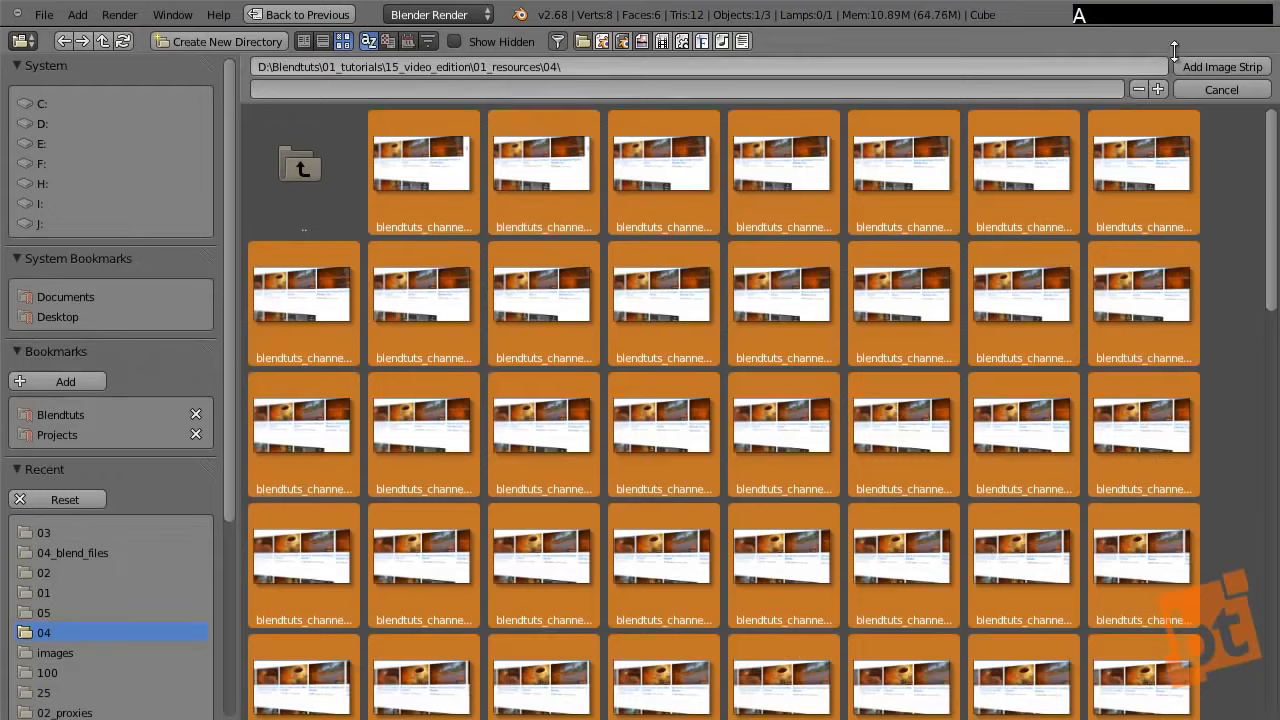
- Add the selected images from folder 04 as an image strip and place the playhead at its end, 21+20
{"action": "left_click", "coordinate": [1207, 68]}
{"action": "left_click", "coordinate": [525, 441]}
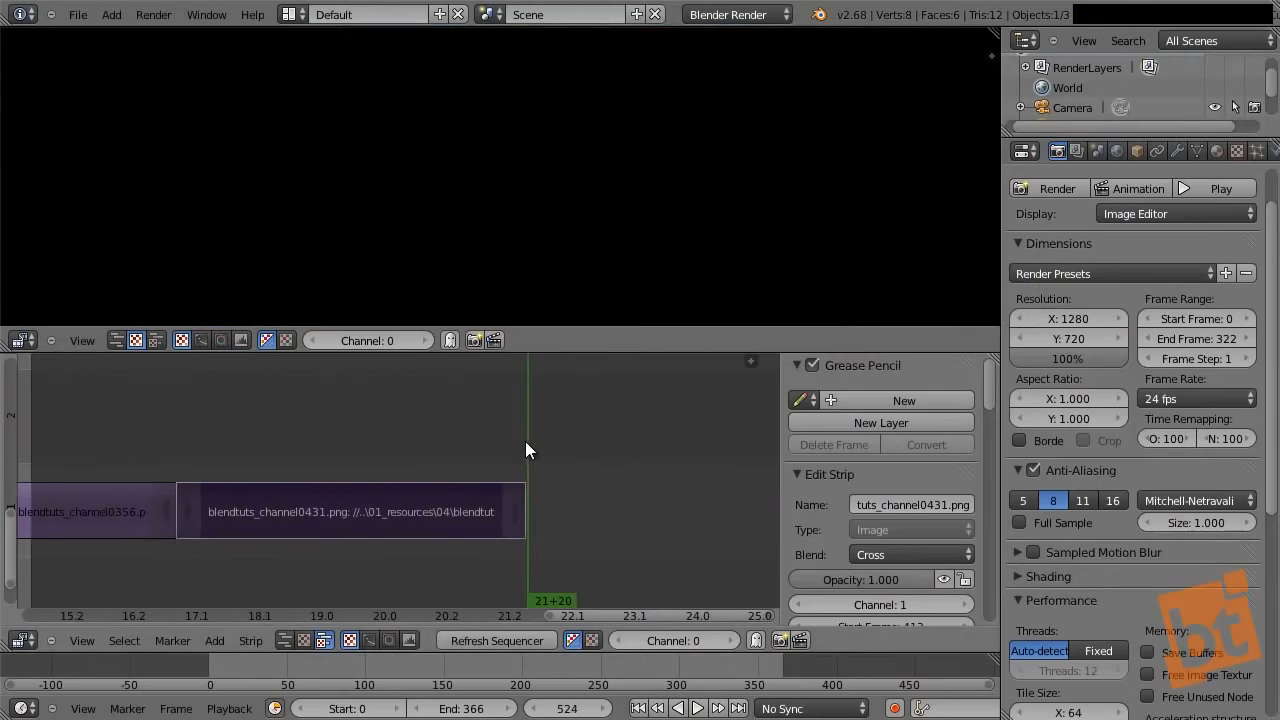
{"action": "key", "text": "shift+a"}
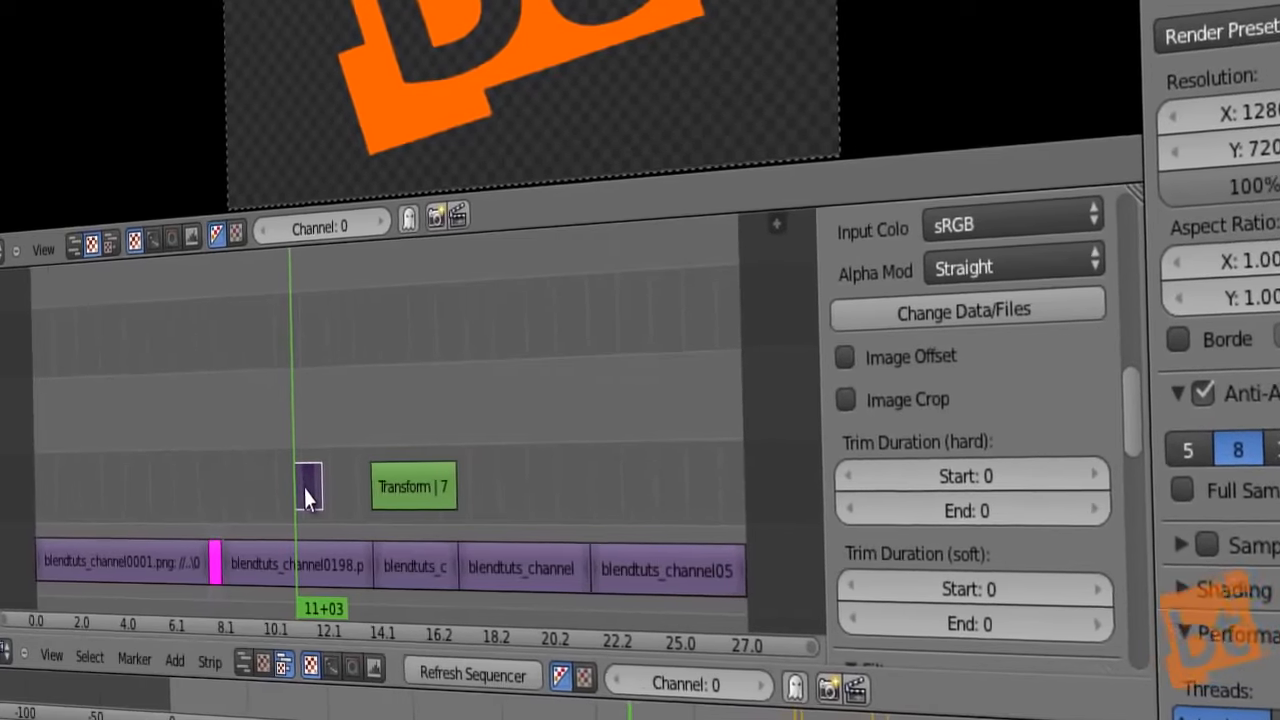
- Move the logoShadeless_small.png strip to the start of channel 3 and extend its end to frame 645
{"action": "key", "text": "g"}
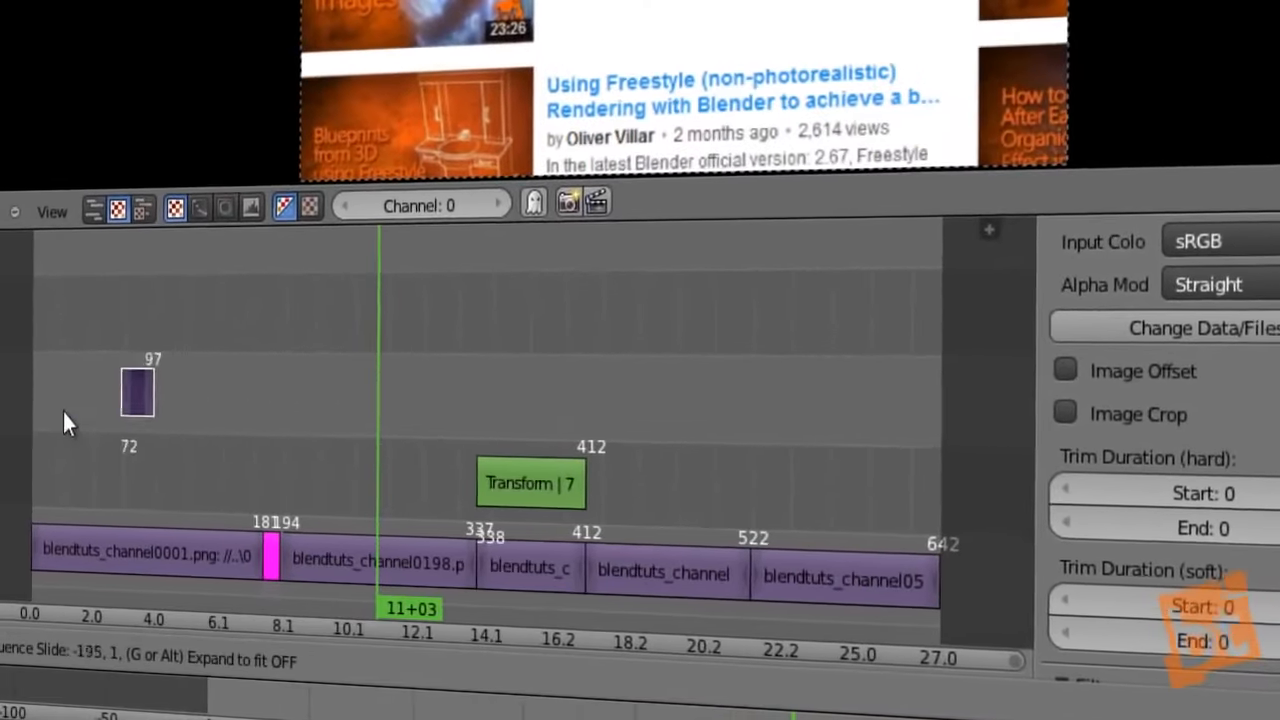
{"action": "left_click", "coordinate": [56, 397]}
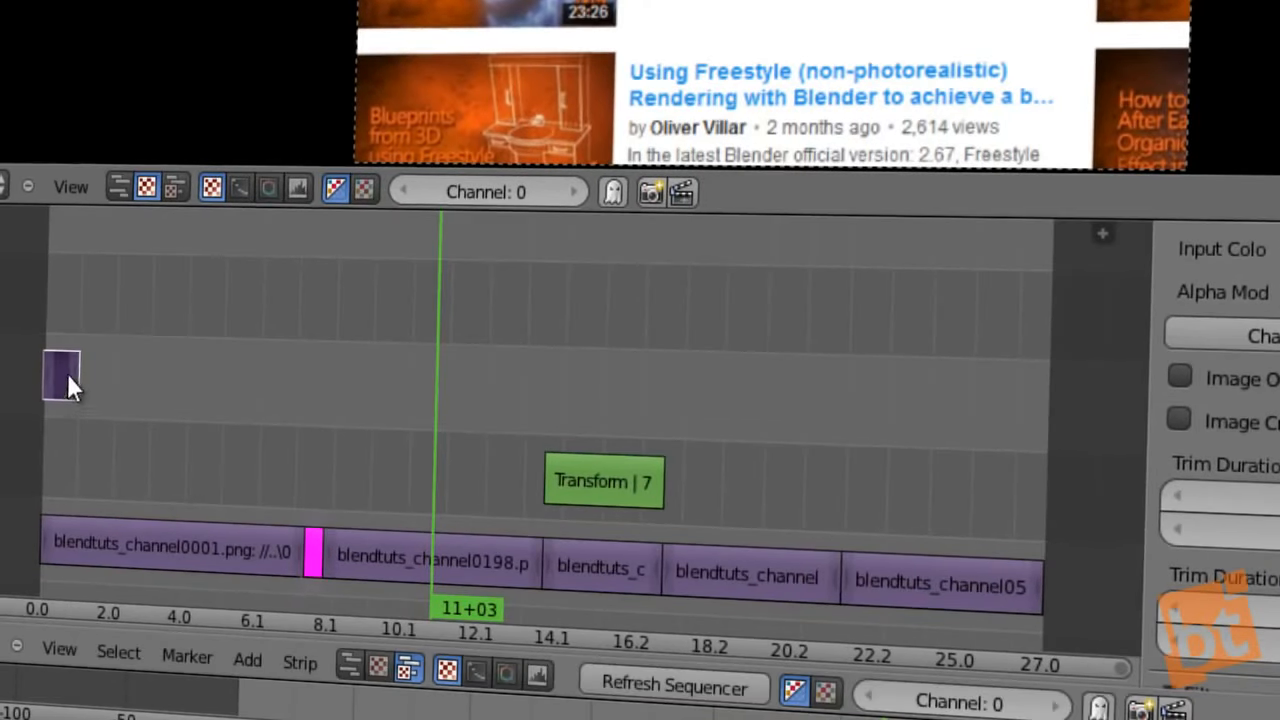
{"action": "right_click", "coordinate": [70, 374]}
{"action": "key", "text": "g"}
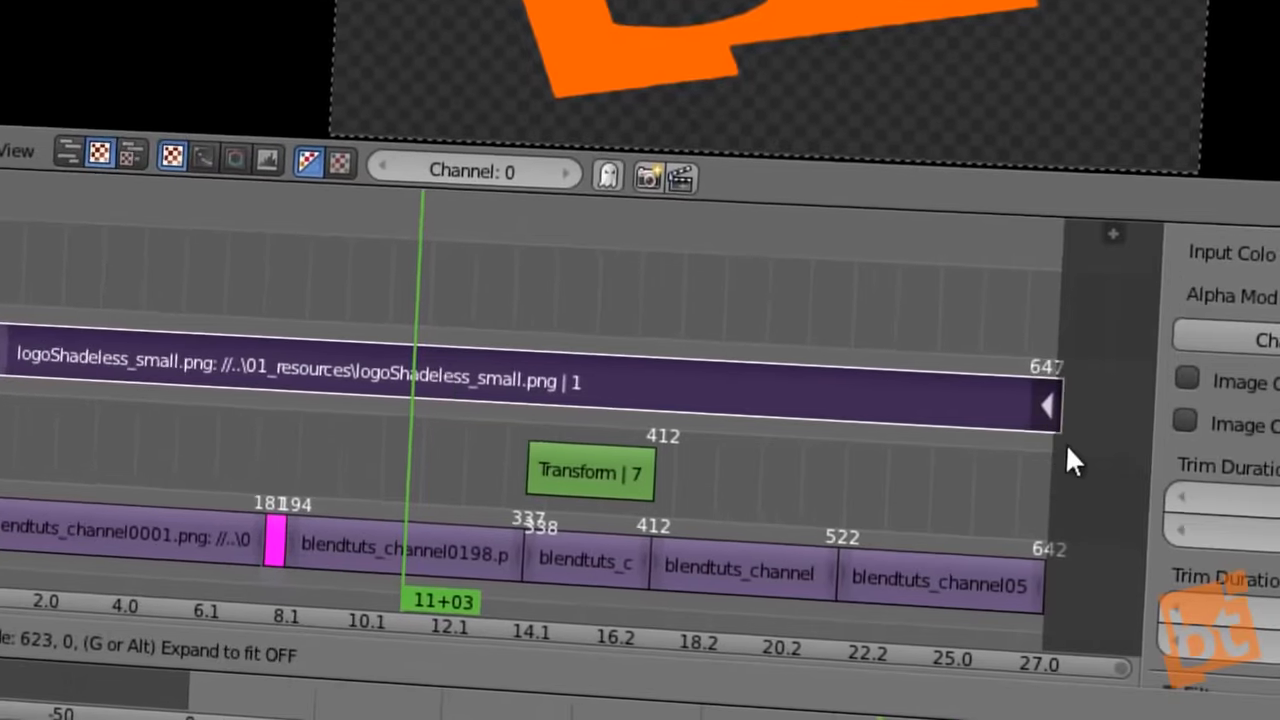
{"action": "left_click", "coordinate": [1060, 440]}
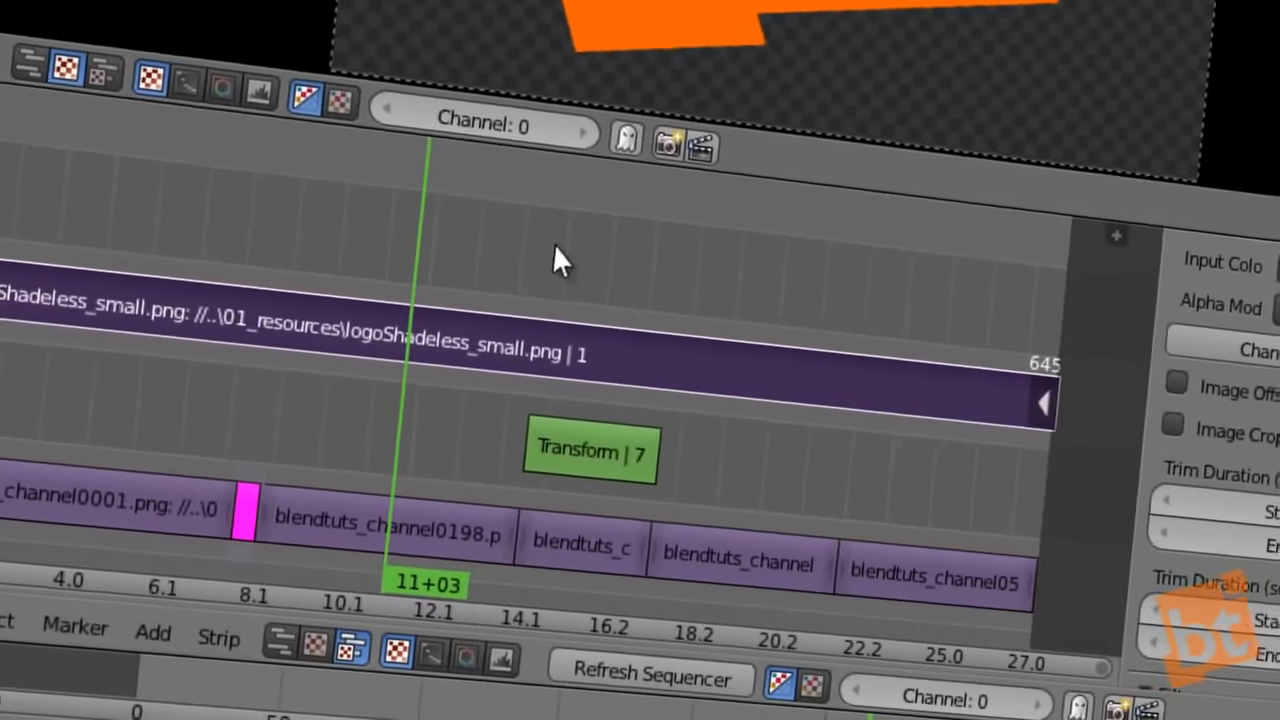
{"action": "scroll", "coordinate": [1215, 450], "scroll_direction": "up", "scroll_amount": 5}
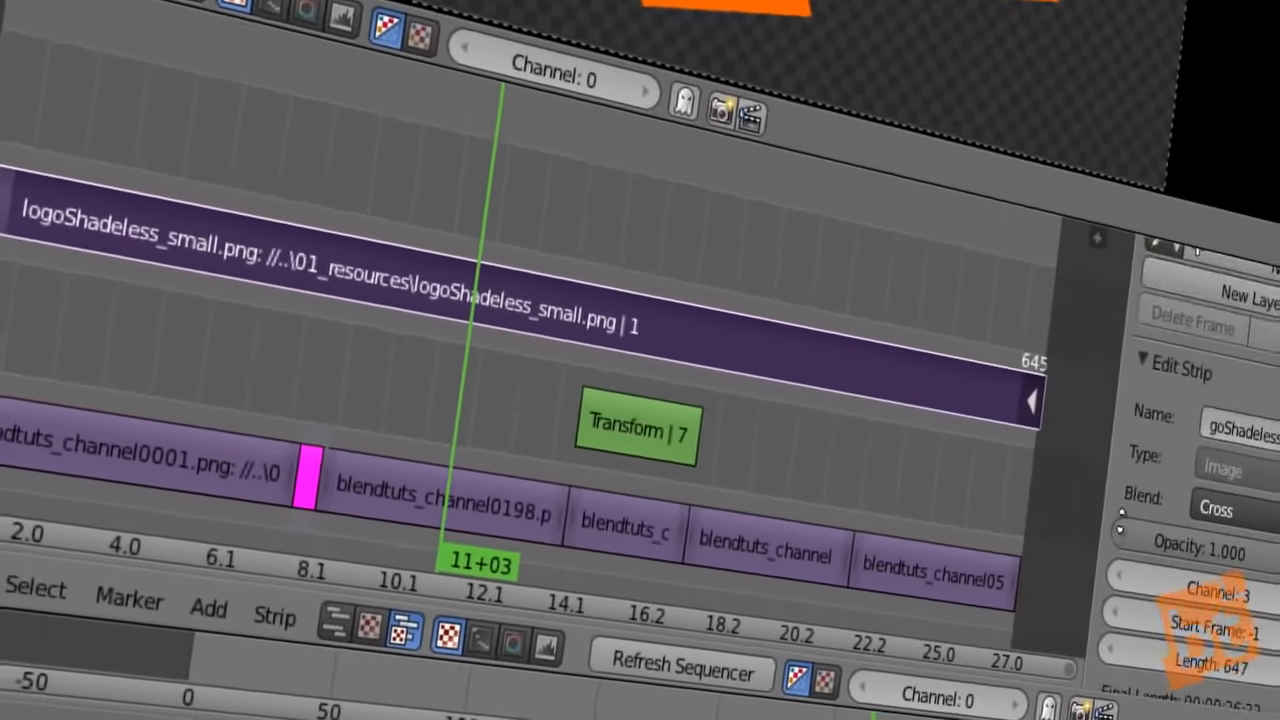
{"action": "scroll", "coordinate": [1200, 480], "scroll_direction": "down", "scroll_amount": 5}
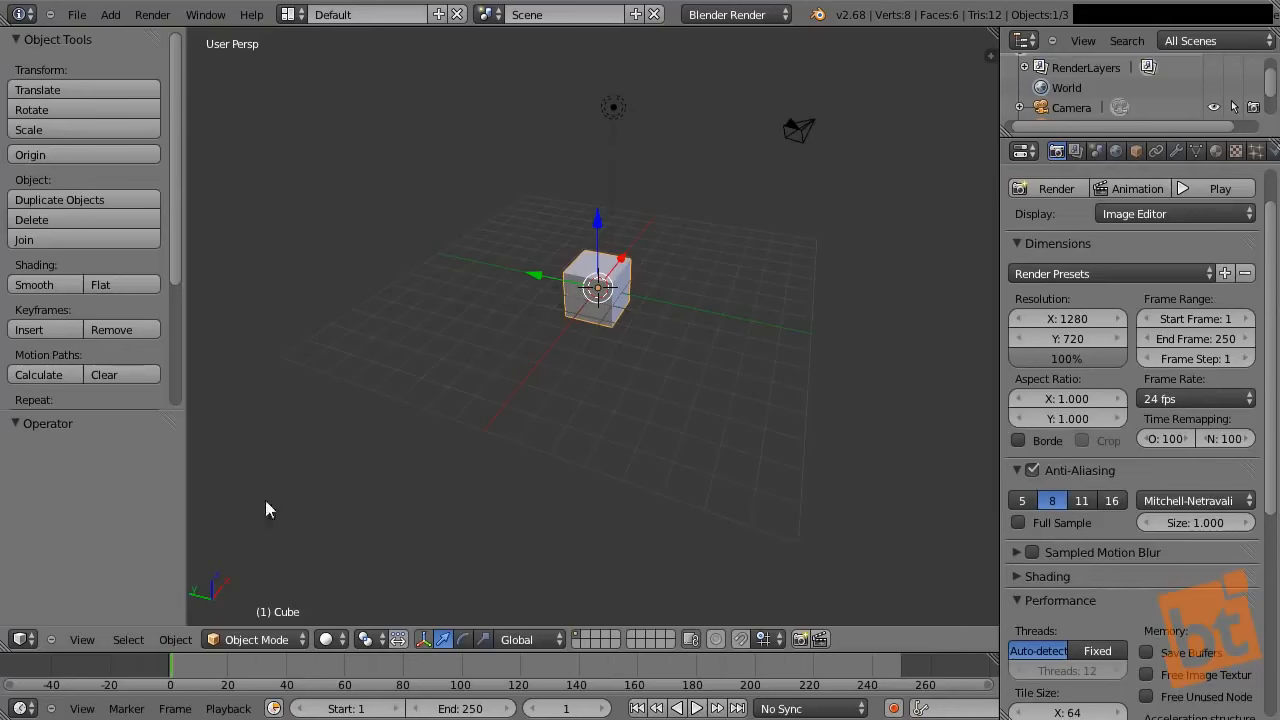
- Turn the 3D View into a Video Sequence Editor and set its view type to combined sequencer and preview
{"action": "left_click", "coordinate": [22, 640]}
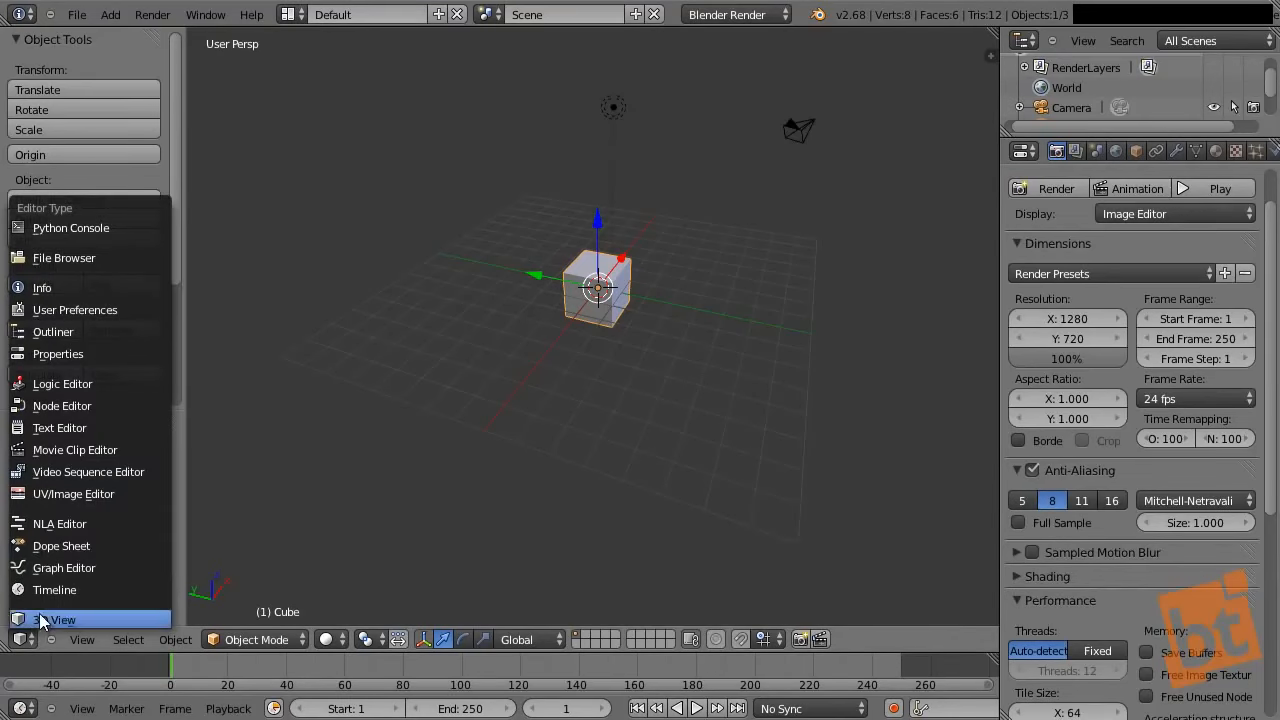
{"action": "left_click", "coordinate": [96, 471]}
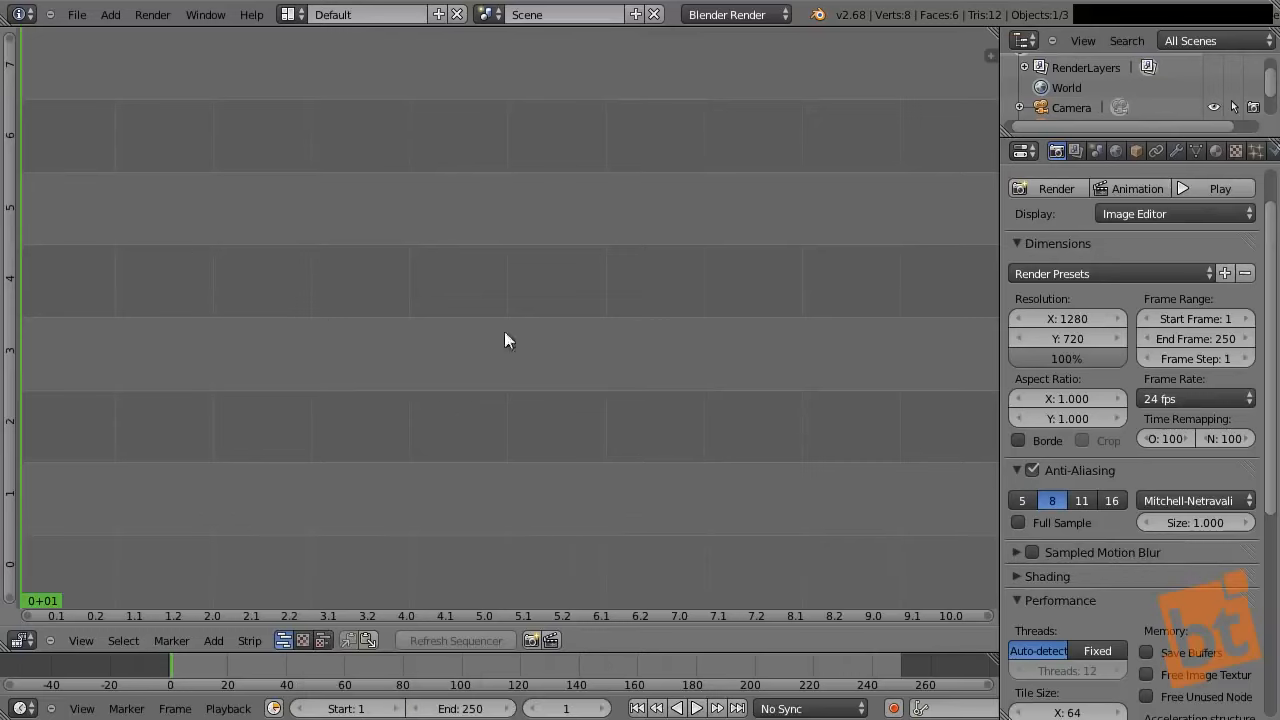
{"action": "left_click", "coordinate": [303, 640]}
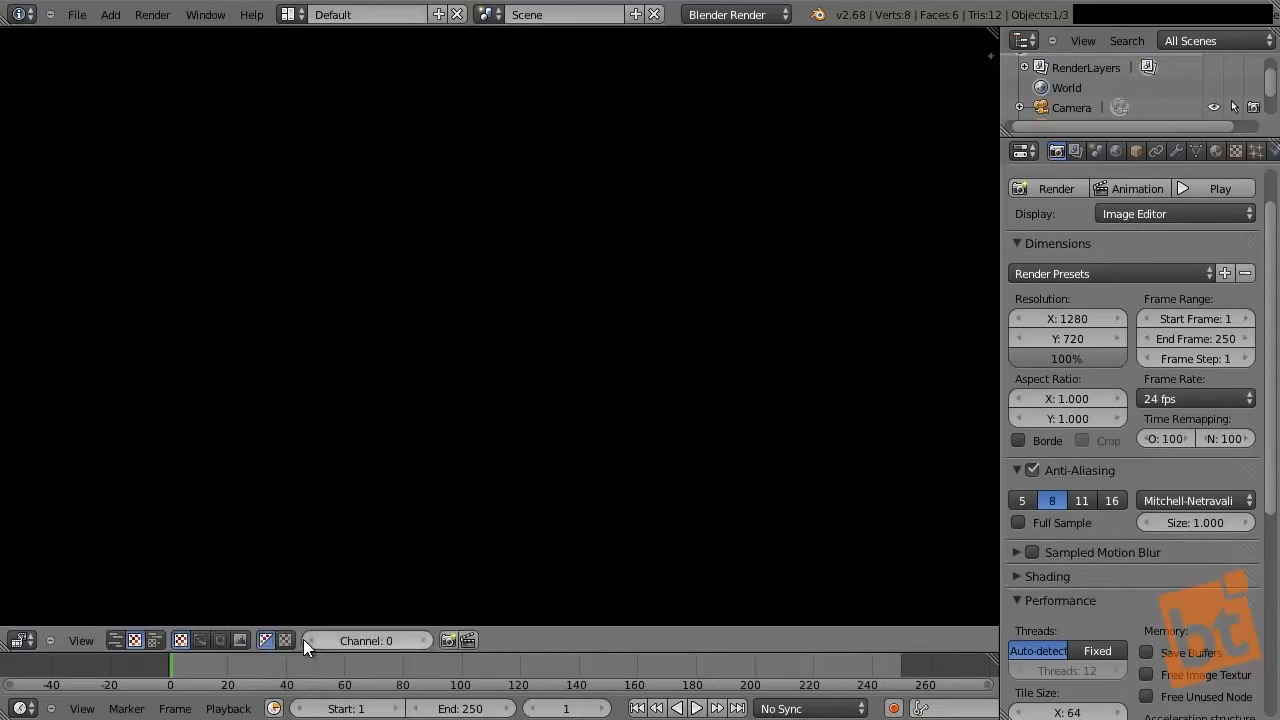
{"action": "left_click", "coordinate": [157, 639]}
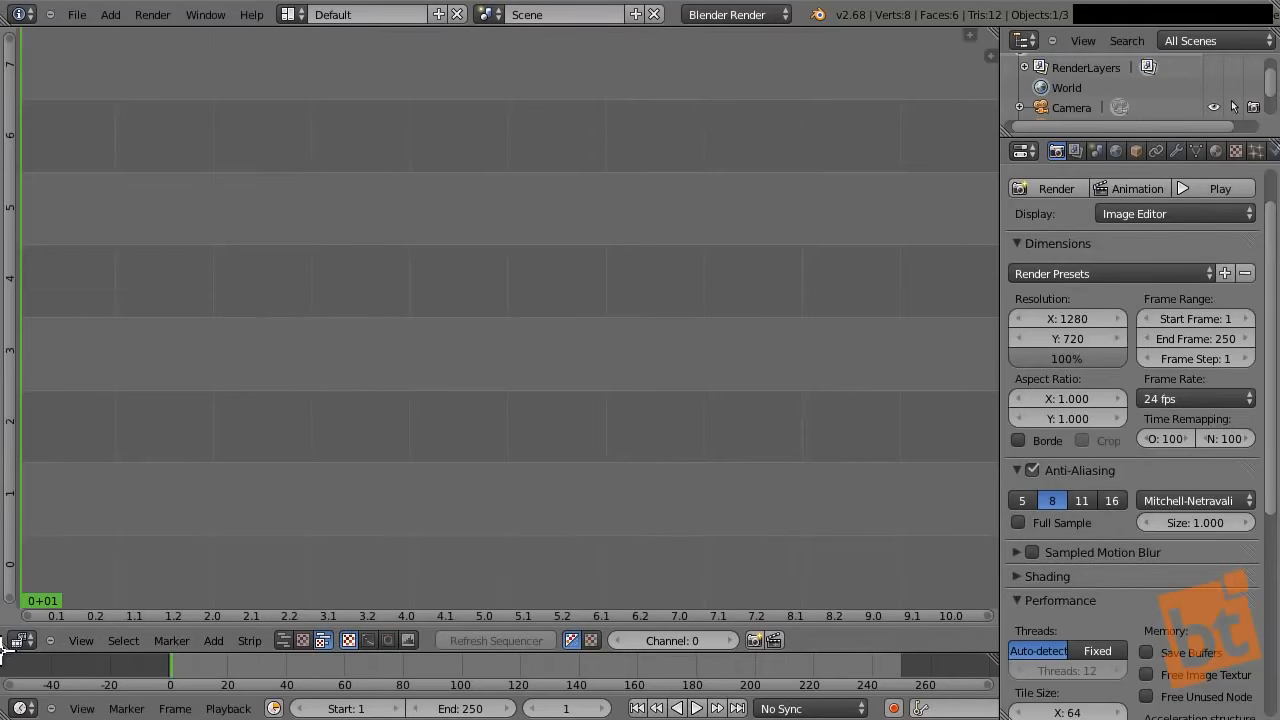
- Split the sequencer area horizontally in two and set the upper one to show only the image preview
{"action": "left_click_drag", "start_coordinate": [3, 648], "coordinate": [28, 311]}
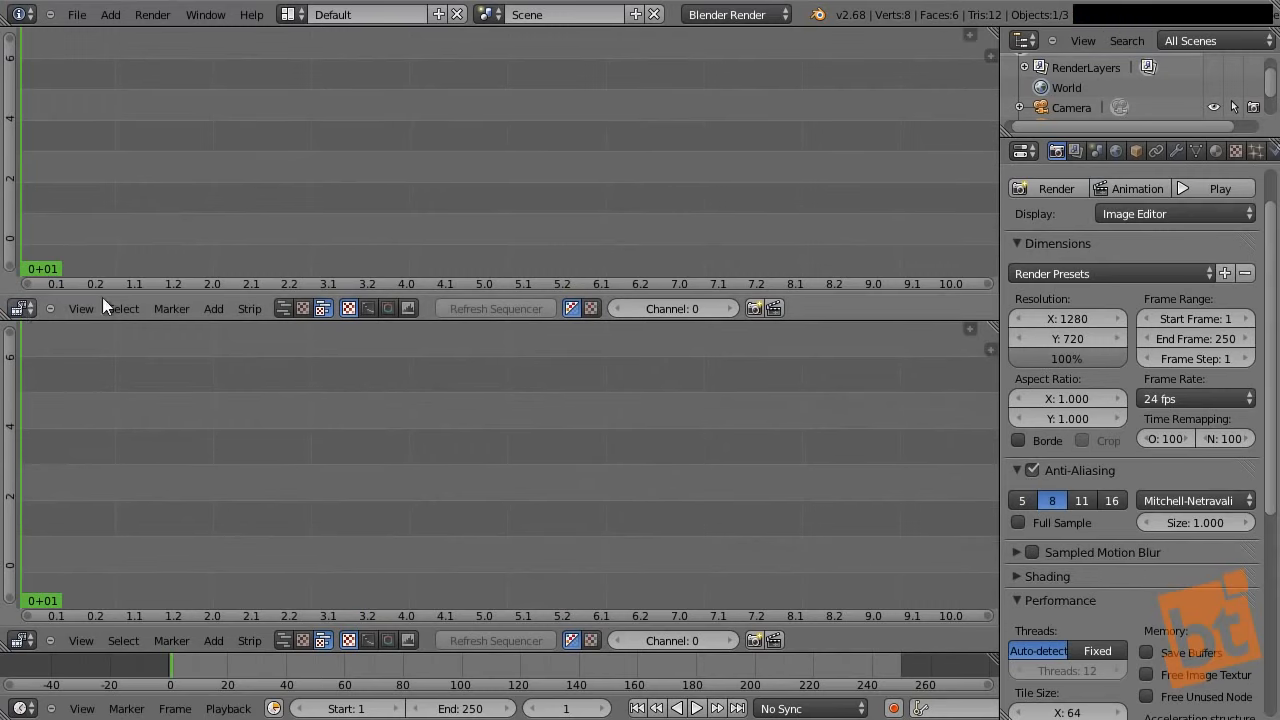
{"action": "left_click", "coordinate": [306, 308]}
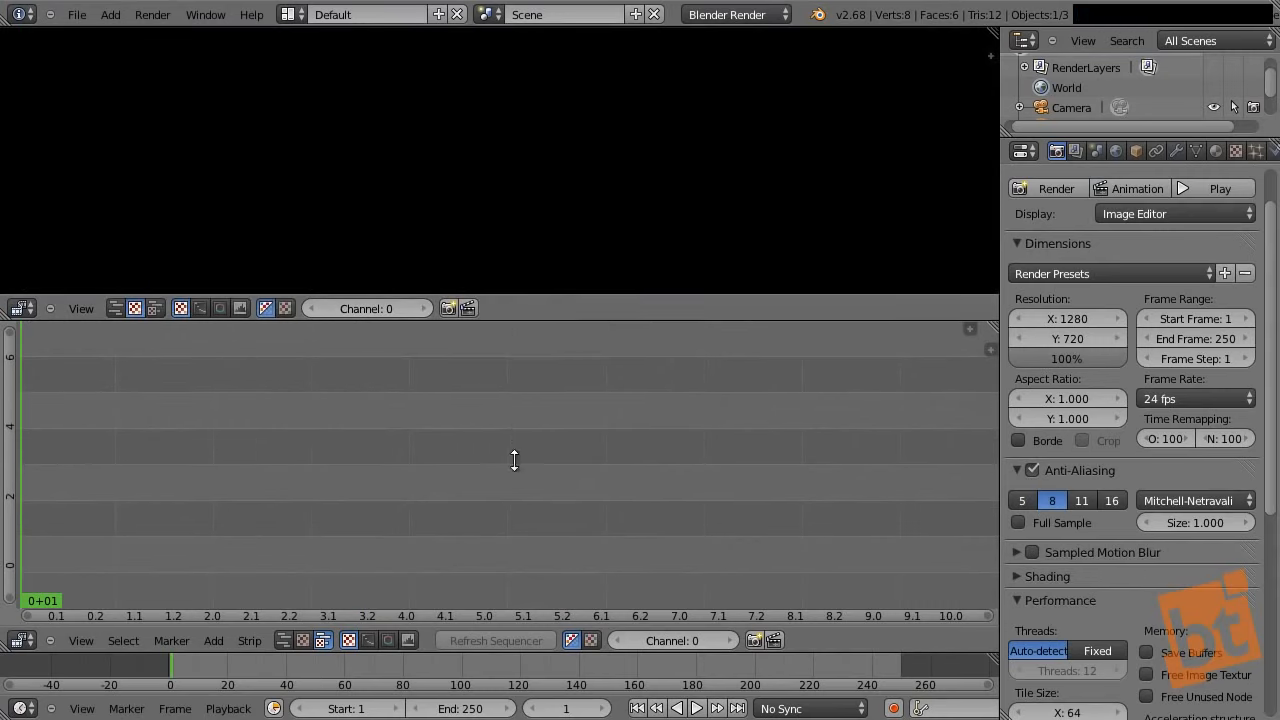
{"action": "left_click_drag", "start_coordinate": [515, 316], "coordinate": [545, 340]}
{"action": "middle_click", "coordinate": [469, 137]}
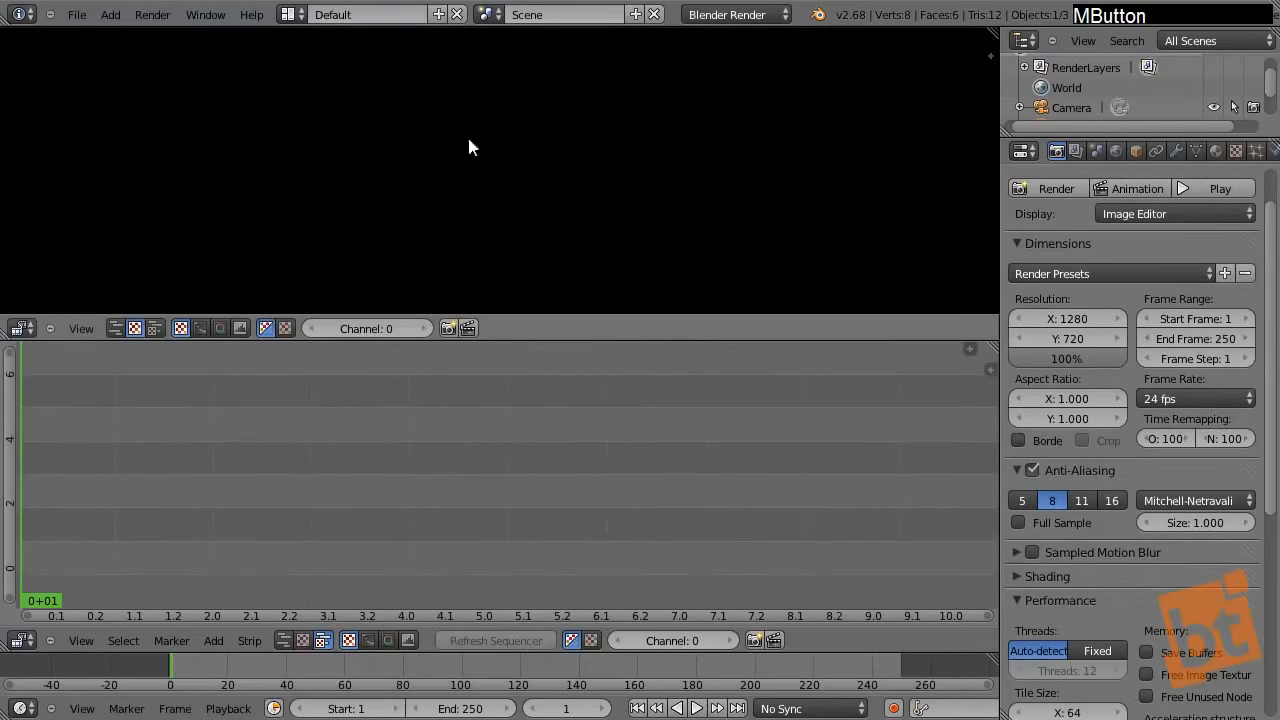
- Place the playhead at frame 72 and make the preview area slightly taller
{"action": "left_click", "coordinate": [301, 341]}
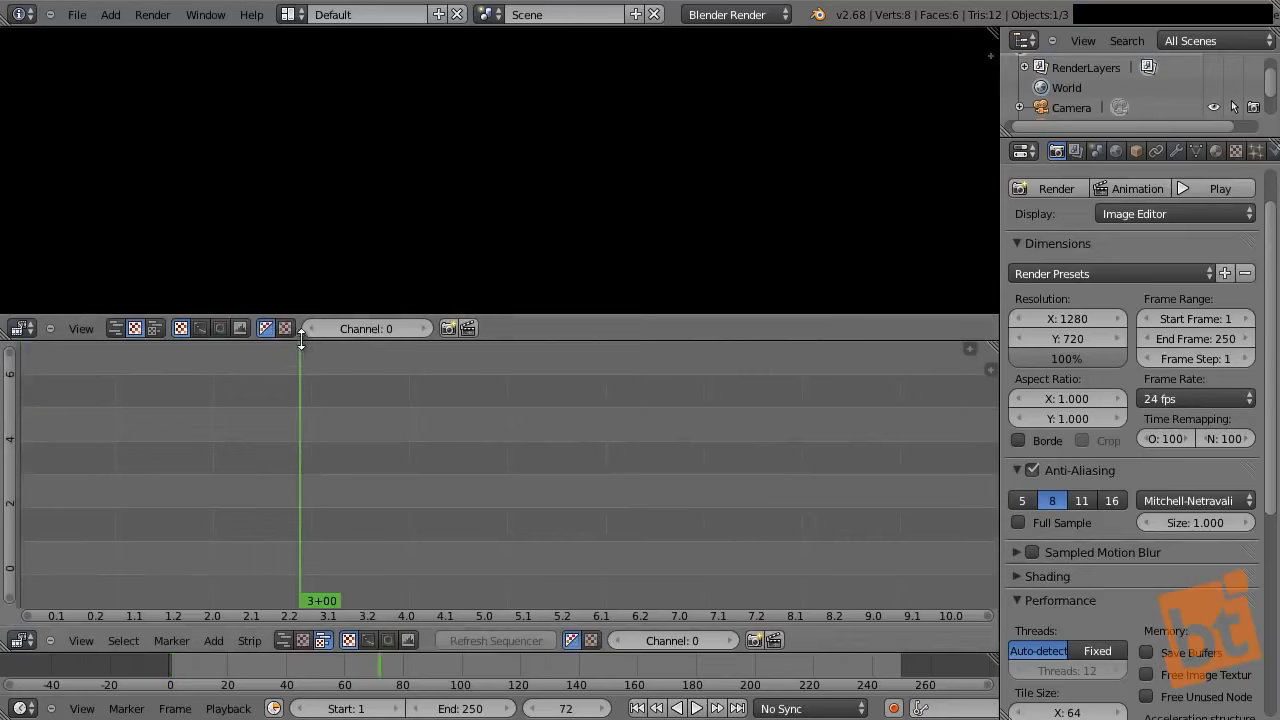
{"action": "left_click_drag", "start_coordinate": [302, 317], "coordinate": [302, 325]}
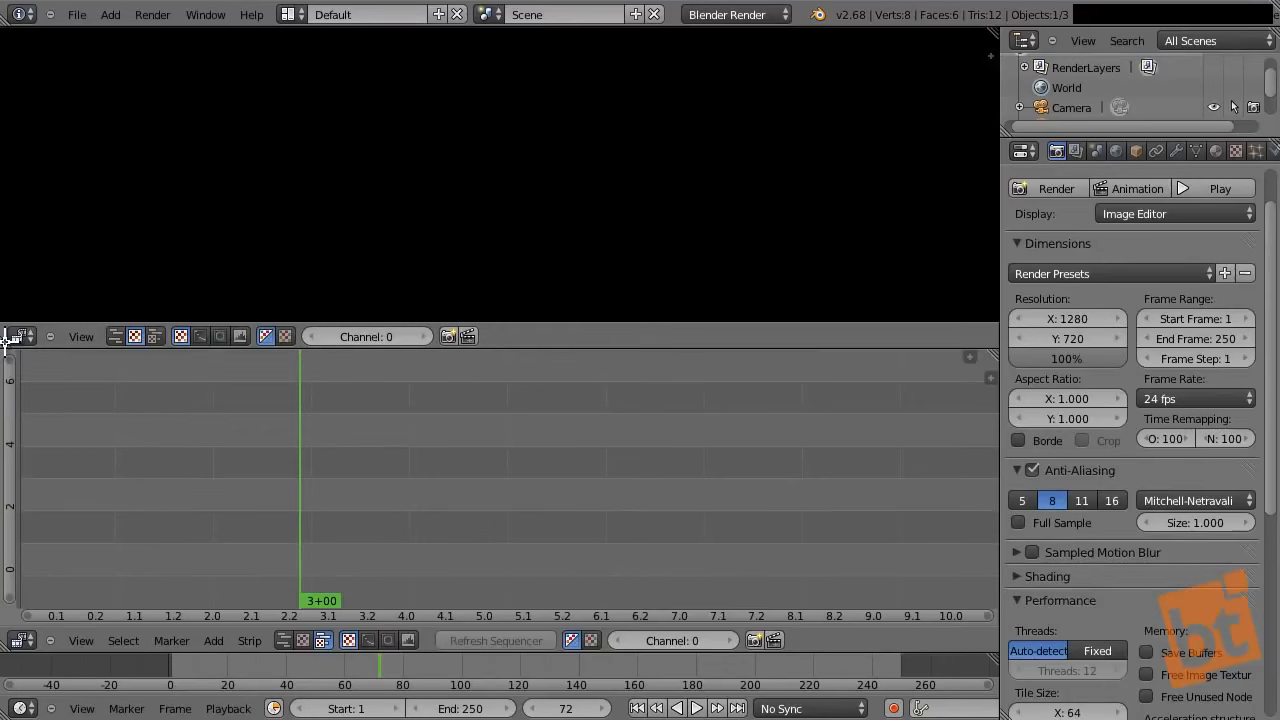
- Duplicate the preview area into a separate floating window, try moving and enlarging it, and close it
{"action": "key", "text": "shift"}
{"action": "left_click_drag", "start_coordinate": [5, 341], "coordinate": [15, 378], "text": "shift"}
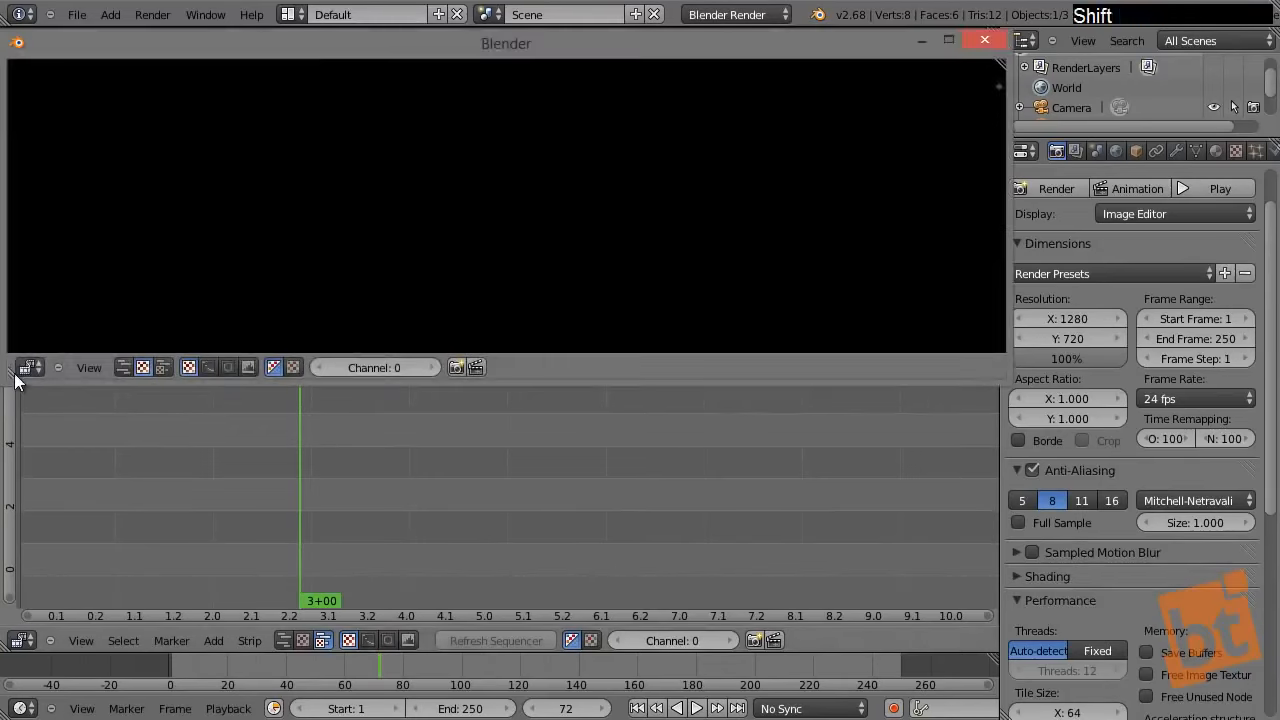
{"action": "left_click", "coordinate": [410, 91]}
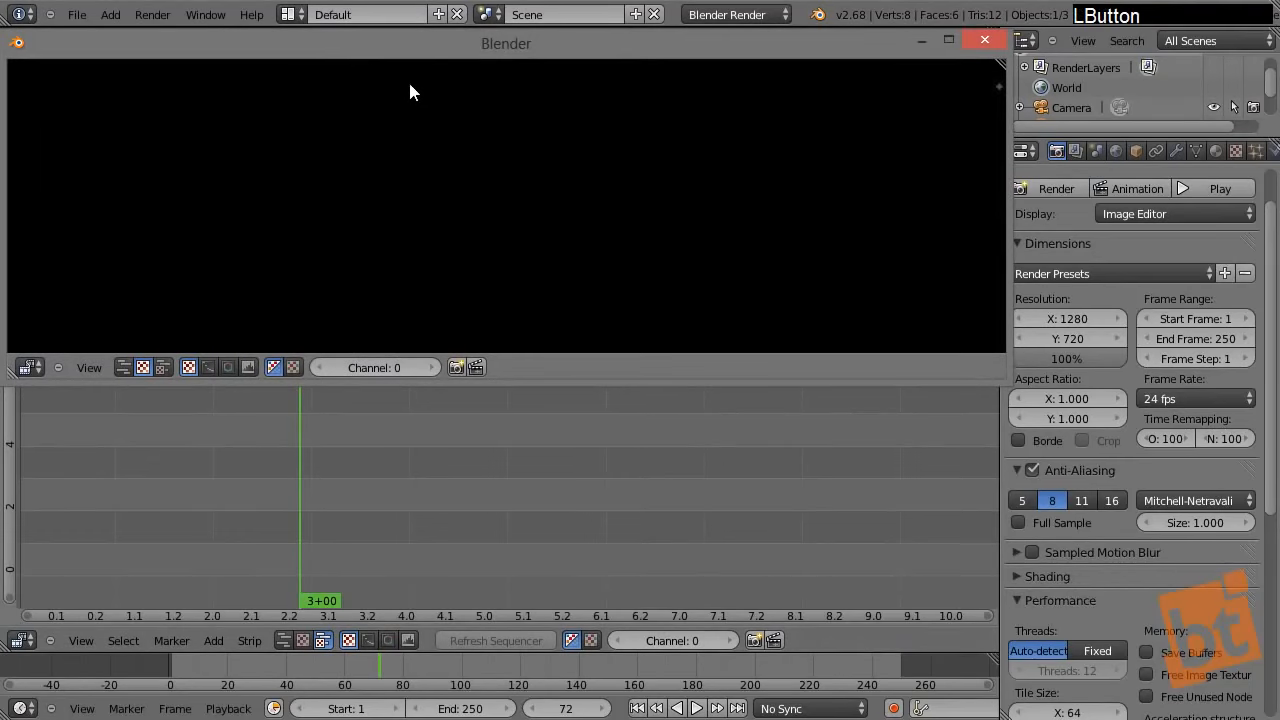
{"action": "left_click_drag", "start_coordinate": [460, 47], "coordinate": [521, 122]}
{"action": "left_click_drag", "start_coordinate": [634, 466], "coordinate": [634, 578]}
{"action": "mouse_move", "coordinate": [607, 128]}
{"action": "left_mouse_down"}
{"action": "mouse_move", "coordinate": [578, 124]}
{"action": "mouse_move", "coordinate": [606, 118]}
{"action": "left_mouse_up"}
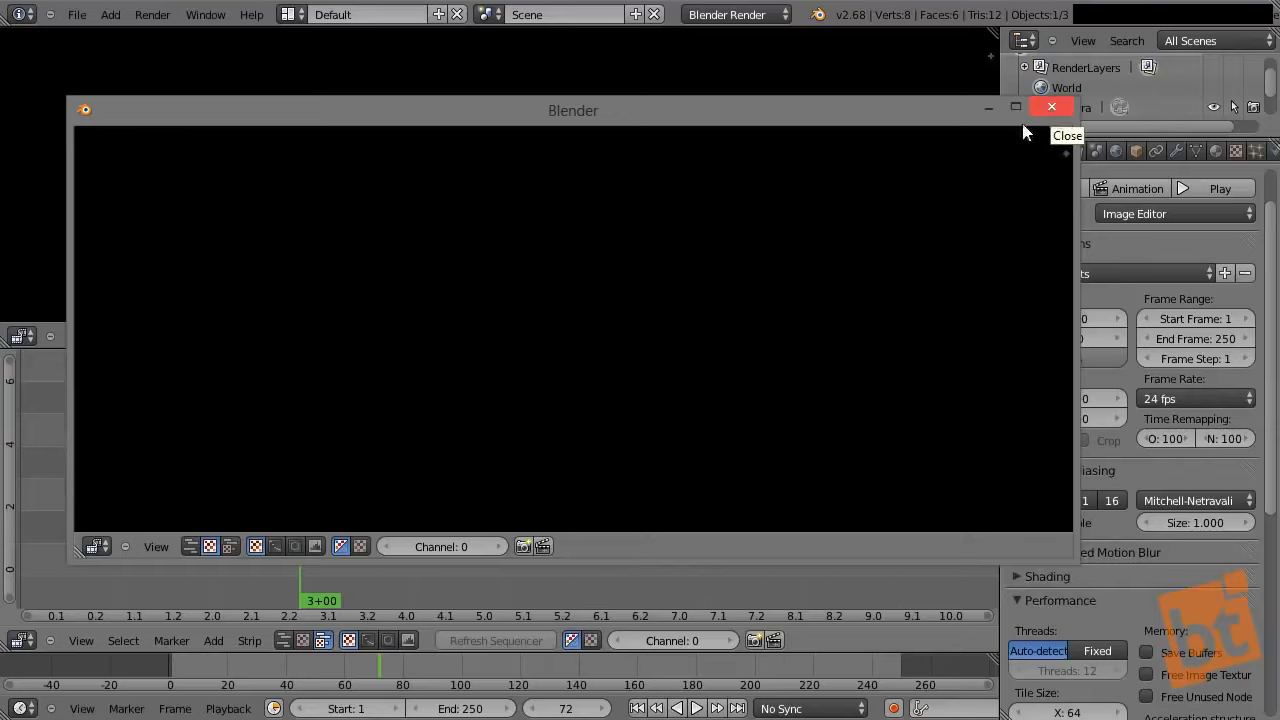
{"action": "left_click_drag", "start_coordinate": [474, 130], "coordinate": [534, 121]}
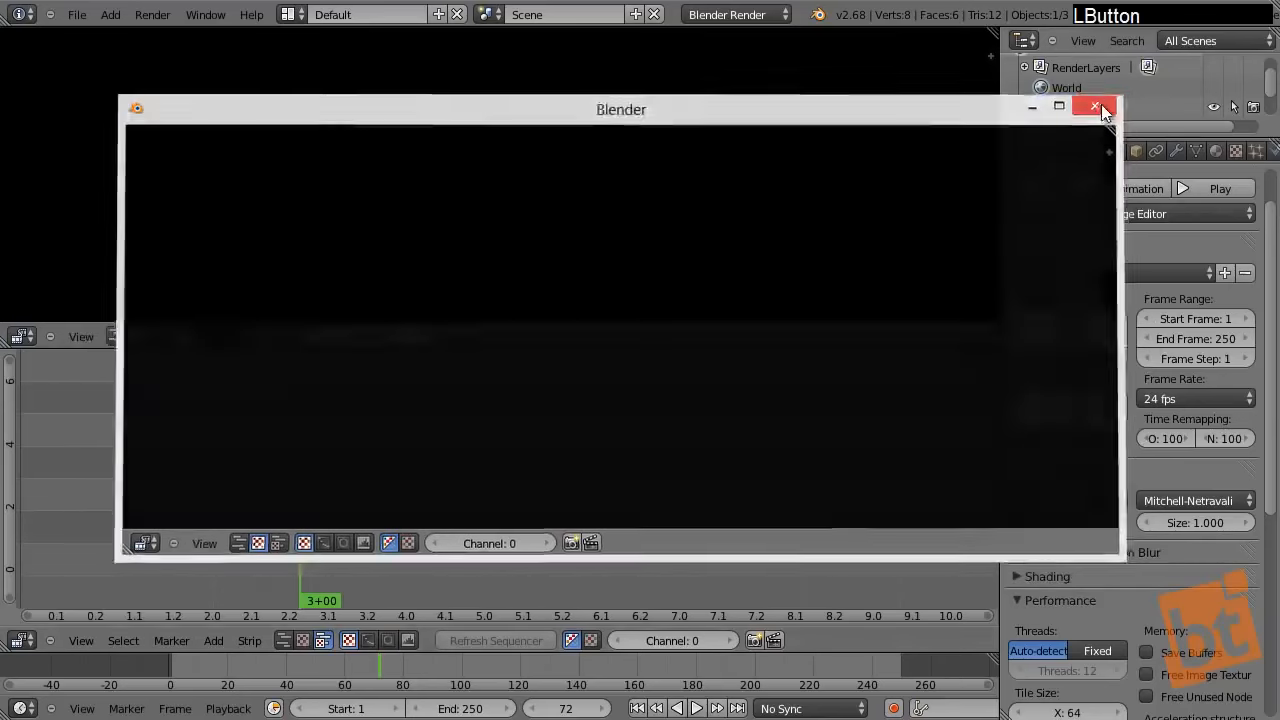
{"action": "left_click", "coordinate": [1100, 105]}
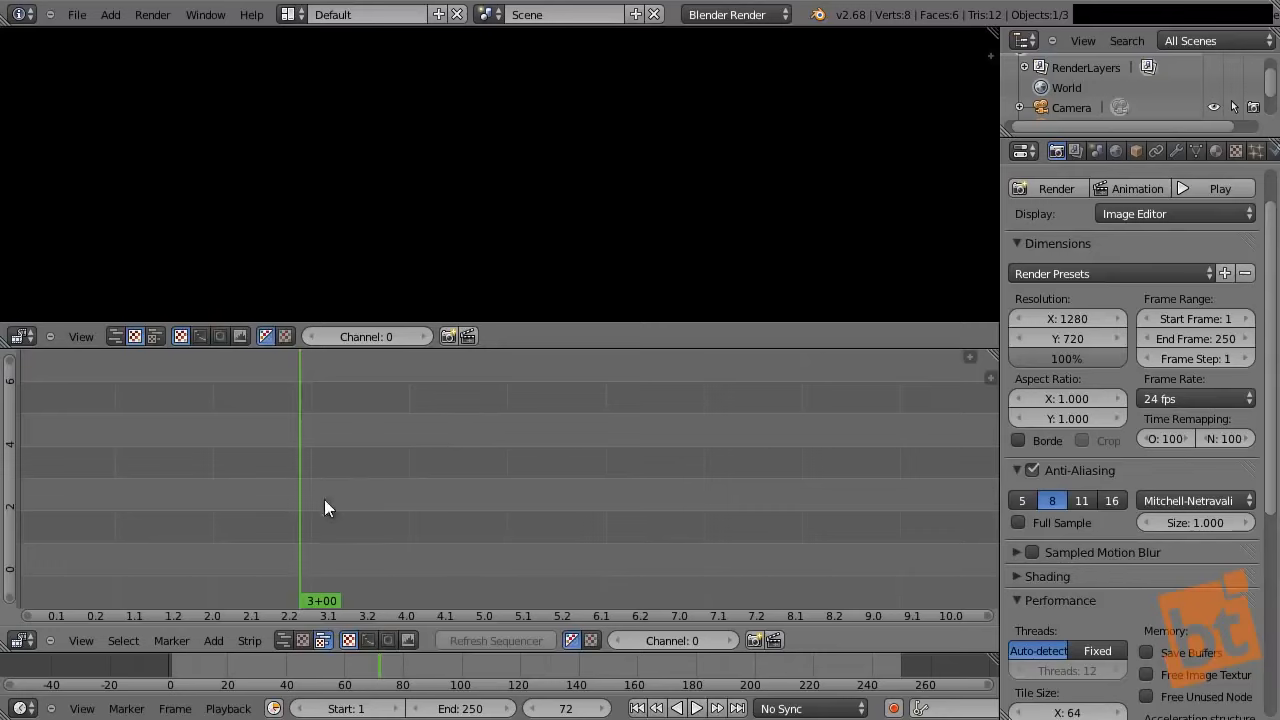
- Review the strip types that can be added and bring in subscribe02.mp4 as a movie strip starting at frame 72
{"action": "middle_click_drag", "start_coordinate": [386, 531], "coordinate": [299, 522]}
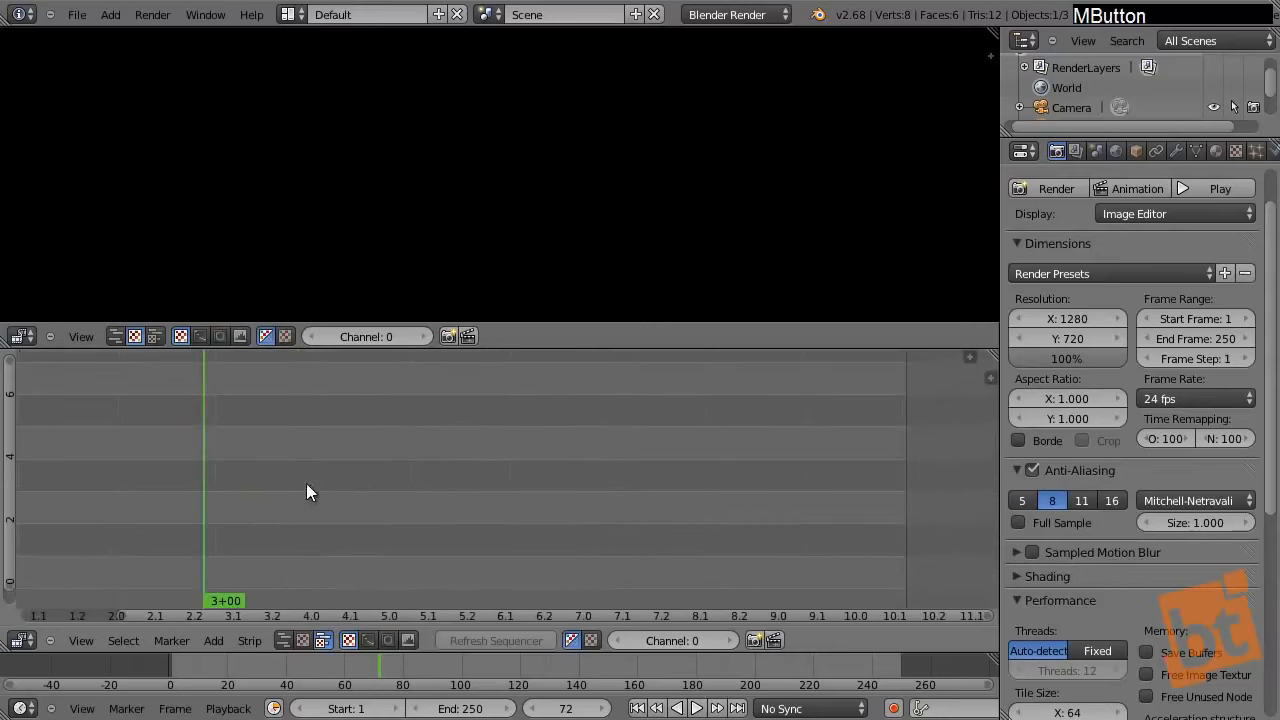
{"action": "key", "text": "shift+a"}
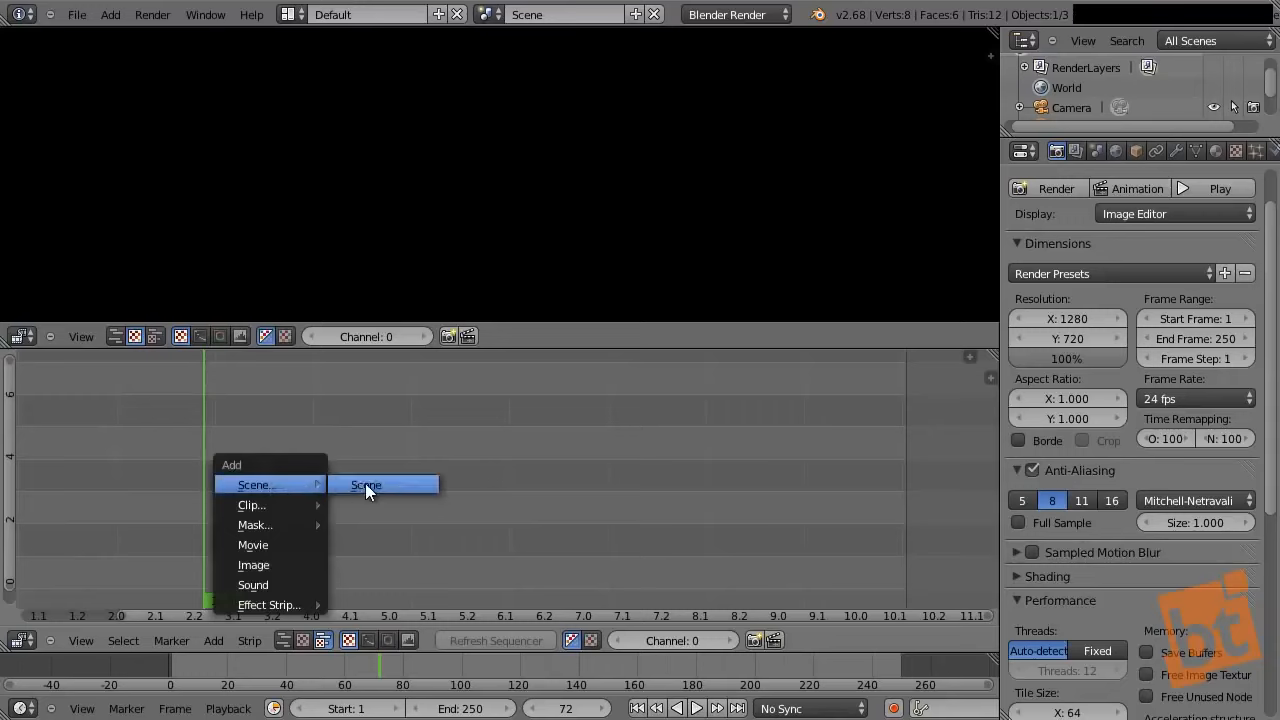
{"action": "mouse_move", "coordinate": [251, 502]}
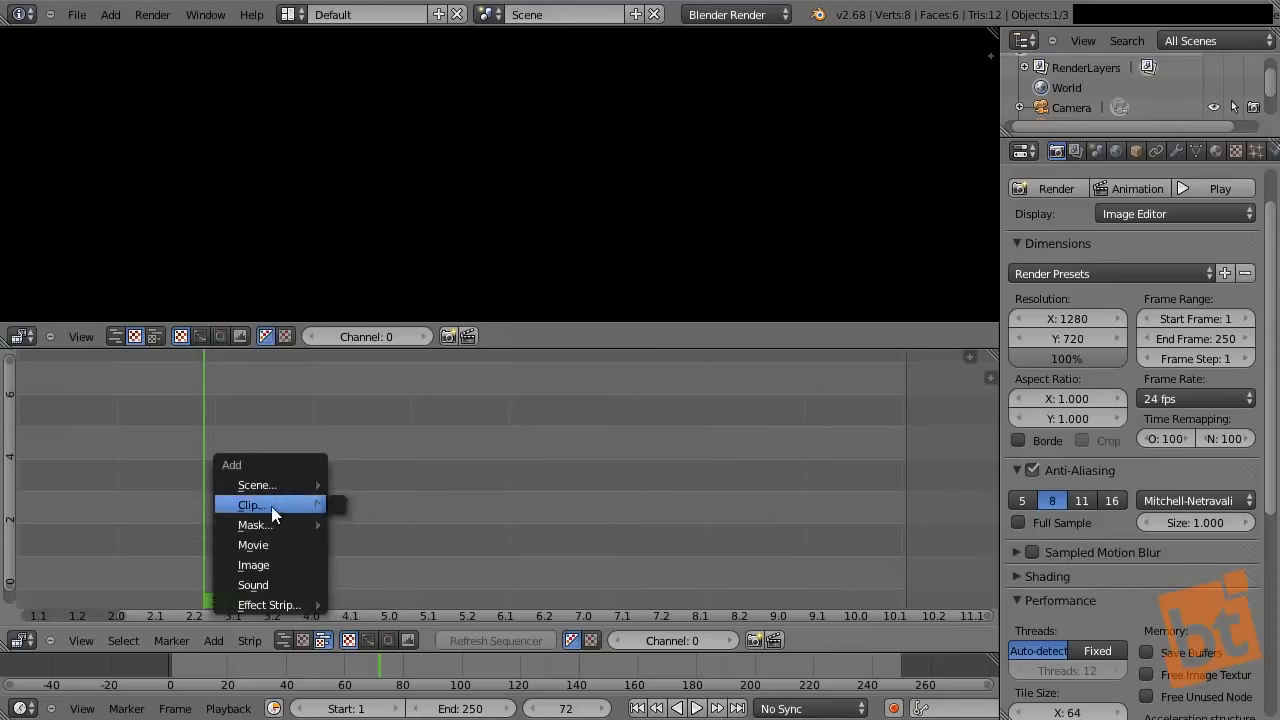
{"action": "mouse_move", "coordinate": [282, 533]}
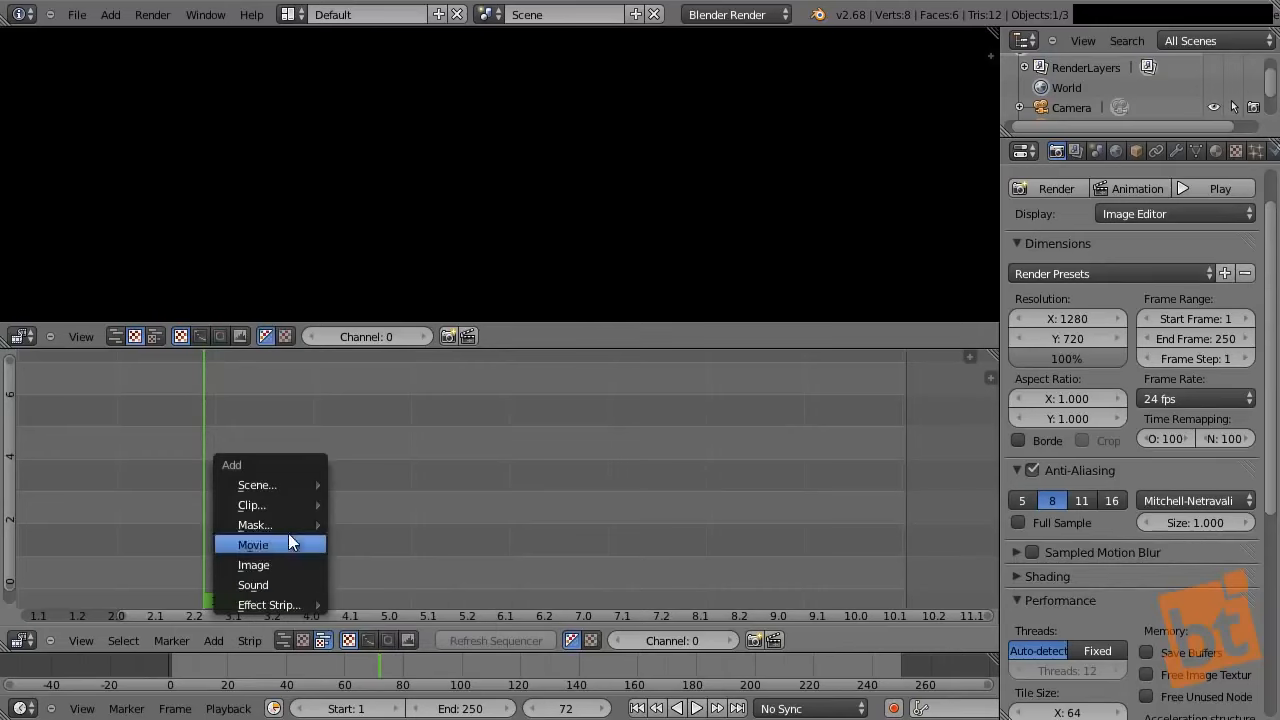
{"action": "mouse_move", "coordinate": [284, 528]}
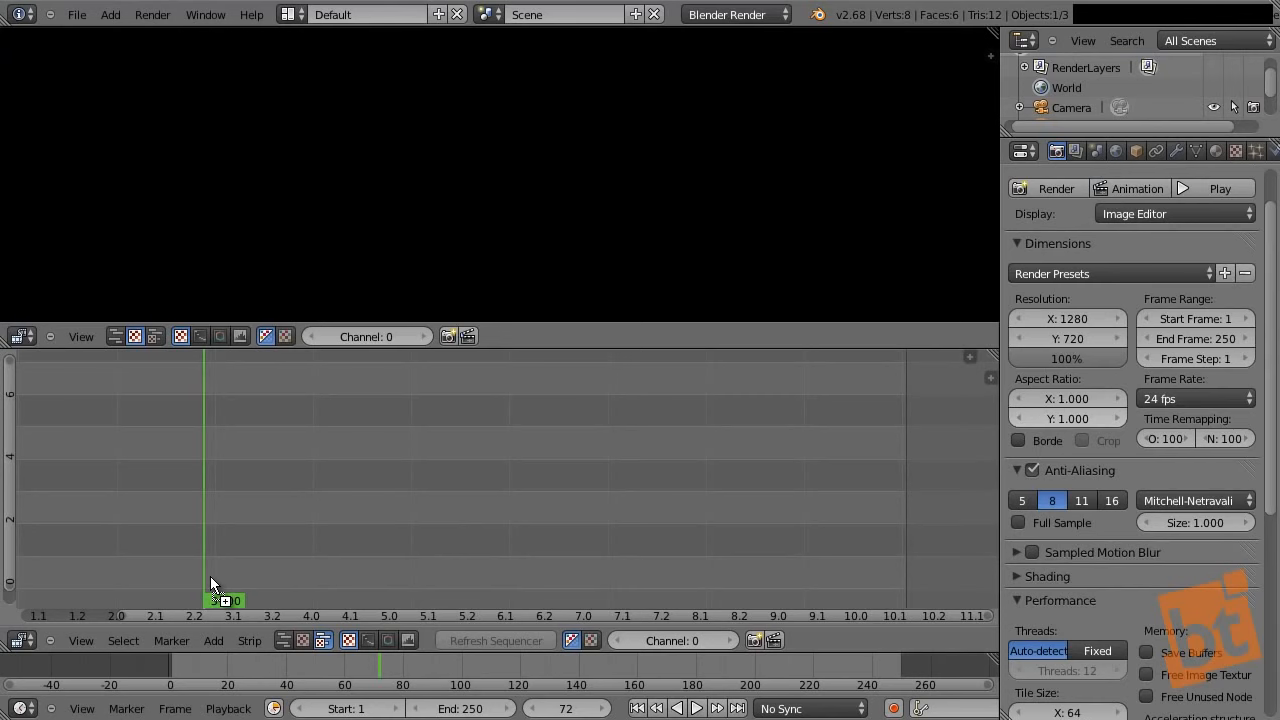
{"action": "left_click_drag", "start_coordinate": [217, 566], "coordinate": [217, 566]}
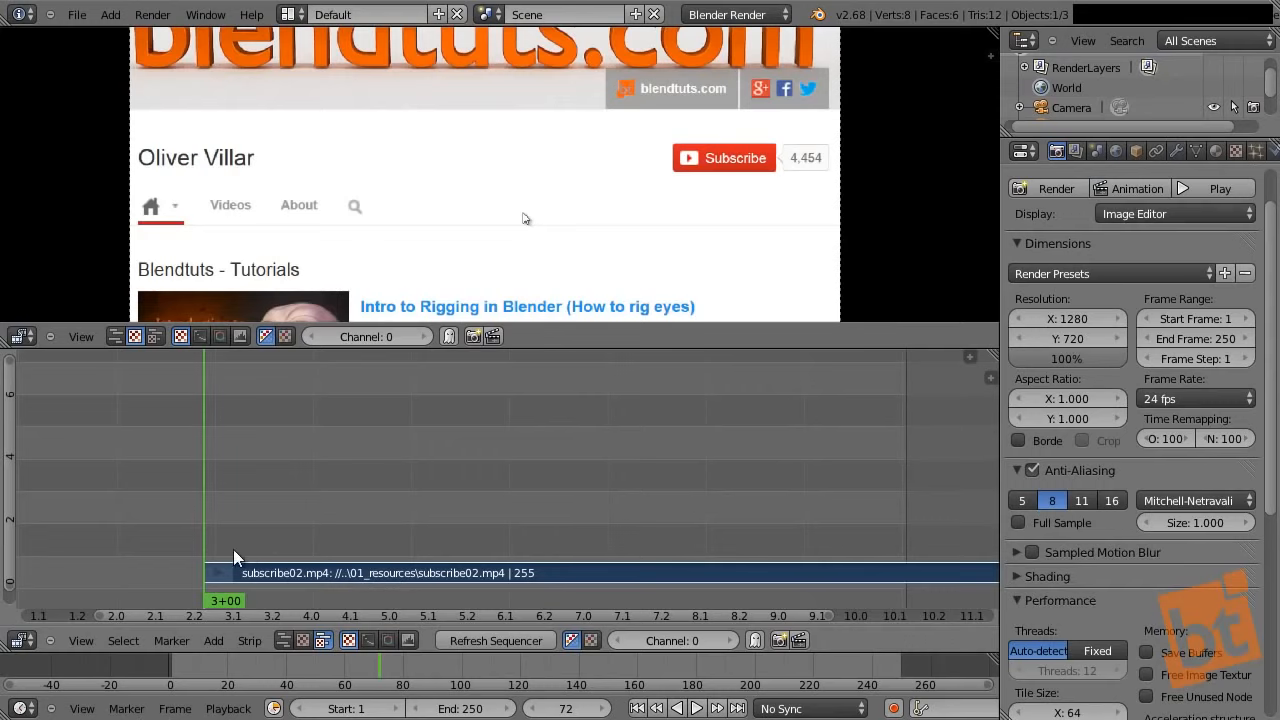
- Return the playhead to frame 0 and slide the subscribe02.mp4 strip so it starts there
{"action": "left_click_drag", "start_coordinate": [281, 677], "coordinate": [155, 665]}
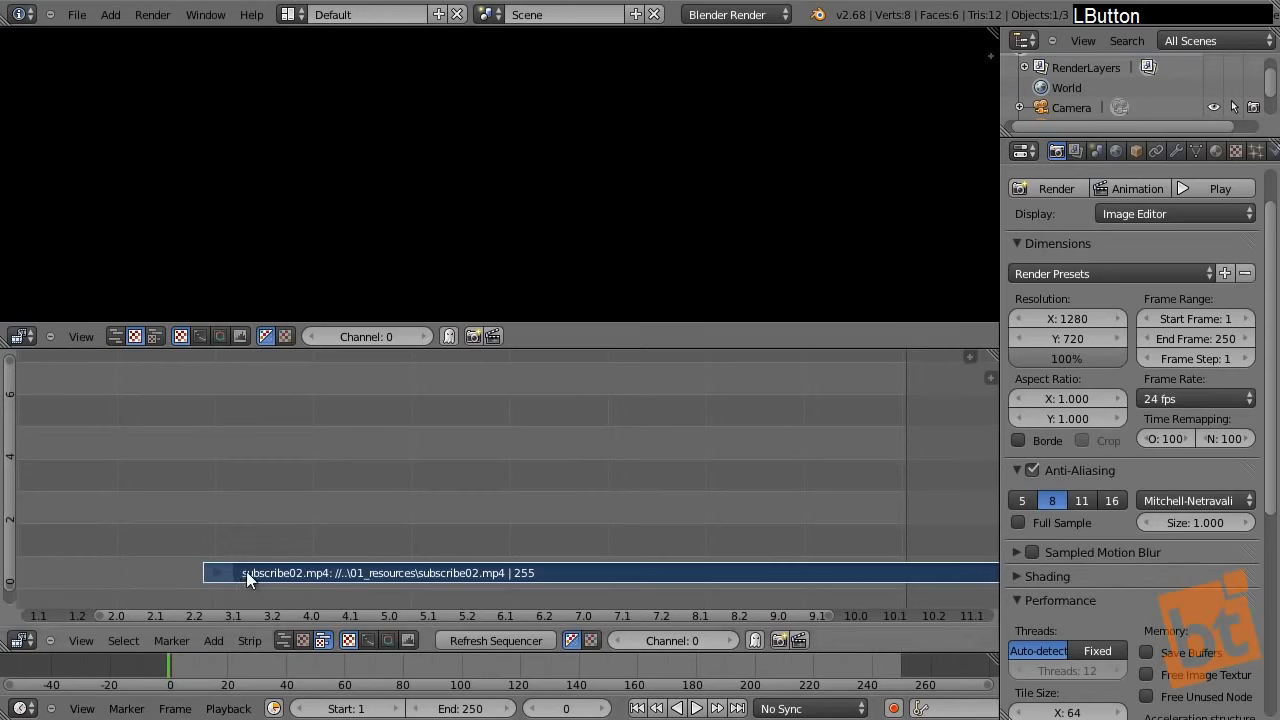
{"action": "middle_click_drag", "start_coordinate": [246, 571], "coordinate": [557, 559]}
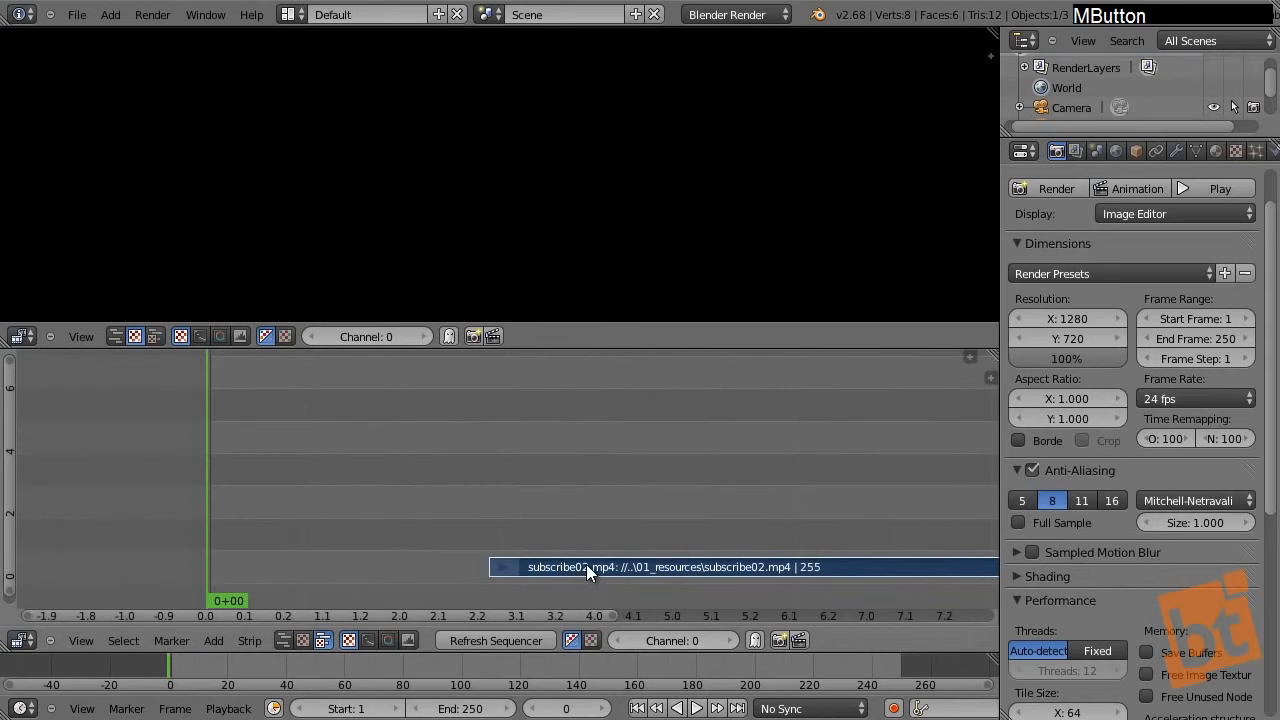
{"action": "right_click_drag", "start_coordinate": [586, 564], "coordinate": [292, 571]}
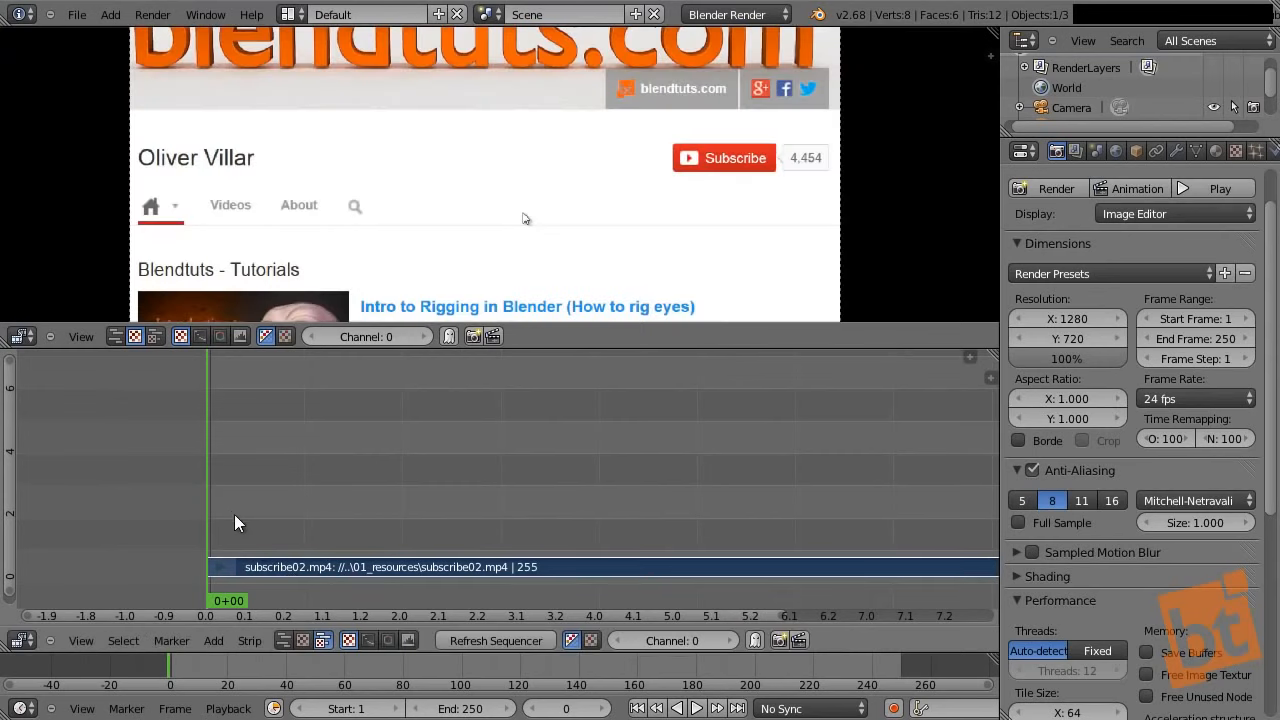
- Scrub through the subscribe02.mp4 strip to preview its footage and return the playhead to frame 0
{"action": "left_click_drag", "start_coordinate": [207, 500], "coordinate": [499, 522]}
{"action": "scroll", "coordinate": [573, 497], "scroll_direction": "down", "scroll_amount": 7}
{"action": "middle_click_drag", "start_coordinate": [664, 507], "coordinate": [589, 505]}
{"action": "left_click_drag", "start_coordinate": [427, 474], "coordinate": [284, 510]}
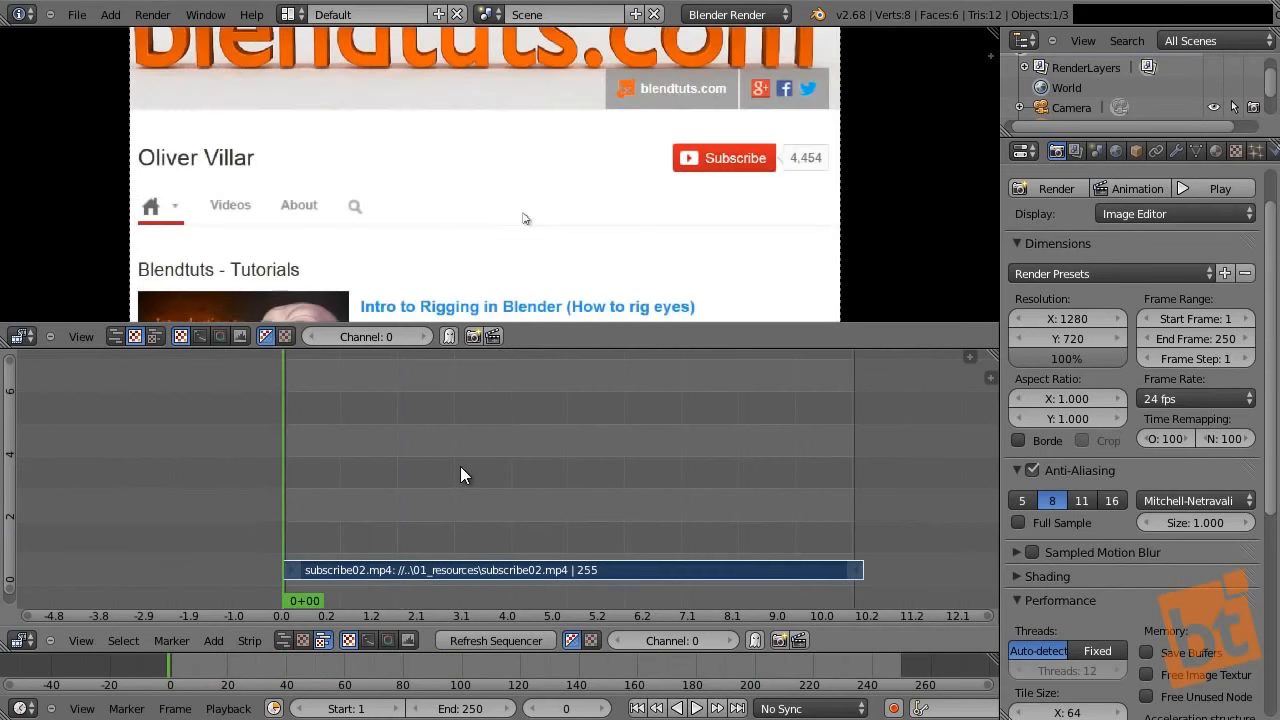
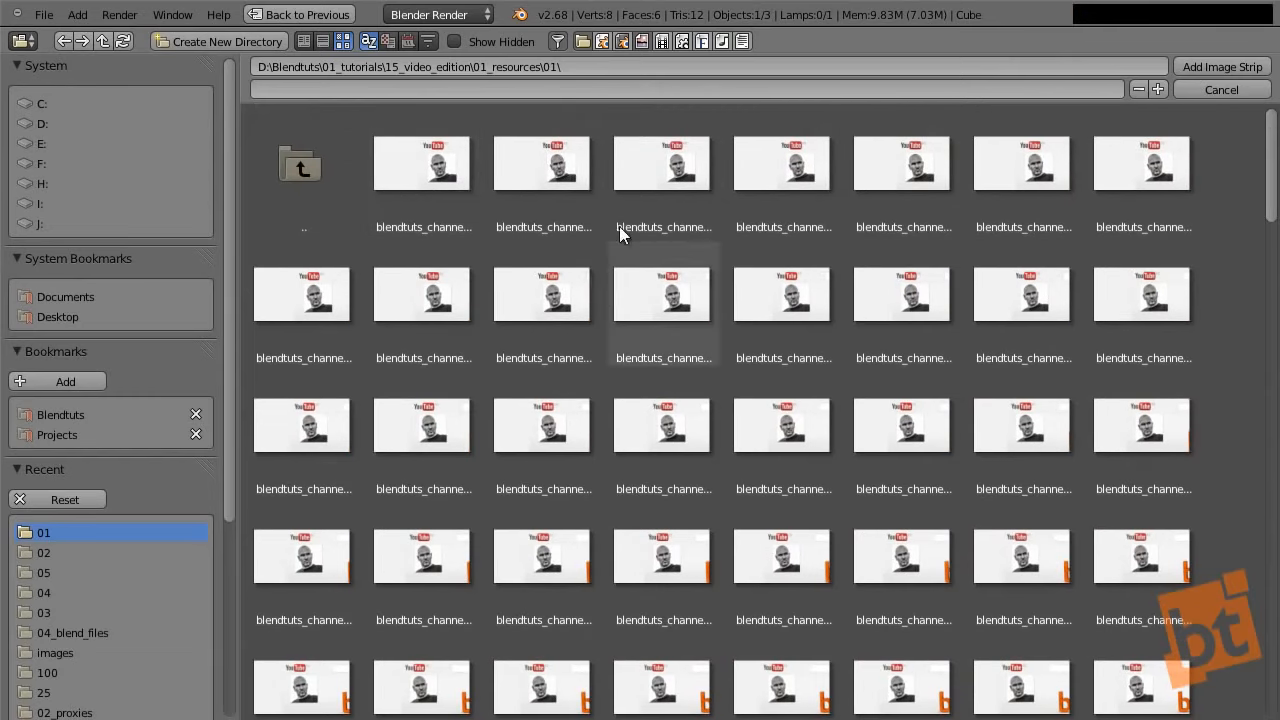
- Add all images in folder 01 as one image strip and move the playhead past its end to frame 208
{"action": "key", "text": "a"}
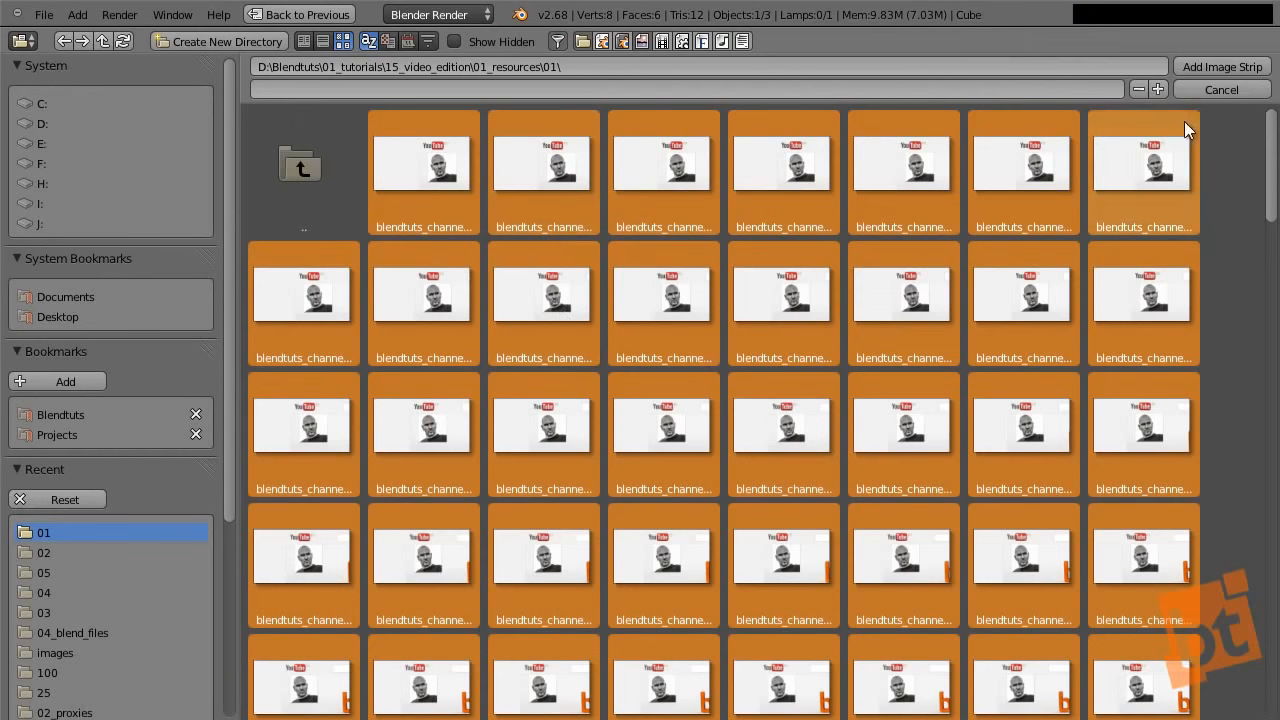
{"action": "left_click", "coordinate": [1219, 67]}
{"action": "left_click_drag", "start_coordinate": [32, 534], "coordinate": [831, 524]}
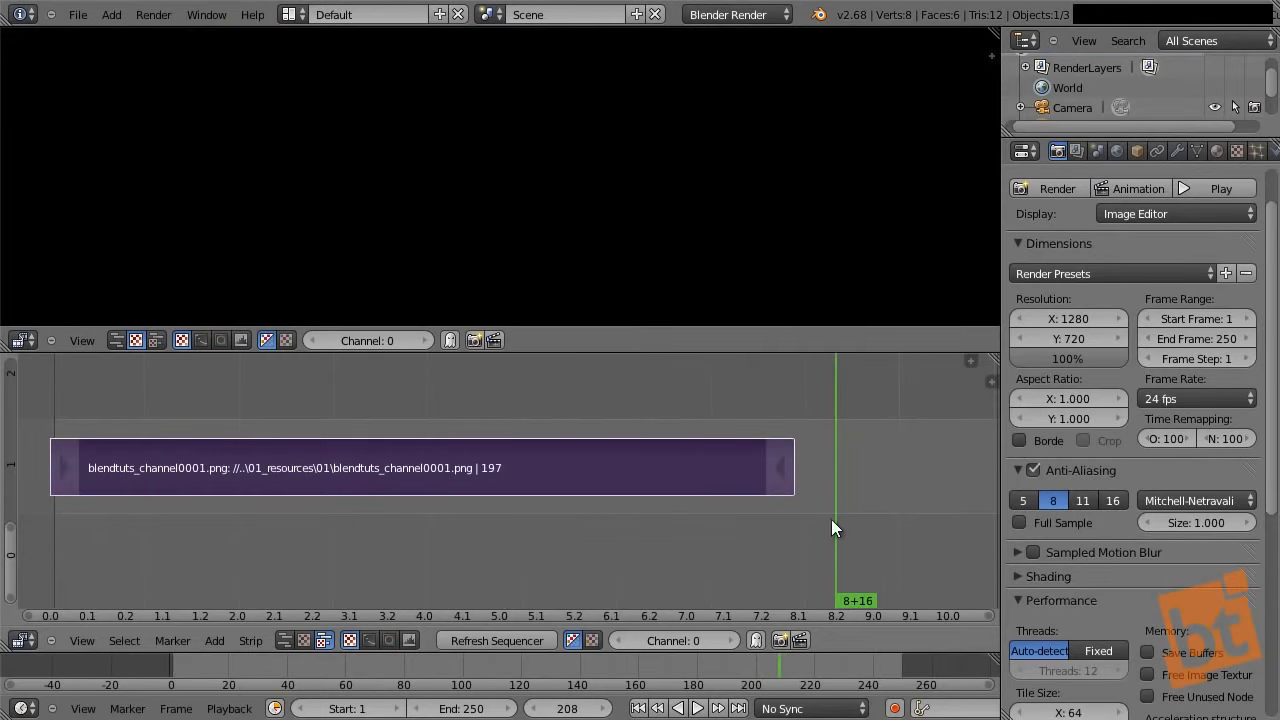
- Add all images in folder 02 as one image strip starting at frame 208, after the first image strip
{"action": "middle_click_drag", "start_coordinate": [778, 514], "coordinate": [628, 510]}
{"action": "mouse_move", "coordinate": [628, 510]}
{"action": "left_mouse_down"}
{"action": "mouse_move", "coordinate": [578, 518]}
{"action": "mouse_move", "coordinate": [623, 526]}
{"action": "mouse_move", "coordinate": [622, 515]}
{"action": "left_mouse_up"}
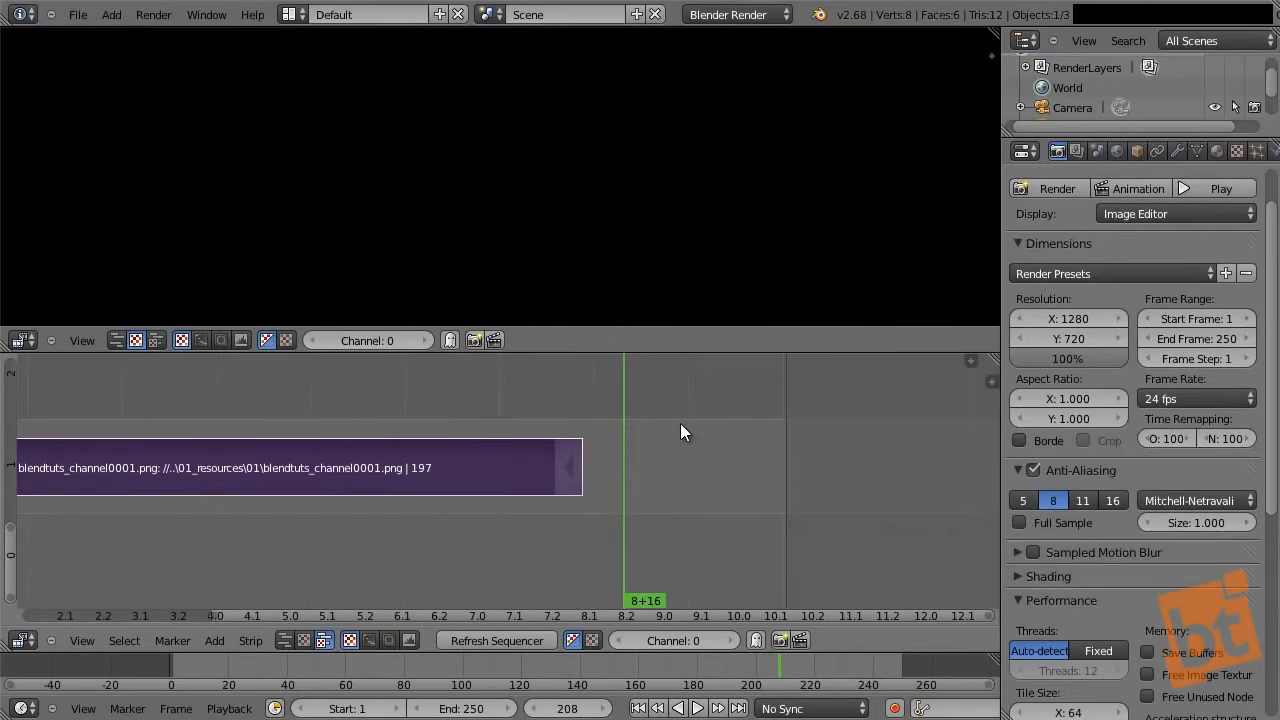
{"action": "key", "text": "shift+a"}
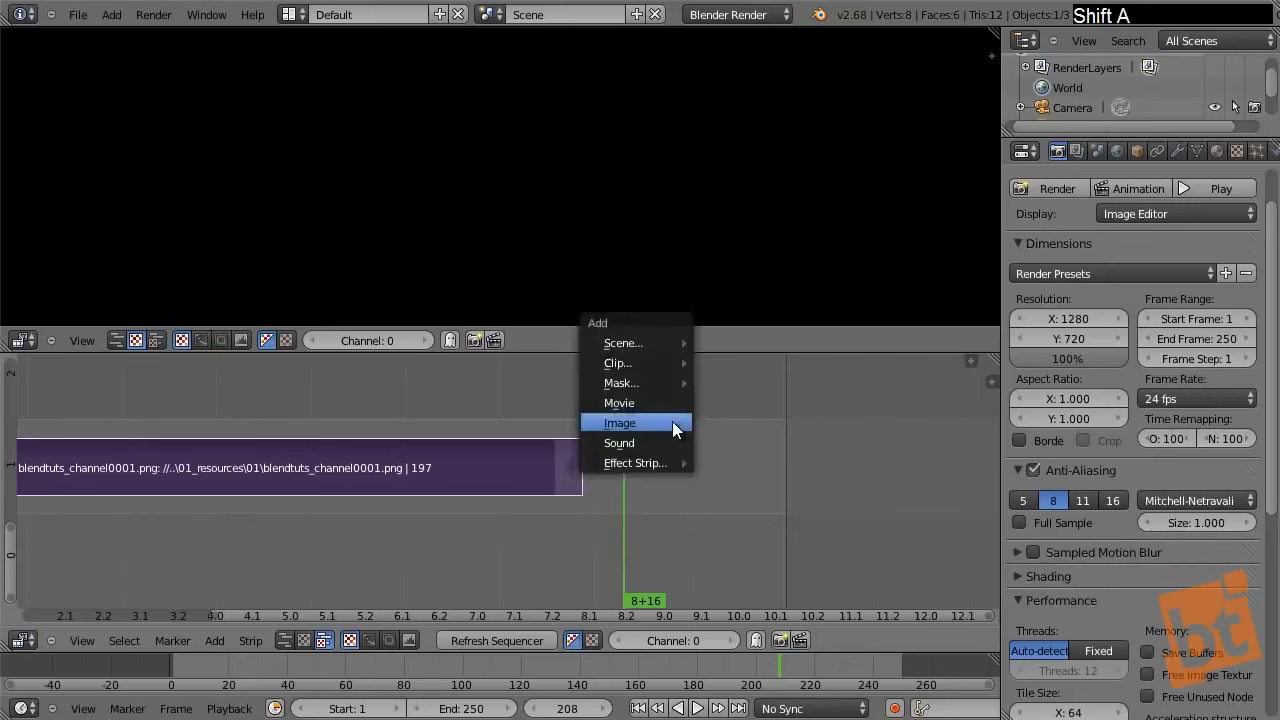
{"action": "left_click", "coordinate": [672, 425]}
{"action": "left_click", "coordinate": [314, 168]}
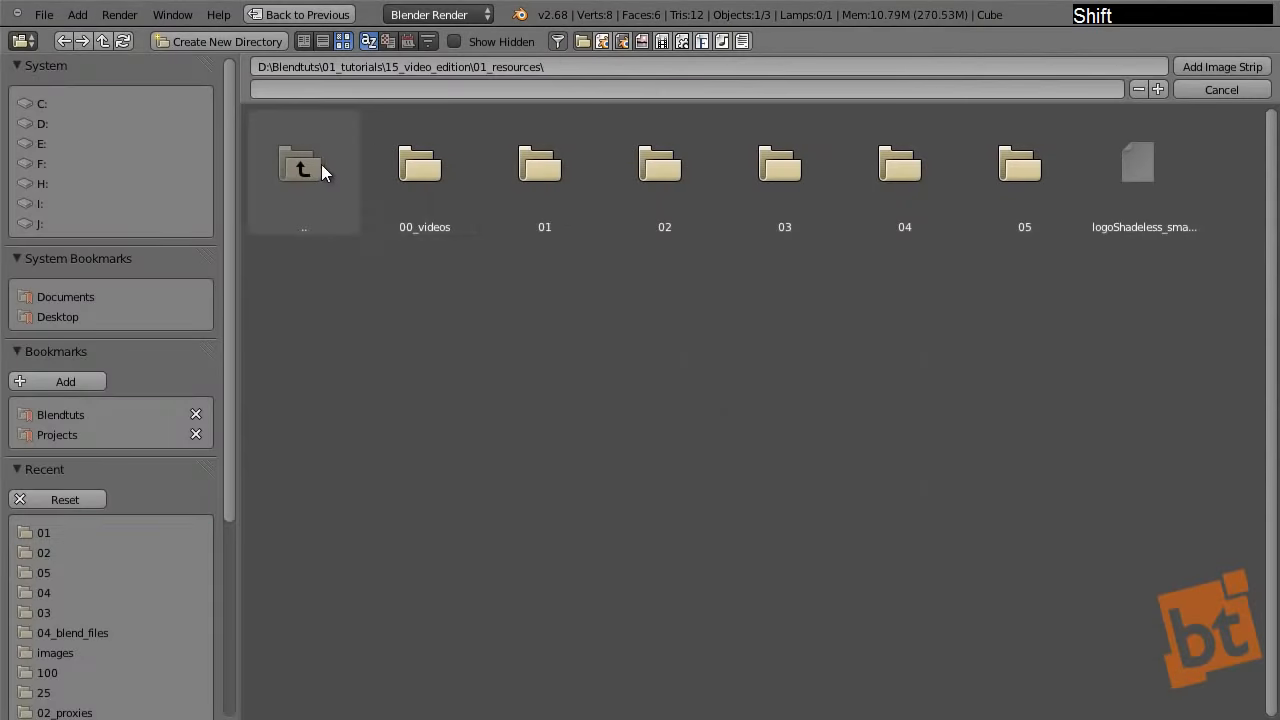
{"action": "left_click", "coordinate": [625, 188]}
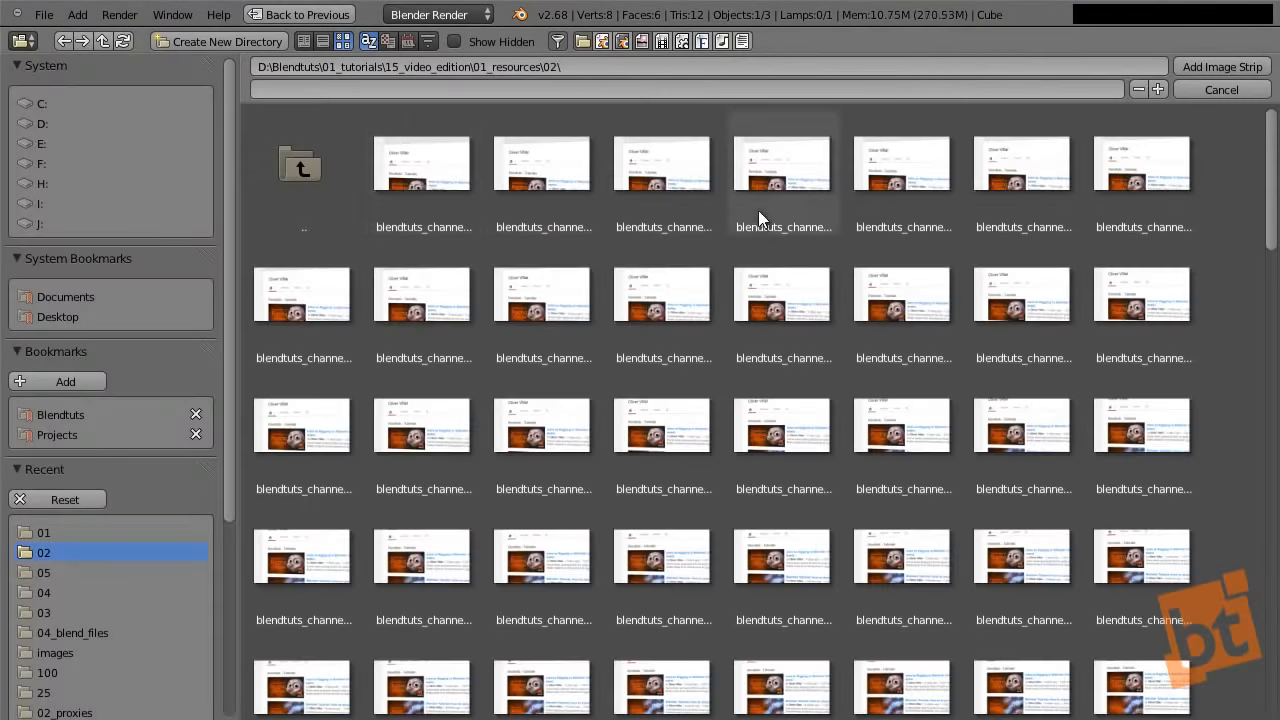
{"action": "key", "text": "a"}
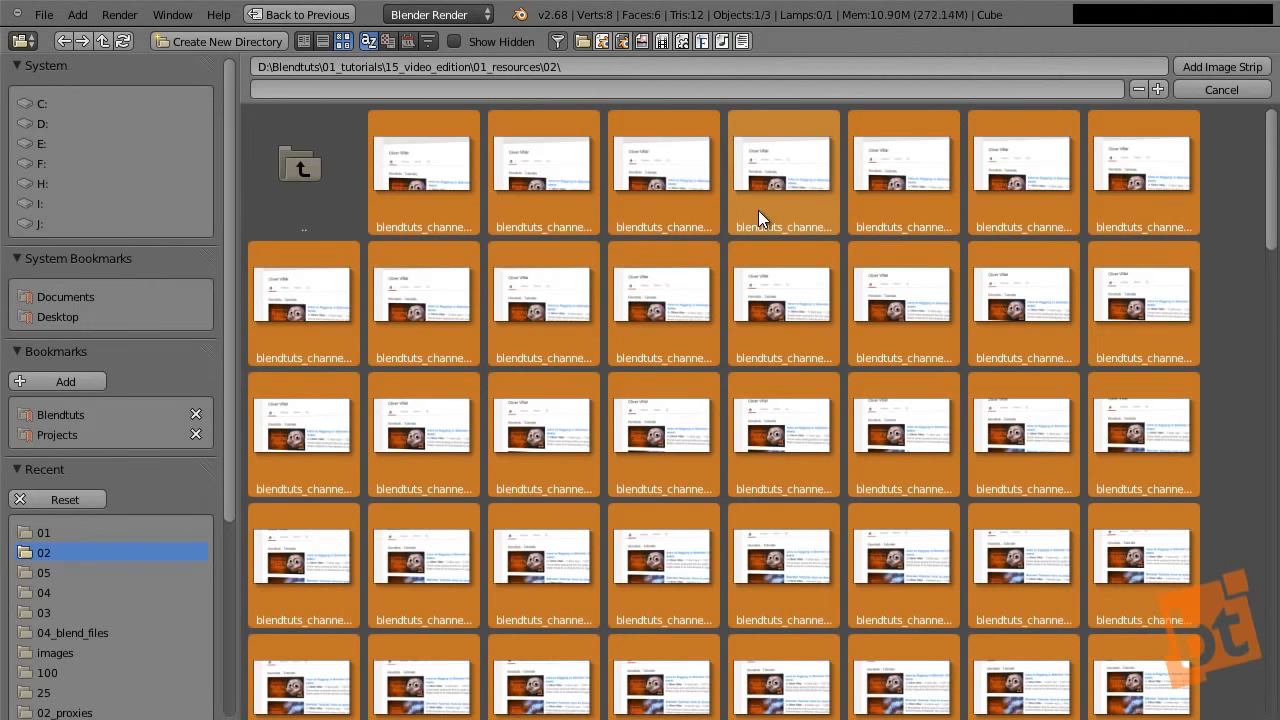
{"action": "left_click", "coordinate": [1215, 68]}
- Play and scrub through the two image strips to preview their footage, stopping the playhead at frame 244
{"action": "left_click_drag", "start_coordinate": [624, 420], "coordinate": [520, 417]}
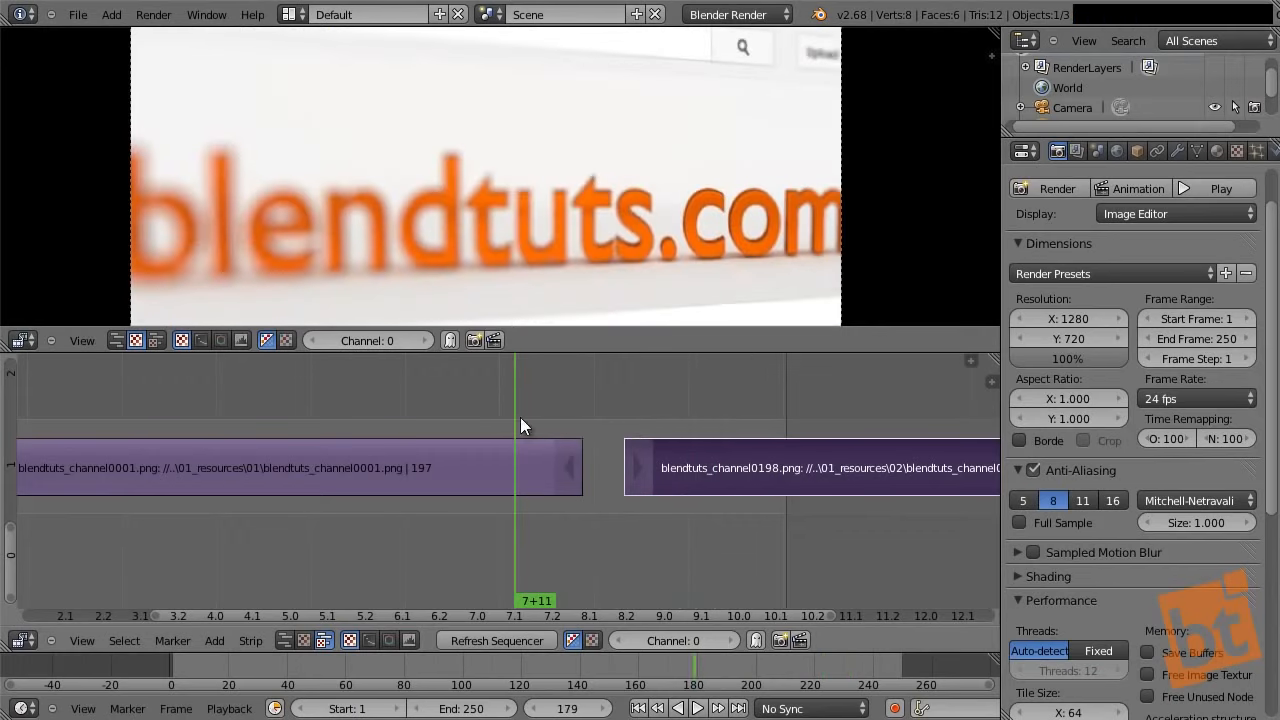
{"action": "key", "text": "alt+a"}
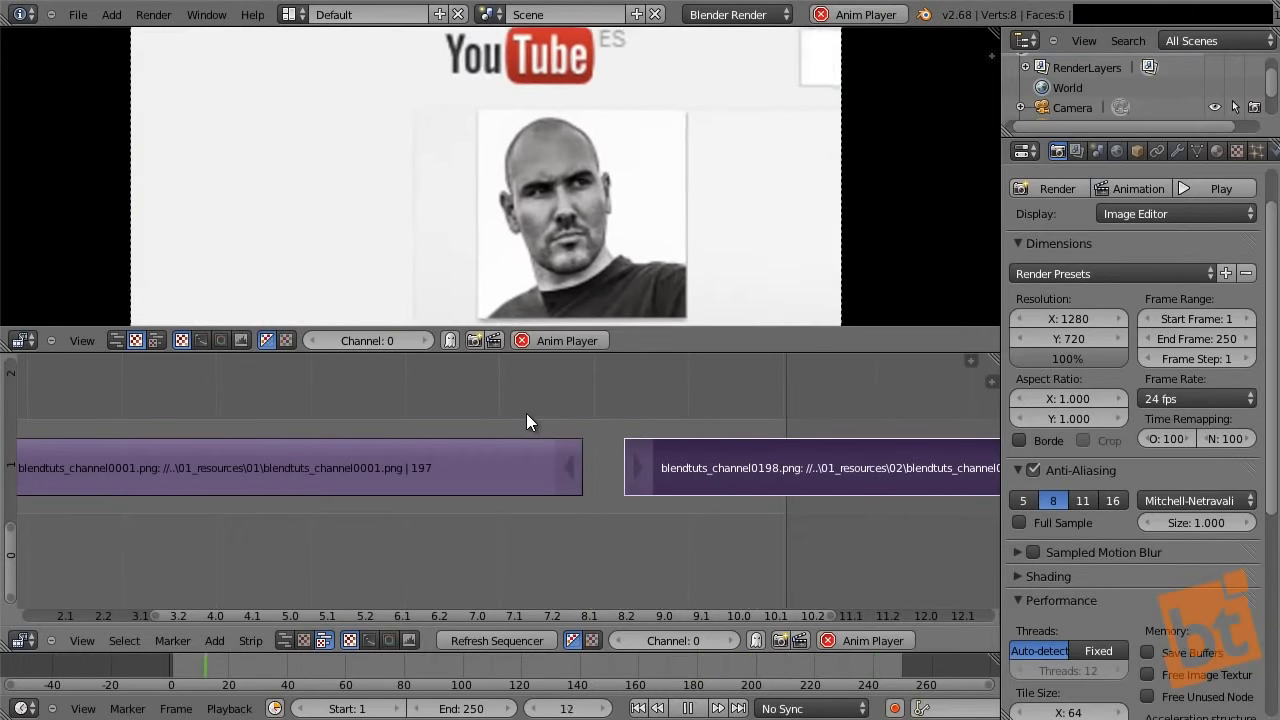
{"action": "key", "text": "alt+a"}
{"action": "left_click", "coordinate": [526, 413]}
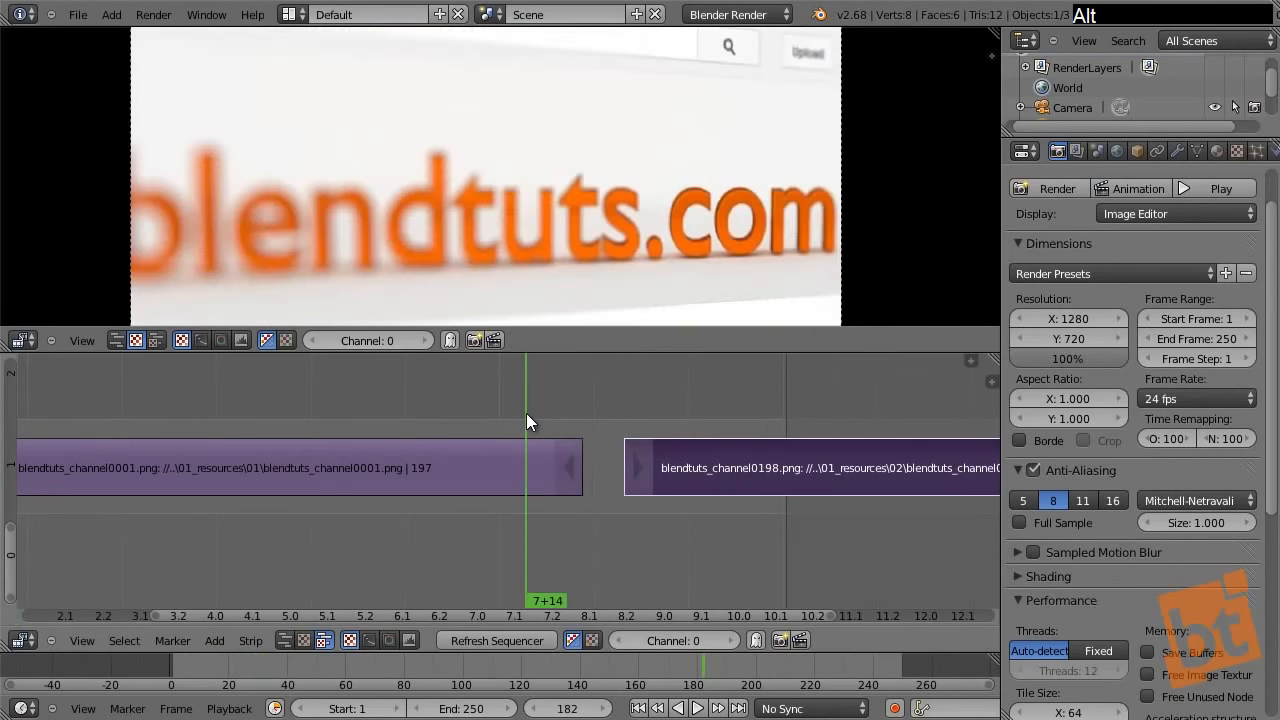
{"action": "scroll", "coordinate": [526, 413], "scroll_direction": "down", "scroll_amount": 3}
{"action": "left_click", "coordinate": [632, 411]}
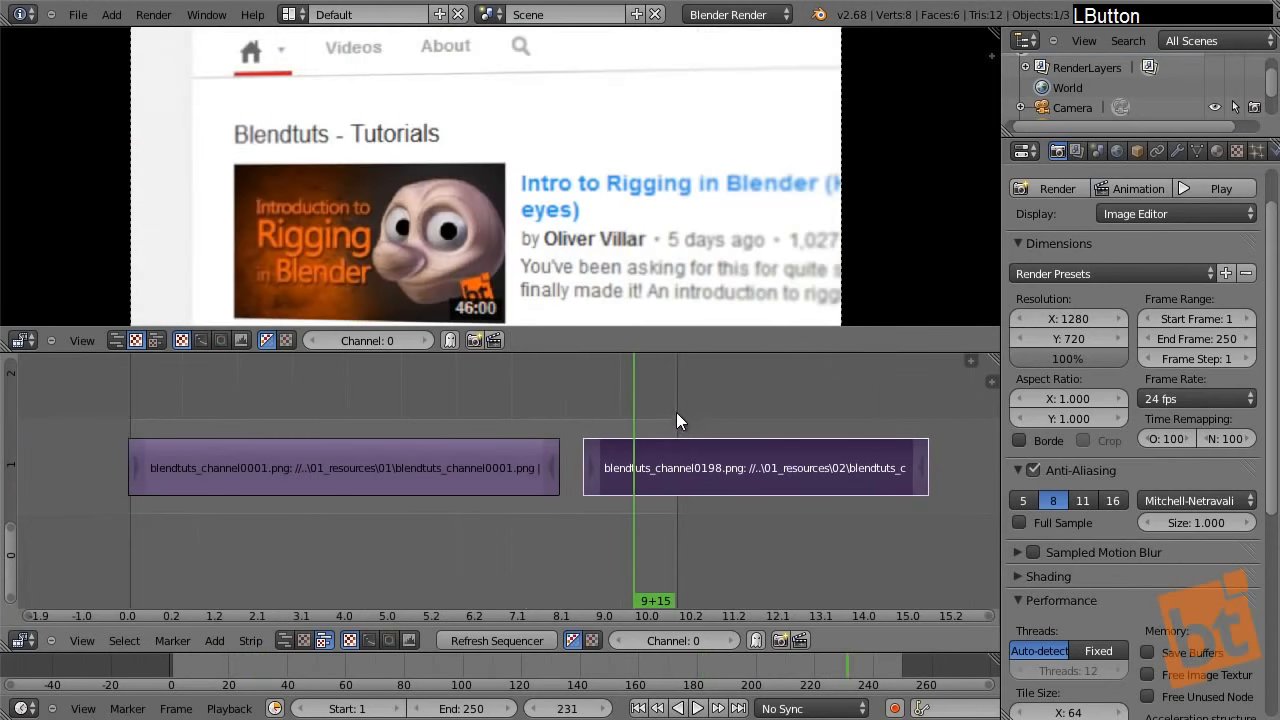
{"action": "key", "text": "alt+a"}
{"action": "key", "text": "alt+a"}
{"action": "mouse_move", "coordinate": [650, 410]}
{"action": "left_mouse_down"}
{"action": "mouse_move", "coordinate": [676, 415]}
{"action": "mouse_move", "coordinate": [661, 415]}
{"action": "left_mouse_up"}
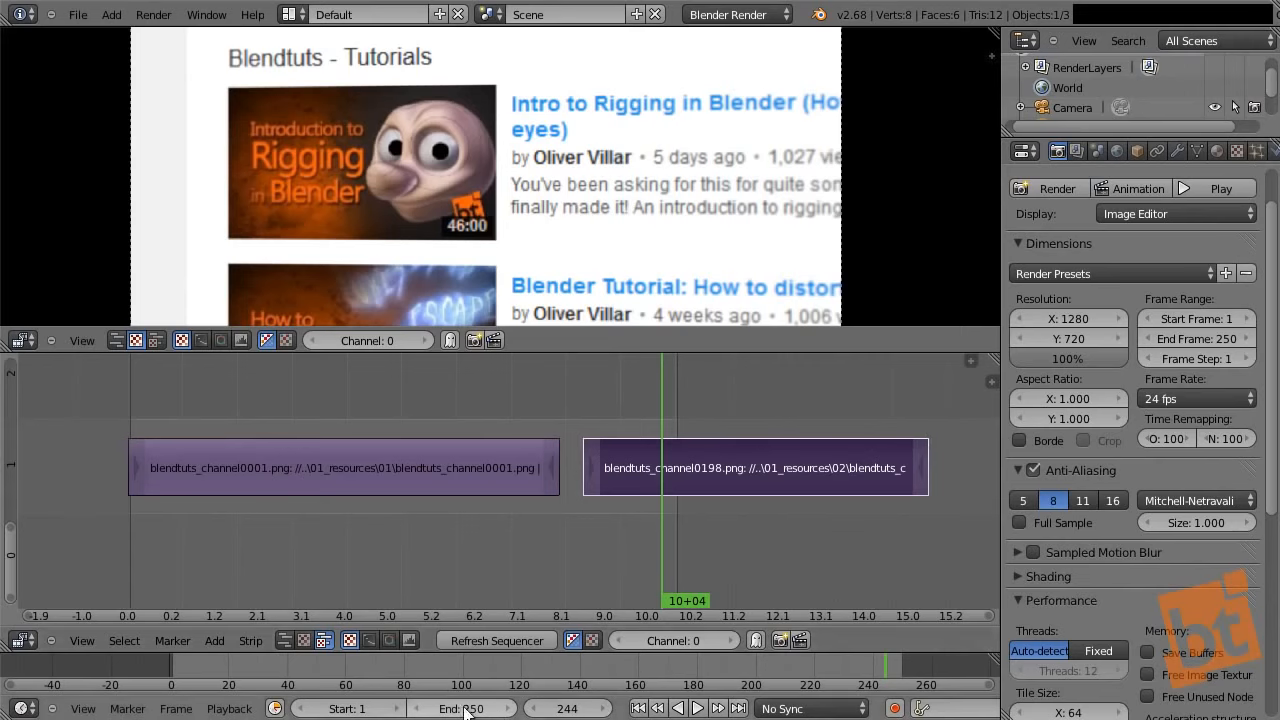
- Move the playhead to frame 364 near the end of the second strip and make it the end frame
{"action": "scroll", "coordinate": [605, 480], "scroll_direction": "down", "scroll_amount": 2}
{"action": "middle_click_drag", "start_coordinate": [631, 463], "coordinate": [550, 471]}
{"action": "left_click_drag", "start_coordinate": [561, 424], "coordinate": [784, 430]}
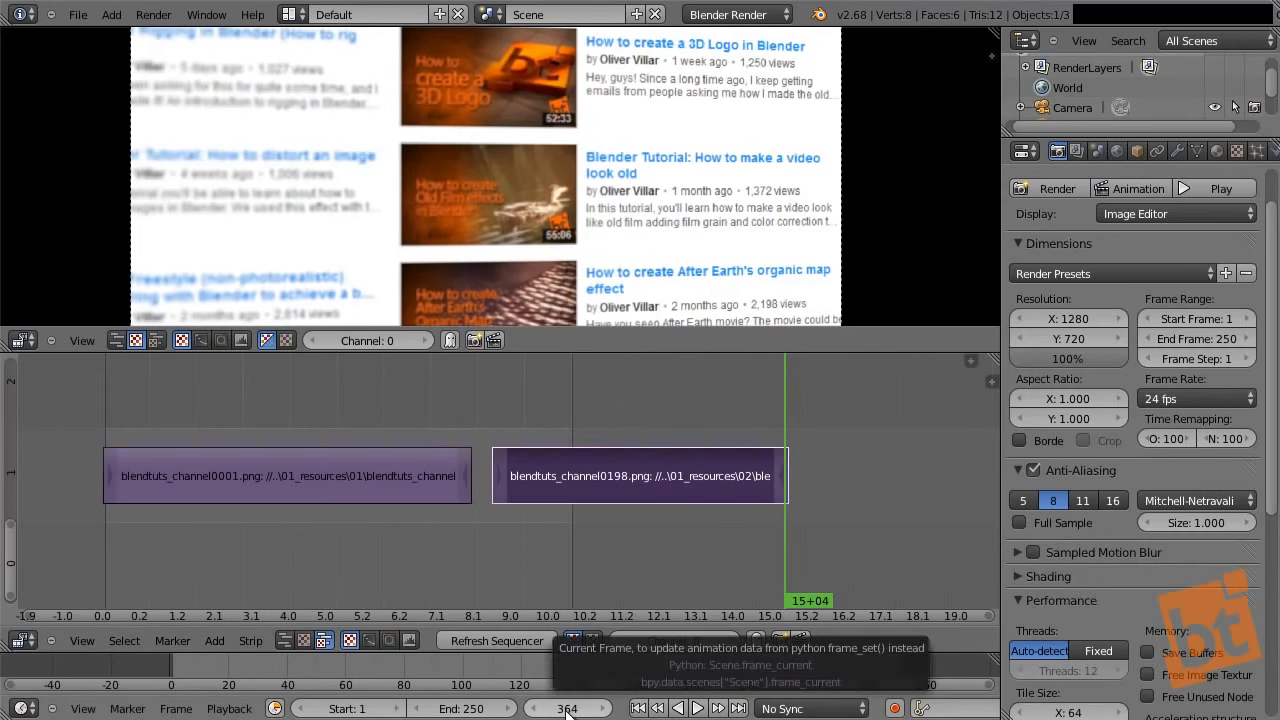
{"action": "left_click", "coordinate": [460, 710]}
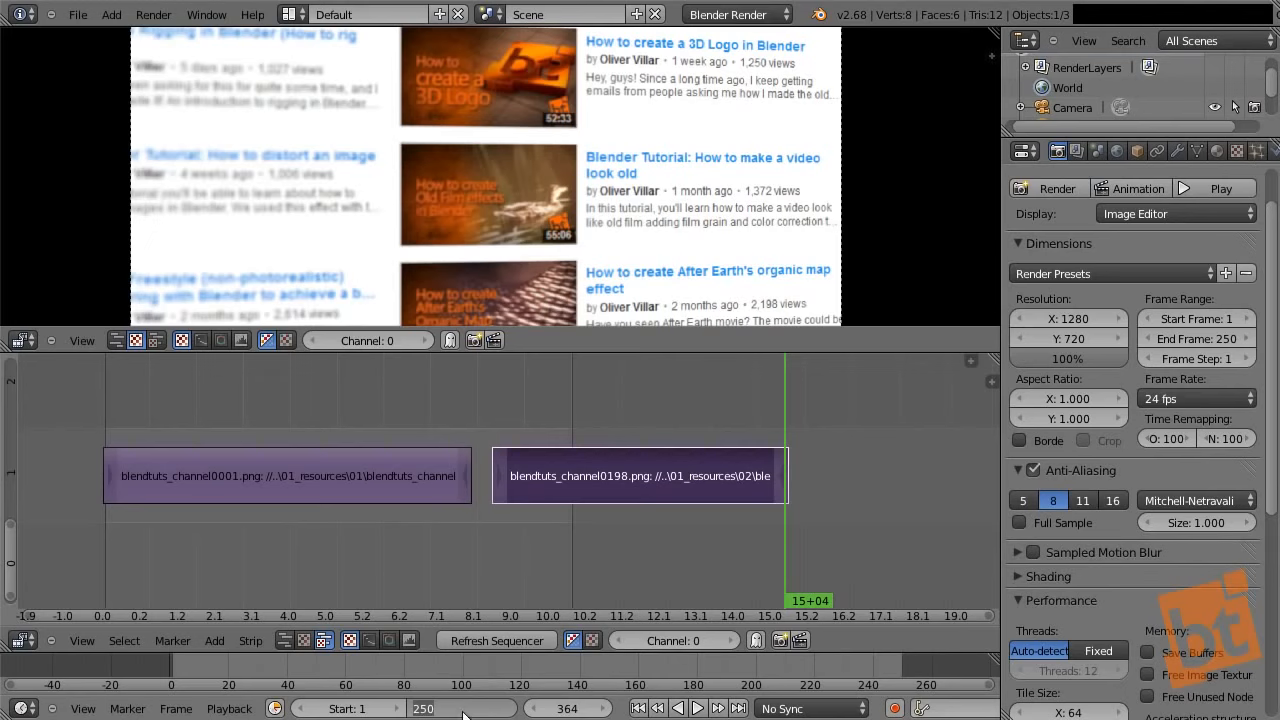
{"action": "key", "text": "Escape"}
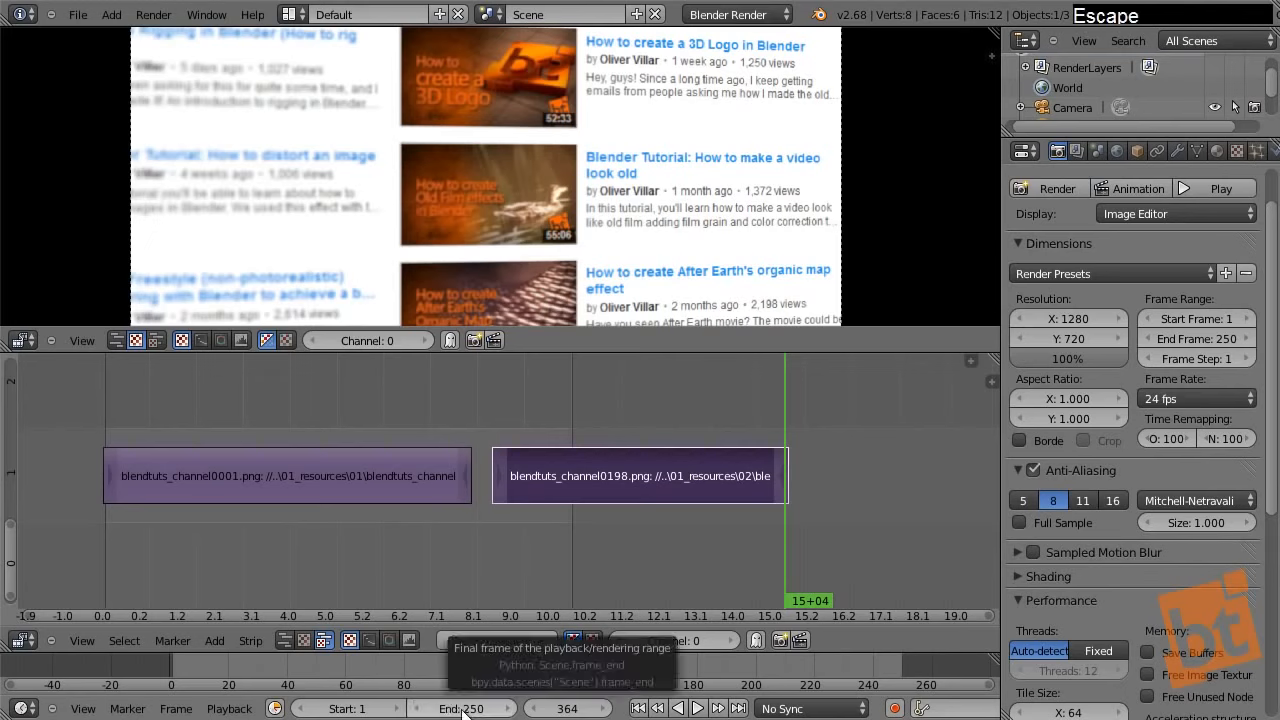
{"action": "scroll", "coordinate": [491, 664], "scroll_direction": "down", "scroll_amount": 4}
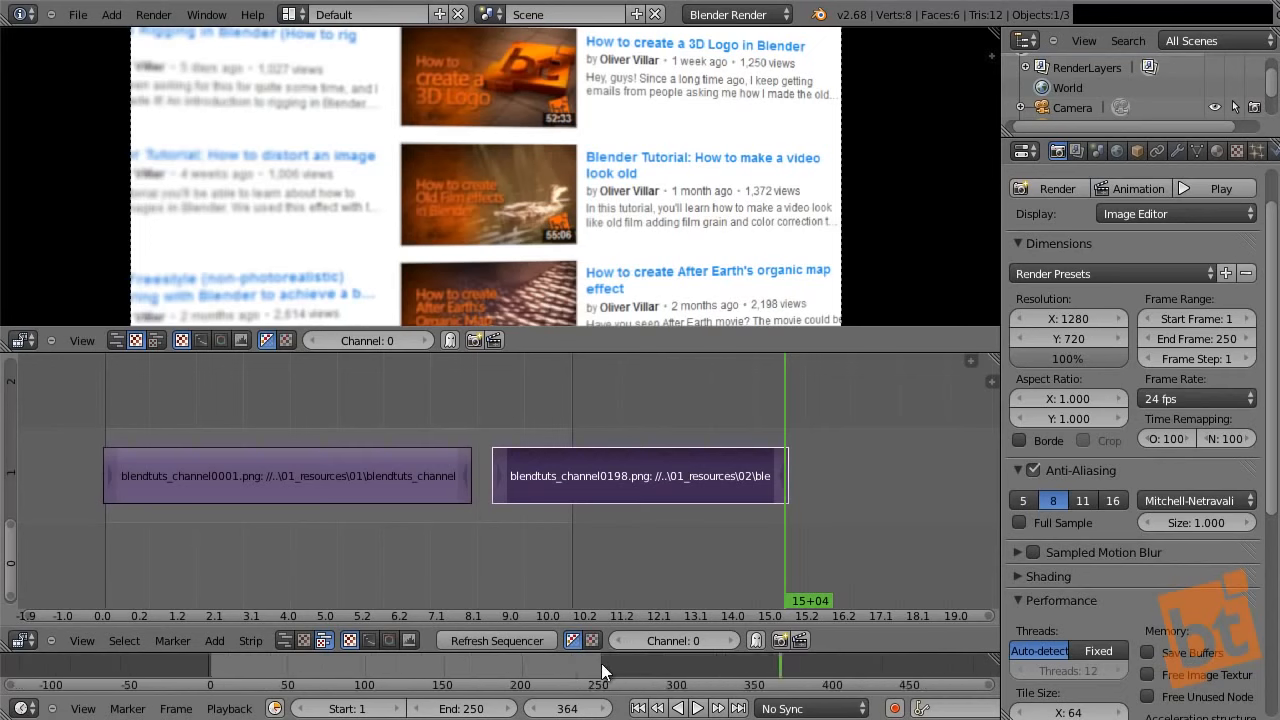
{"action": "key", "text": "e"}
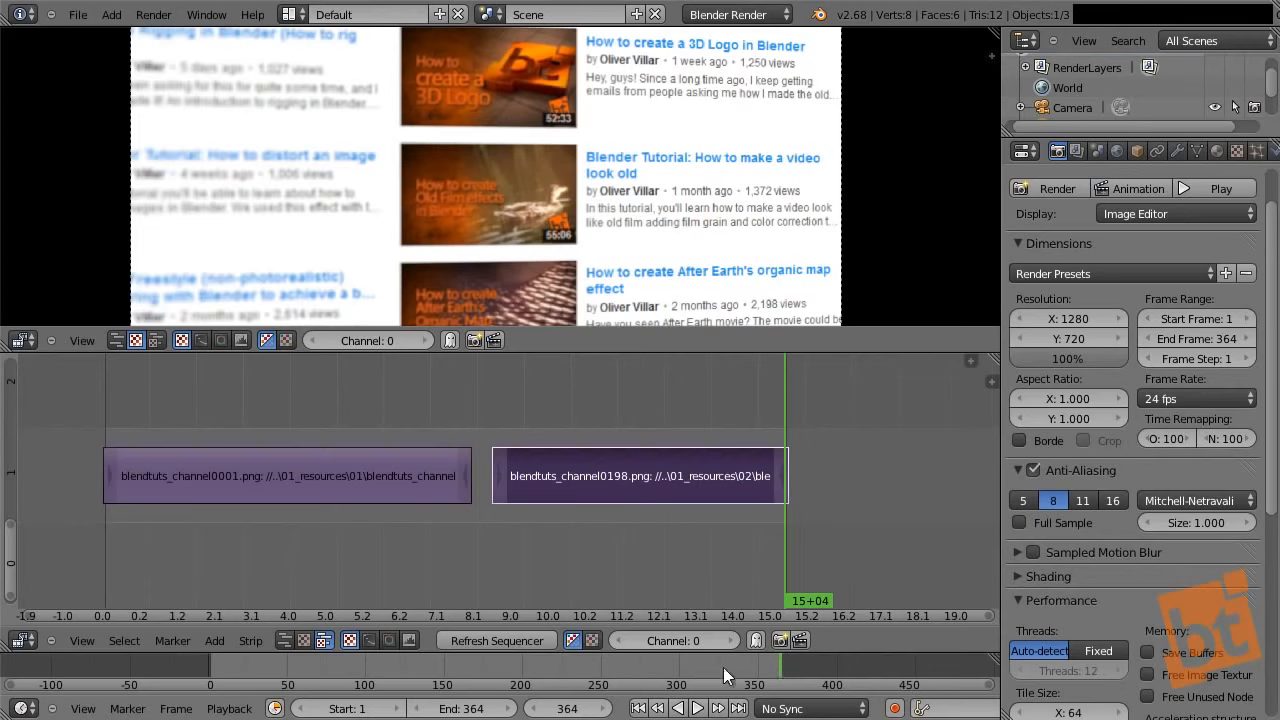
- Set the start frame from the playhead at 81 and again at 199, and set the end frame to 322
{"action": "mouse_move", "coordinate": [337, 666]}
{"action": "left_mouse_down"}
{"action": "mouse_move", "coordinate": [302, 665]}
{"action": "mouse_move", "coordinate": [336, 670]}
{"action": "left_mouse_up"}
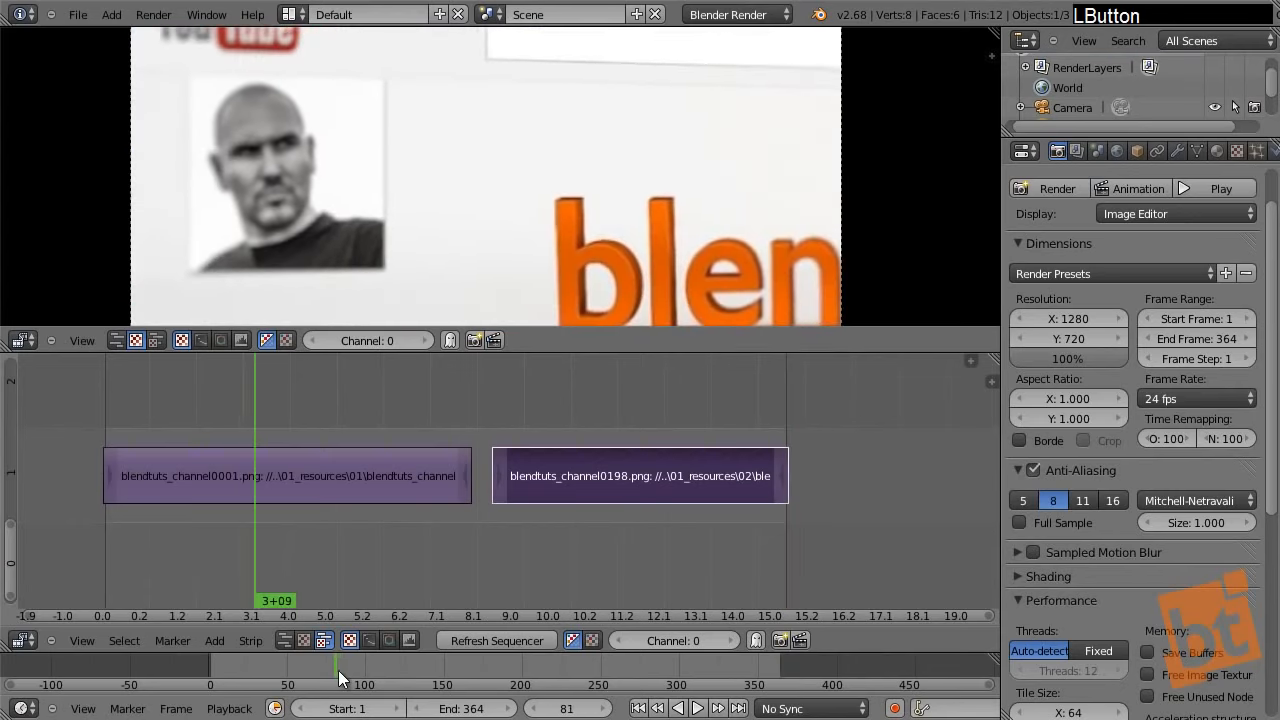
{"action": "key", "text": "s"}
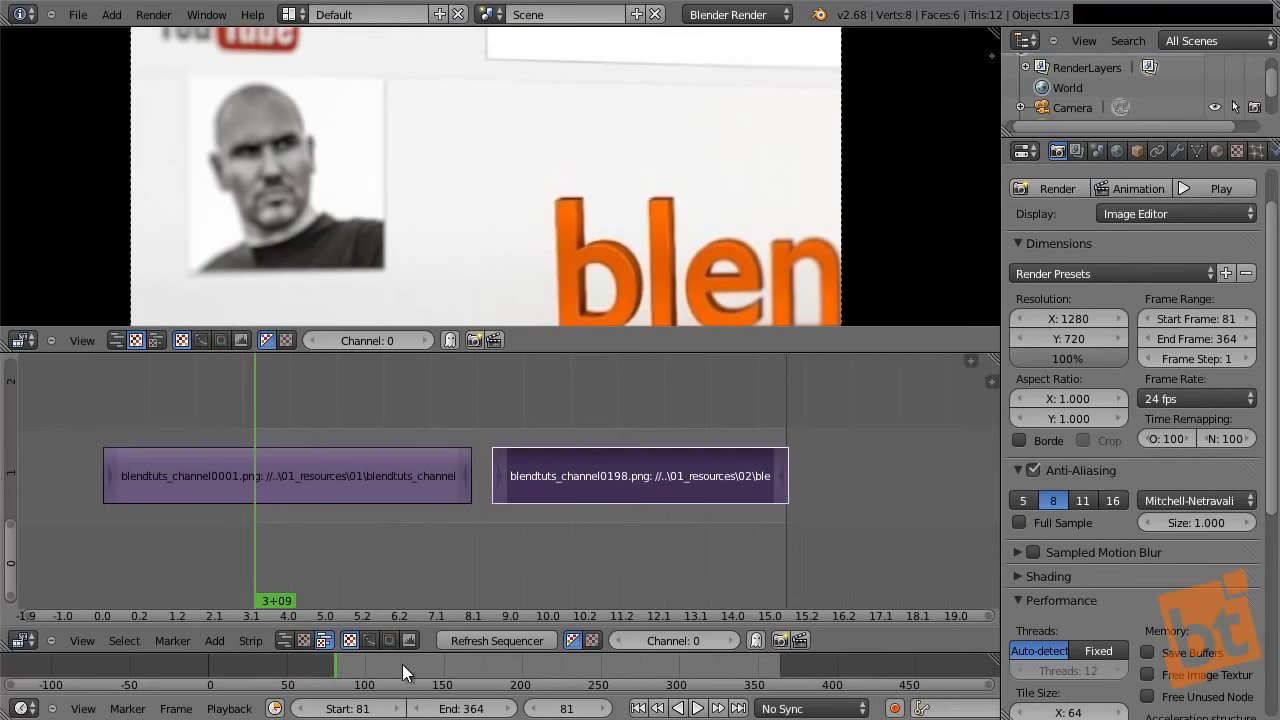
{"action": "left_click_drag", "start_coordinate": [409, 664], "coordinate": [714, 665]}
{"action": "key", "text": "e"}
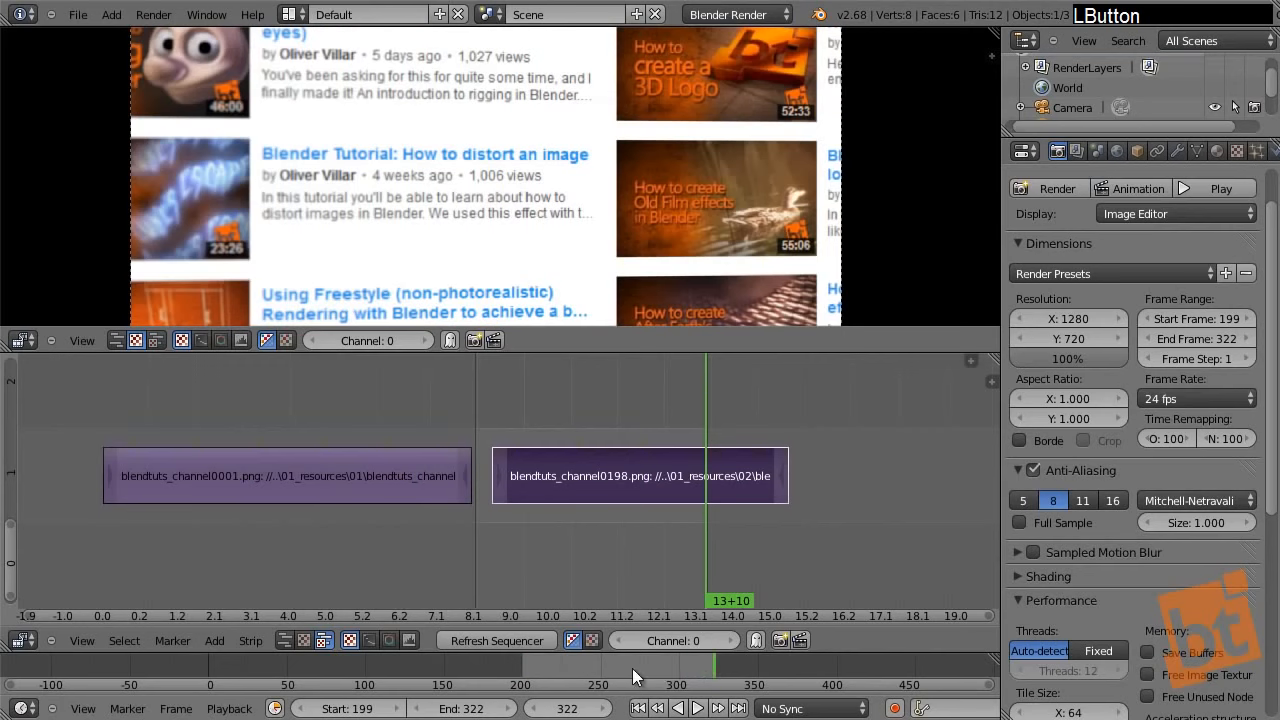
- Move the playhead back to frame 0 and make it the start frame
{"action": "middle_click_drag", "start_coordinate": [431, 530], "coordinate": [447, 548]}
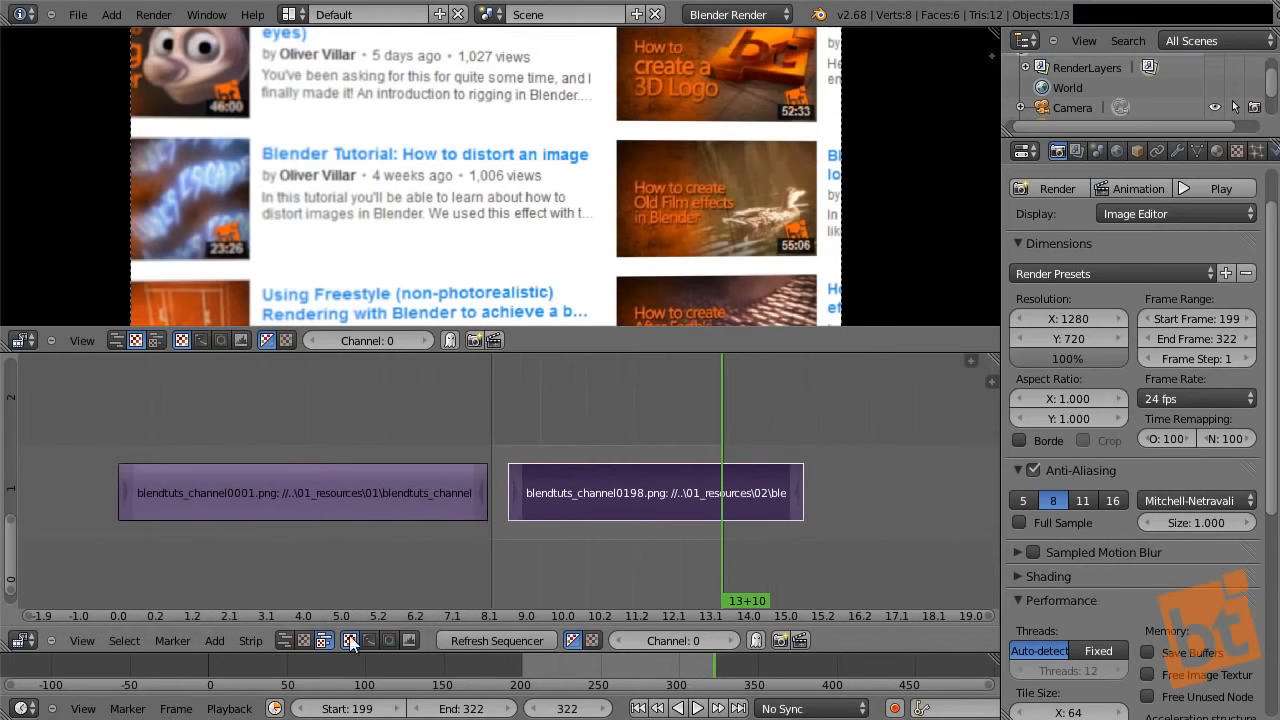
{"action": "left_click_drag", "start_coordinate": [230, 661], "coordinate": [212, 663]}
{"action": "key", "text": "s"}
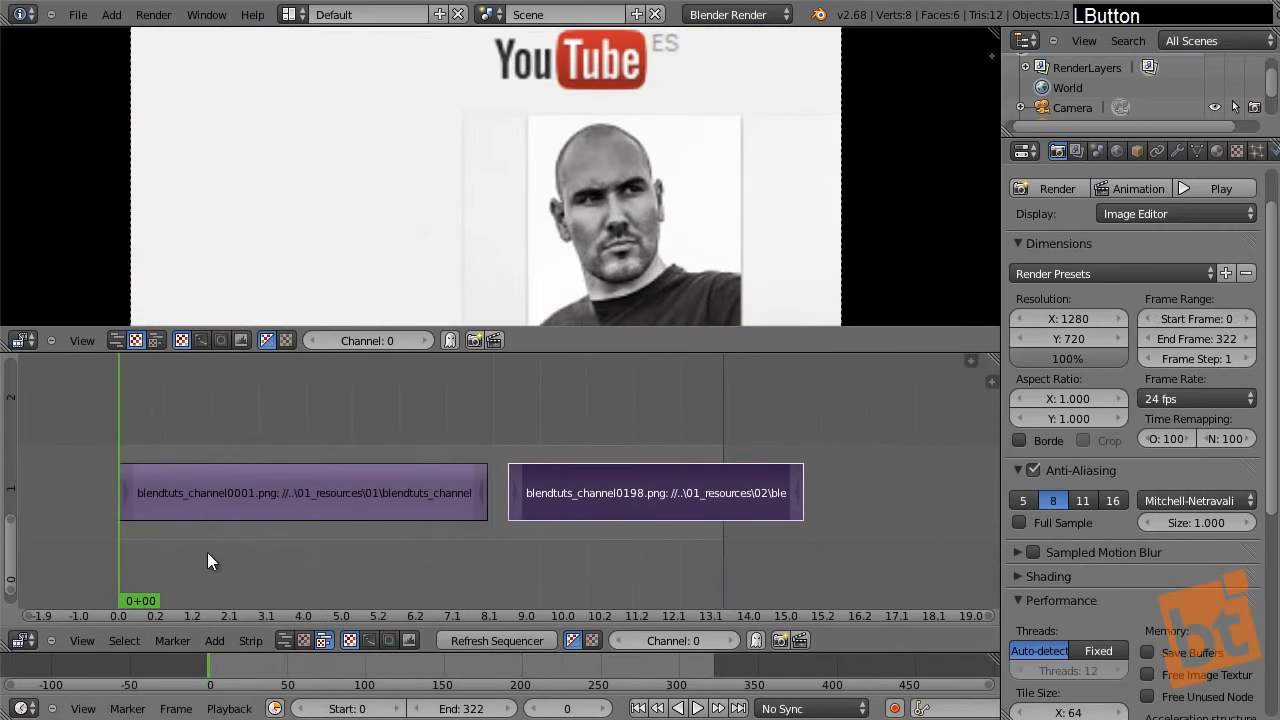
- Define a preview range from frame 0 to 366 around both strips and scrub the playhead to frame 124
{"action": "middle_click_drag", "start_coordinate": [382, 444], "coordinate": [391, 453]}
{"action": "key", "text": "p"}
{"action": "left_click_drag", "start_coordinate": [122, 412], "coordinate": [806, 576]}
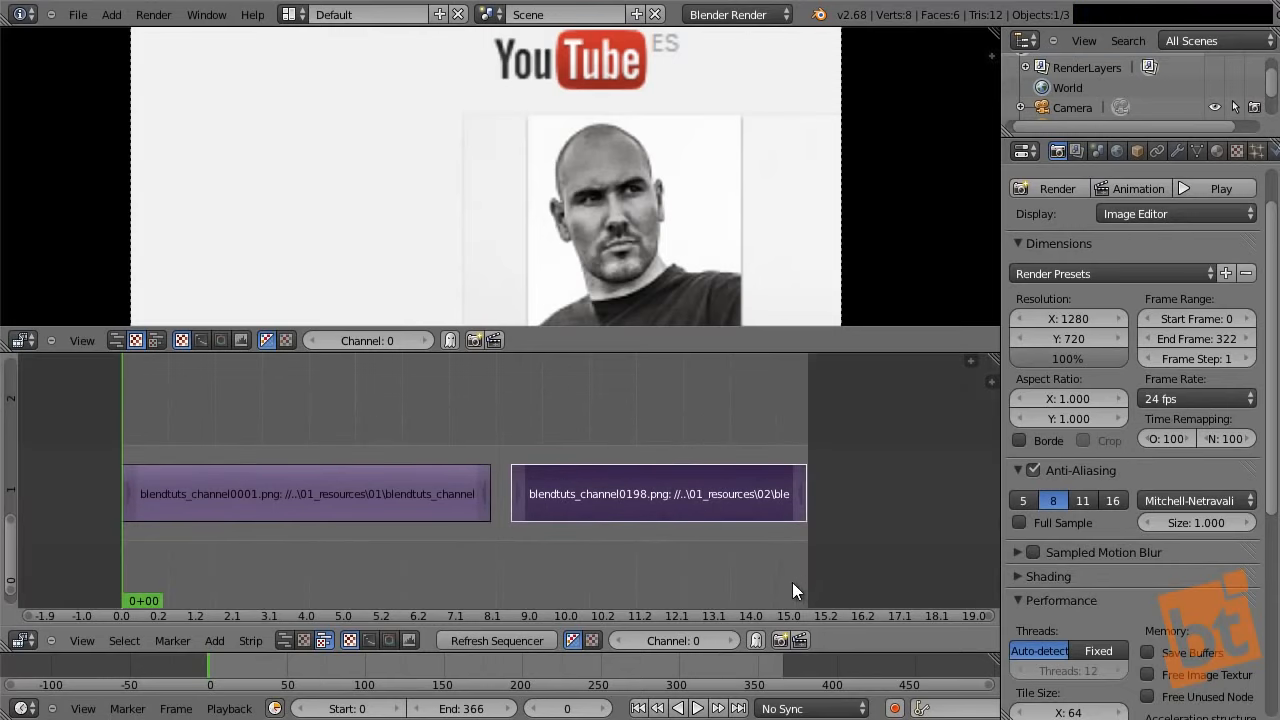
{"action": "left_click_drag", "start_coordinate": [375, 680], "coordinate": [298, 675]}
{"action": "left_click_drag", "start_coordinate": [643, 690], "coordinate": [403, 676]}
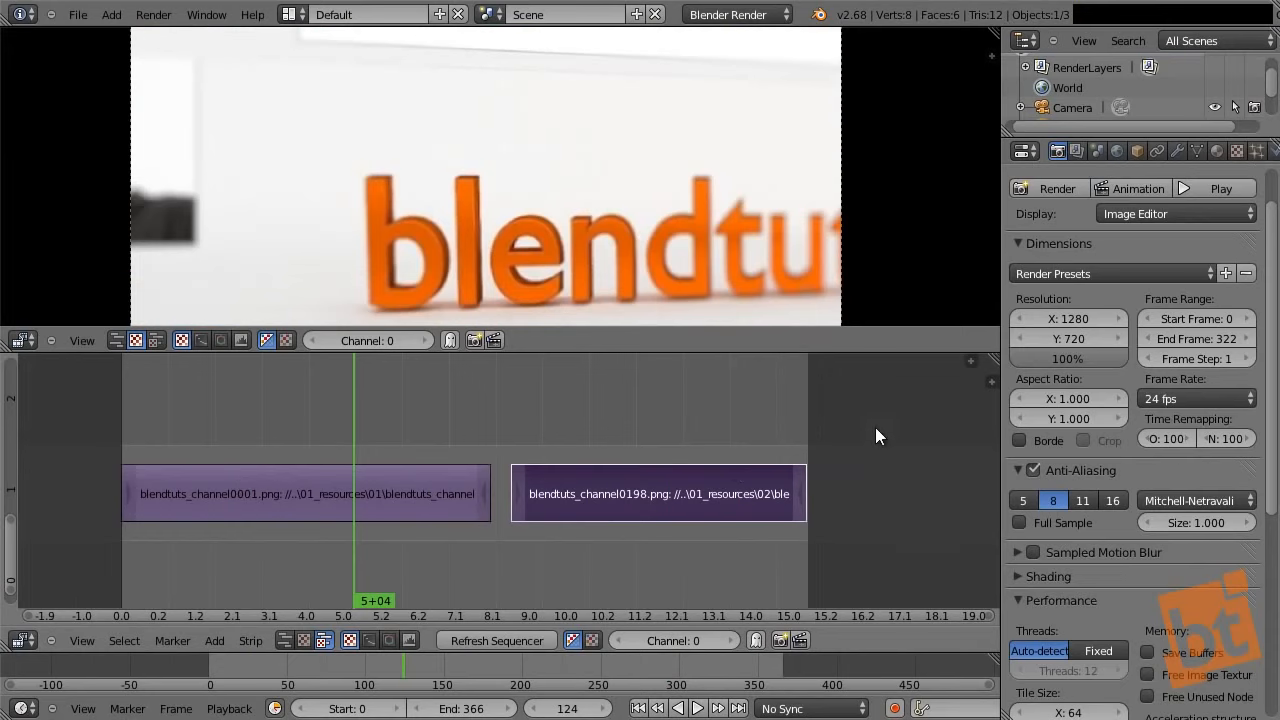
- Select the first image strip together with the second and add a Cross effect strip between them
{"action": "middle_click_drag", "start_coordinate": [570, 437], "coordinate": [579, 509], "text": "ctrl"}
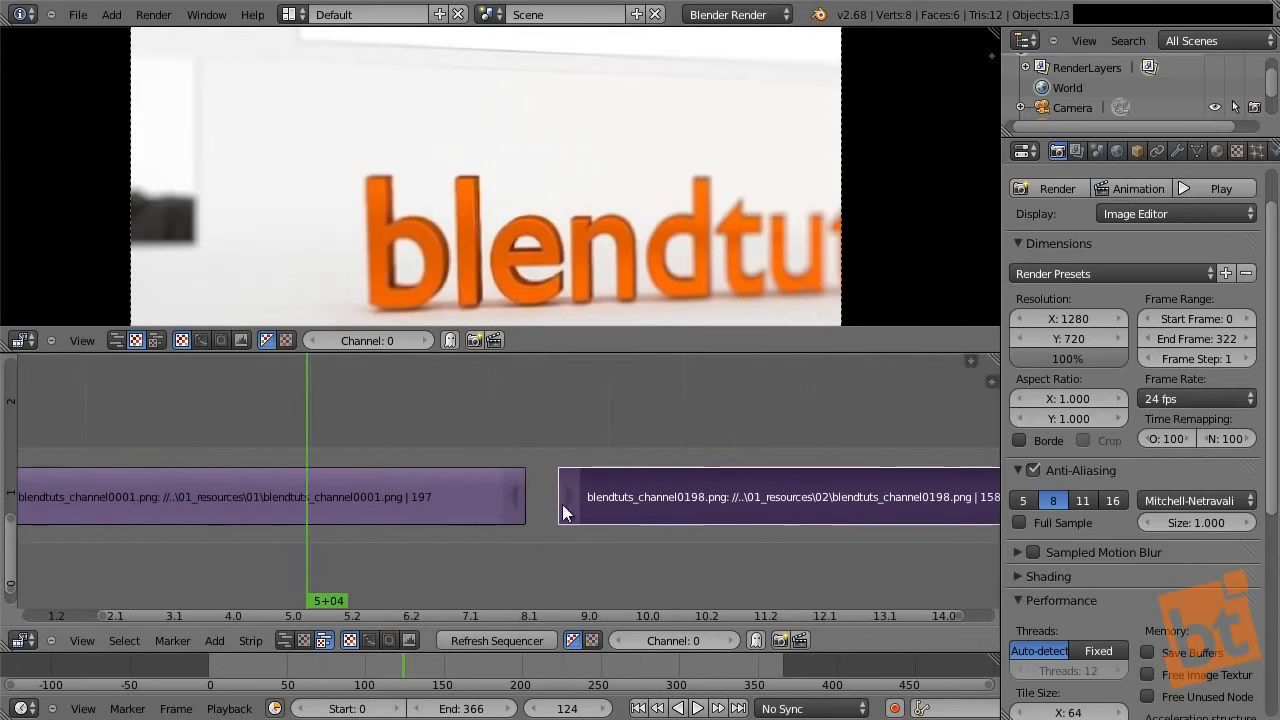
{"action": "right_click", "coordinate": [475, 496]}
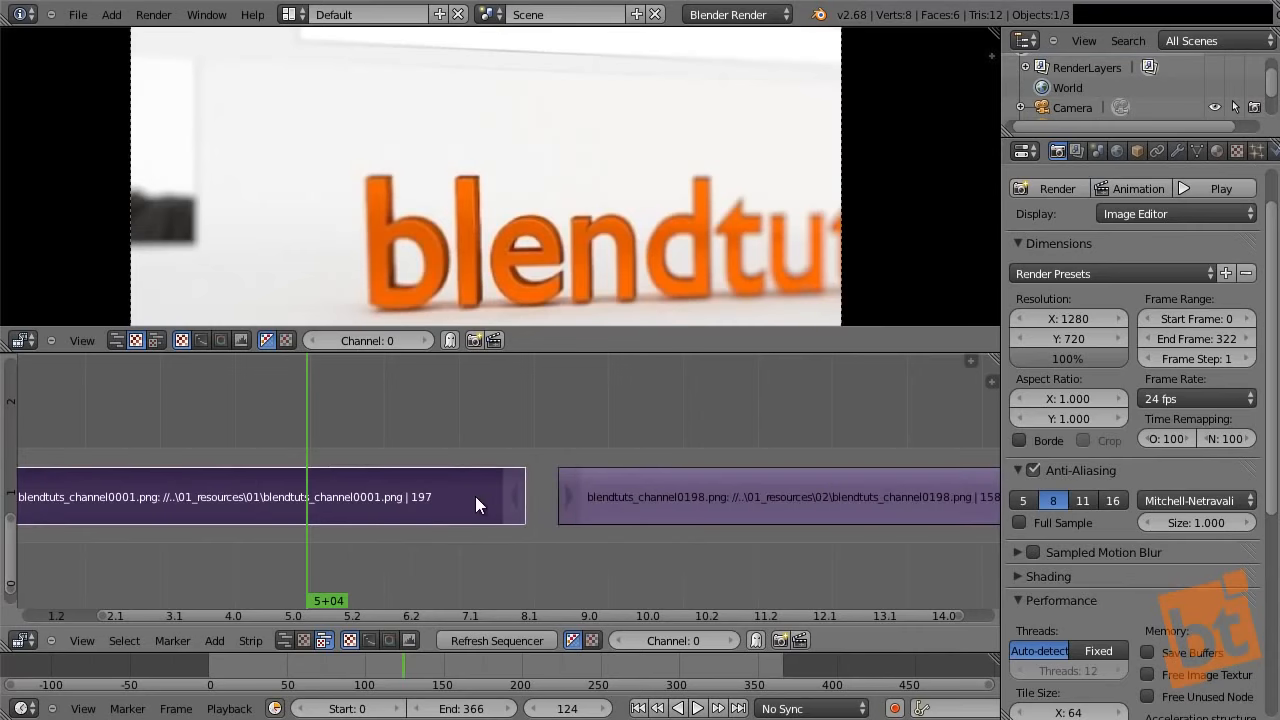
{"action": "right_click", "coordinate": [602, 487], "text": "shift"}
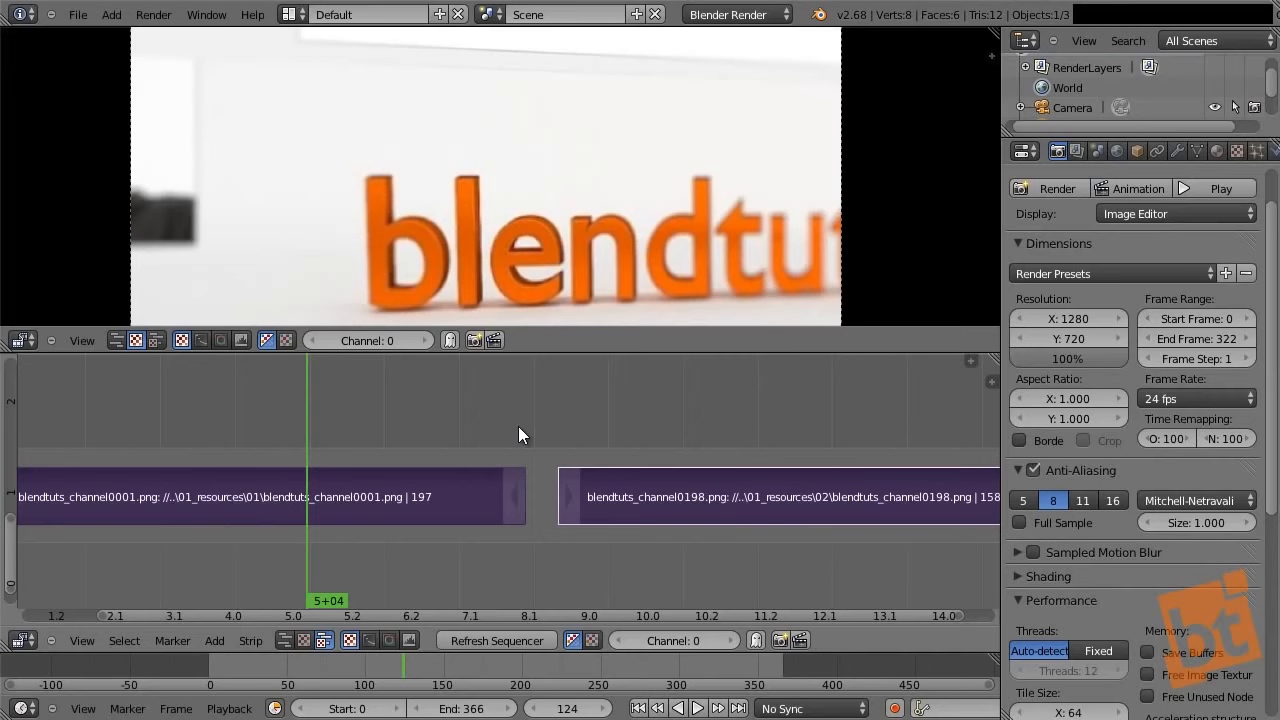
{"action": "key", "text": "shift+a"}
{"action": "mouse_move", "coordinate": [500, 463]}
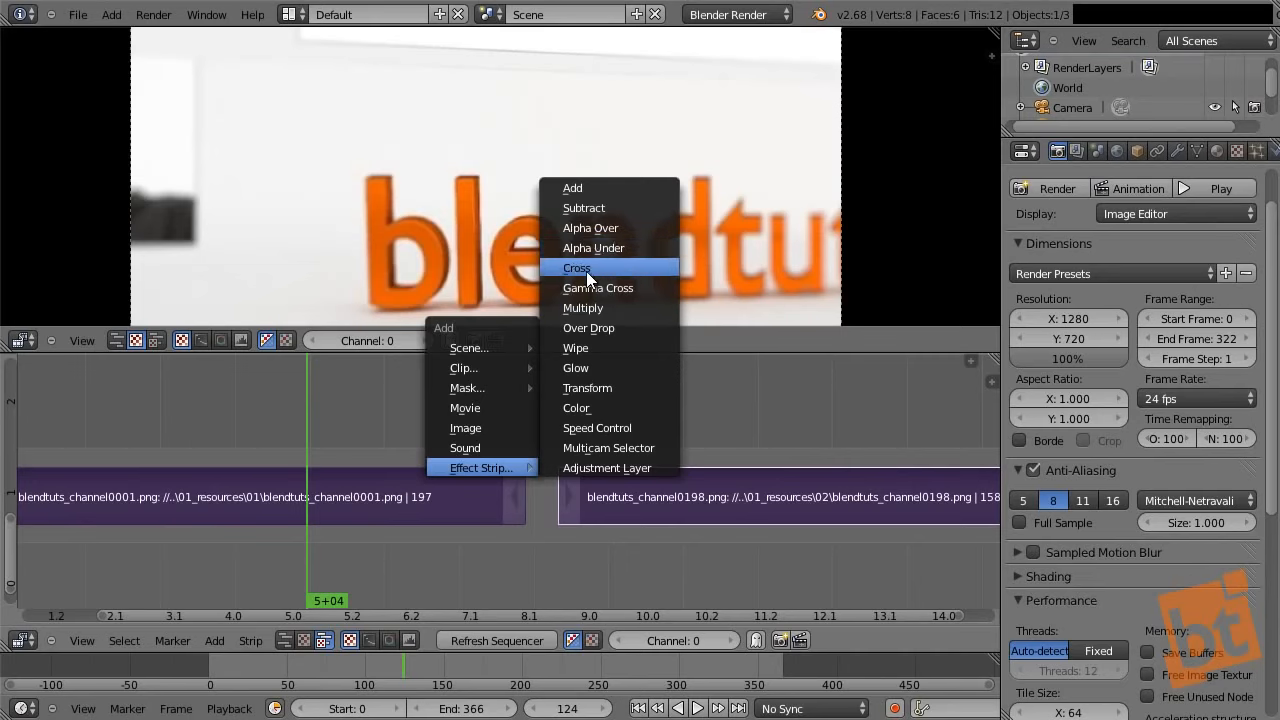
{"action": "left_click", "coordinate": [618, 267]}
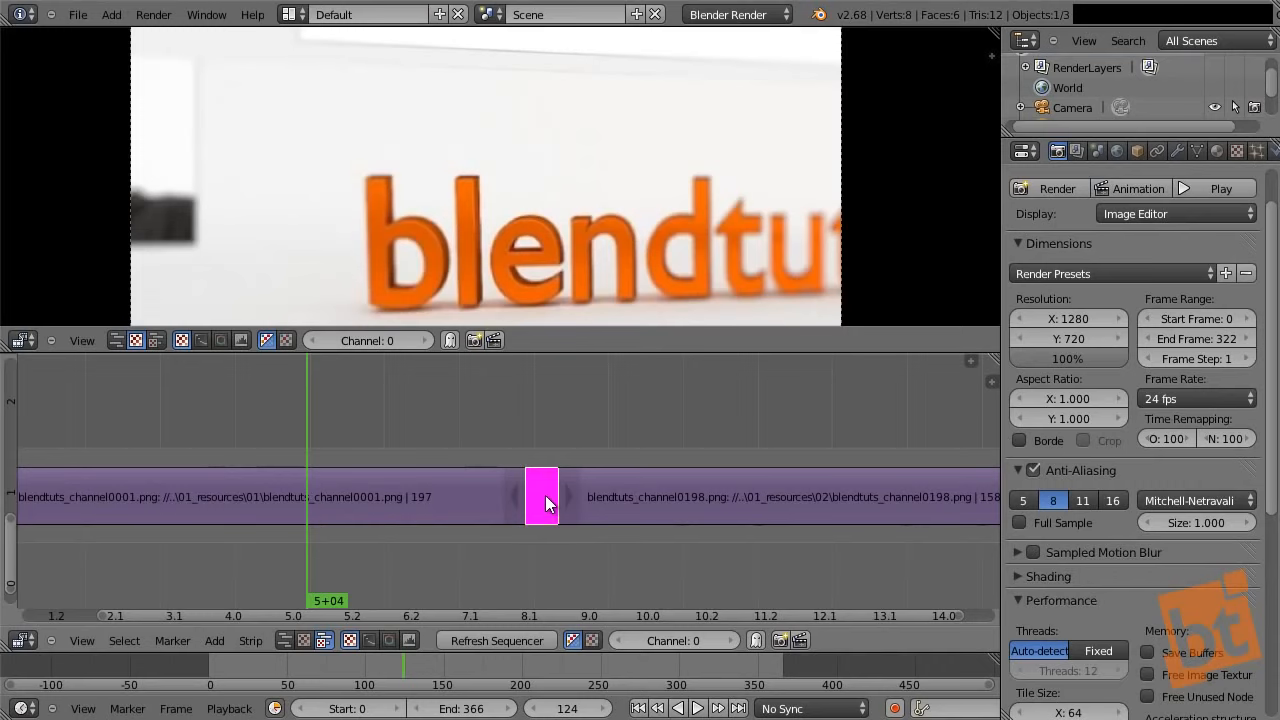
- Show the Cross strip's properties and rename the strip to Crossfade
{"action": "scroll", "coordinate": [576, 490], "scroll_direction": "up", "scroll_amount": 5}
{"action": "scroll", "coordinate": [518, 492], "scroll_direction": "up", "scroll_amount": 2}
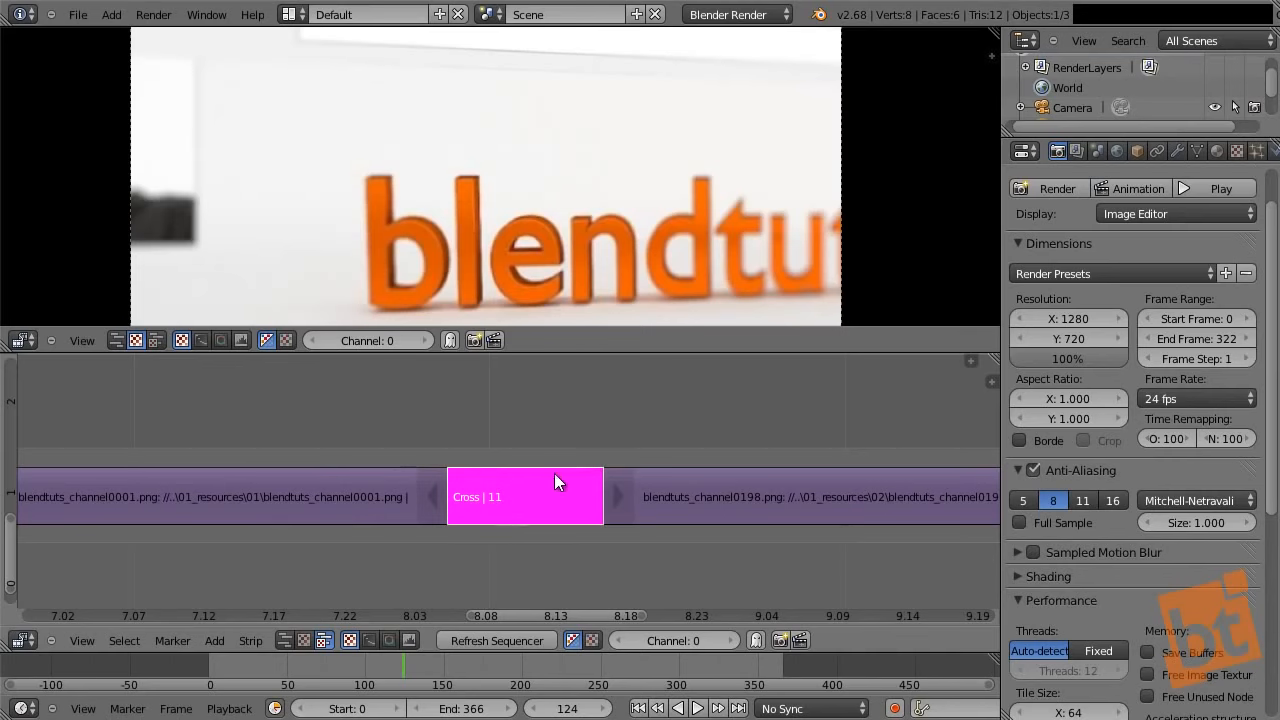
{"action": "key", "text": "n"}
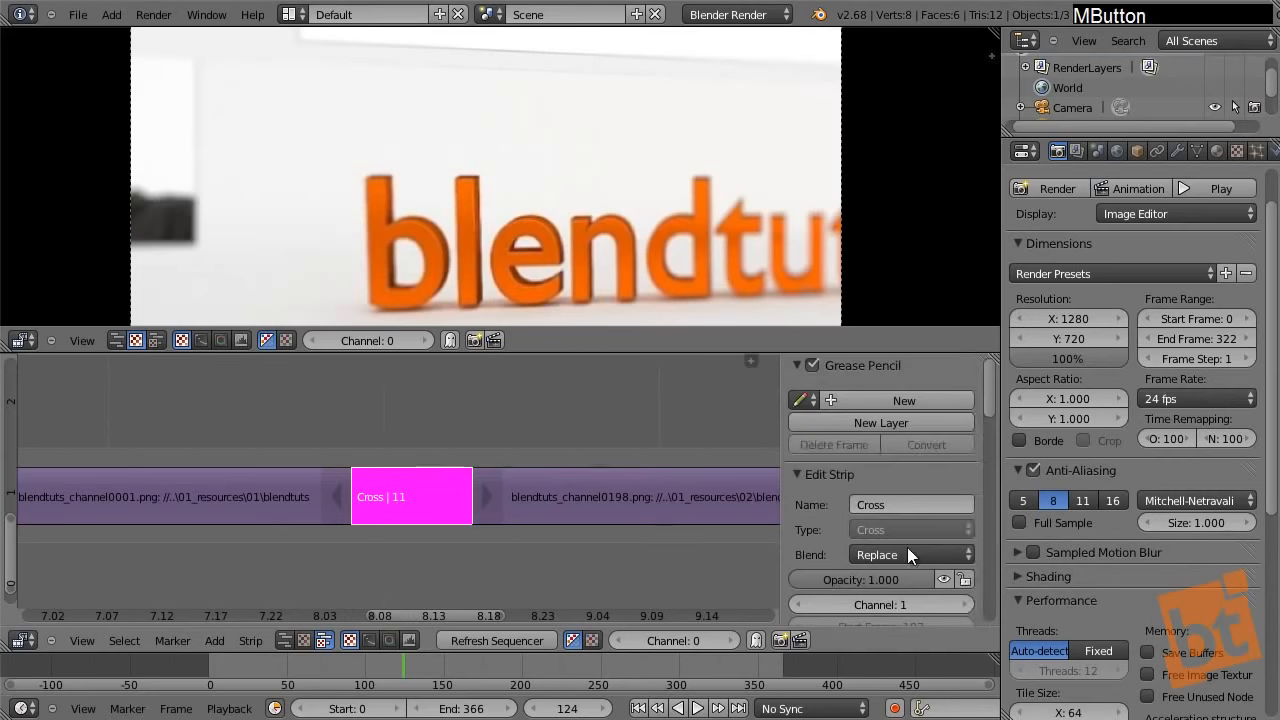
{"action": "left_click", "coordinate": [911, 503]}
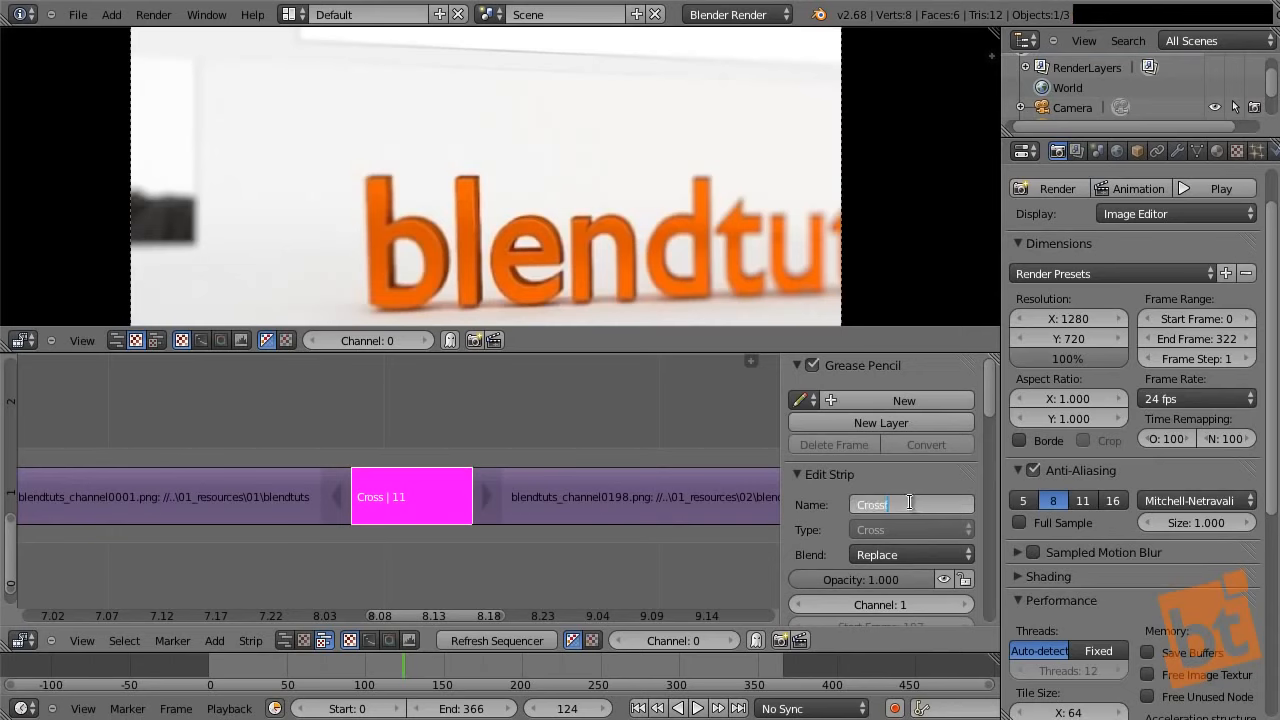
{"action": "type", "text": "fade"}
{"action": "key", "text": "Return"}
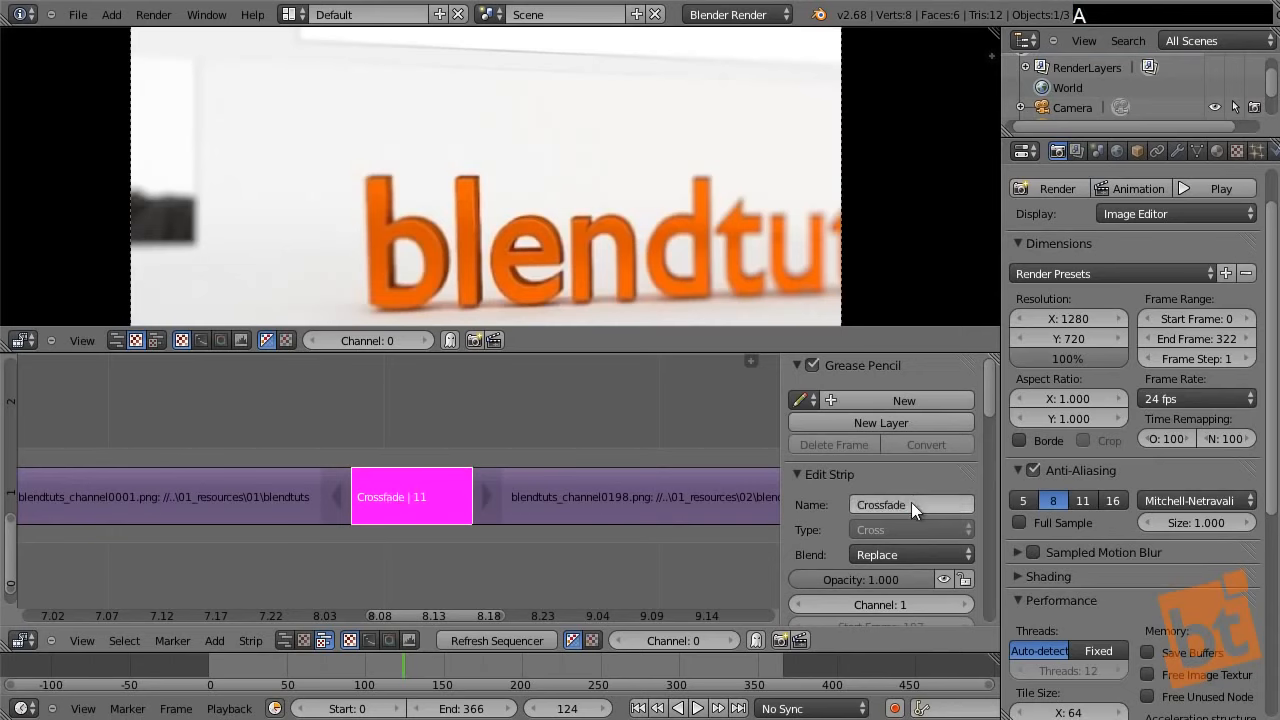
- Change the effect strip's name to transition
{"action": "left_click", "coordinate": [911, 502]}
{"action": "type", "text": "trans"}
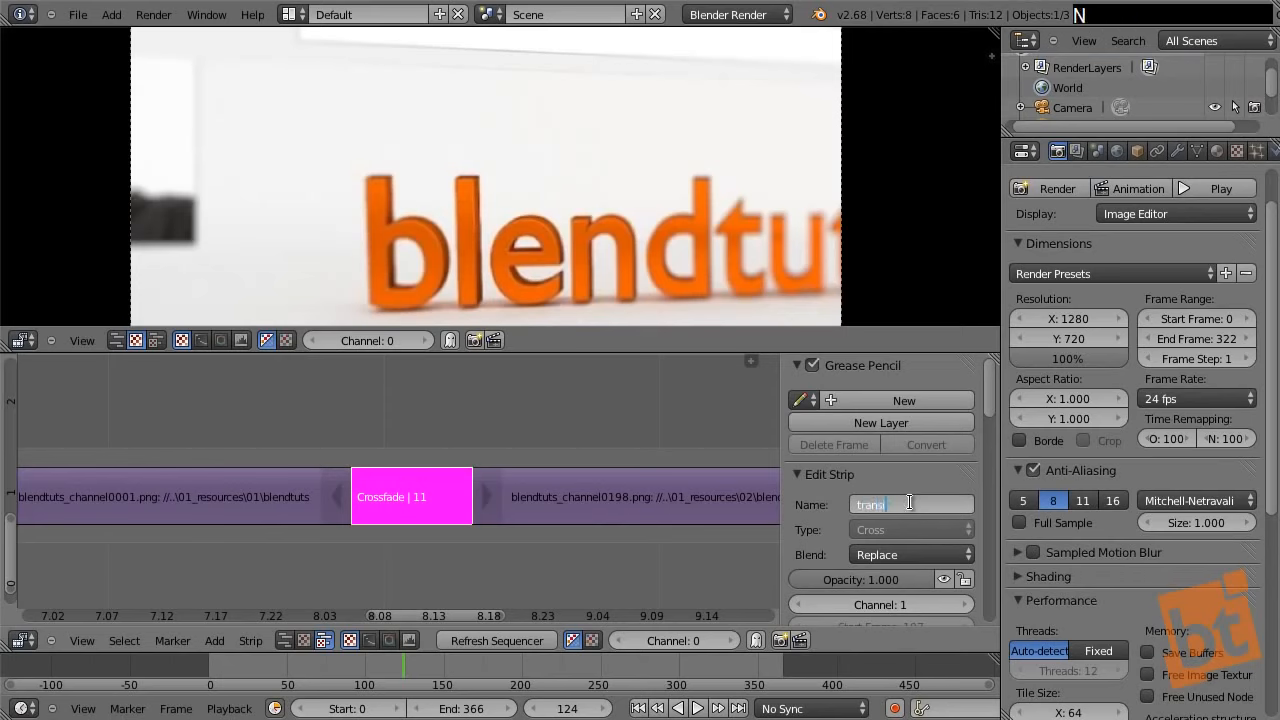
{"action": "type", "text": "ition"}
{"action": "key", "text": "Return"}
- Scrub through the transition to frame 202 and slide the second image strip so it starts at frame 218
{"action": "middle_click_drag", "start_coordinate": [570, 540], "coordinate": [574, 524]}
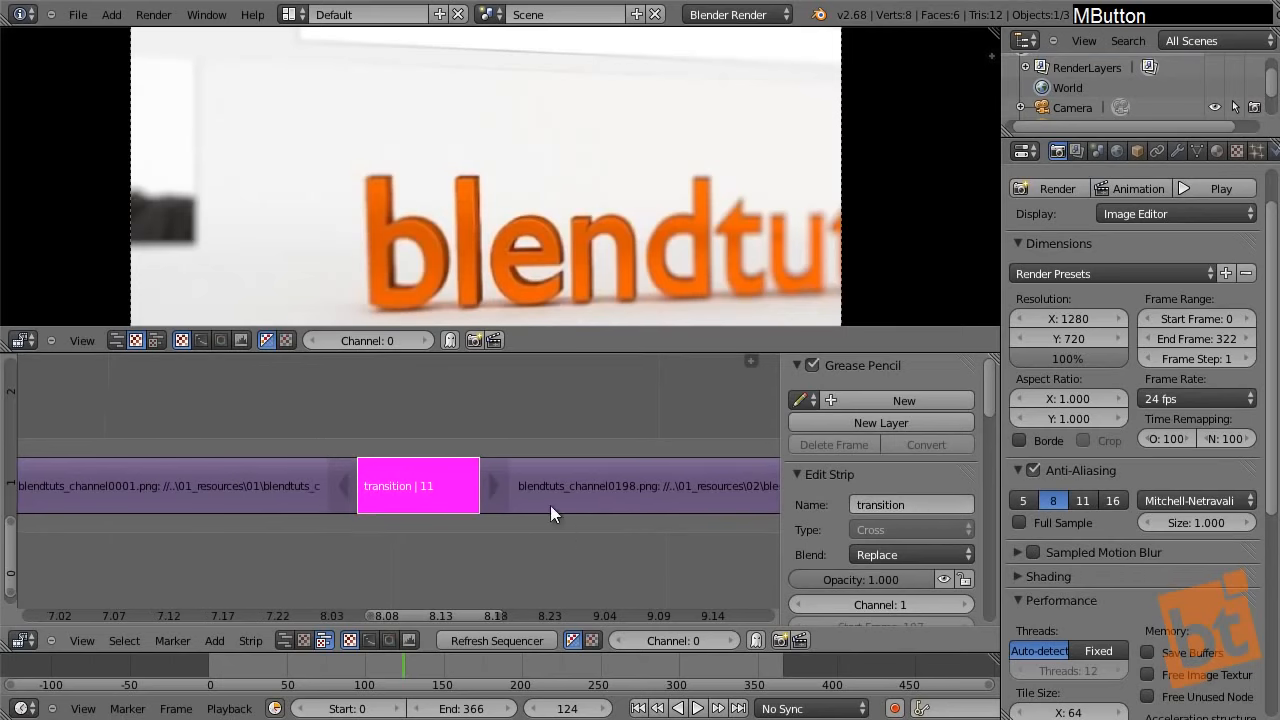
{"action": "left_click", "coordinate": [478, 432]}
{"action": "mouse_move", "coordinate": [477, 428]}
{"action": "left_mouse_down"}
{"action": "mouse_move", "coordinate": [369, 424]}
{"action": "mouse_move", "coordinate": [479, 447]}
{"action": "mouse_move", "coordinate": [356, 443]}
{"action": "mouse_move", "coordinate": [484, 441]}
{"action": "left_mouse_up"}
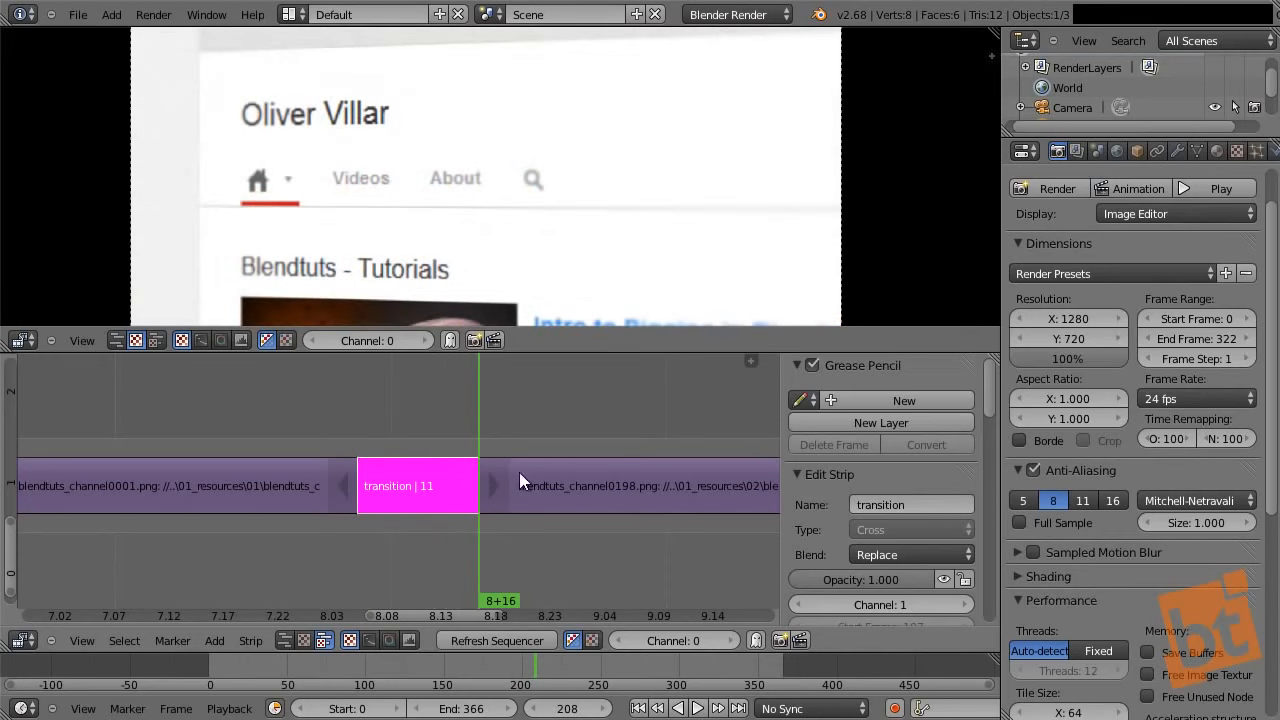
{"action": "middle_click_drag", "start_coordinate": [521, 472], "coordinate": [446, 446]}
{"action": "left_click_drag", "start_coordinate": [426, 434], "coordinate": [353, 418]}
{"action": "right_click_drag", "start_coordinate": [560, 456], "coordinate": [654, 456]}
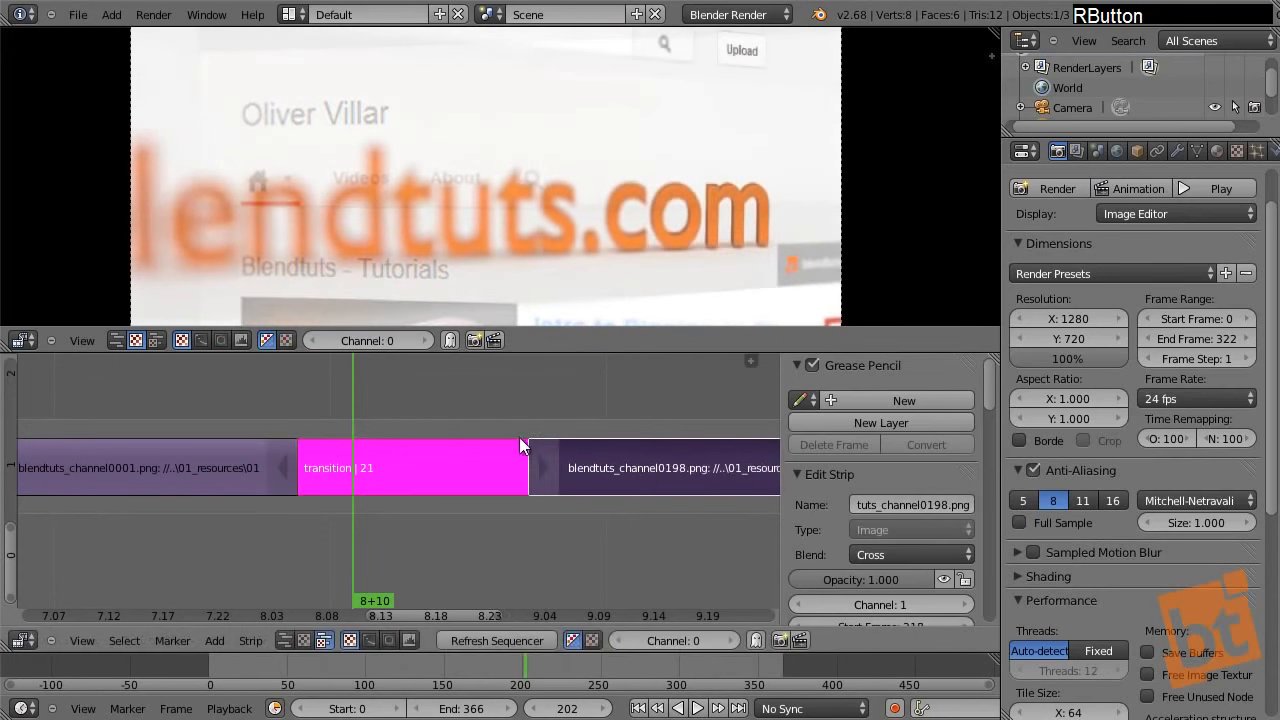
- Play back the transition between the first two image strips and check its start at frame 197 and end at frame 218
{"action": "left_click_drag", "start_coordinate": [320, 405], "coordinate": [149, 459]}
{"action": "scroll", "coordinate": [154, 468], "scroll_direction": "down", "scroll_amount": 3}
{"action": "middle_click_drag", "start_coordinate": [154, 468], "coordinate": [326, 530]}
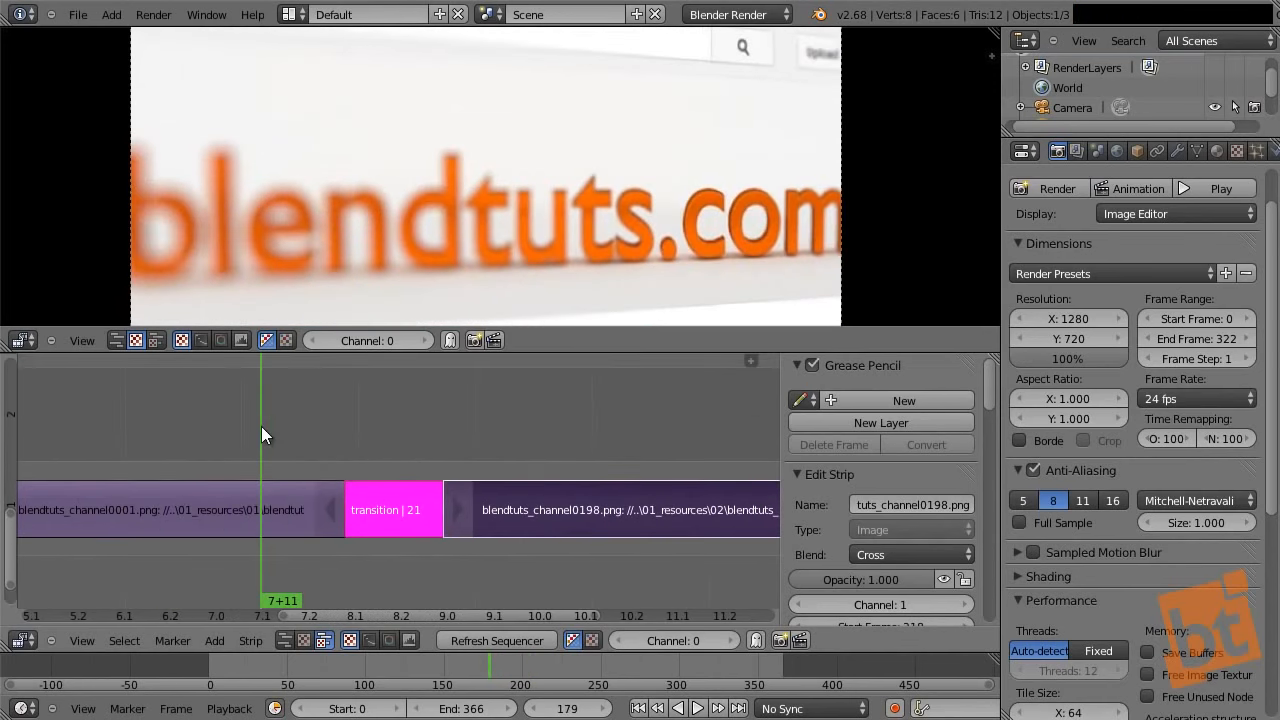
{"action": "key", "text": "alt+a"}
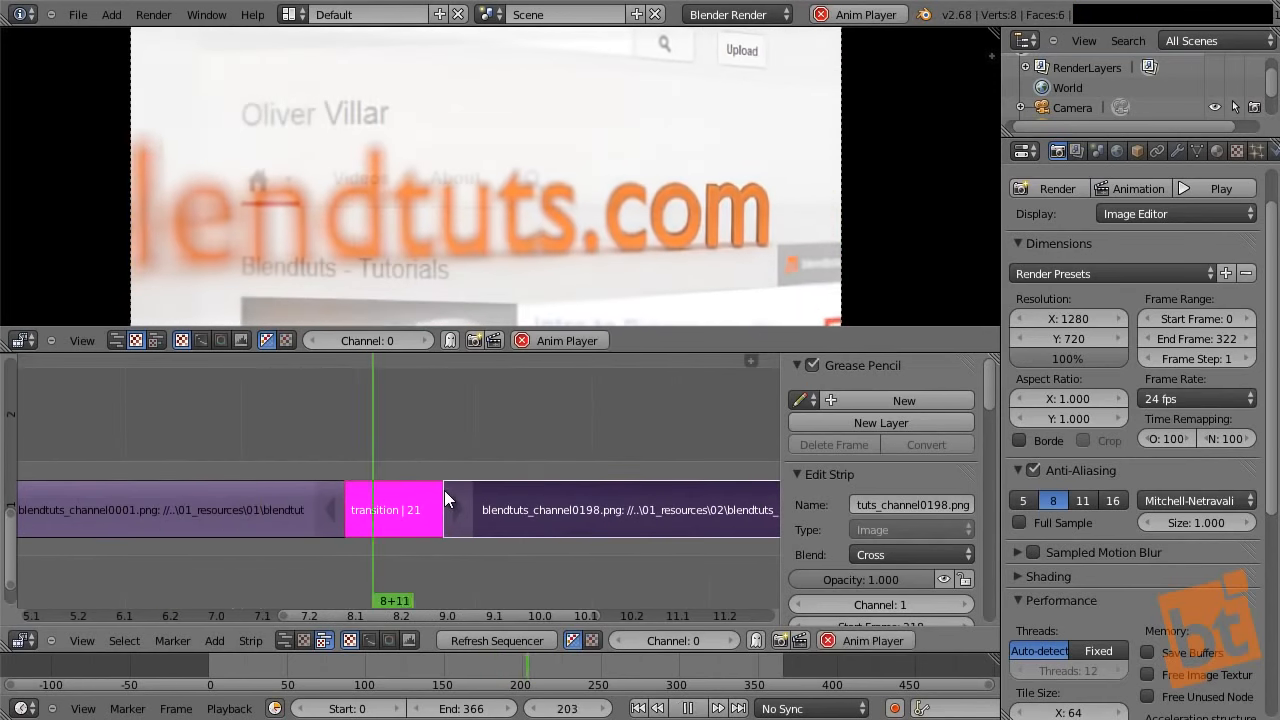
{"action": "left_click", "coordinate": [250, 455]}
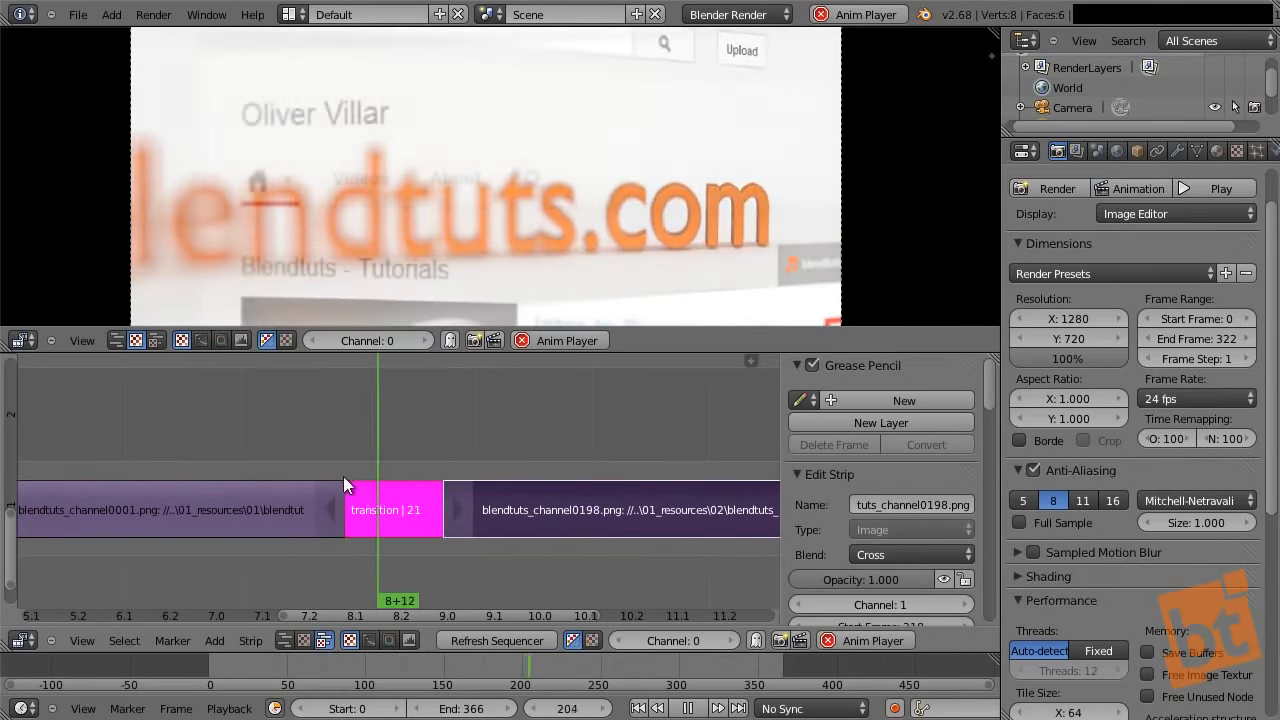
{"action": "key", "text": "alt+a"}
{"action": "right_click", "coordinate": [274, 498]}
{"action": "right_click", "coordinate": [481, 497]}
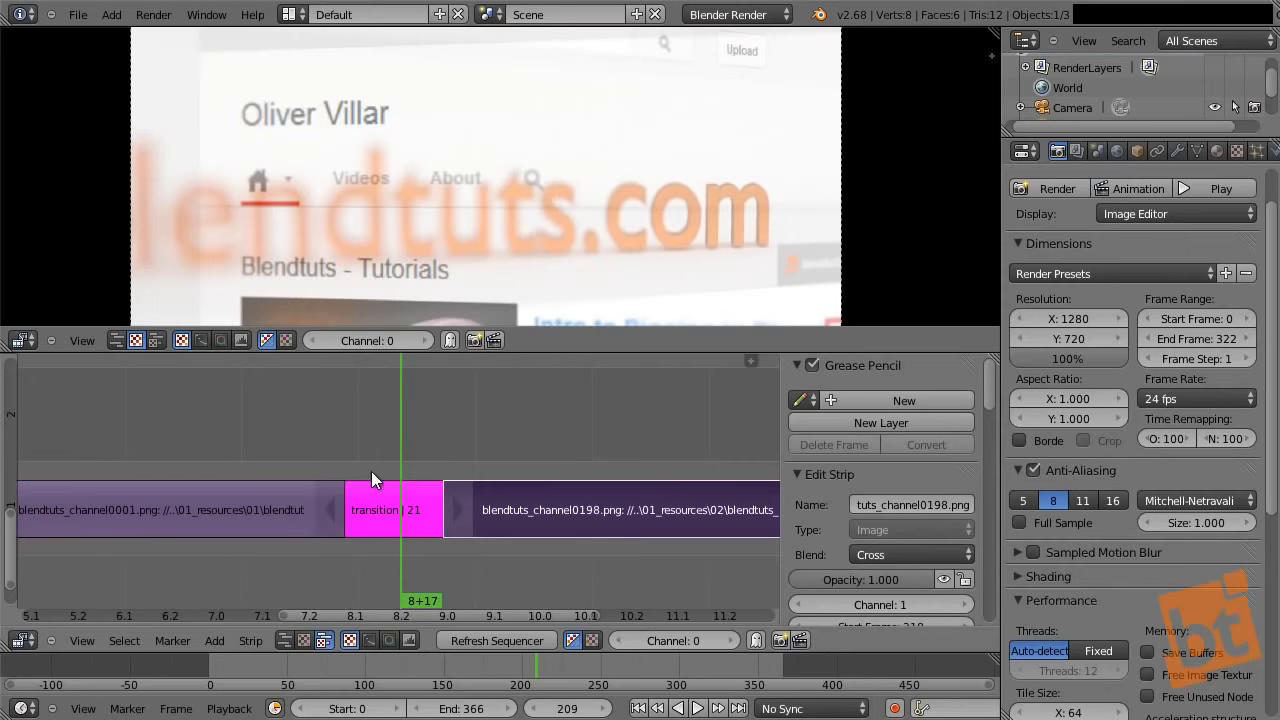
{"action": "left_click", "coordinate": [345, 482]}
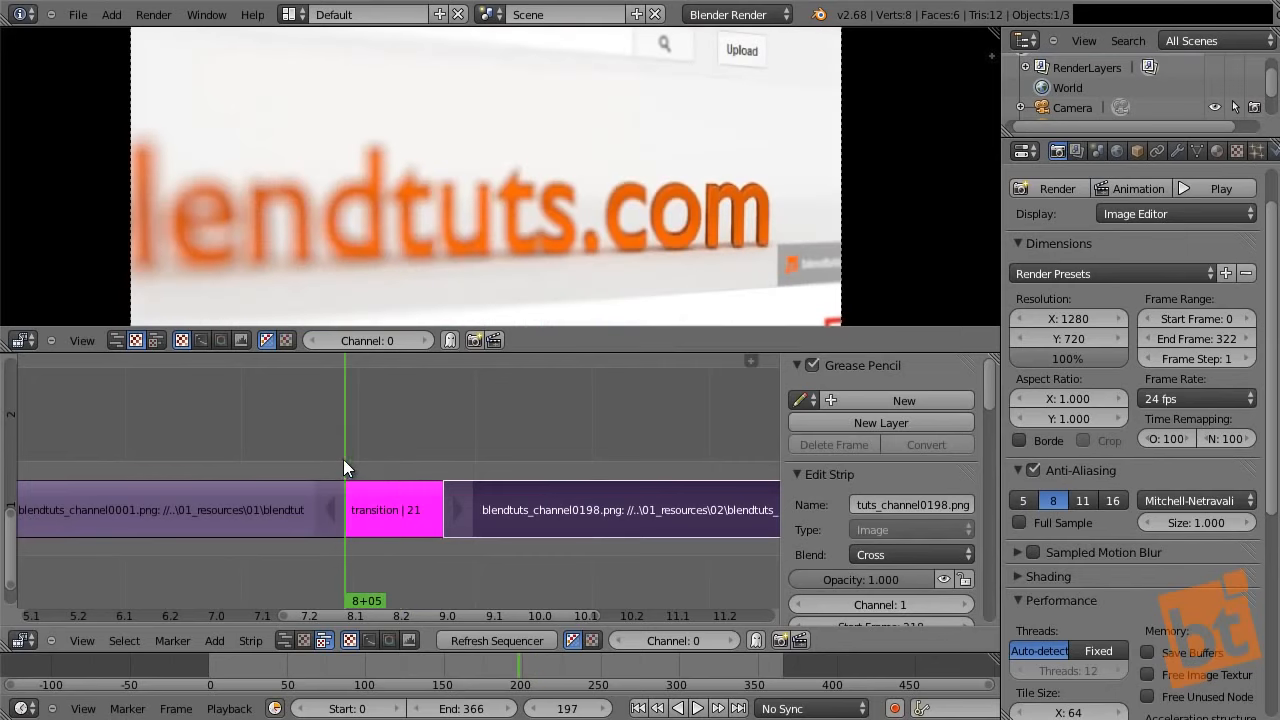
{"action": "left_click", "coordinate": [444, 445]}
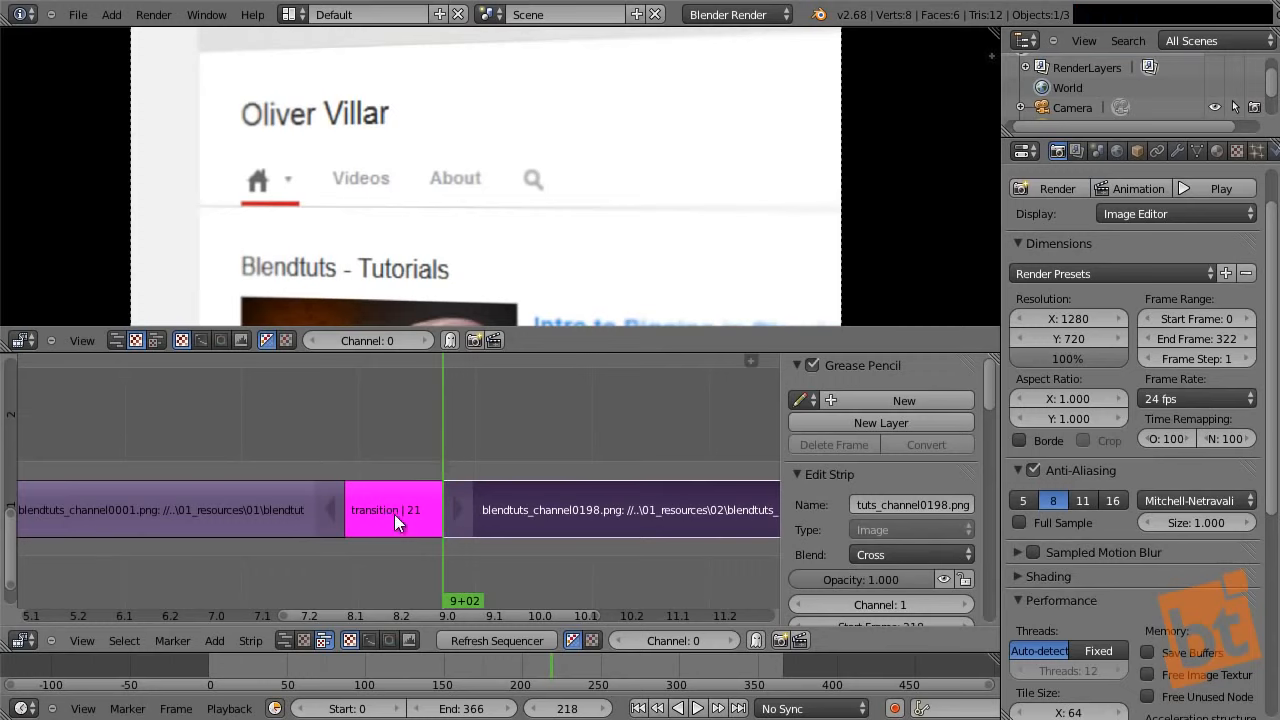
- Lengthen the transition by trimming the end of the first image strip to frame 181, and move the playhead there
{"action": "left_click_drag", "start_coordinate": [385, 501], "coordinate": [312, 490]}
{"action": "right_click_drag", "start_coordinate": [331, 518], "coordinate": [258, 491]}
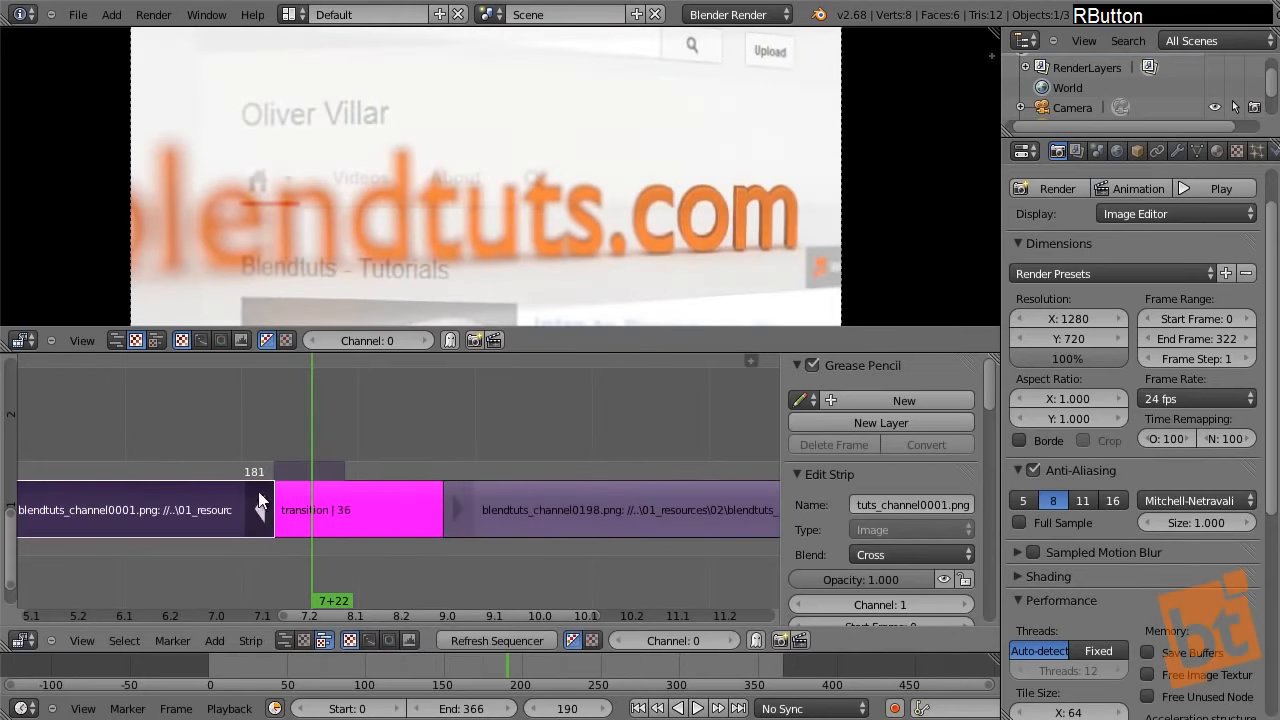
{"action": "left_click", "coordinate": [274, 443]}
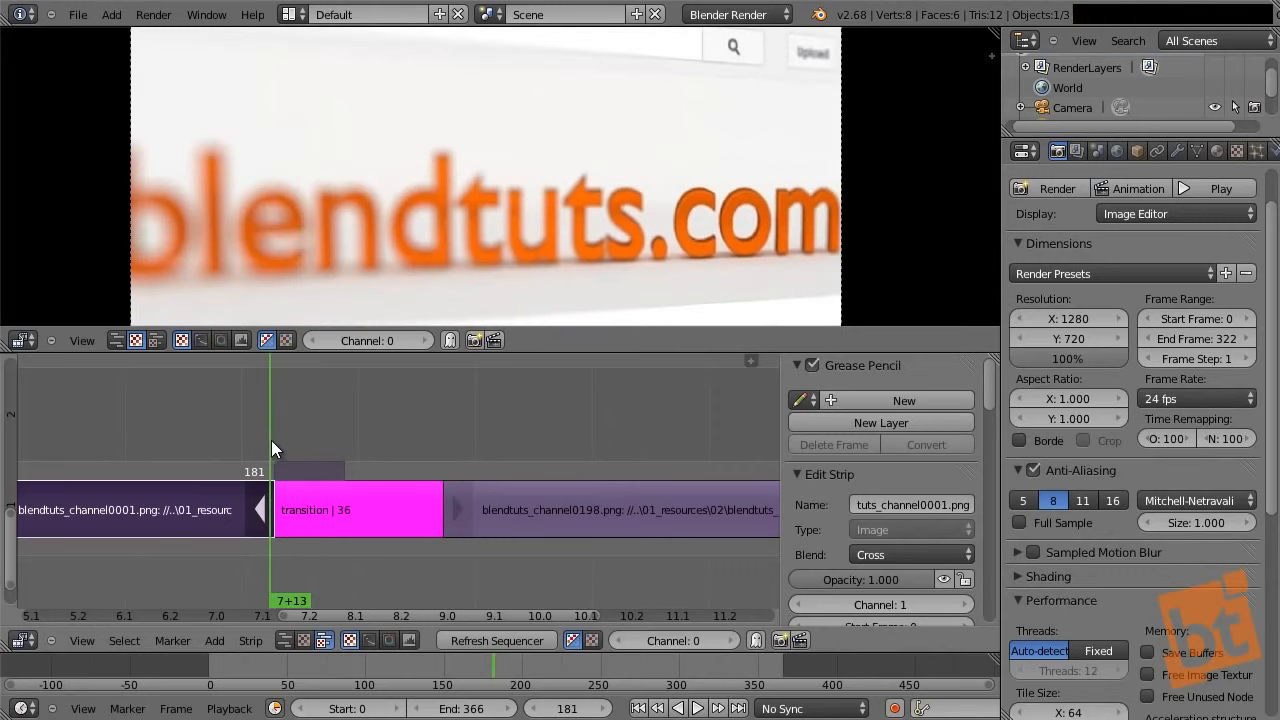
- Trim the start of the second image strip and slide it earlier so its visible part begins at about frame 195
{"action": "left_click_drag", "start_coordinate": [278, 462], "coordinate": [391, 512]}
{"action": "right_click_drag", "start_coordinate": [450, 512], "coordinate": [416, 500]}
{"action": "right_click", "coordinate": [251, 492]}
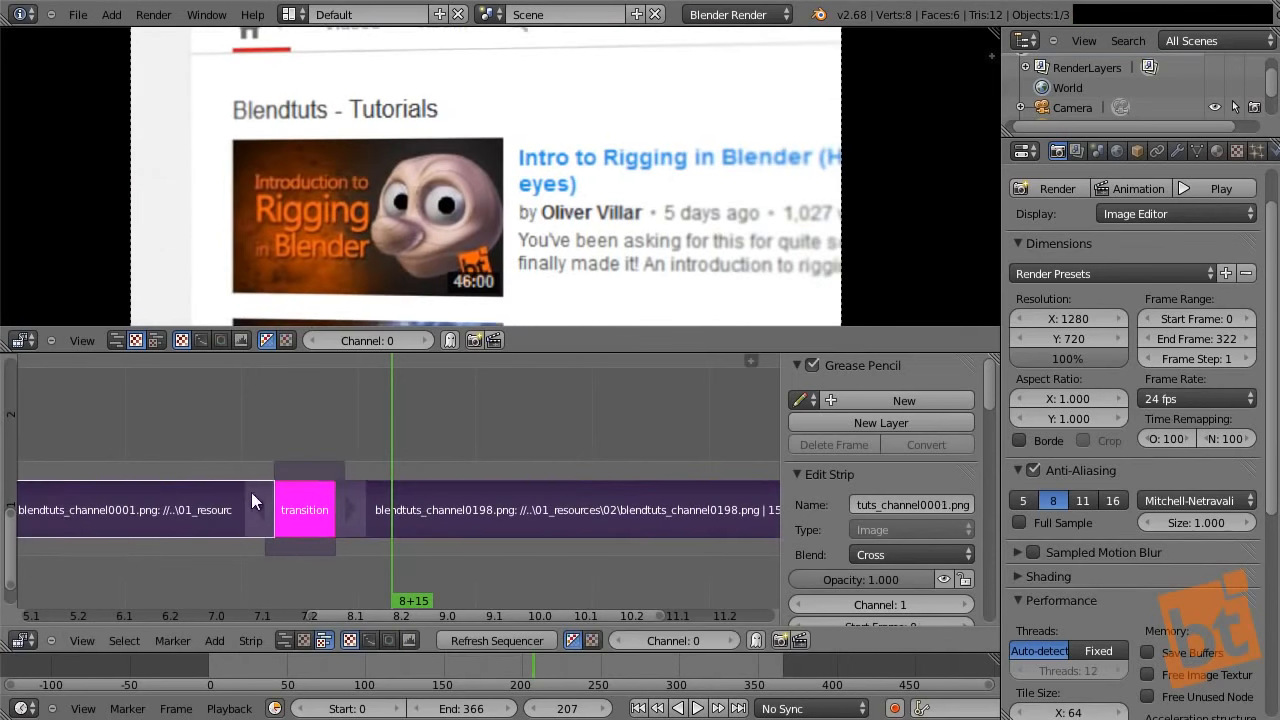
- Play back the transition from about frame 171, replaying it from before the end of the first image strip
{"action": "key", "text": "shift"}
{"action": "left_click", "coordinate": [215, 426]}
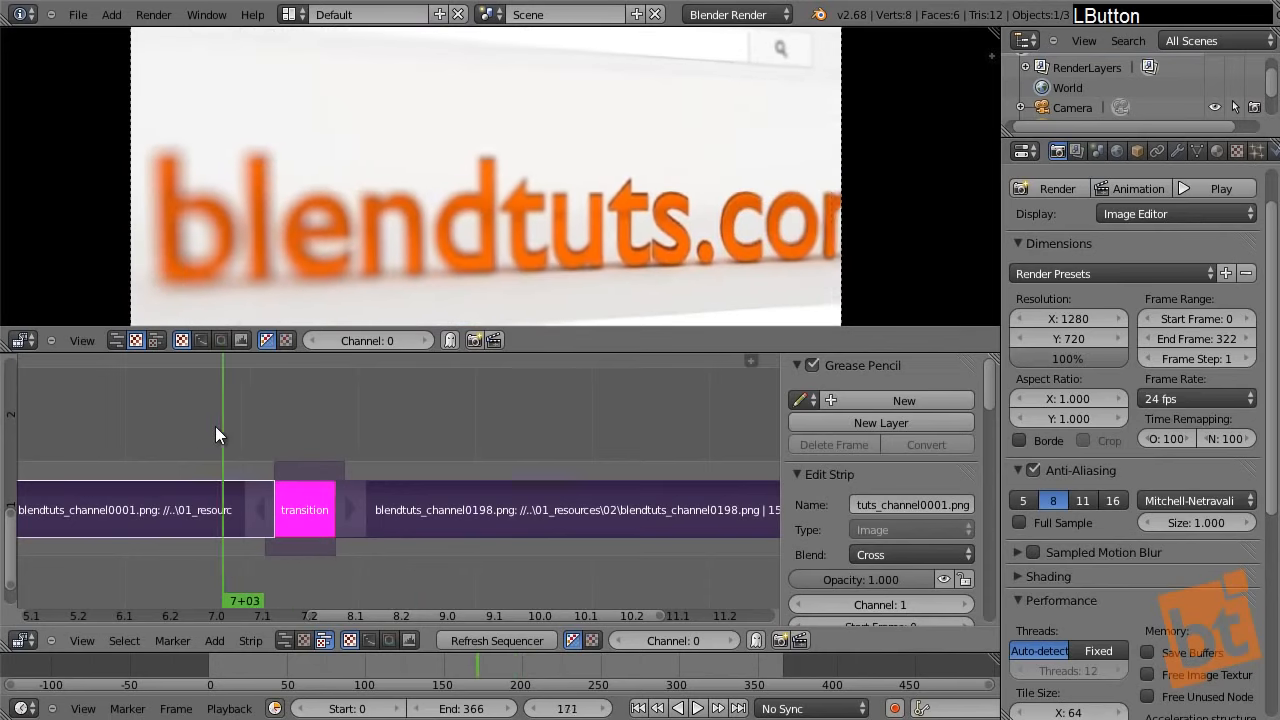
{"action": "key", "text": "alt+a"}
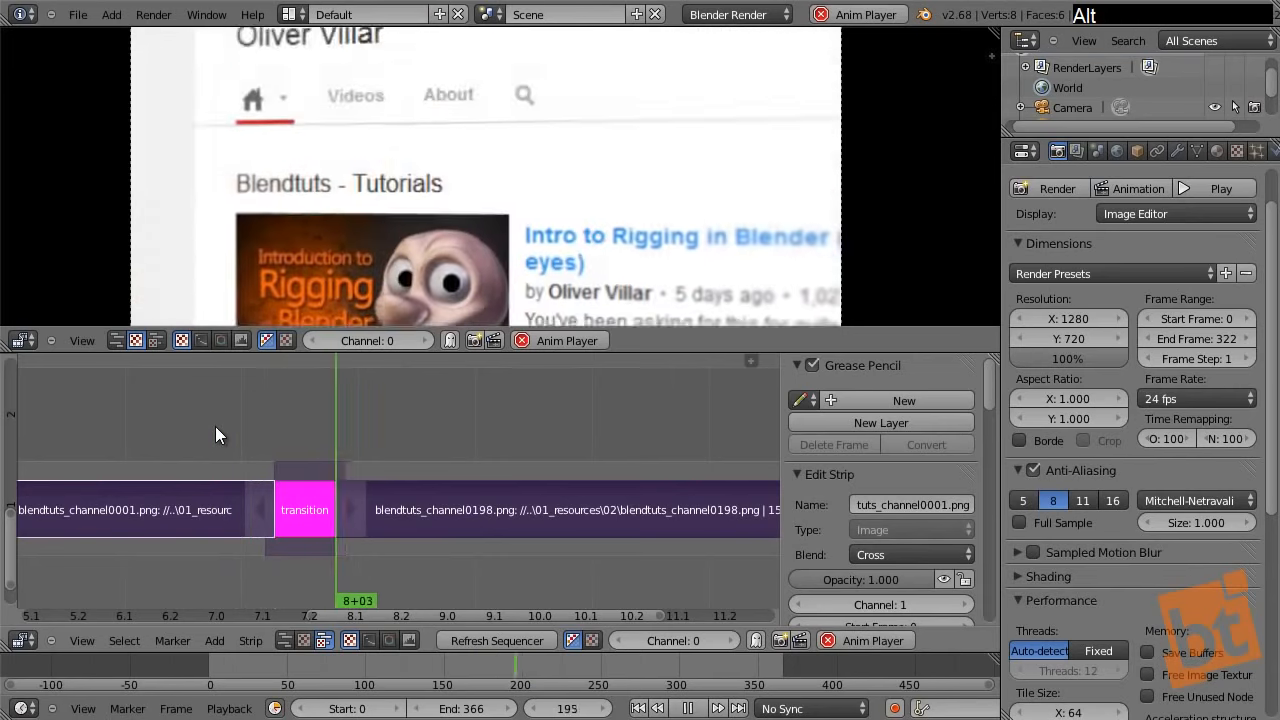
{"action": "left_click", "coordinate": [162, 417]}
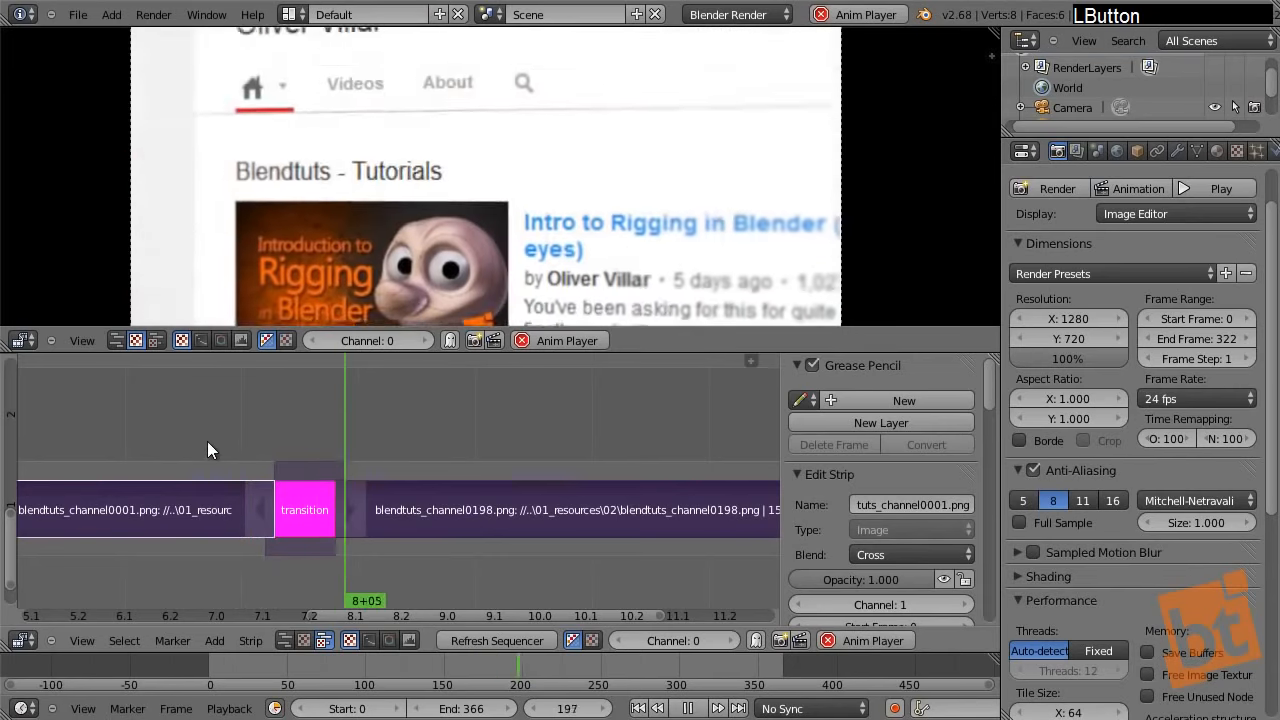
{"action": "left_click", "coordinate": [200, 455]}
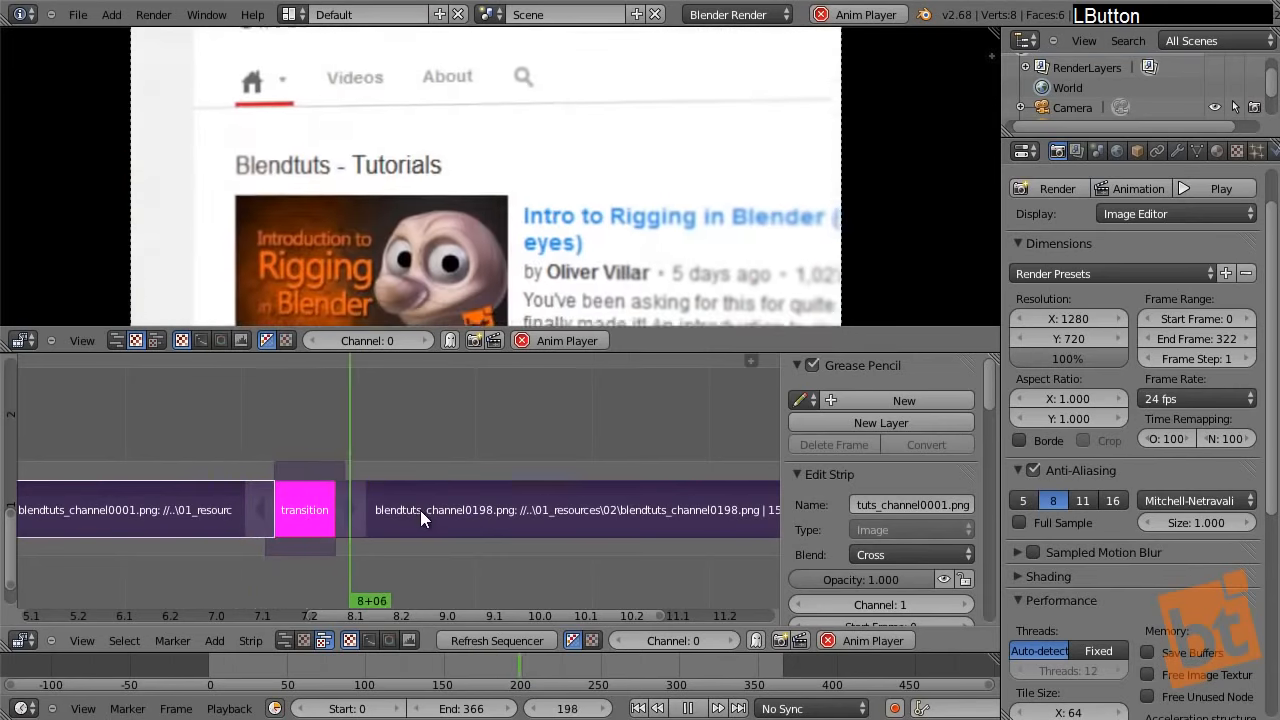
- Try the second image strip with its visible start at about frame 209, and return it to about frame 195
{"action": "right_click_drag", "start_coordinate": [420, 510], "coordinate": [496, 512]}
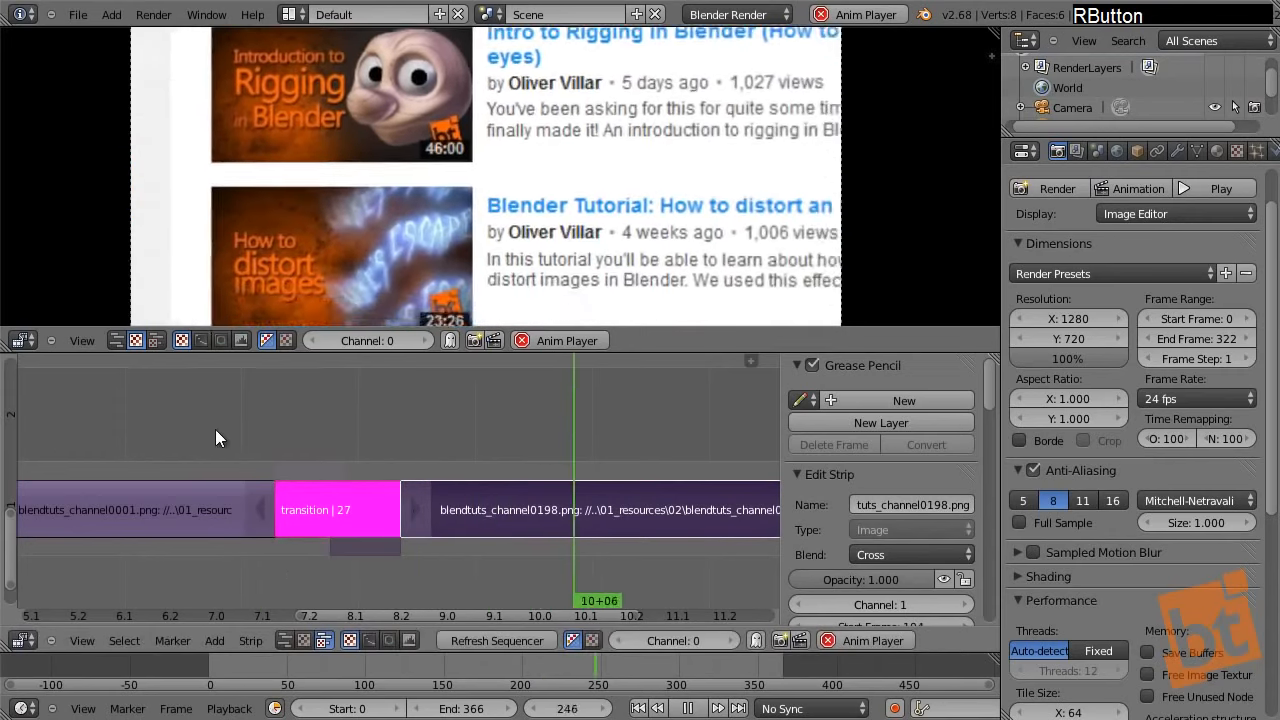
{"action": "left_click", "coordinate": [215, 430]}
{"action": "left_click", "coordinate": [238, 460]}
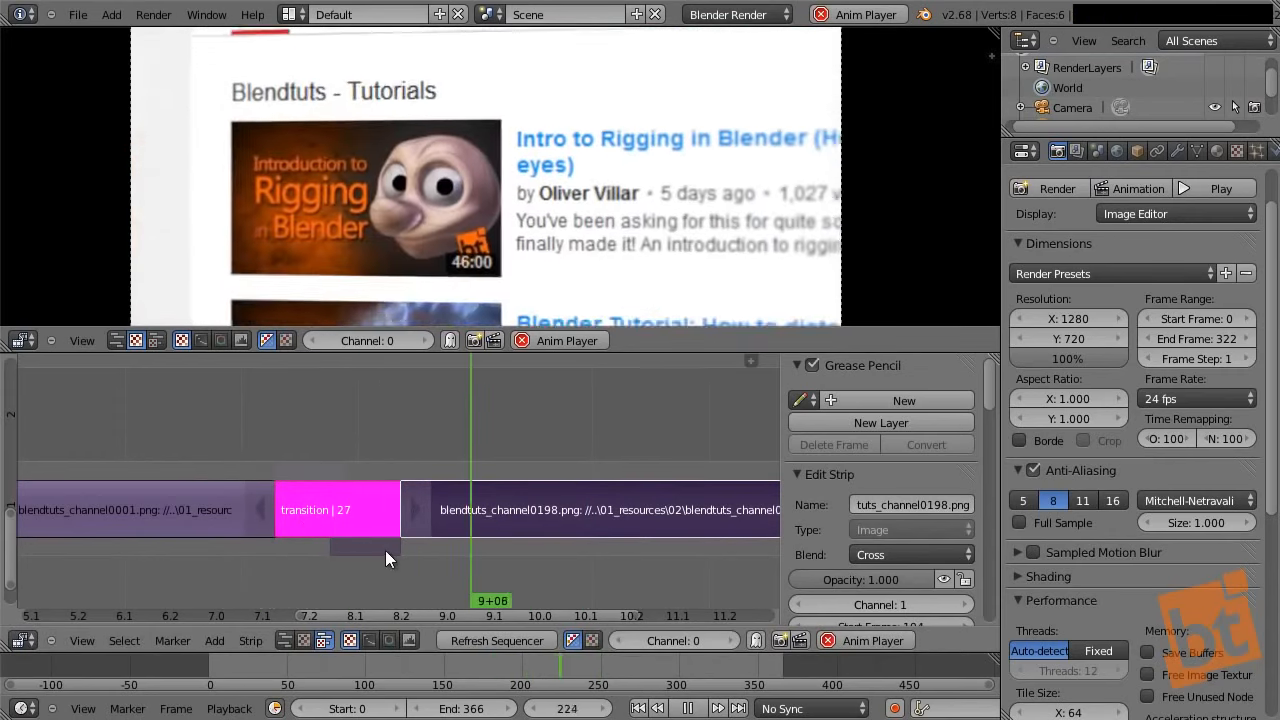
{"action": "left_click", "coordinate": [246, 462]}
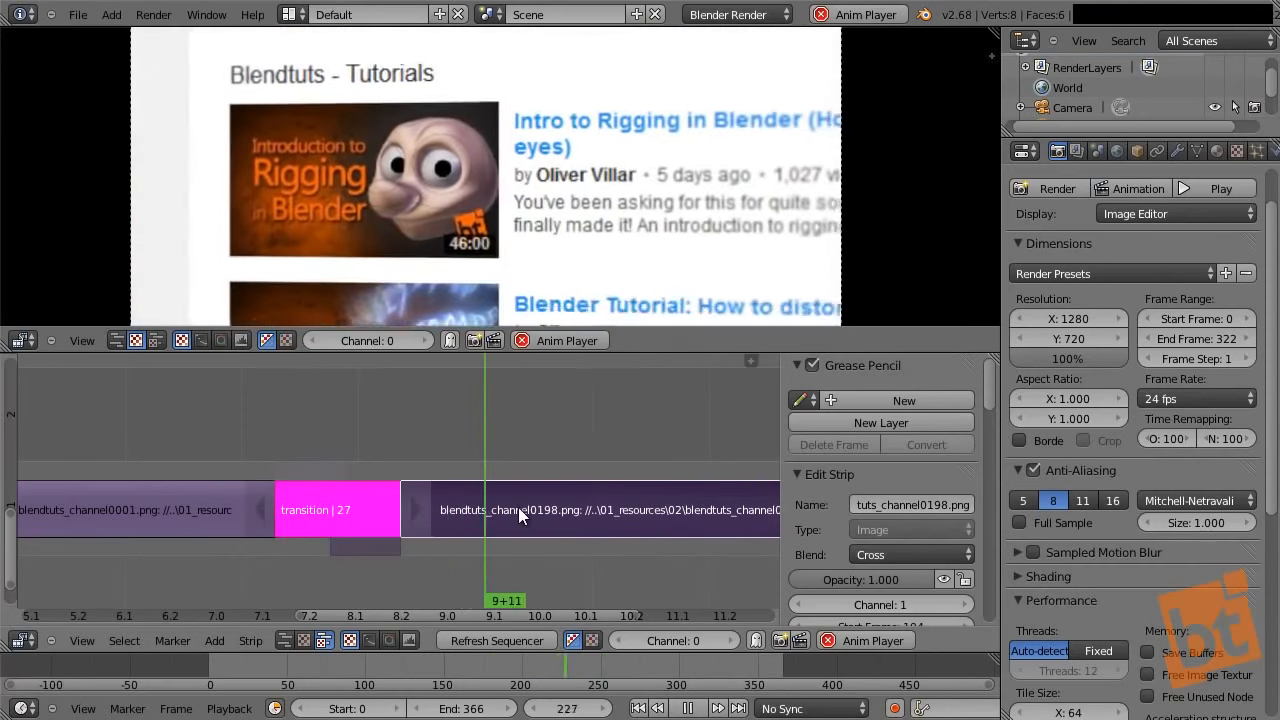
{"action": "right_click_drag", "start_coordinate": [518, 507], "coordinate": [438, 507]}
{"action": "left_click", "coordinate": [210, 455]}
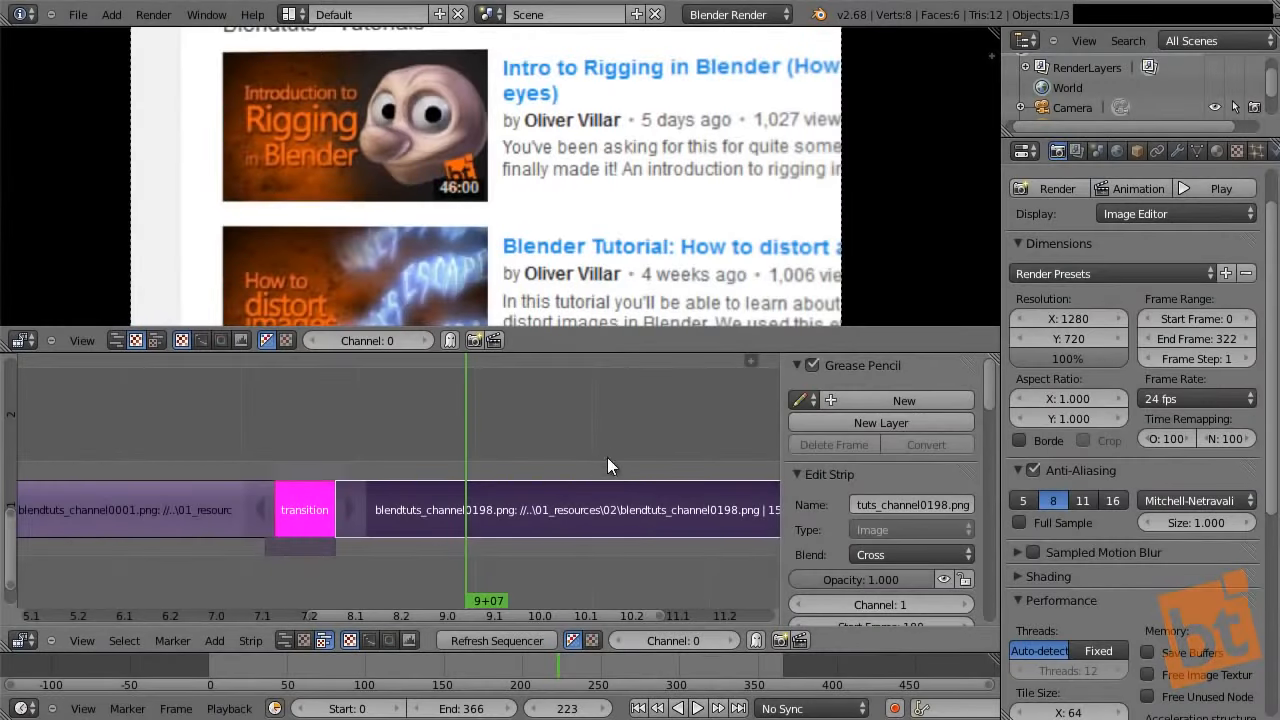
- Add all images from resource folder 03 as an image strip starting at frame 338, right after the second image strip
{"action": "middle_click_drag", "start_coordinate": [607, 457], "coordinate": [103, 480]}
{"action": "scroll", "coordinate": [608, 455], "scroll_direction": "down", "scroll_amount": 3}
{"action": "left_click_drag", "start_coordinate": [394, 457], "coordinate": [418, 457]}
{"action": "key", "text": "shift+a"}
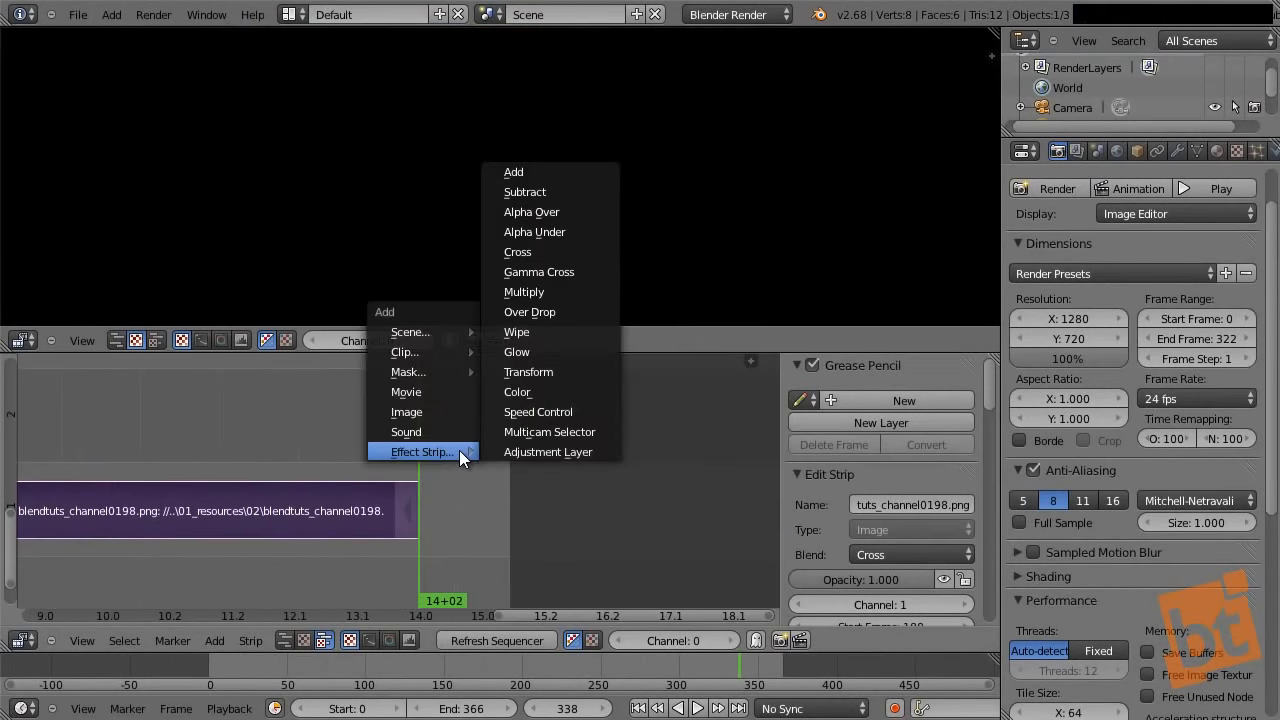
{"action": "left_click", "coordinate": [451, 412]}
{"action": "left_click", "coordinate": [347, 157]}
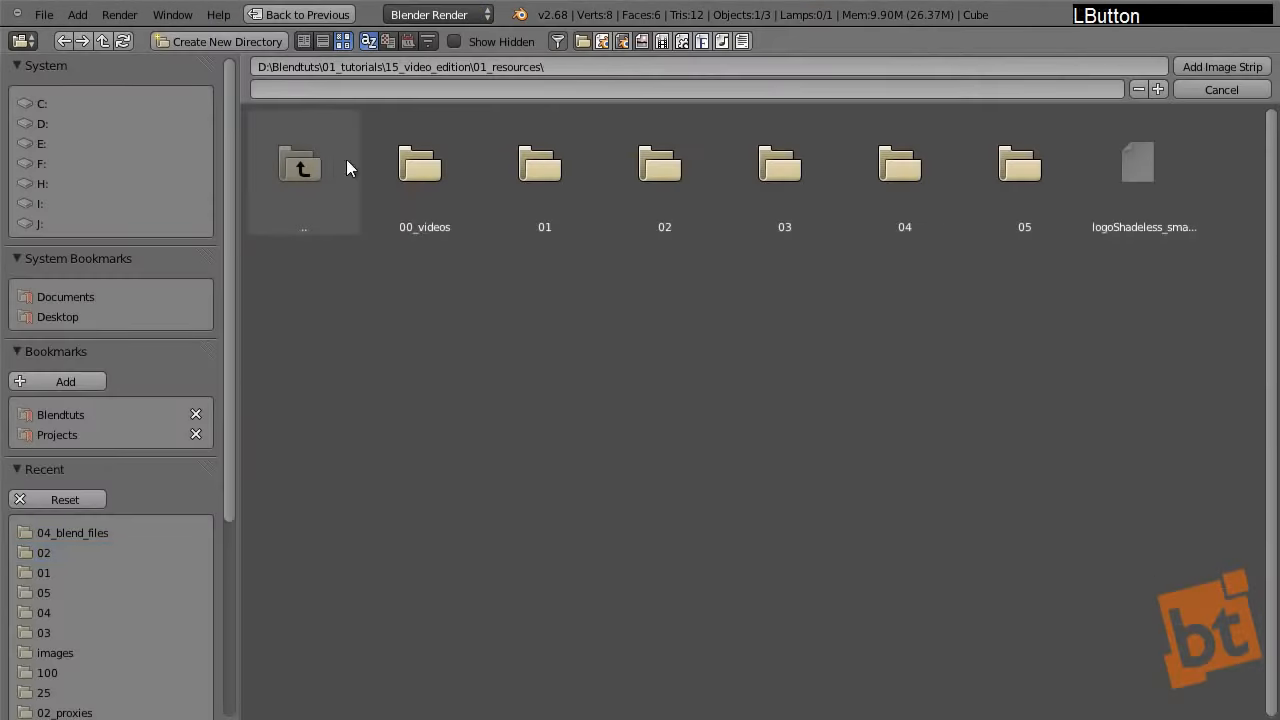
{"action": "left_click", "coordinate": [784, 165]}
{"action": "key", "text": "a"}
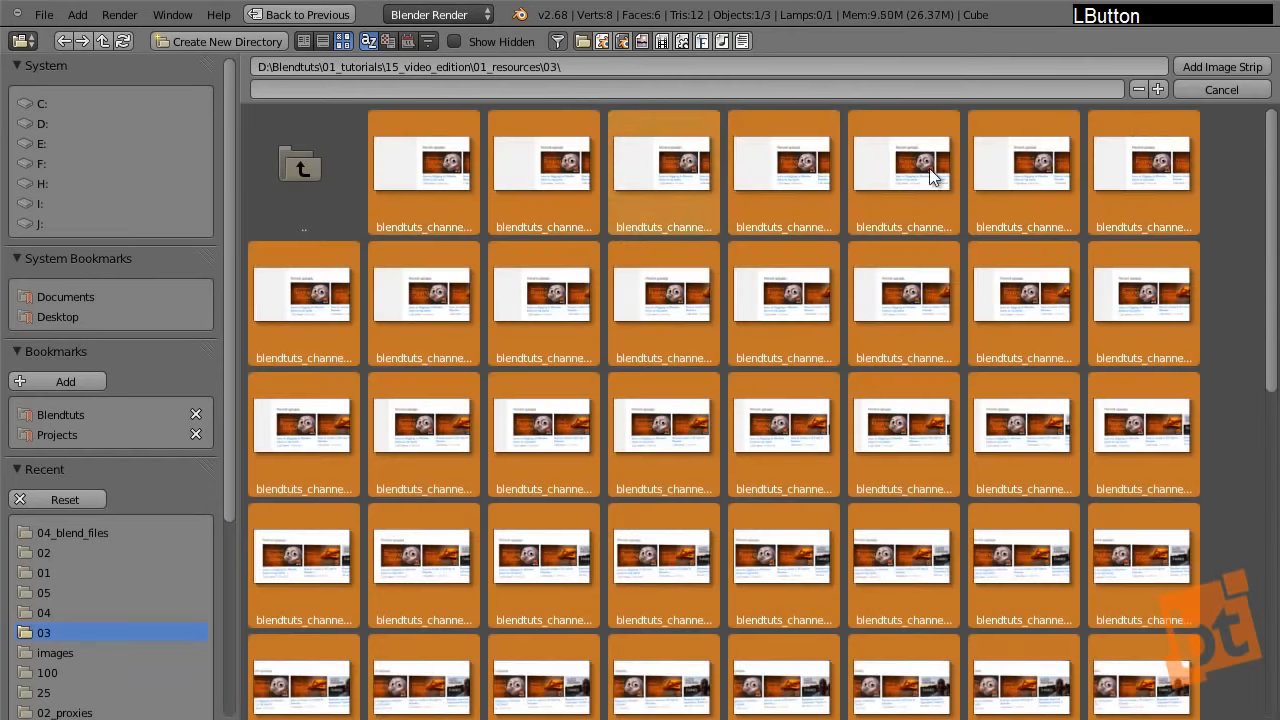
{"action": "left_click", "coordinate": [1201, 68]}
- Add all images from resource folder 04 as an image strip starting at frame 413, after the folder 03 strip
{"action": "middle_click_drag", "start_coordinate": [621, 430], "coordinate": [478, 440]}
{"action": "left_click", "coordinate": [502, 454]}
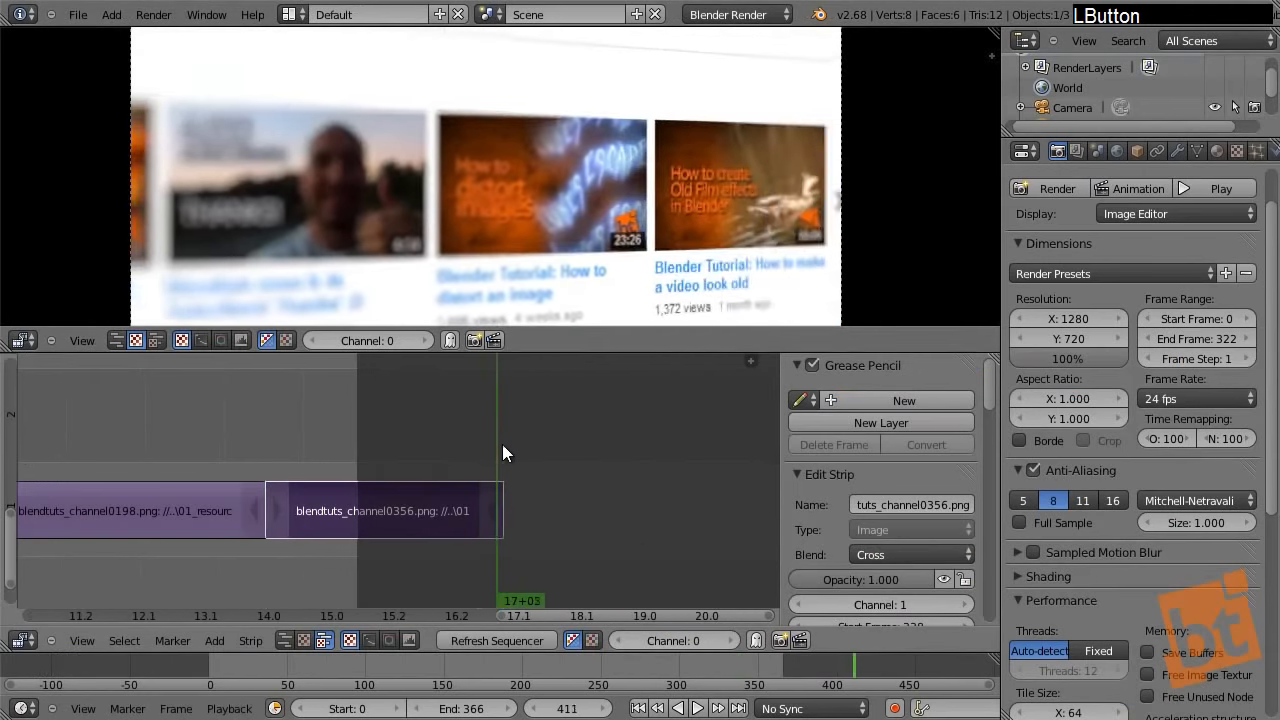
{"action": "key", "text": "shift+a"}
{"action": "left_click", "coordinate": [511, 447]}
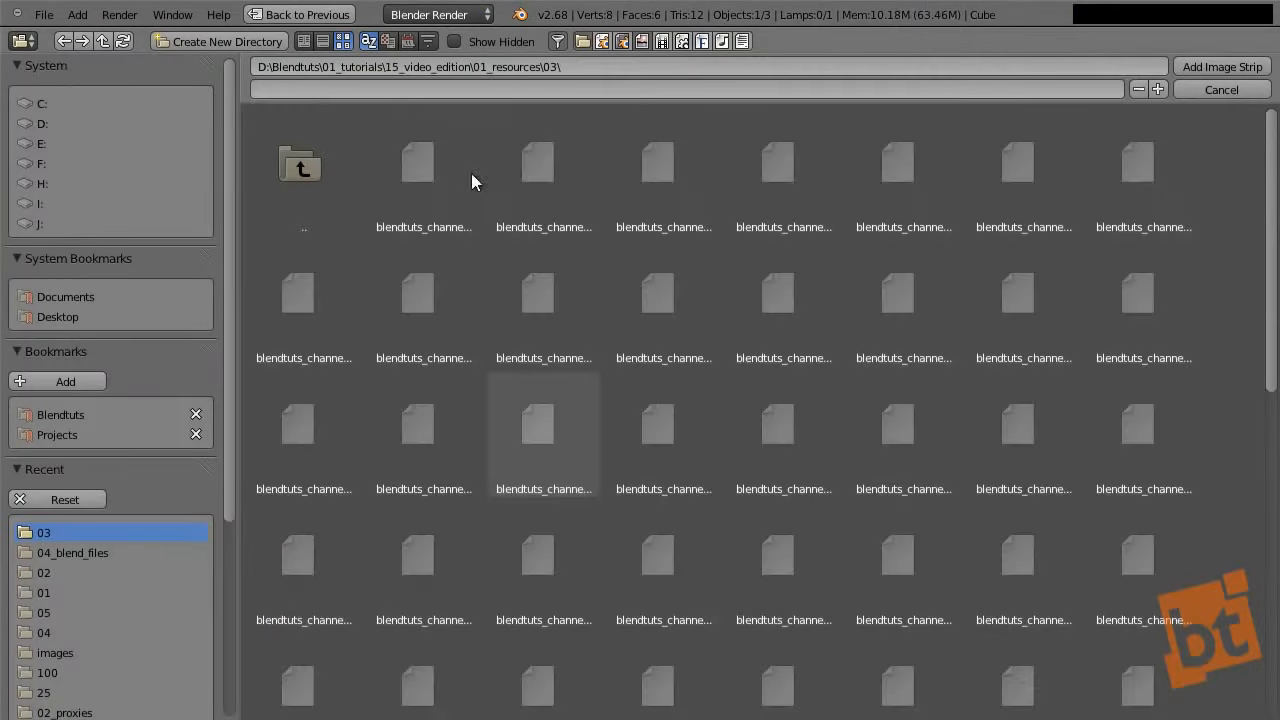
{"action": "left_click", "coordinate": [329, 170]}
{"action": "left_click", "coordinate": [887, 195]}
{"action": "key", "text": "a"}
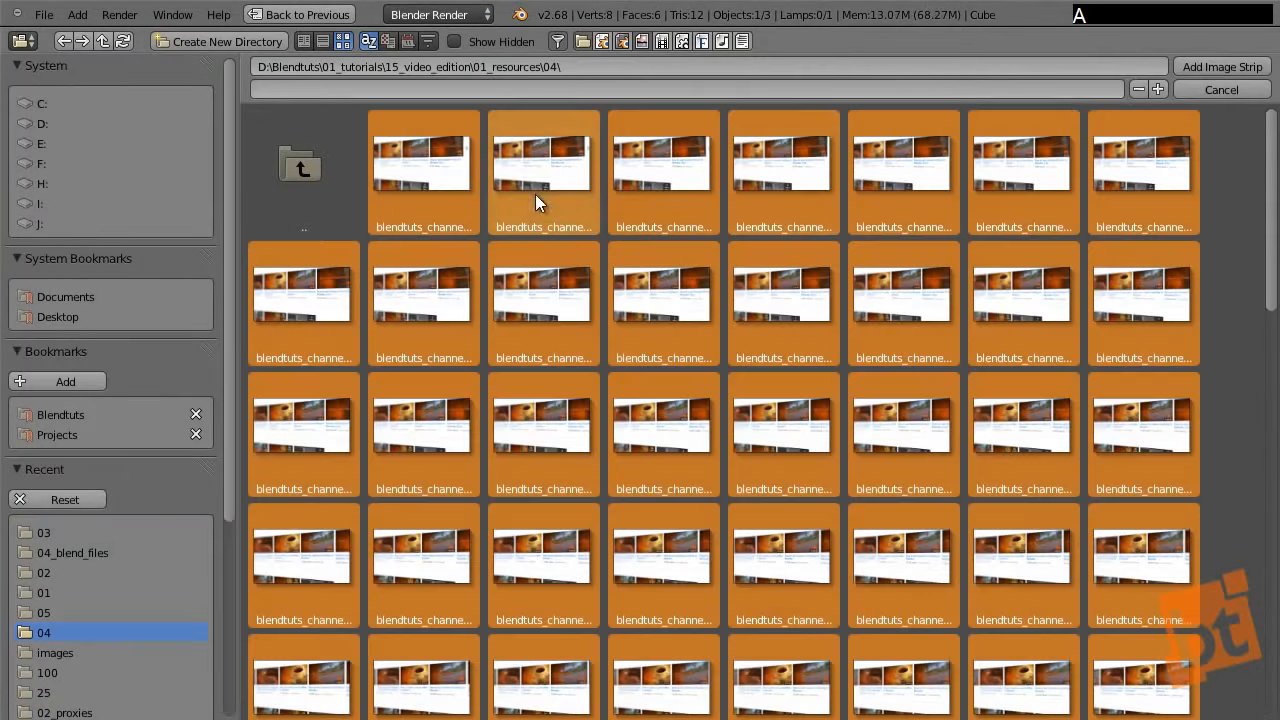
{"action": "left_click", "coordinate": [1207, 68]}
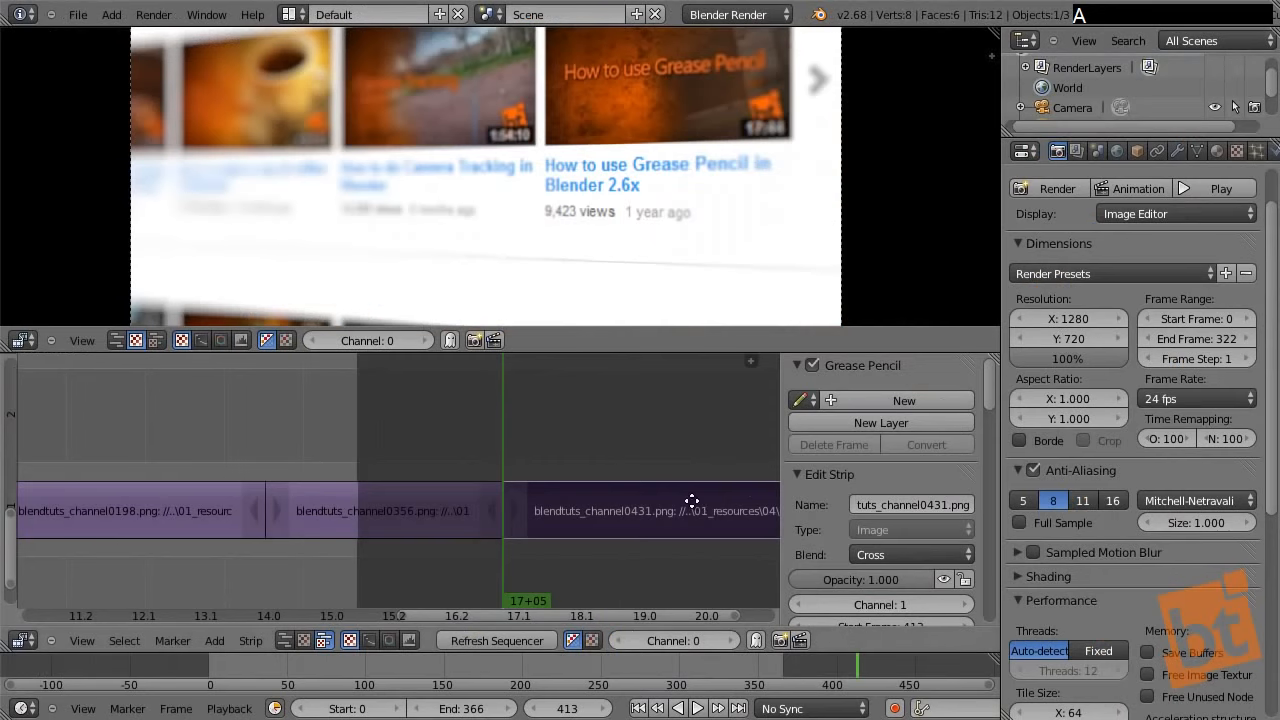
- Add all images from resource folder 05 as an image strip starting at frame 523, after the folder 04 strip
{"action": "left_click", "coordinate": [525, 441]}
{"action": "key", "text": "shift+a"}
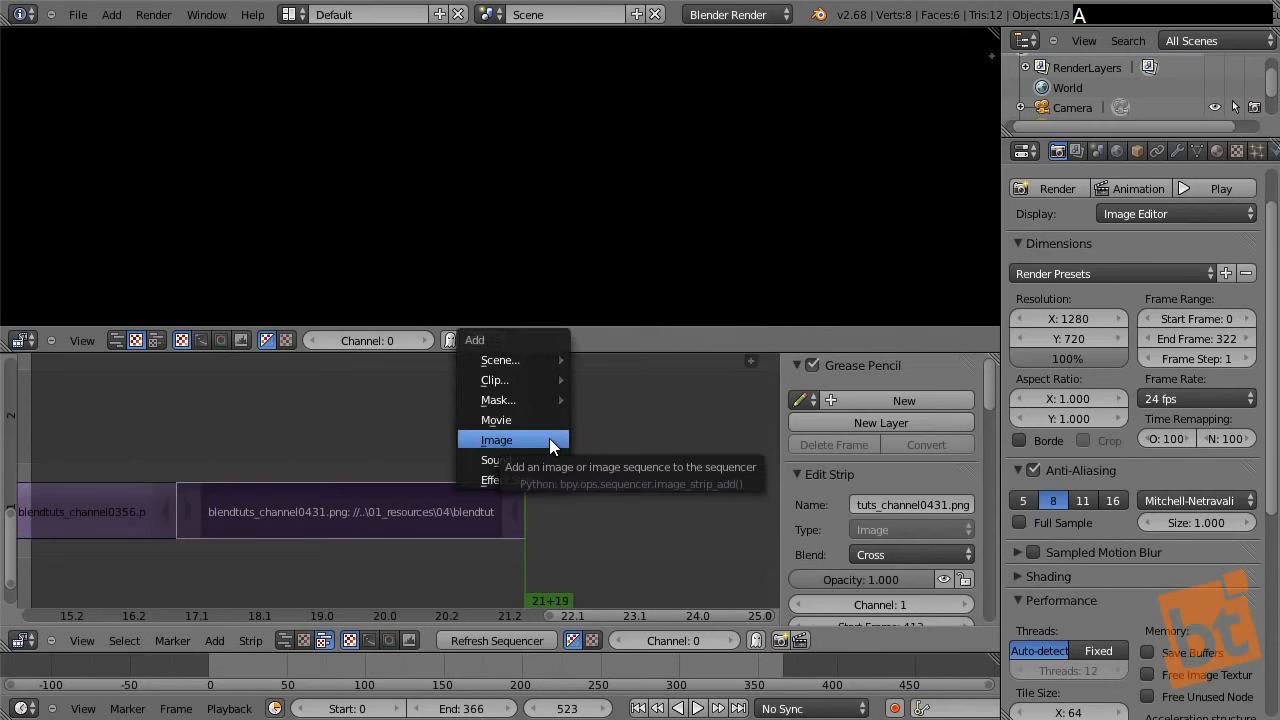
{"action": "left_click", "coordinate": [549, 438]}
{"action": "left_click", "coordinate": [341, 164]}
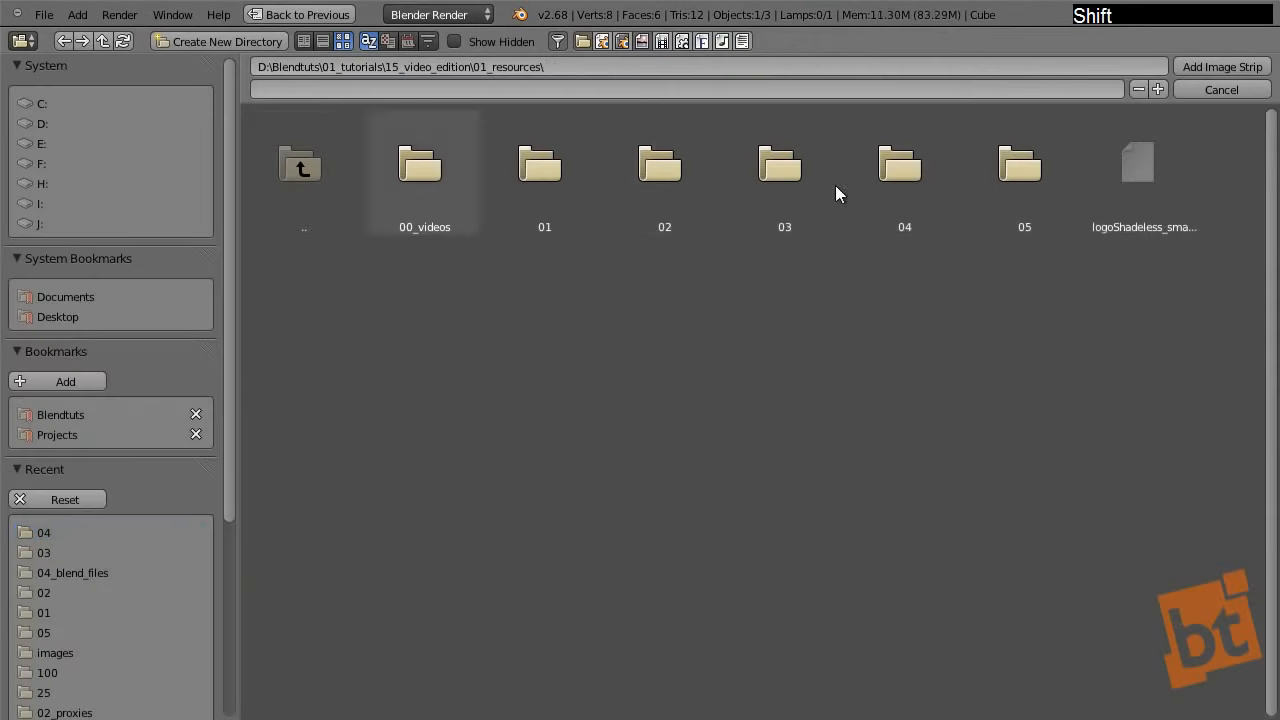
{"action": "left_click", "coordinate": [1030, 170]}
{"action": "key", "text": "a"}
{"action": "left_click", "coordinate": [1207, 66]}
- Set the playback range's end to frame 643, at the end of the last image strip
{"action": "scroll", "coordinate": [632, 440], "scroll_direction": "down", "scroll_amount": 3}
{"action": "left_click", "coordinate": [647, 441]}
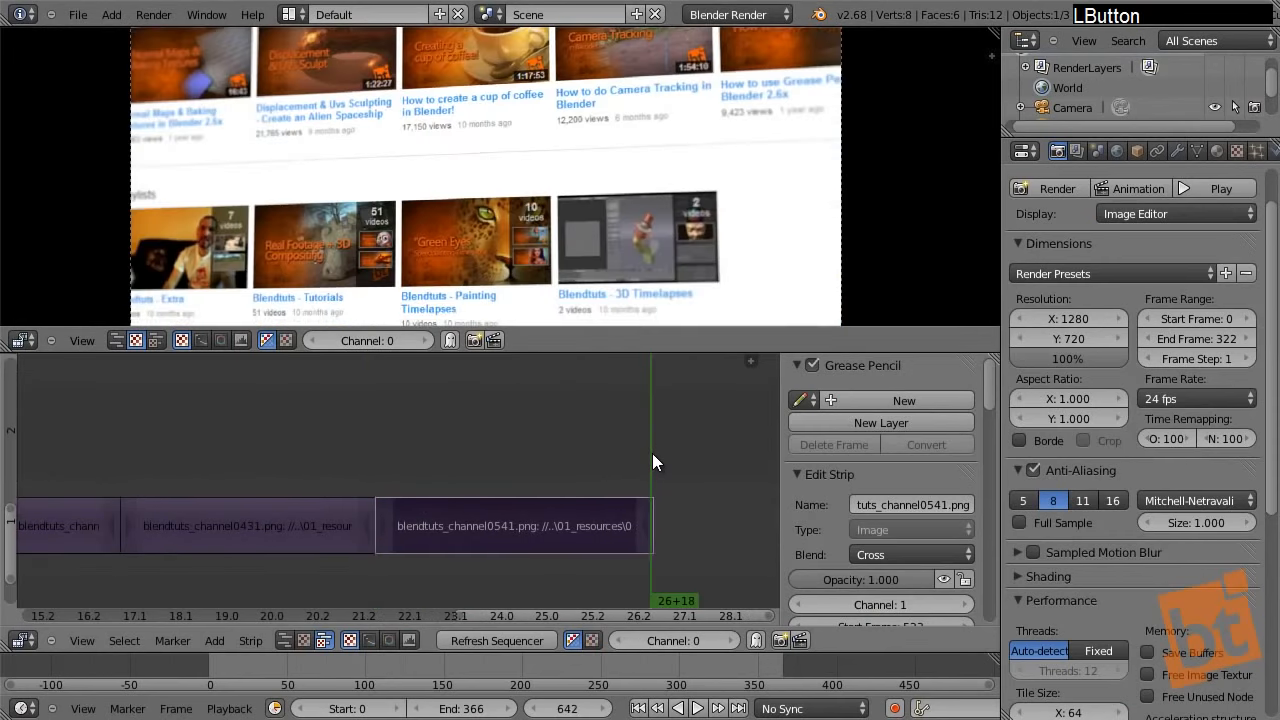
{"action": "left_click", "coordinate": [652, 463]}
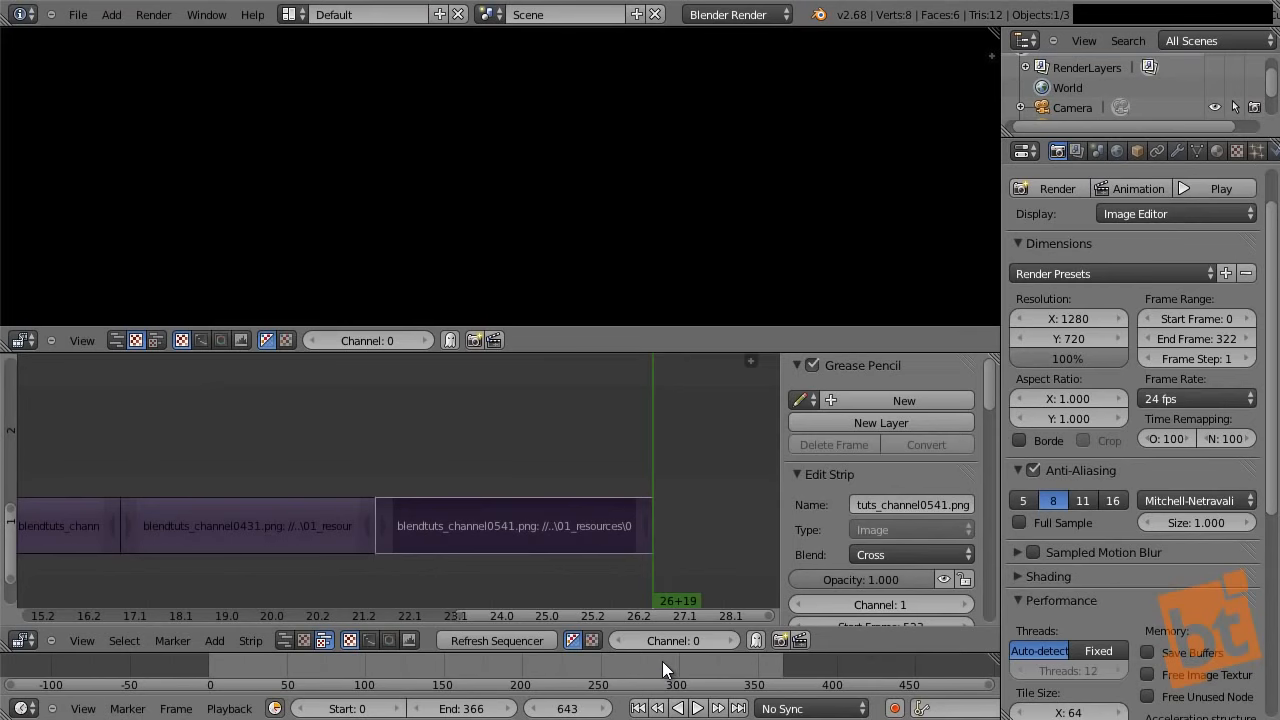
{"action": "key", "text": "e"}
{"action": "scroll", "coordinate": [377, 506], "scroll_direction": "down", "scroll_amount": 6}
{"action": "middle_click_drag", "start_coordinate": [340, 501], "coordinate": [625, 498]}
{"action": "scroll", "coordinate": [625, 498], "scroll_direction": "down", "scroll_amount": 5}
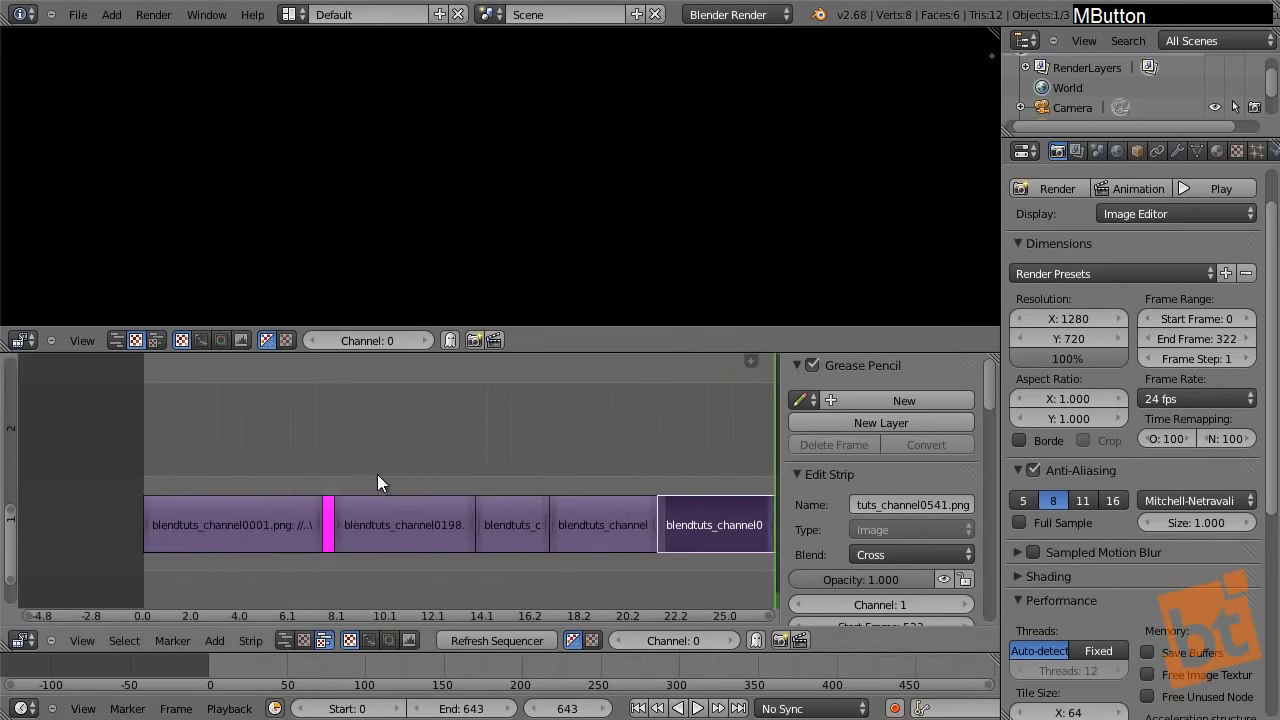
- Play the assembled sequence through to the last image strip, then stop and return the playhead to the second strip
{"action": "left_click", "coordinate": [377, 474]}
{"action": "key", "text": "alt+a"}
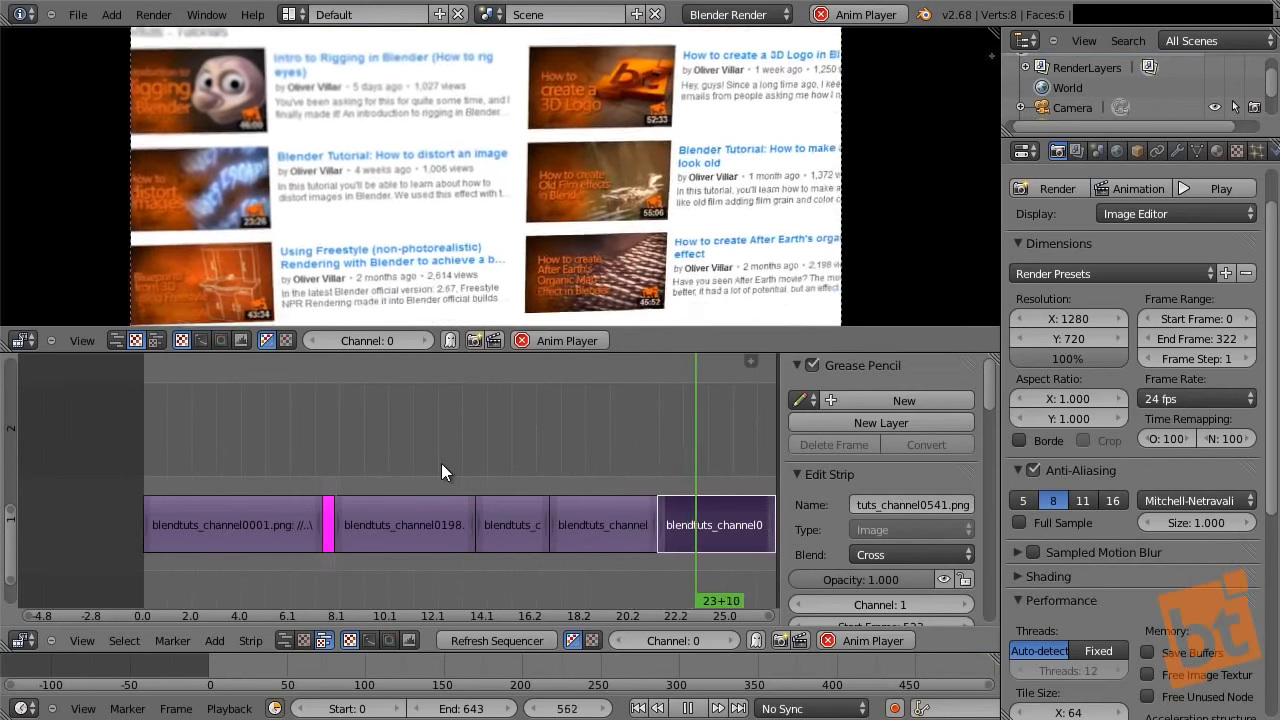
{"action": "key", "text": "Escape"}
{"action": "left_click_drag", "start_coordinate": [415, 465], "coordinate": [307, 438], "text": "alt"}
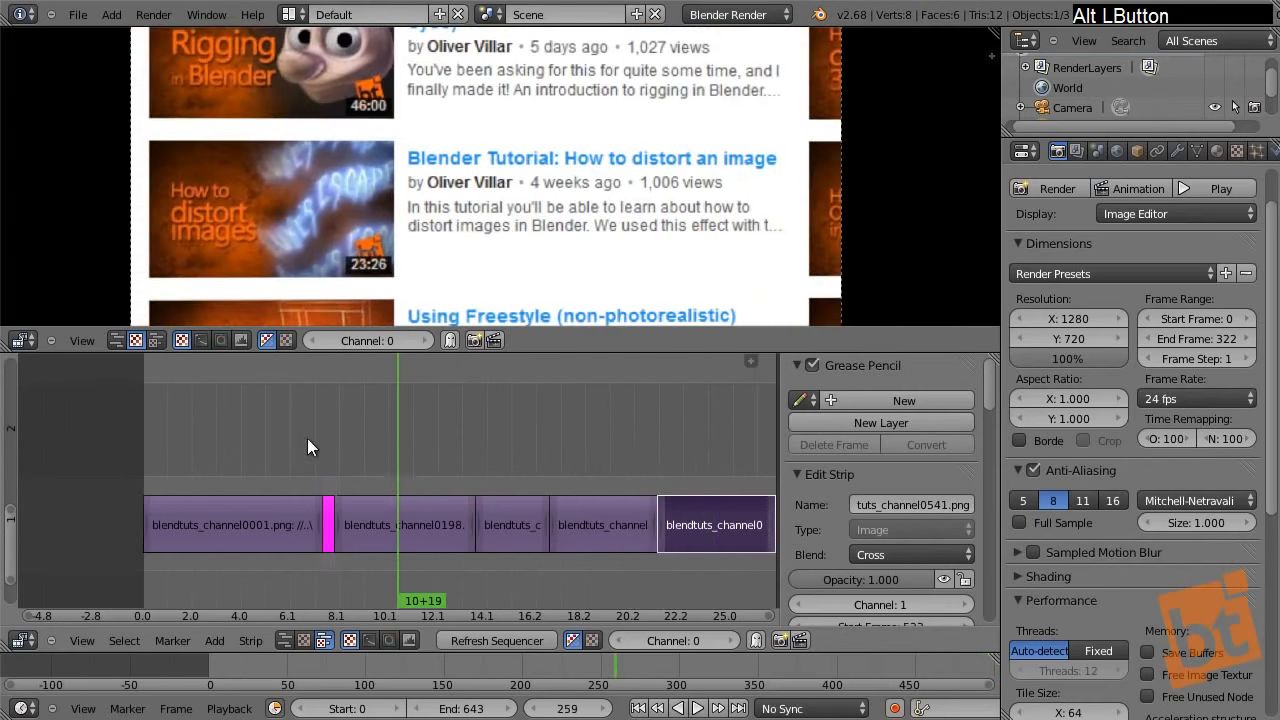
- Add a Transform effect strip to the third image strip in the sequence
{"action": "middle_click_drag", "start_coordinate": [403, 469], "coordinate": [334, 466]}
{"action": "left_click_drag", "start_coordinate": [400, 445], "coordinate": [435, 460]}
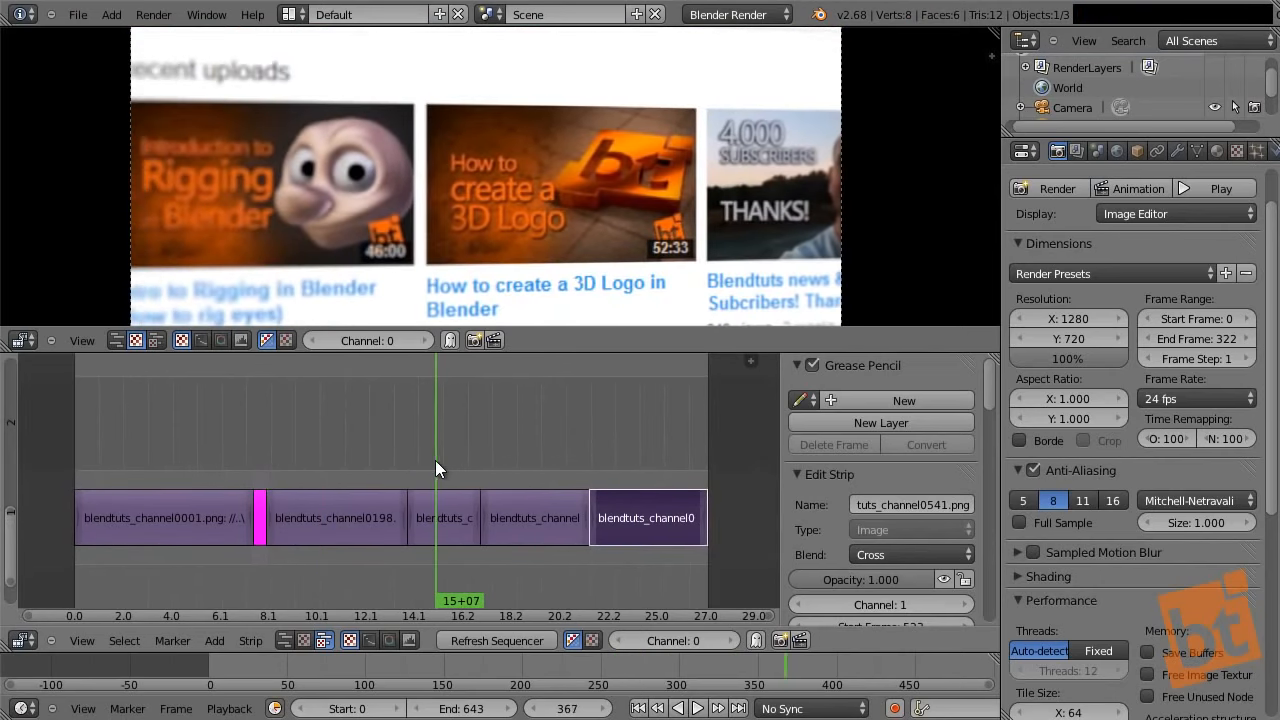
{"action": "right_click", "coordinate": [447, 505]}
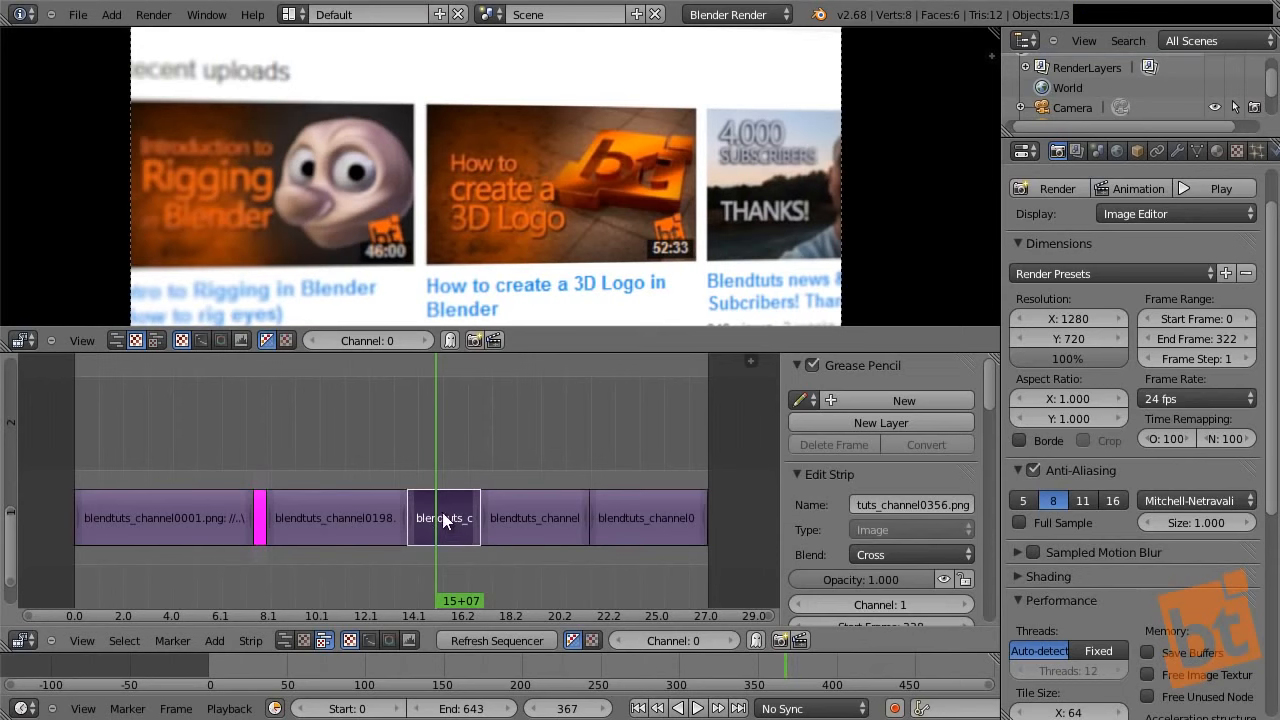
{"action": "left_click", "coordinate": [442, 507]}
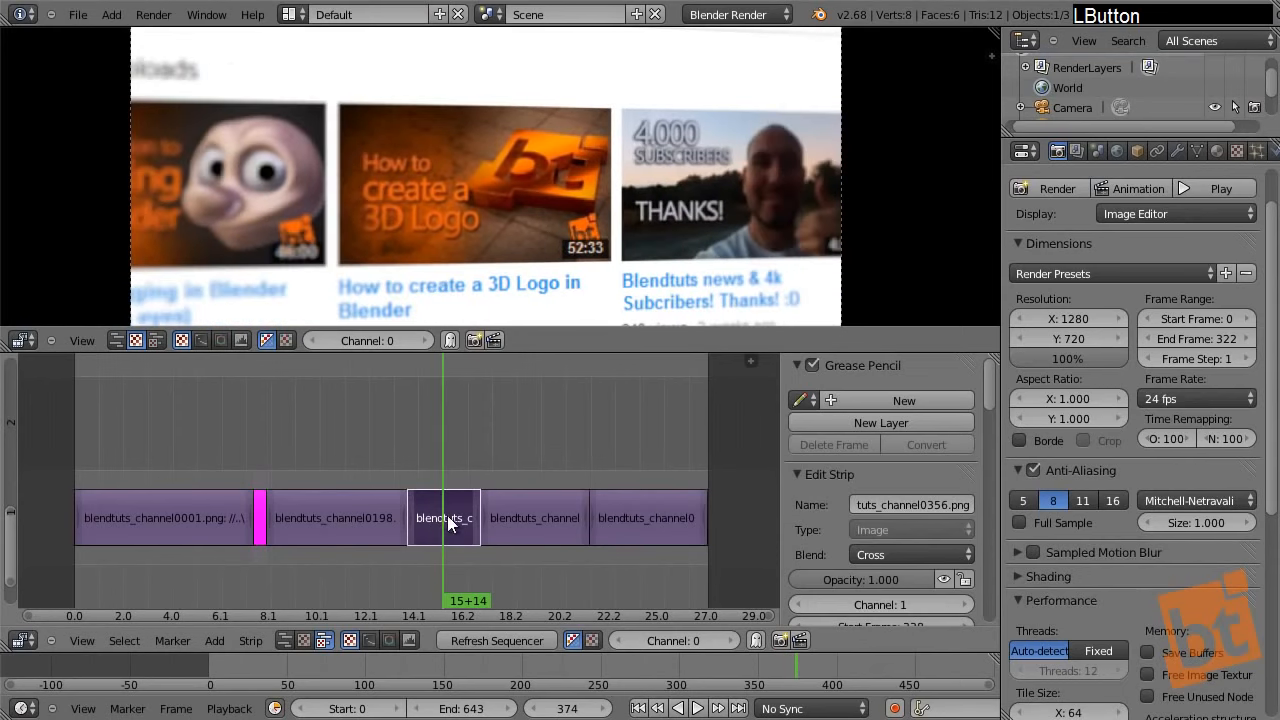
{"action": "key", "text": "shift+a"}
{"action": "mouse_move", "coordinate": [459, 496]}
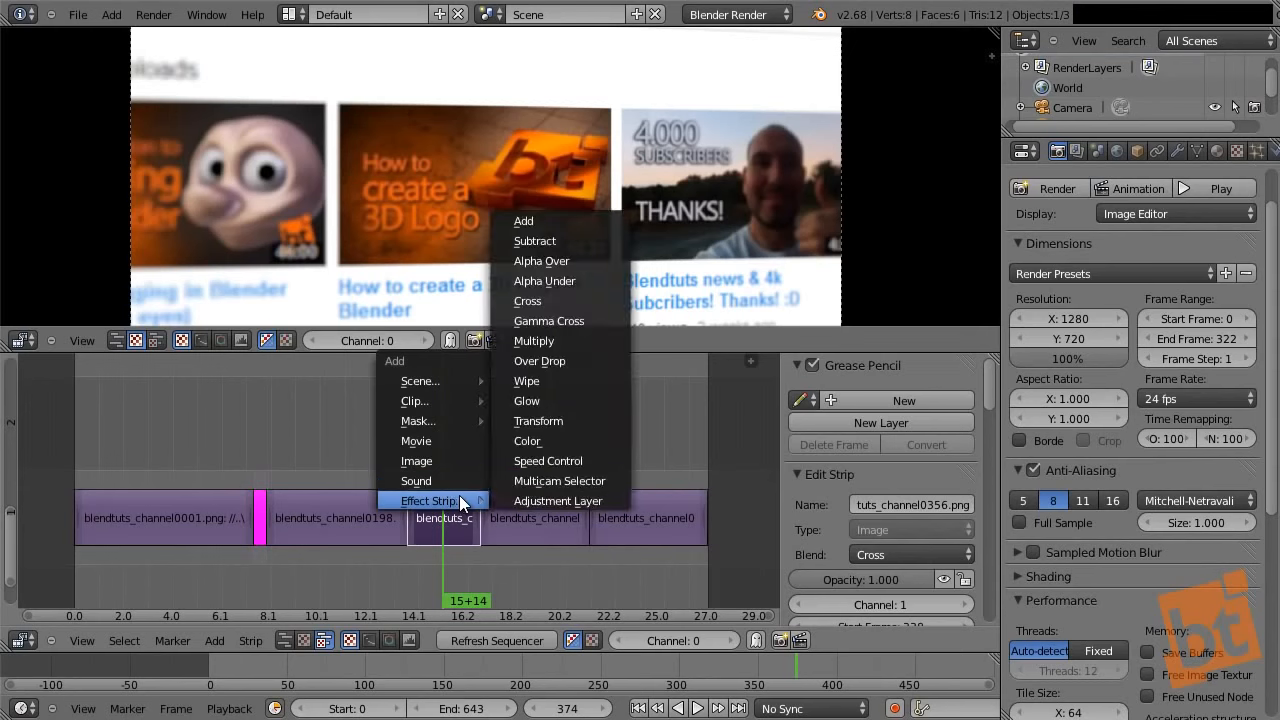
{"action": "left_click", "coordinate": [557, 420]}
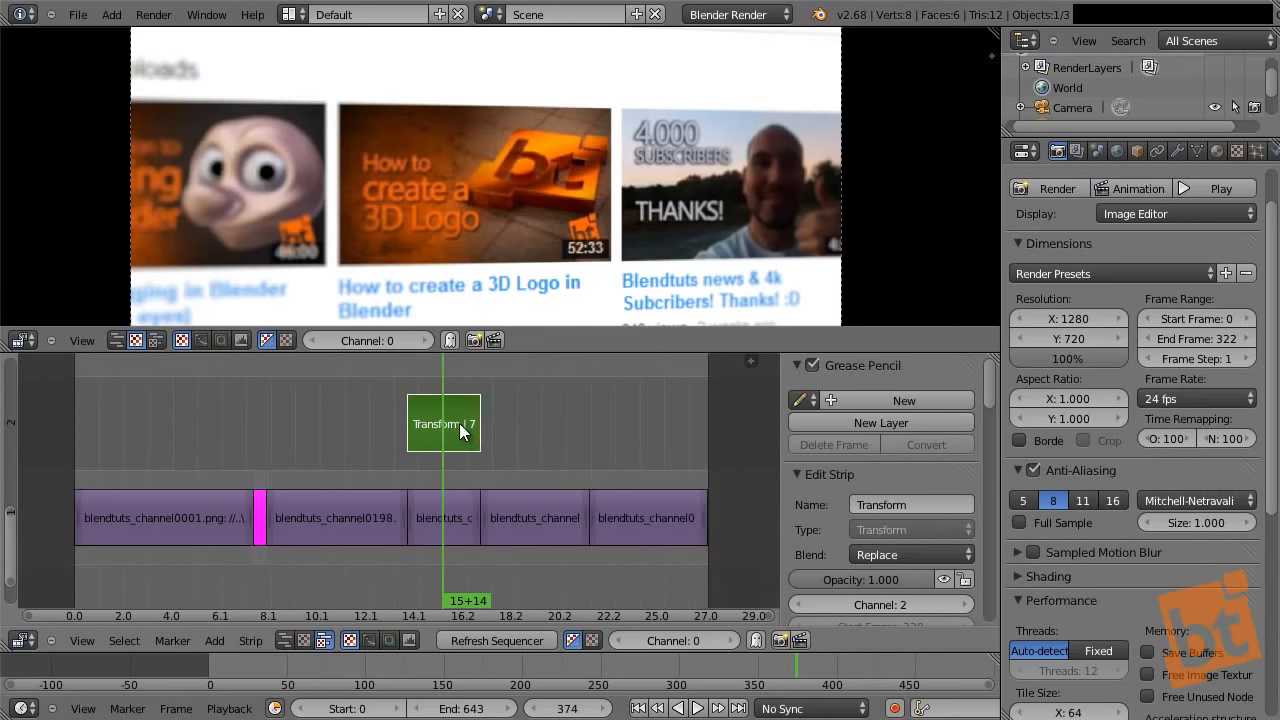
- Turn on Uniform Scale for the Transform strip and enlarge its scale to 1.93
{"action": "middle_click_drag", "start_coordinate": [455, 408], "coordinate": [448, 495], "text": "ctrl"}
{"action": "scroll", "coordinate": [448, 495], "scroll_direction": "up", "scroll_amount": 4}
{"action": "scroll", "coordinate": [448, 495], "scroll_direction": "down", "scroll_amount": 4}
{"action": "scroll", "coordinate": [448, 495], "scroll_direction": "up", "scroll_amount": 2}
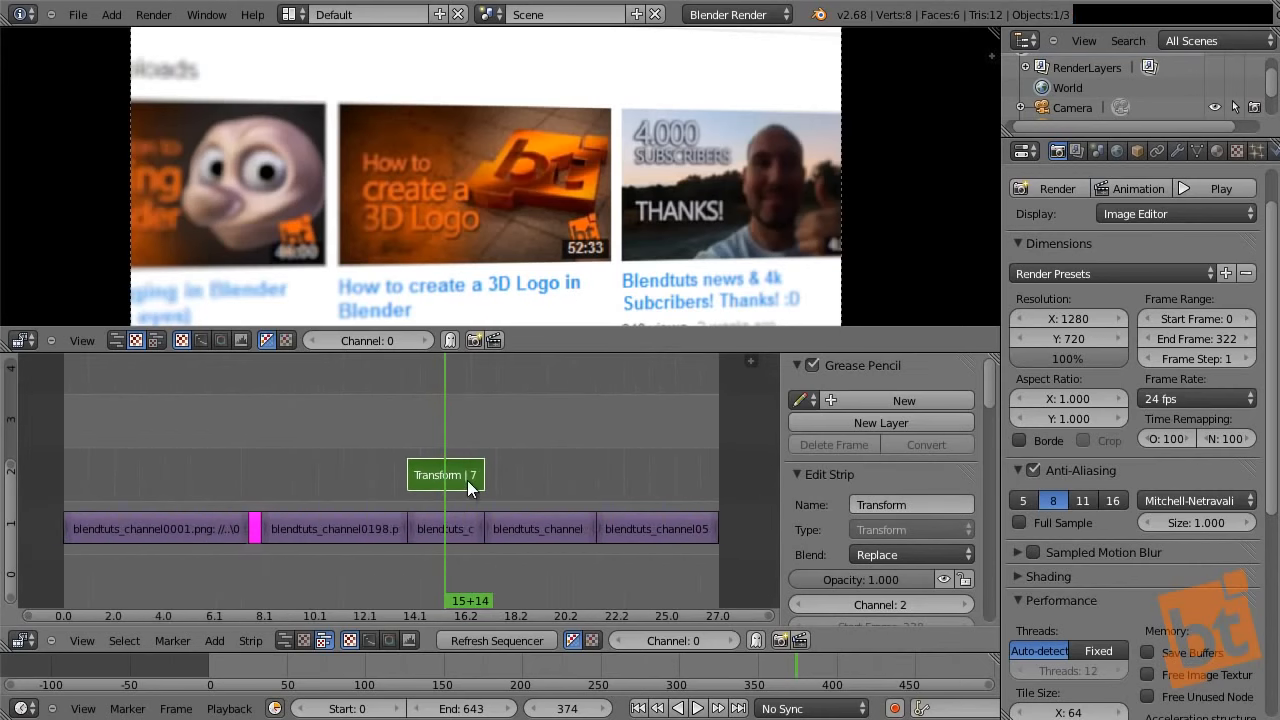
{"action": "middle_click_drag", "start_coordinate": [831, 530], "coordinate": [830, 449]}
{"action": "mouse_move", "coordinate": [827, 620]}
{"action": "middle_mouse_down"}
{"action": "mouse_move", "coordinate": [826, 430]}
{"action": "mouse_move", "coordinate": [845, 519]}
{"action": "mouse_move", "coordinate": [843, 449]}
{"action": "middle_mouse_up"}
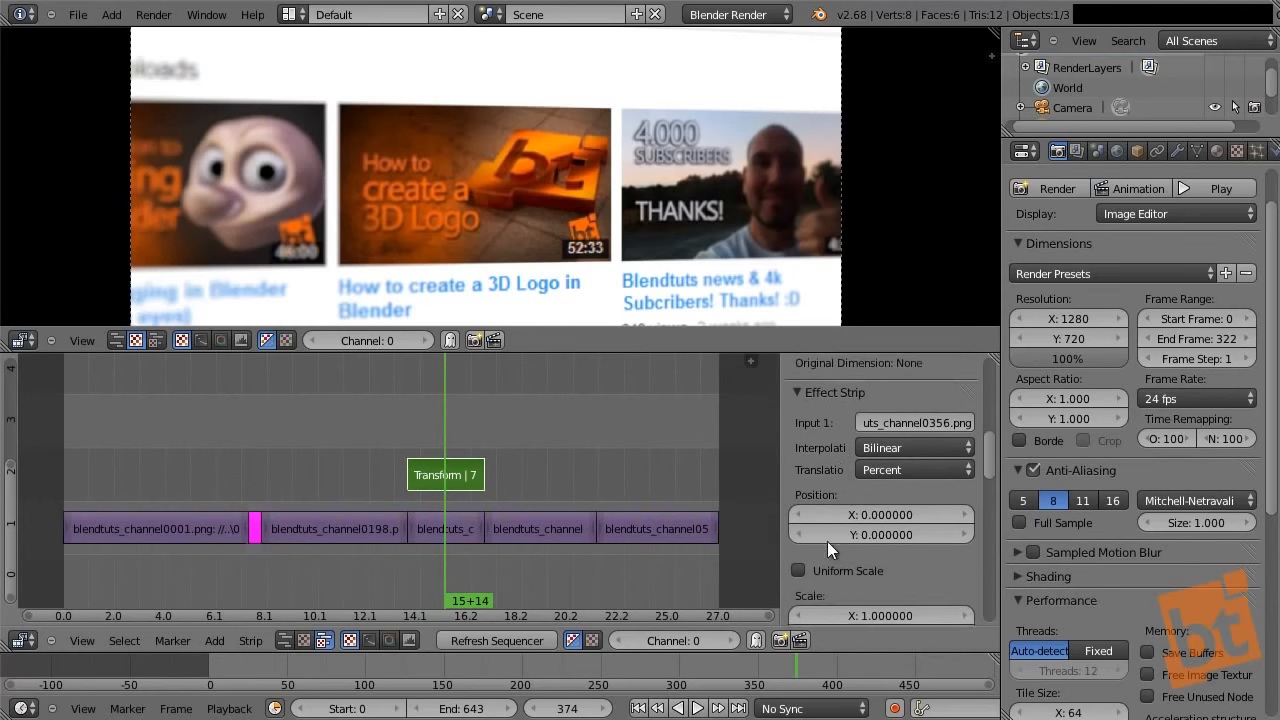
{"action": "middle_click_drag", "start_coordinate": [827, 541], "coordinate": [864, 424]}
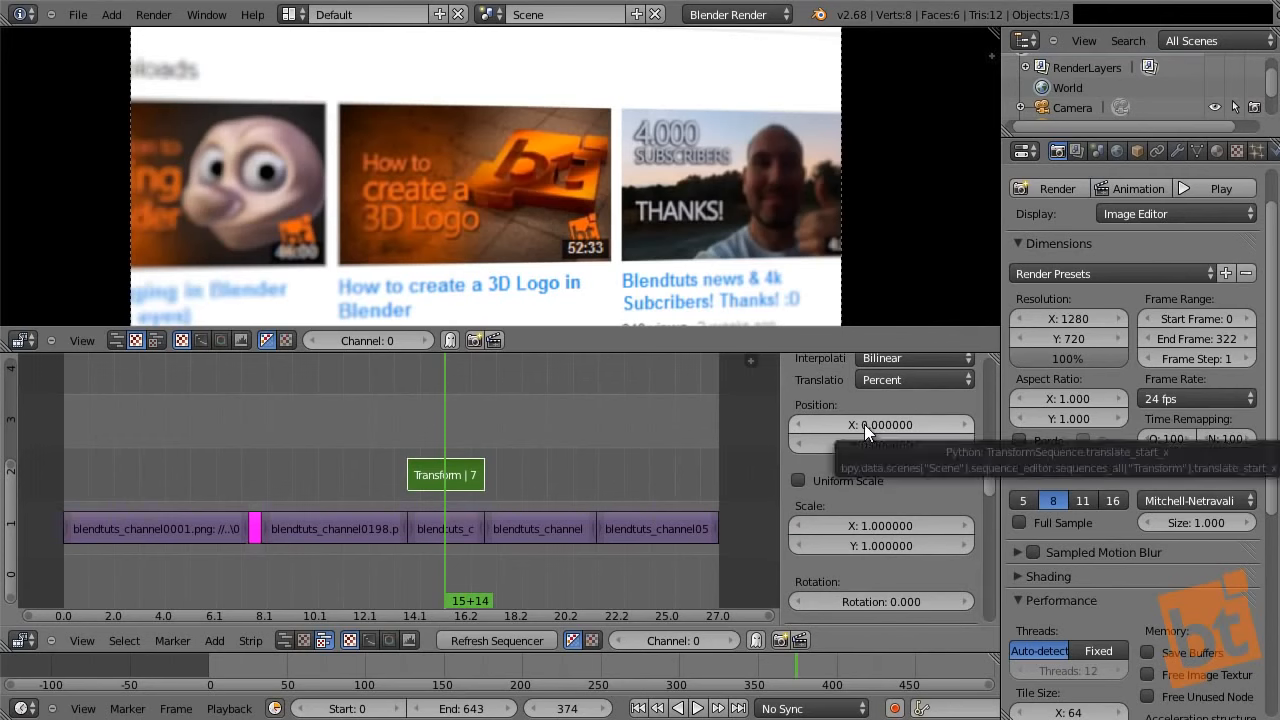
{"action": "left_click", "coordinate": [799, 481]}
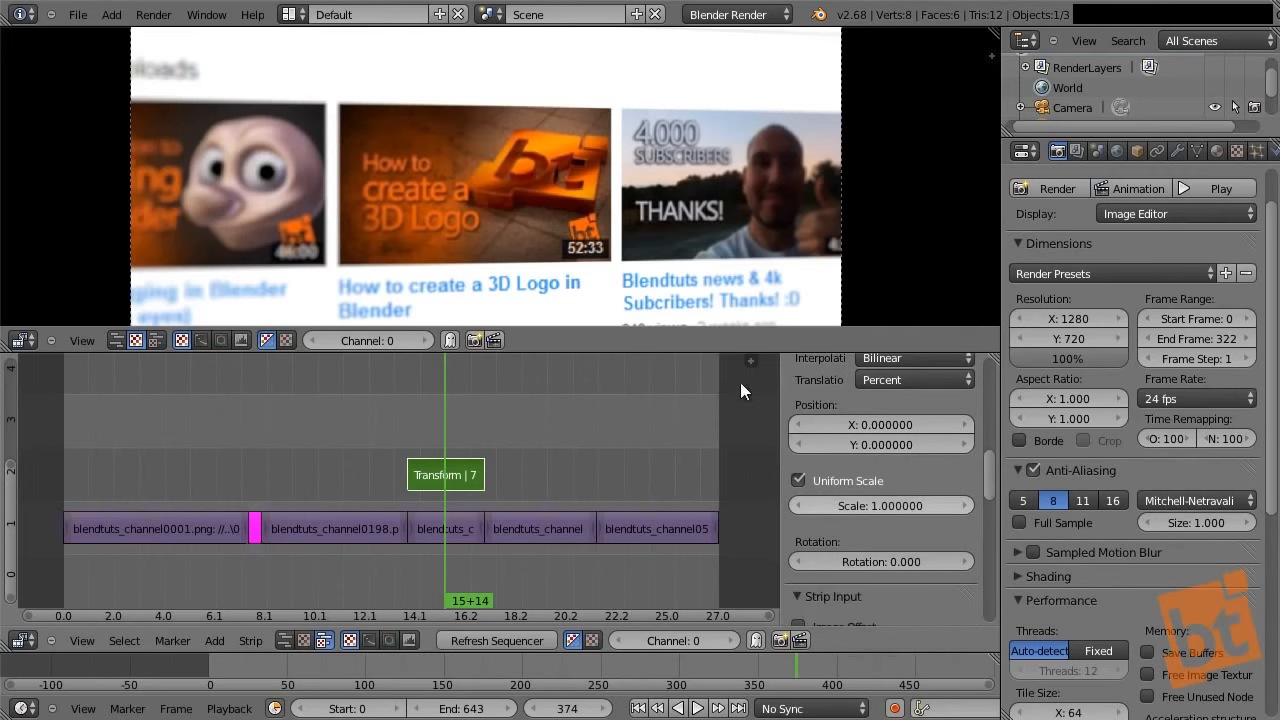
{"action": "scroll", "coordinate": [633, 269], "scroll_direction": "down", "scroll_amount": 2}
{"action": "middle_click_drag", "start_coordinate": [634, 272], "coordinate": [646, 231]}
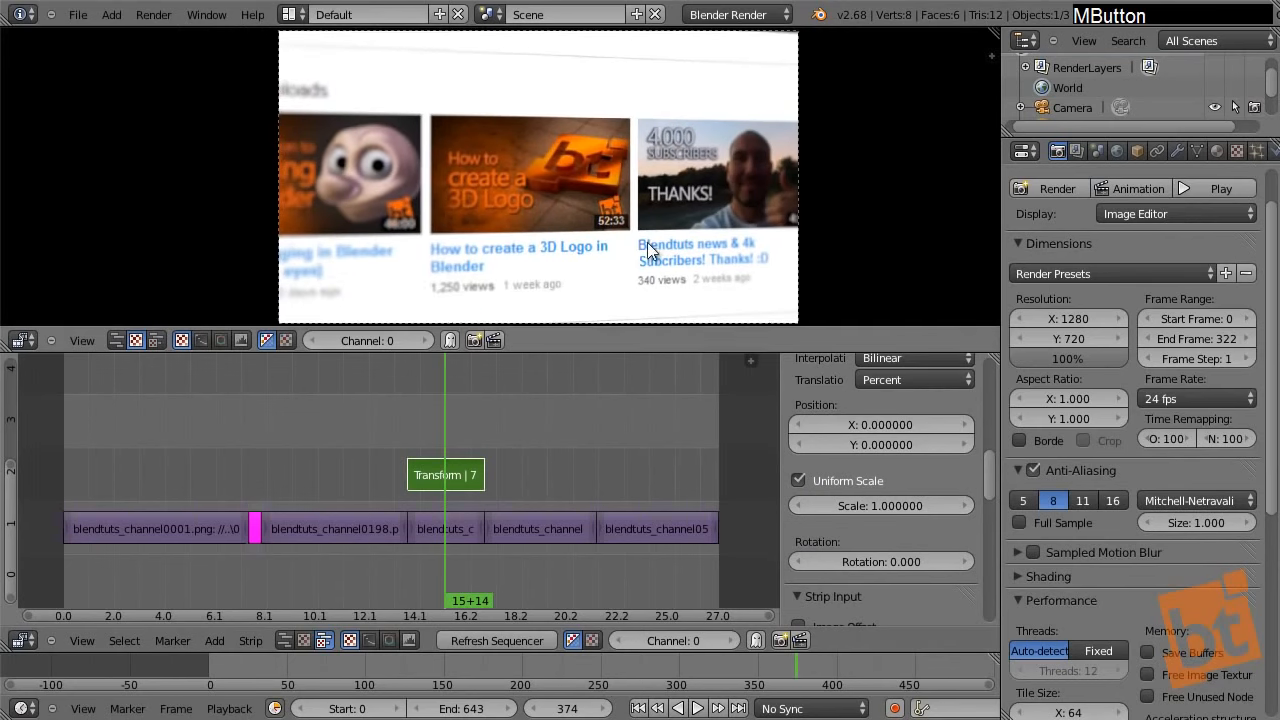
{"action": "left_click_drag", "start_coordinate": [873, 511], "coordinate": [908, 513]}
- Set the Transform strip's position to about X -0.81 and Y 28.2, and scrub through it to check the framing
{"action": "mouse_move", "coordinate": [440, 430]}
{"action": "left_mouse_down"}
{"action": "mouse_move", "coordinate": [419, 424]}
{"action": "mouse_move", "coordinate": [443, 432]}
{"action": "left_mouse_up"}
{"action": "left_click_drag", "start_coordinate": [857, 424], "coordinate": [834, 536]}
{"action": "left_click_drag", "start_coordinate": [886, 446], "coordinate": [543, 312]}
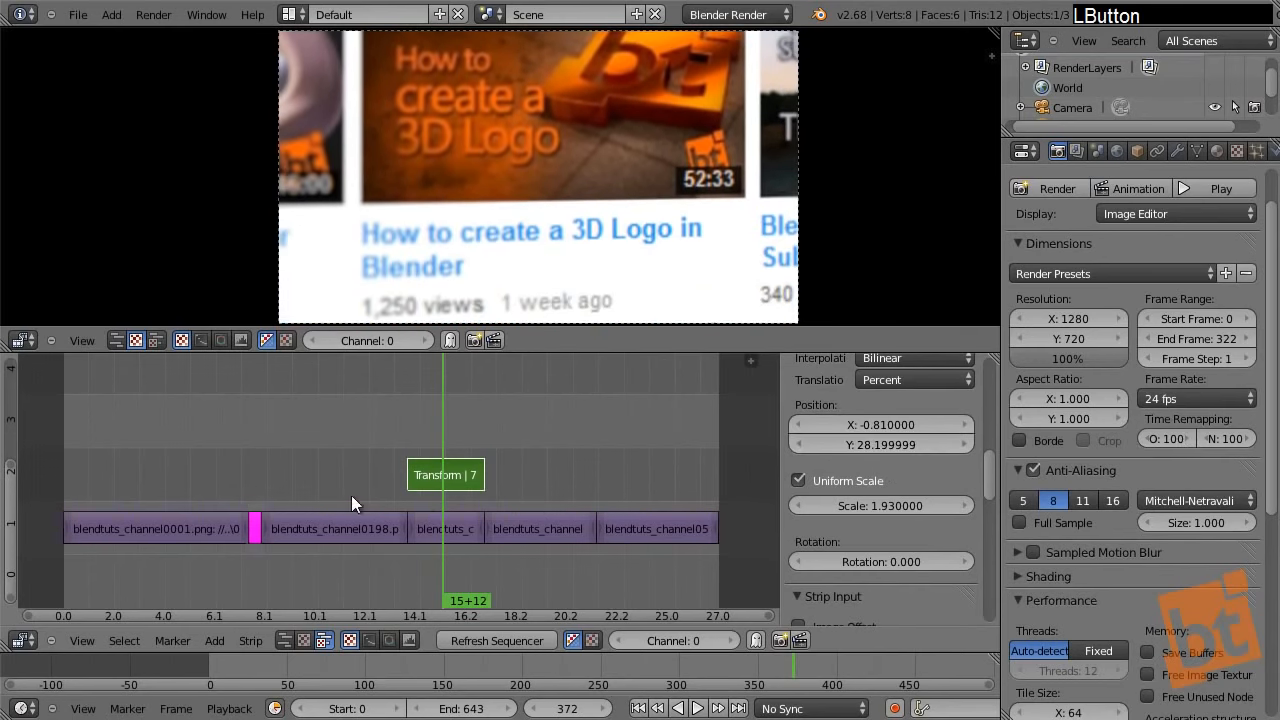
{"action": "mouse_move", "coordinate": [438, 416]}
{"action": "left_mouse_down"}
{"action": "mouse_move", "coordinate": [408, 418]}
{"action": "mouse_move", "coordinate": [459, 428]}
{"action": "left_mouse_up"}
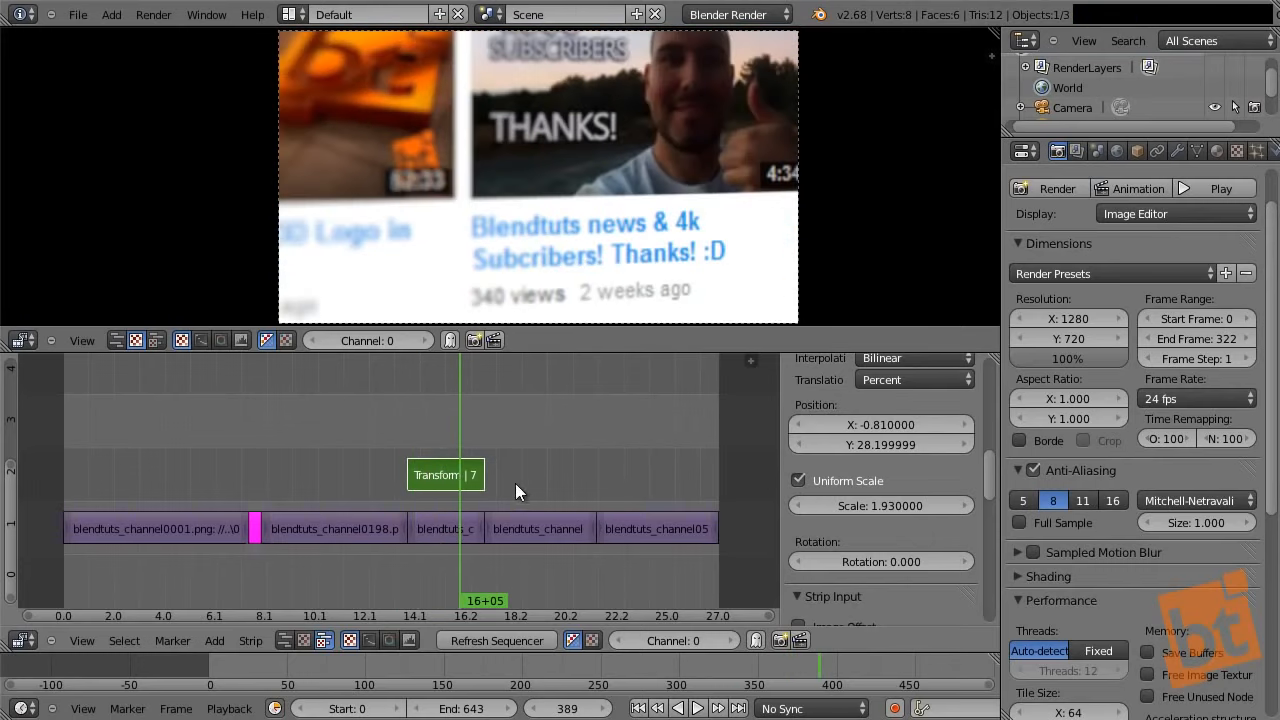
- Delete the Transform strip and scrub back over the third image strip
{"action": "key", "text": "x"}
{"action": "left_click", "coordinate": [443, 474]}
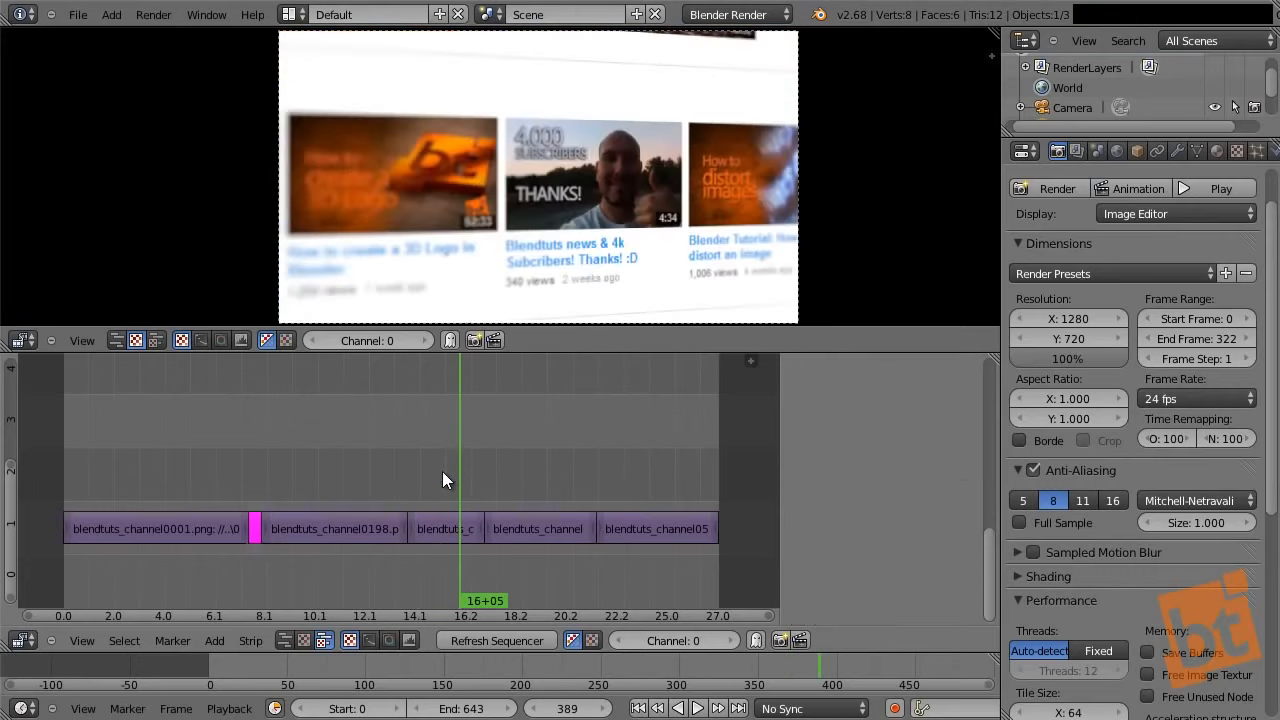
{"action": "mouse_move", "coordinate": [452, 456]}
{"action": "left_mouse_down"}
{"action": "mouse_move", "coordinate": [417, 470]}
{"action": "mouse_move", "coordinate": [442, 469]}
{"action": "mouse_move", "coordinate": [435, 524]}
{"action": "mouse_move", "coordinate": [438, 484]}
{"action": "left_mouse_up"}
- Add a Curves strip modifier to the third image strip
{"action": "right_click", "coordinate": [435, 524]}
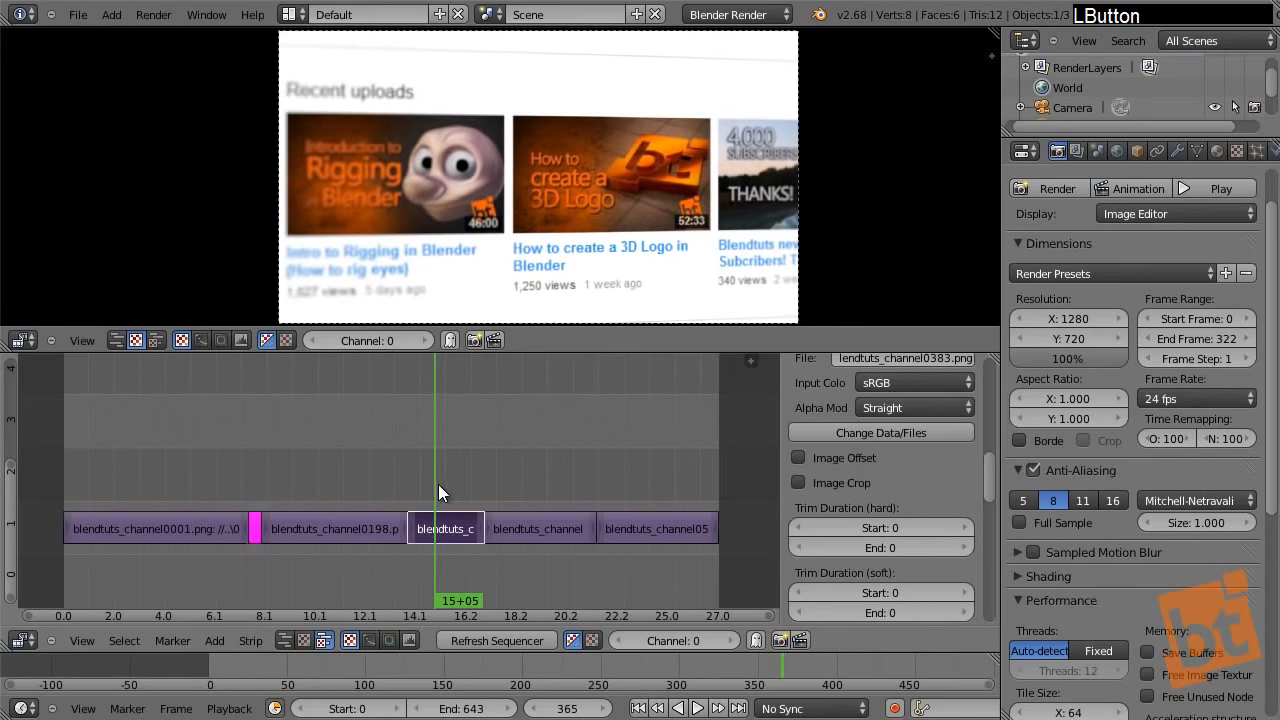
{"action": "middle_click_drag", "start_coordinate": [814, 495], "coordinate": [787, 449]}
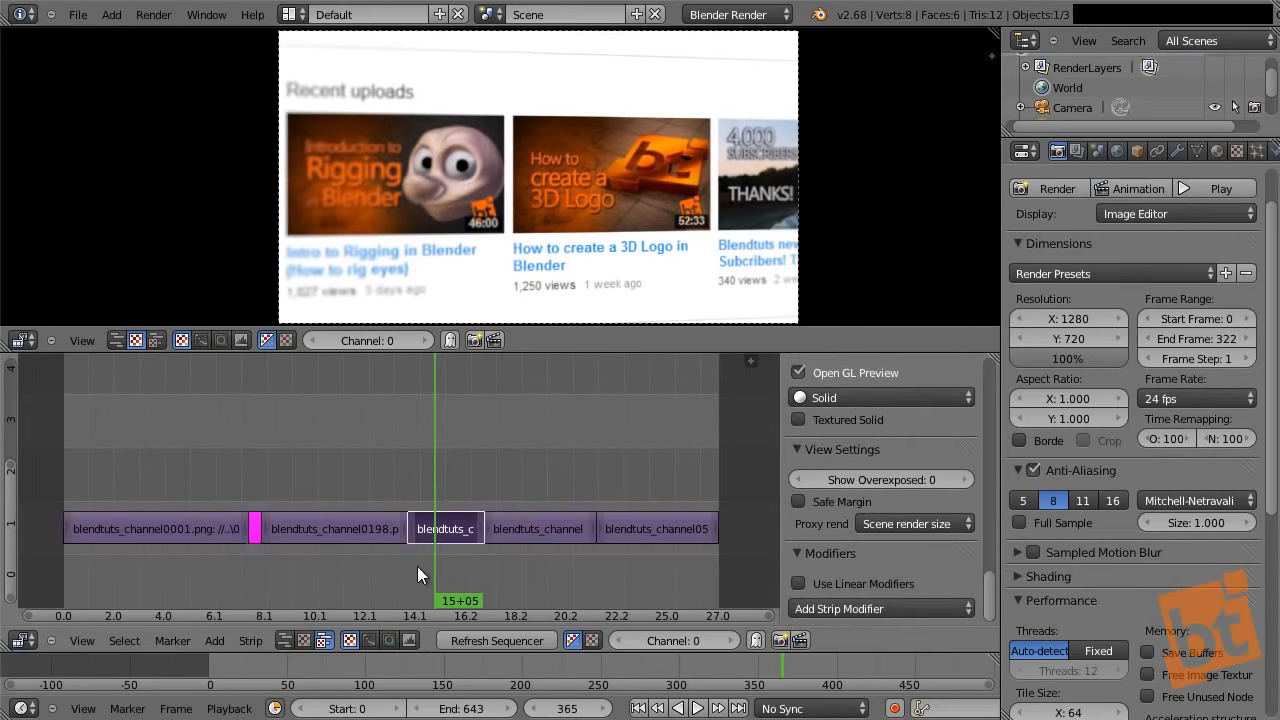
{"action": "left_click", "coordinate": [855, 609]}
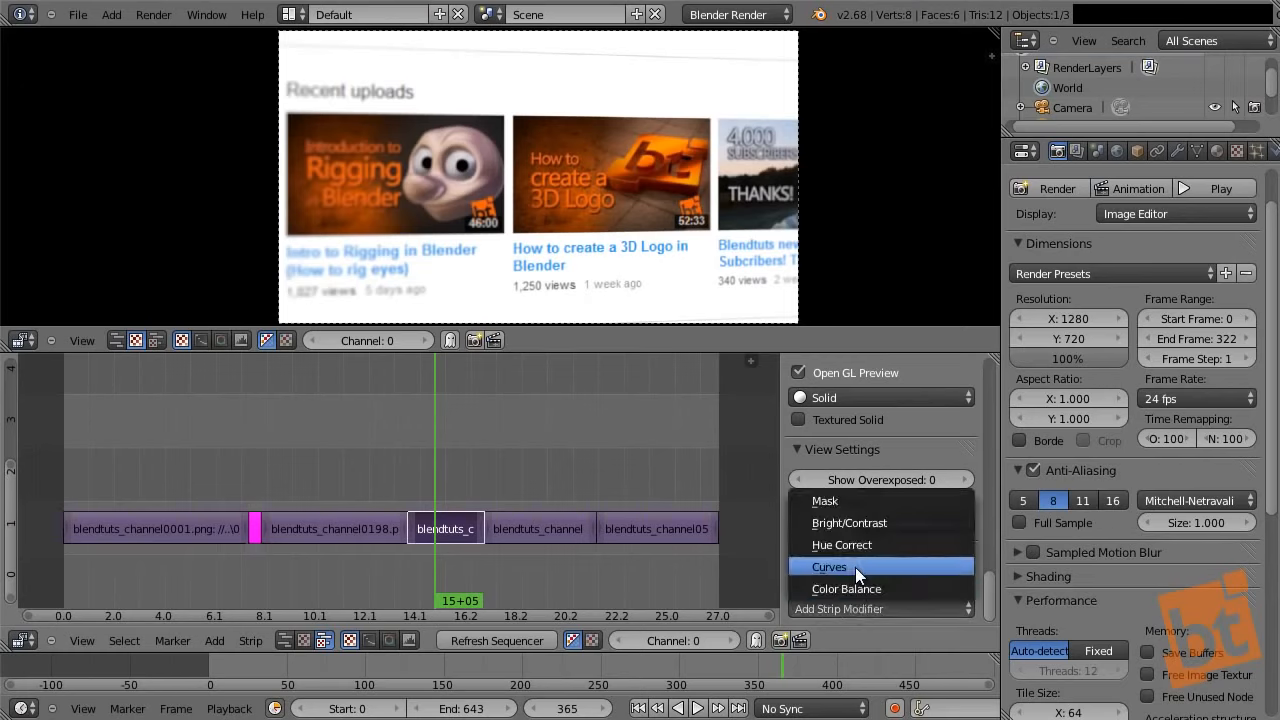
{"action": "left_click", "coordinate": [855, 567]}
{"action": "scroll", "coordinate": [862, 405], "scroll_direction": "down", "scroll_amount": 3}
{"action": "scroll", "coordinate": [862, 405], "scroll_direction": "down", "scroll_amount": 5}
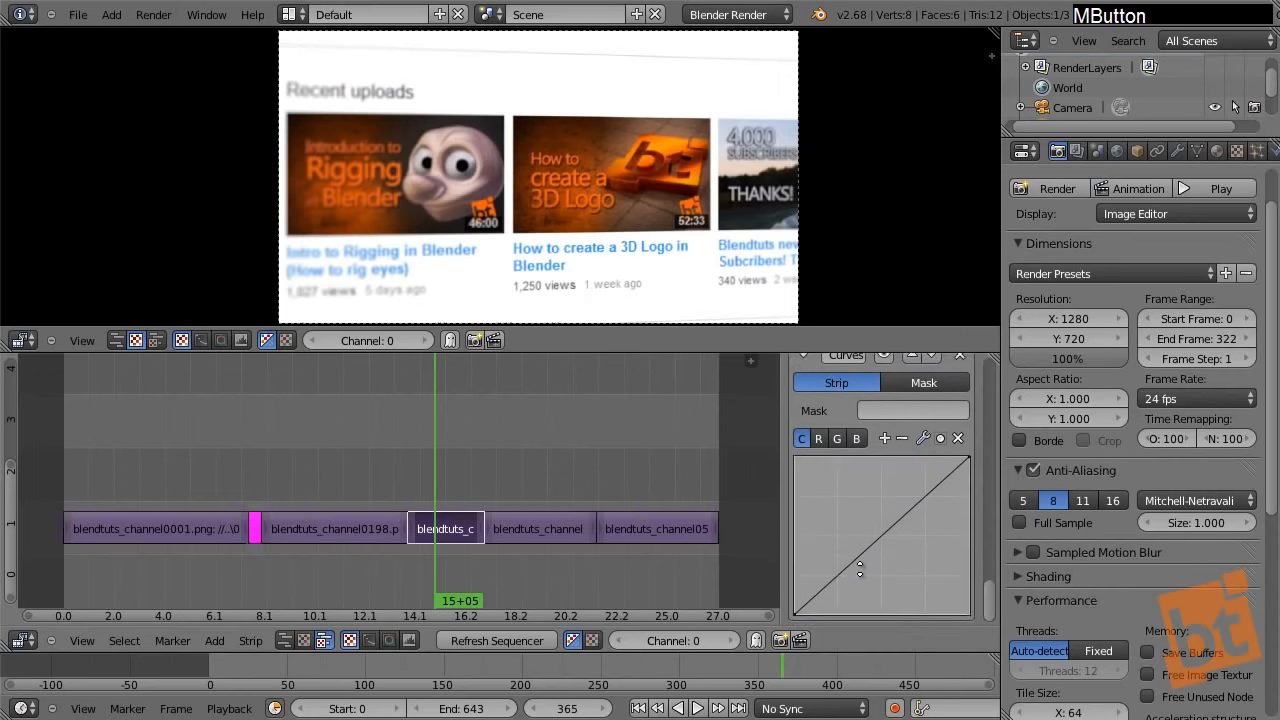
{"action": "scroll", "coordinate": [877, 490], "scroll_direction": "up", "scroll_amount": 2}
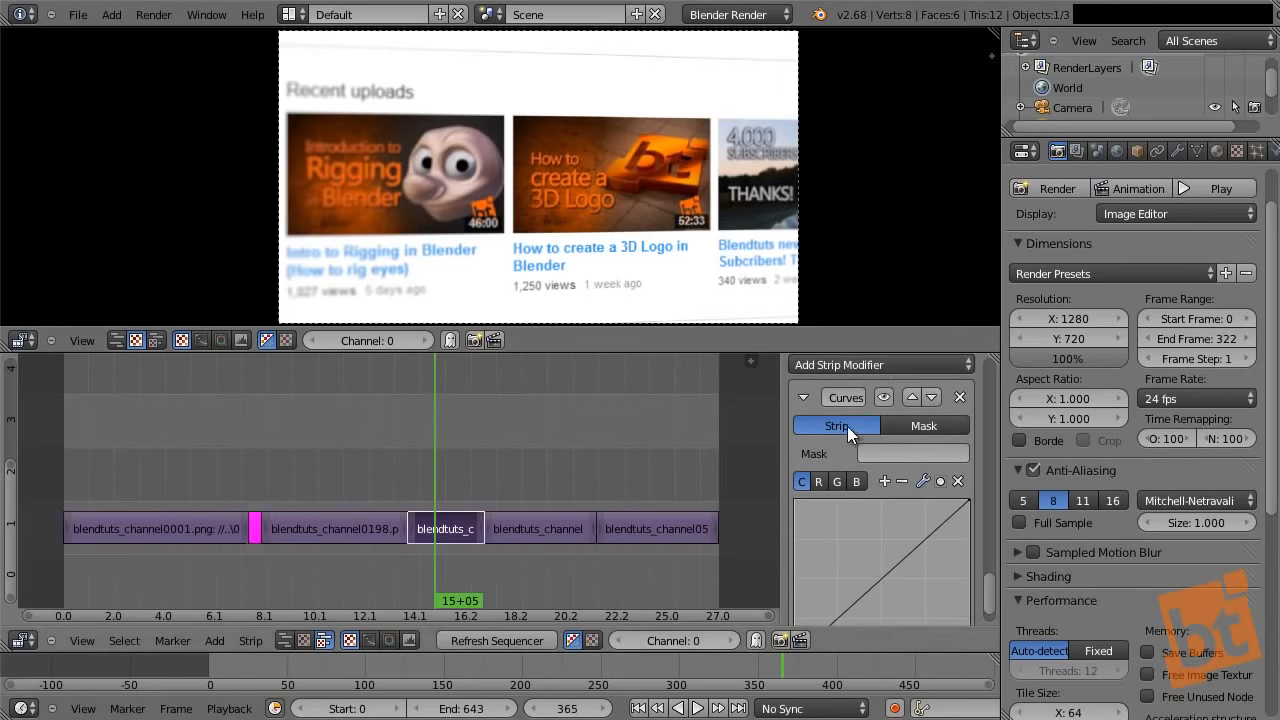
{"action": "middle_click_drag", "start_coordinate": [898, 565], "coordinate": [892, 463]}
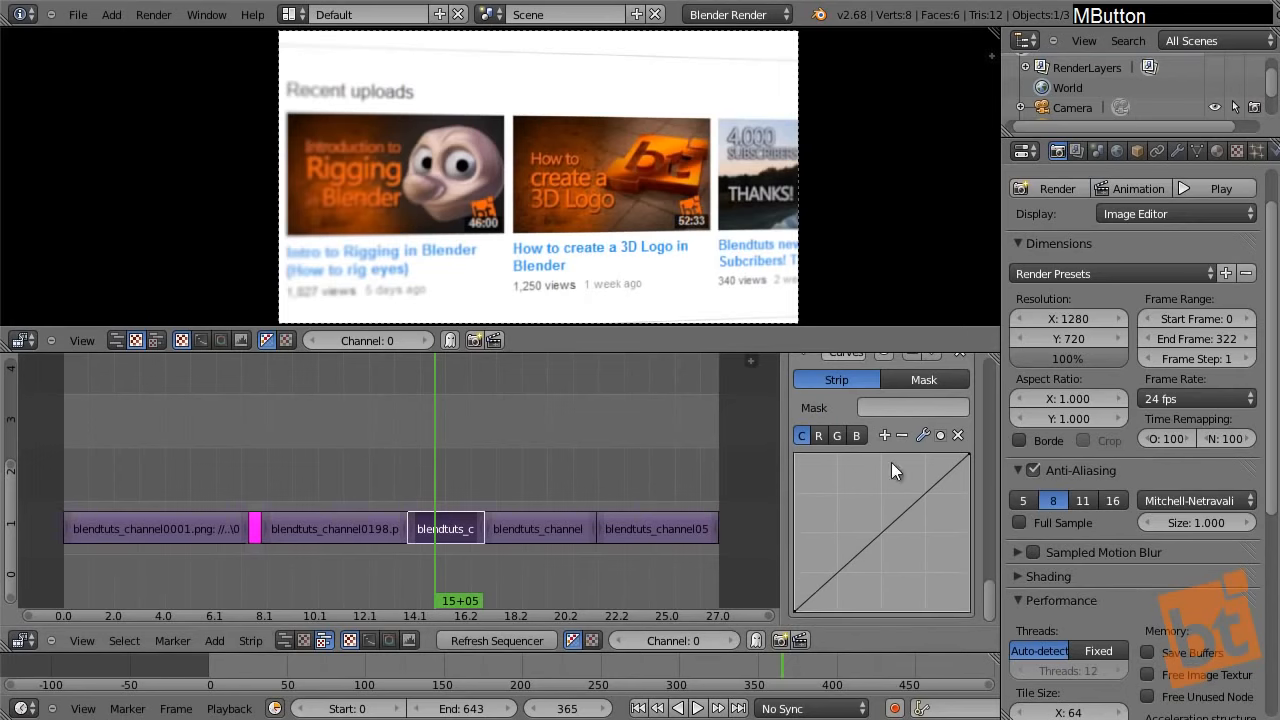
- Shape the modifier's combined curve into an S with a raised upper point and a lowered lower point for more contrast
{"action": "left_click_drag", "start_coordinate": [911, 496], "coordinate": [906, 489]}
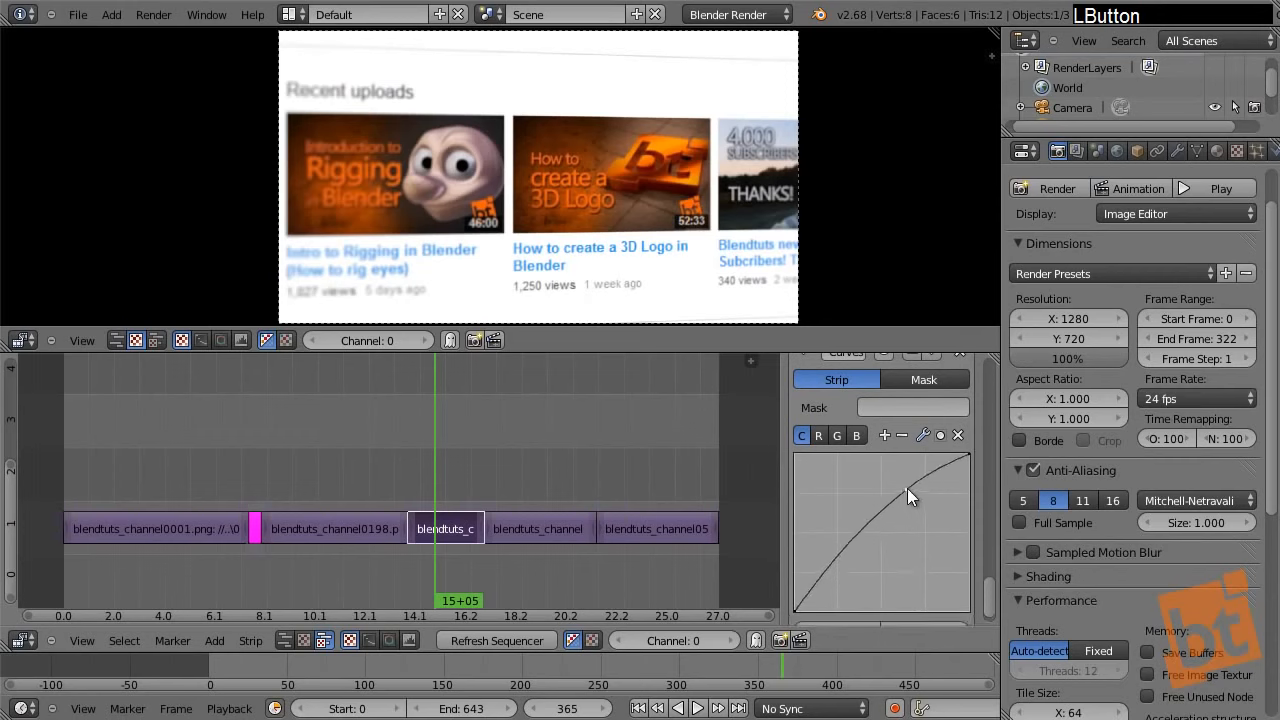
{"action": "left_click_drag", "start_coordinate": [822, 576], "coordinate": [818, 520]}
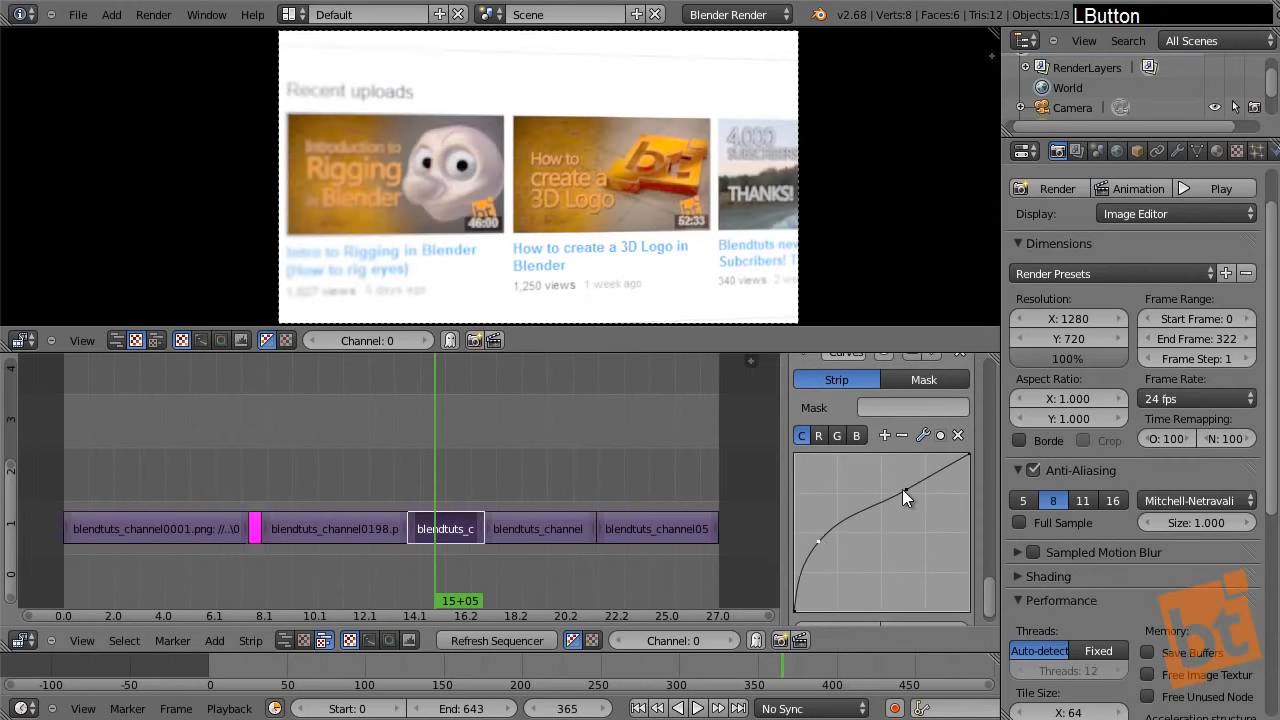
{"action": "left_click_drag", "start_coordinate": [902, 489], "coordinate": [902, 475]}
{"action": "left_click_drag", "start_coordinate": [821, 546], "coordinate": [834, 586]}
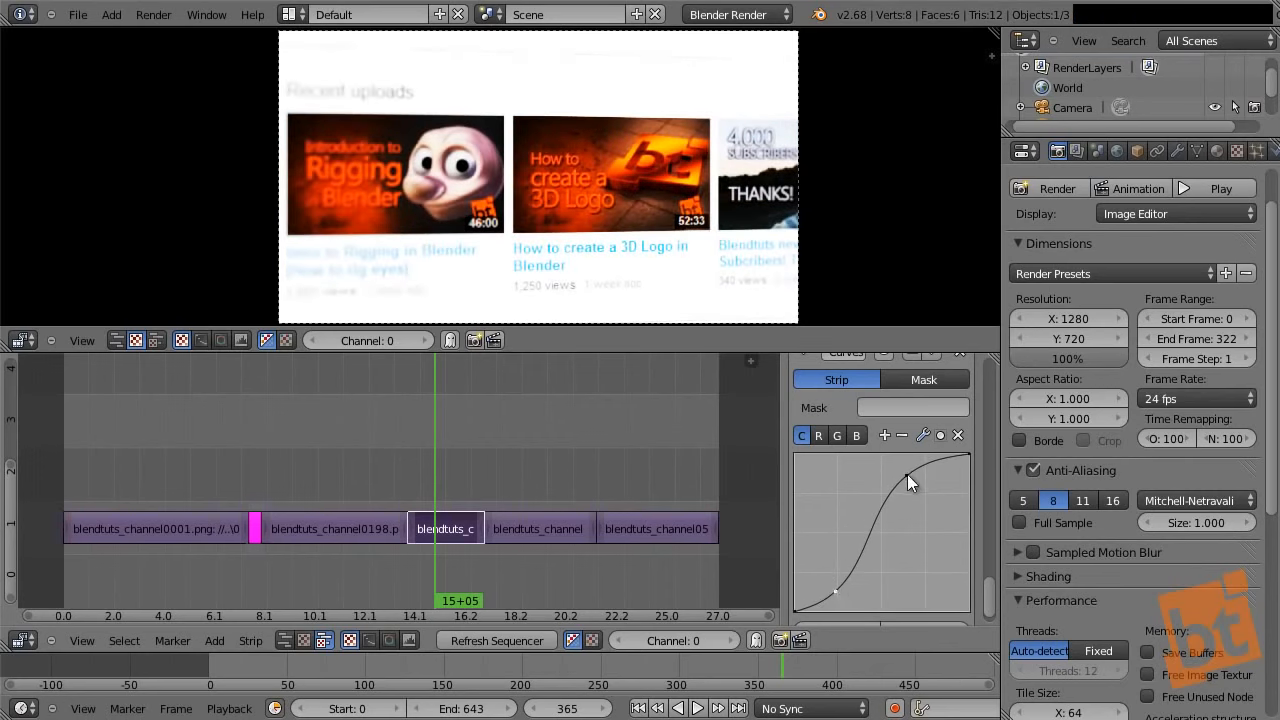
- Bend the modifier's blue channel curve downward and play back the third image strip to preview the colour change
{"action": "left_click", "coordinate": [857, 436]}
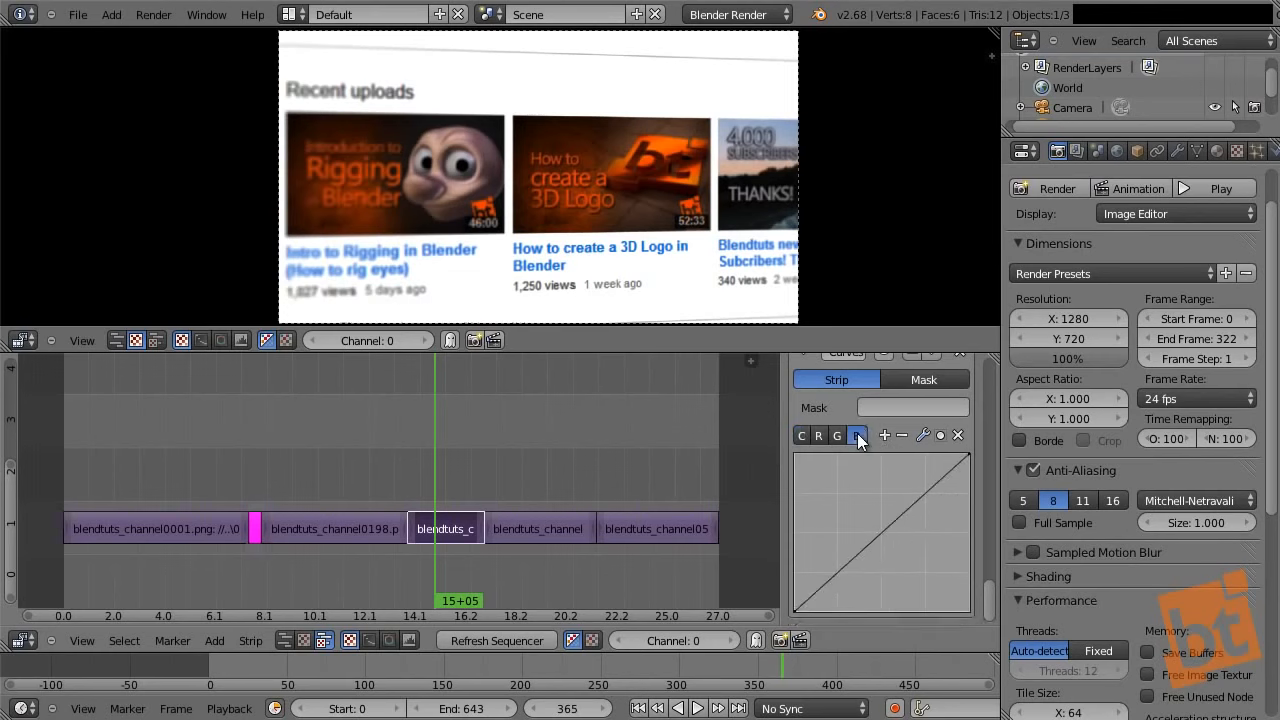
{"action": "left_click_drag", "start_coordinate": [882, 532], "coordinate": [904, 558]}
{"action": "key", "text": "shift+alt+a"}
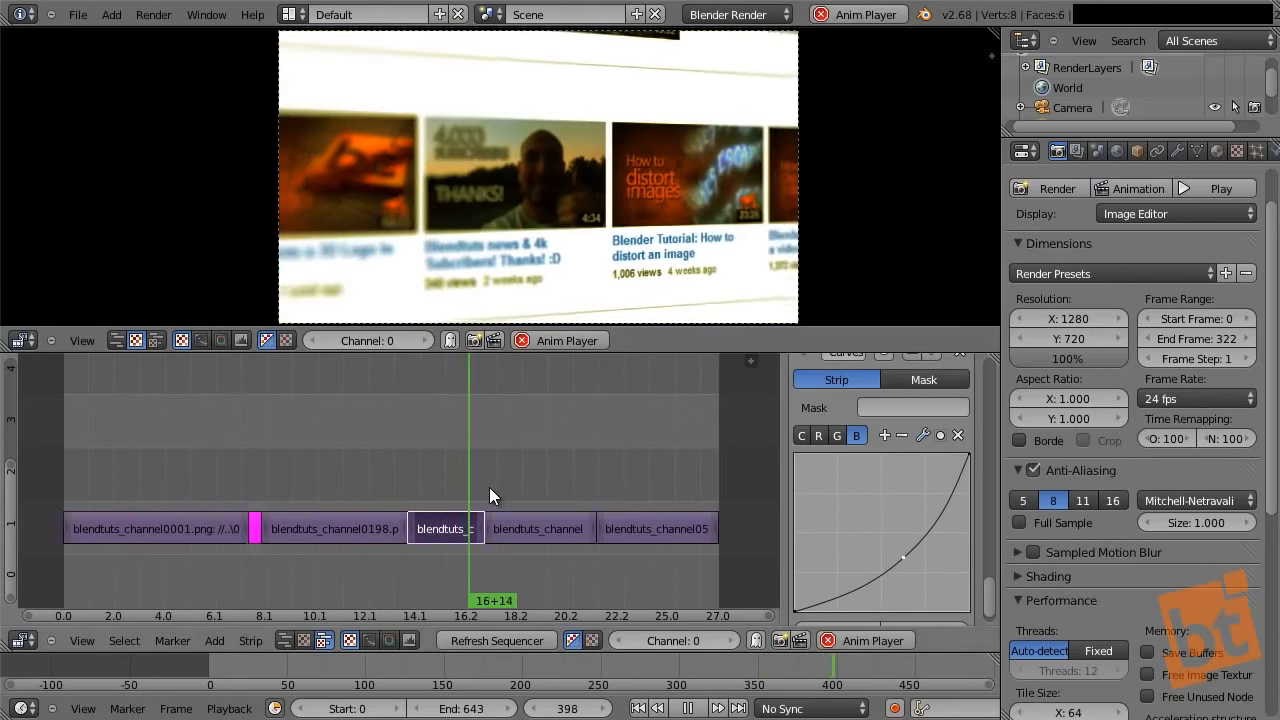
{"action": "key", "text": "alt+a"}
{"action": "left_click_drag", "start_coordinate": [448, 468], "coordinate": [447, 468]}
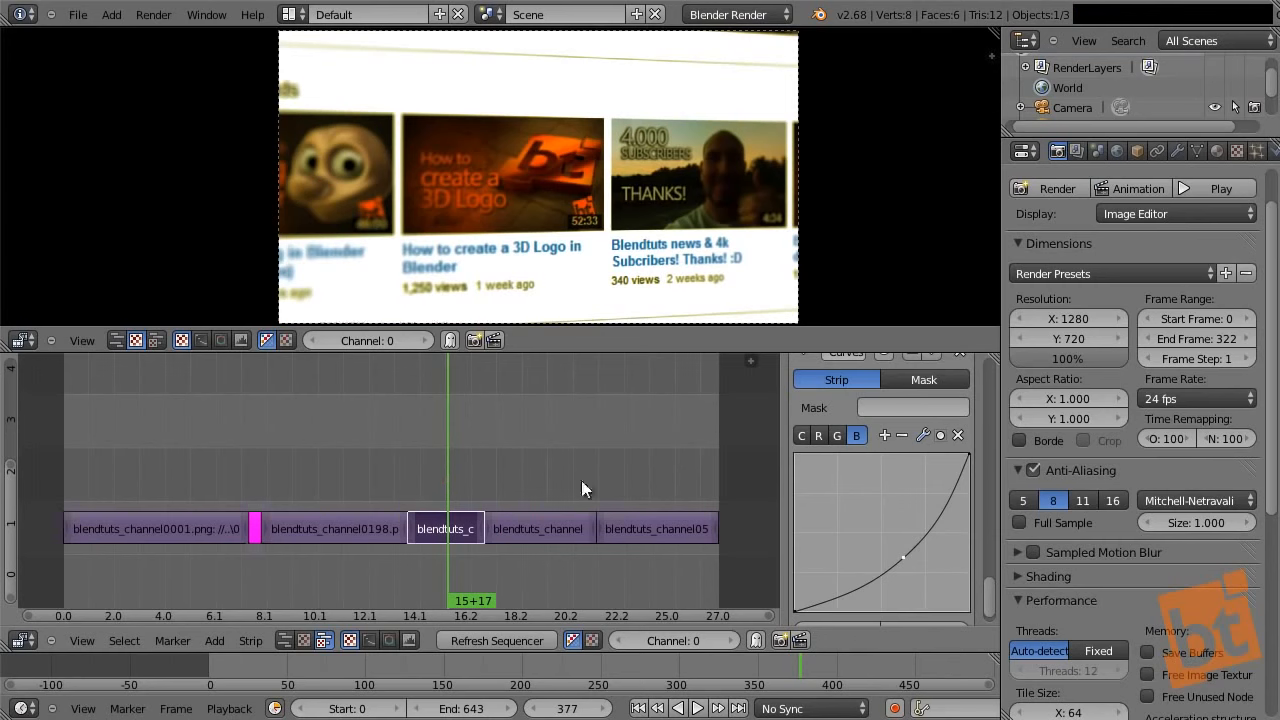
{"action": "left_click", "coordinate": [444, 487]}
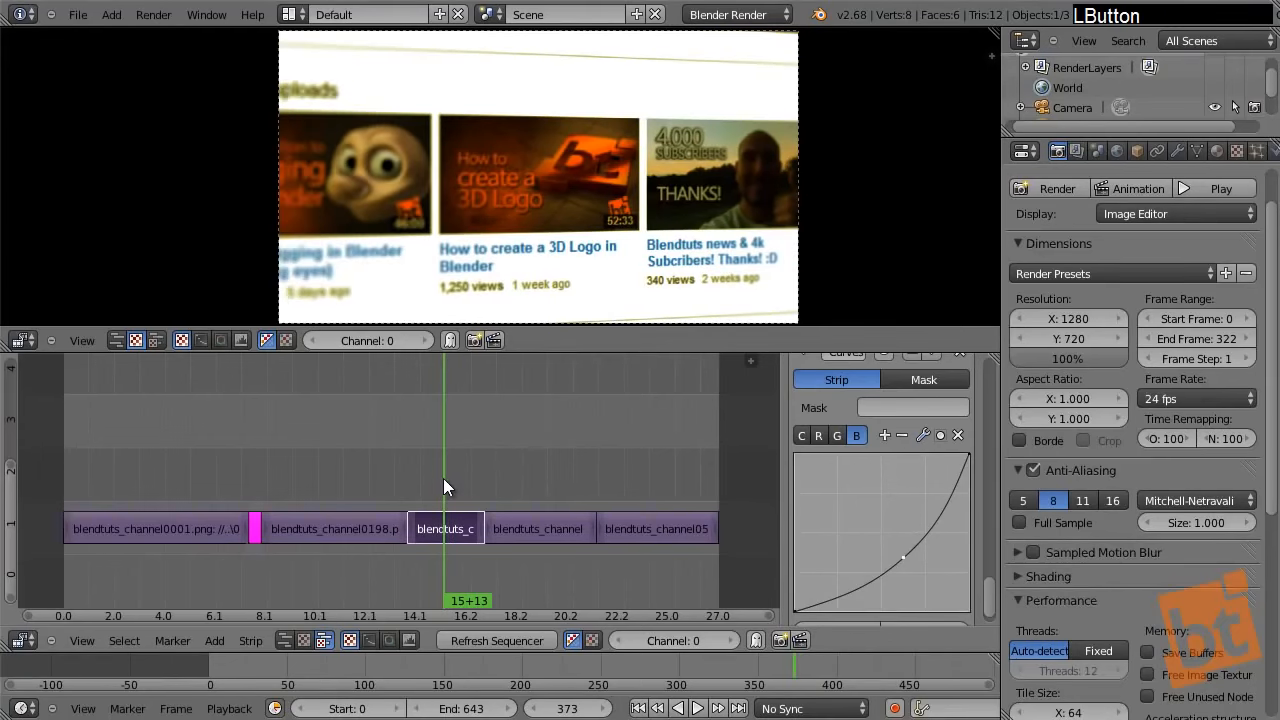
- Remove the Curves modifier from the third image strip and scrub over the strip to check it
{"action": "middle_click_drag", "start_coordinate": [894, 407], "coordinate": [901, 511]}
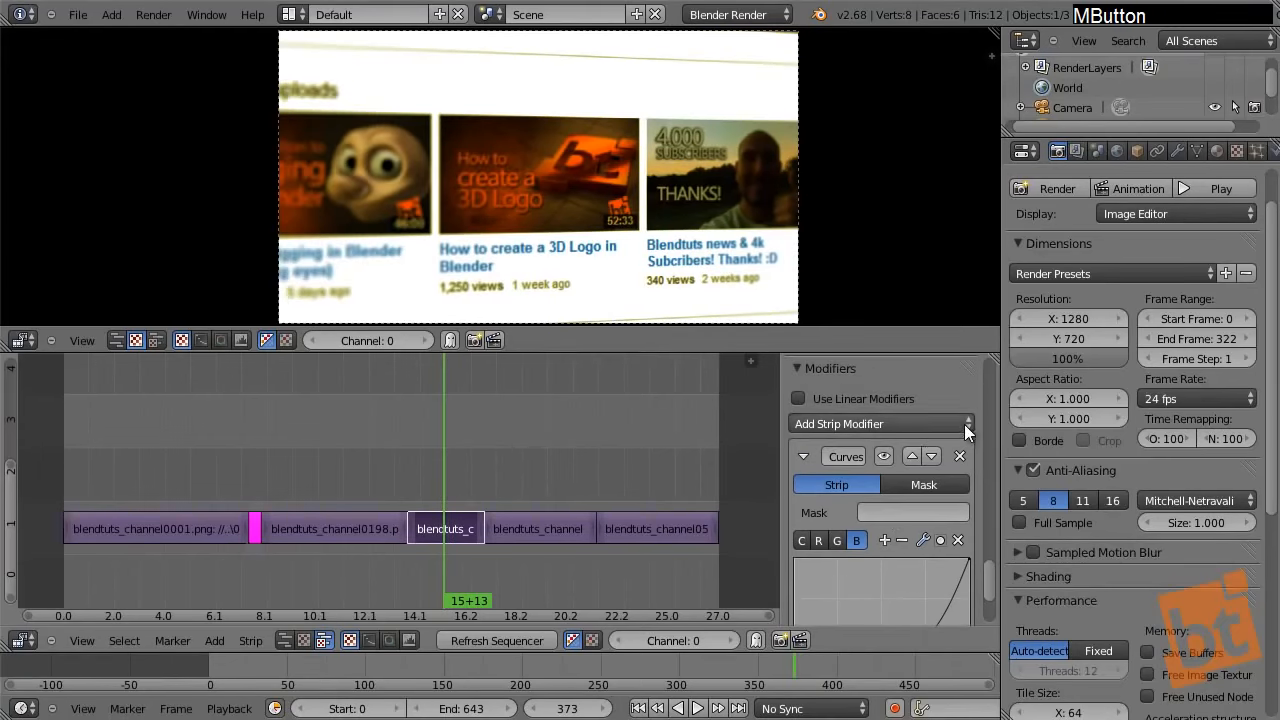
{"action": "left_click", "coordinate": [958, 458]}
{"action": "left_click_drag", "start_coordinate": [435, 497], "coordinate": [446, 487]}
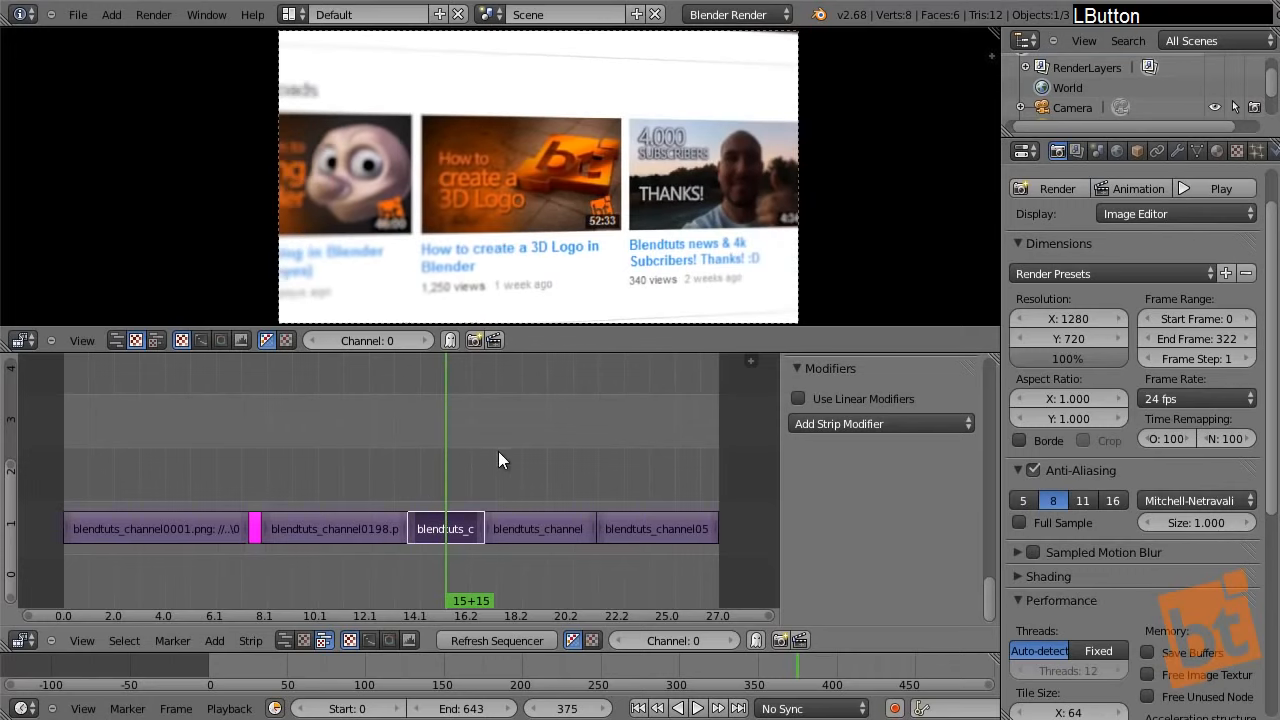
- Add an Adjustment Layer effect strip on channel 2 and extend it to span parts of the third and fourth image strips
{"action": "key", "text": "shift"}
{"action": "key", "text": "shift+a"}
{"action": "mouse_move", "coordinate": [506, 450]}
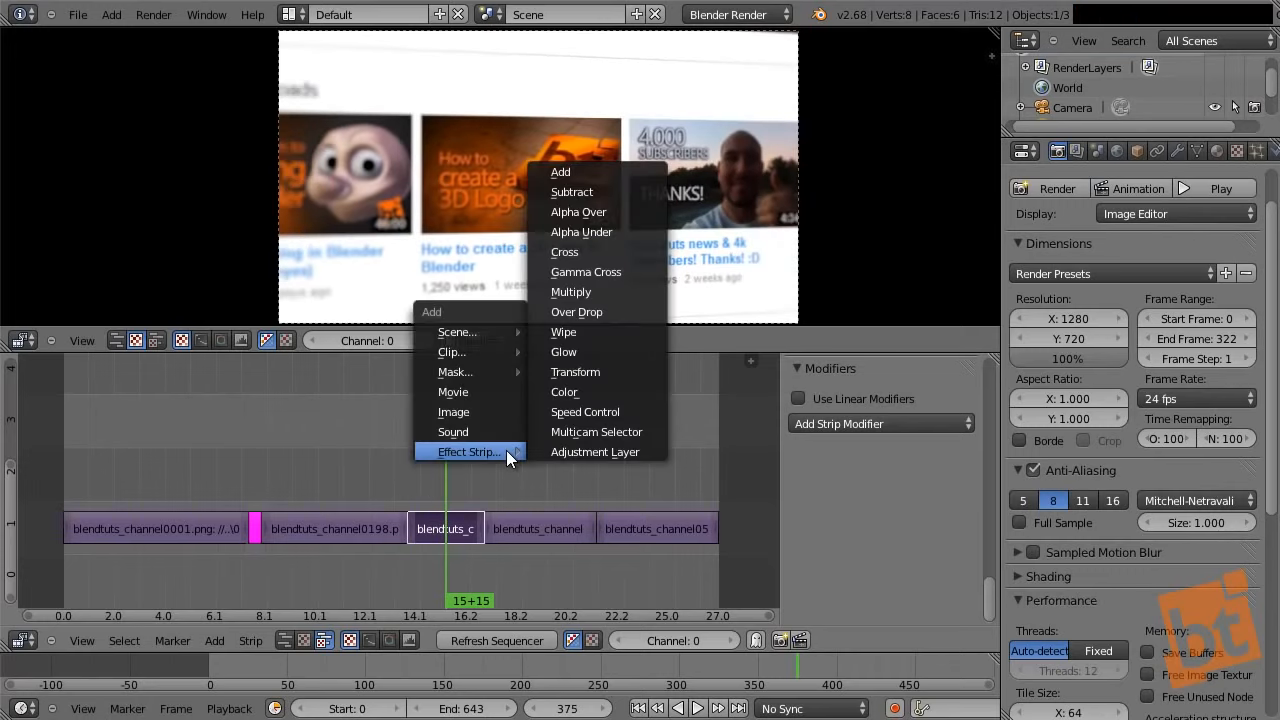
{"action": "left_click", "coordinate": [585, 451]}
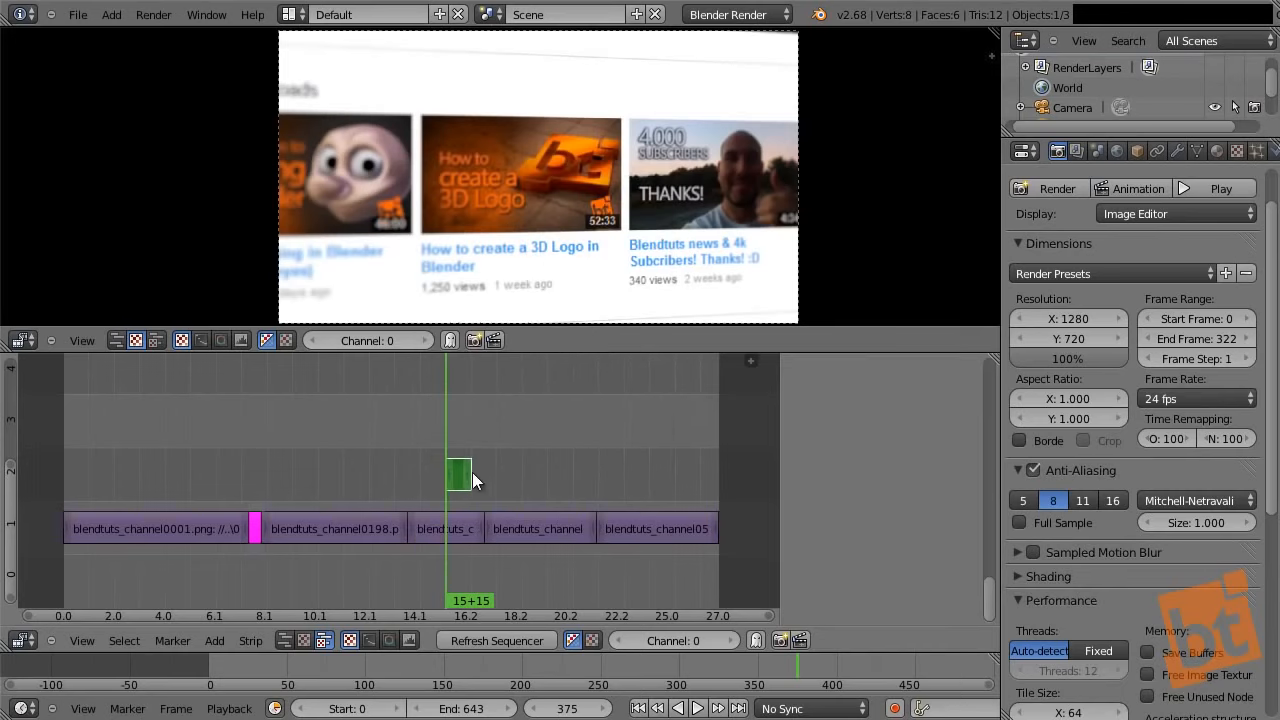
{"action": "right_click_drag", "start_coordinate": [475, 476], "coordinate": [560, 479]}
{"action": "right_click_drag", "start_coordinate": [437, 472], "coordinate": [444, 474]}
- Add a Curves modifier to the adjustment layer strip and shape its combined curve into a steep S
{"action": "middle_click_drag", "start_coordinate": [823, 378], "coordinate": [824, 654]}
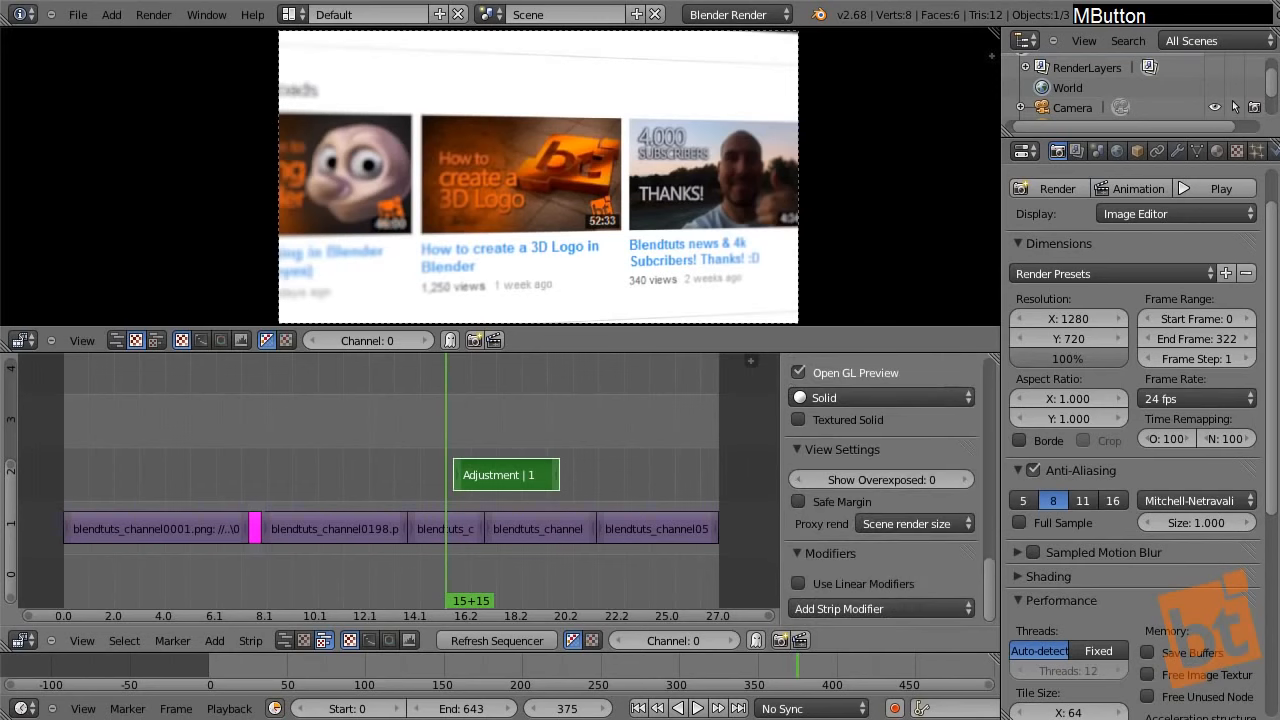
{"action": "left_click", "coordinate": [876, 605]}
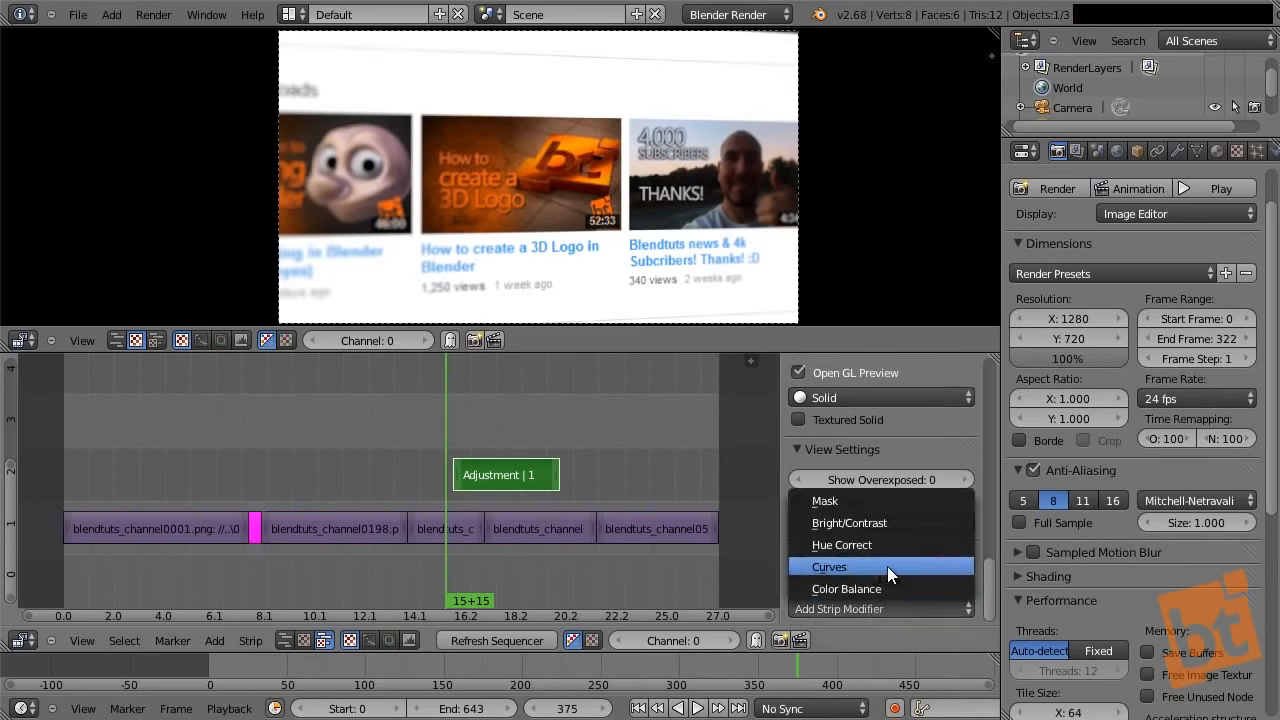
{"action": "left_click", "coordinate": [887, 566]}
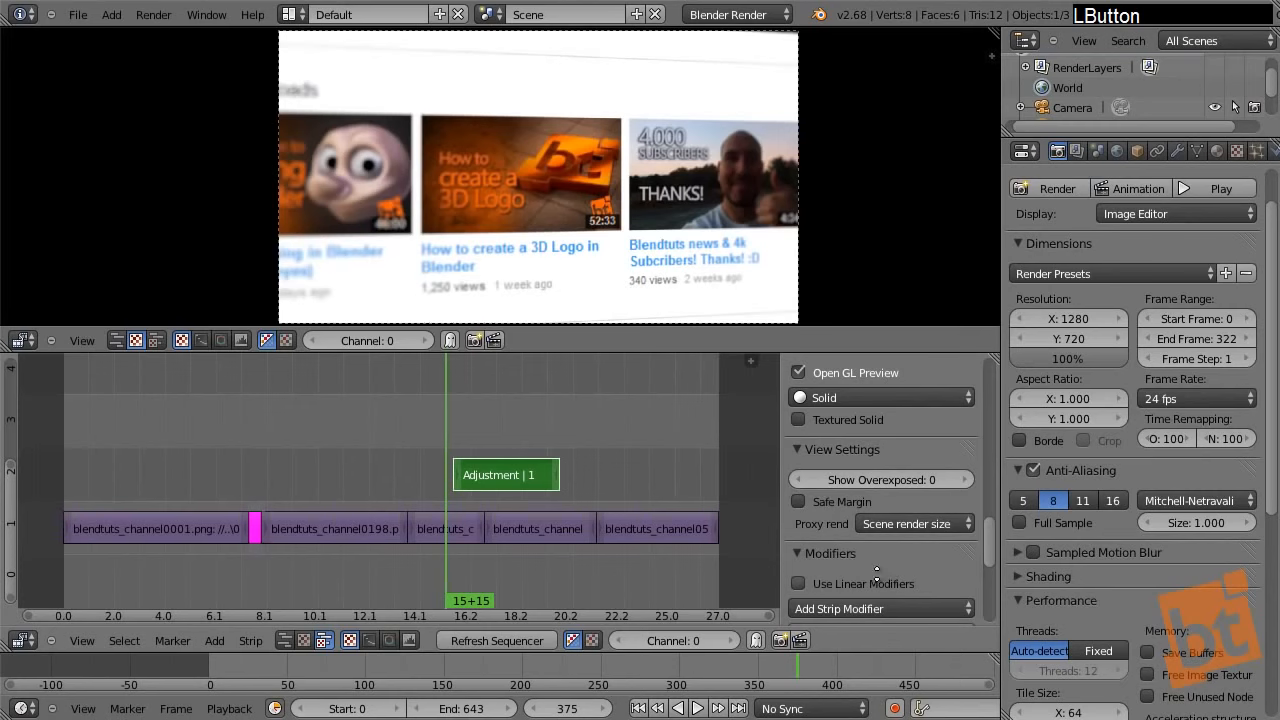
{"action": "middle_click_drag", "start_coordinate": [885, 563], "coordinate": [868, 300]}
{"action": "left_click_drag", "start_coordinate": [906, 506], "coordinate": [895, 470]}
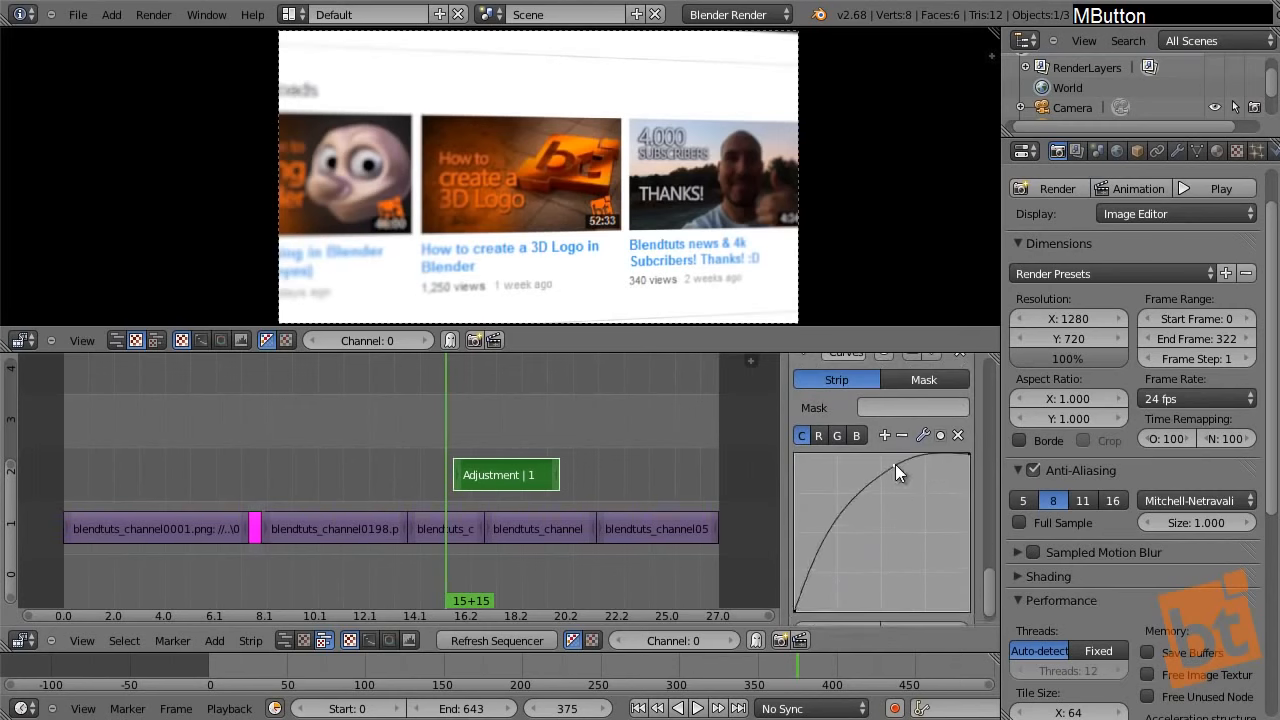
{"action": "left_click_drag", "start_coordinate": [852, 506], "coordinate": [851, 588]}
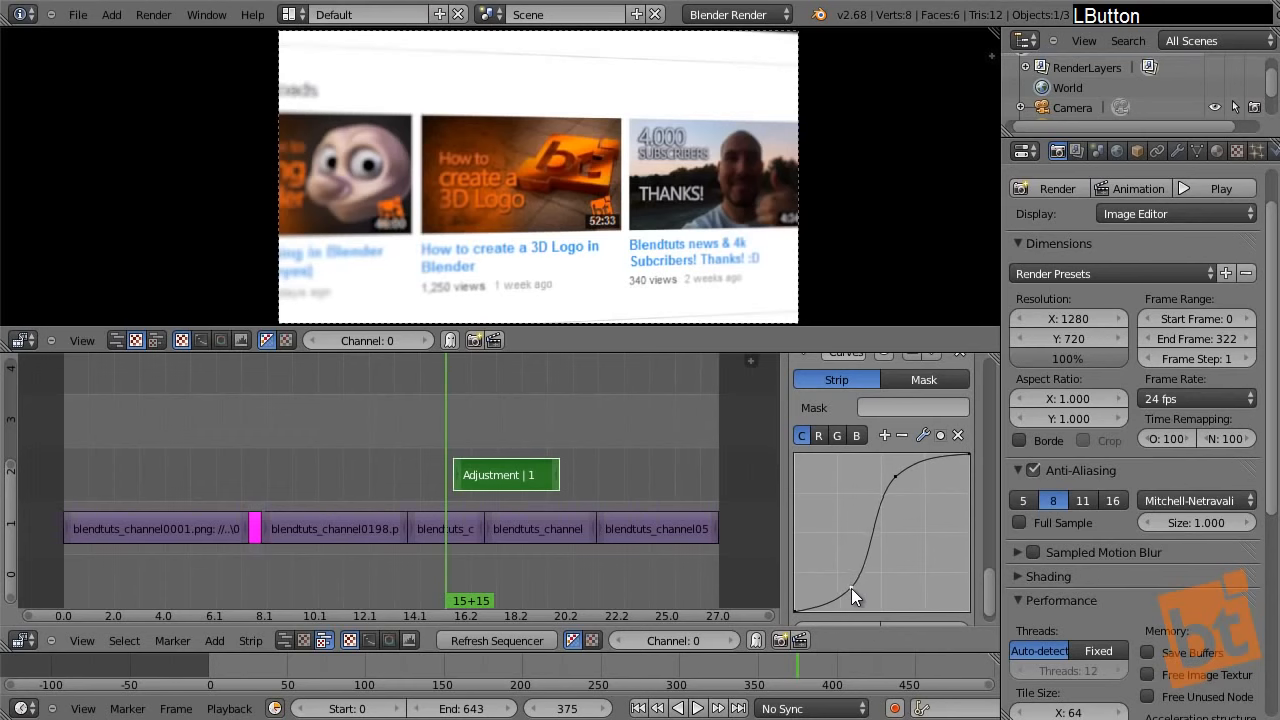
- Scrub and play back across the adjustment layer to preview its effect on the image strips below
{"action": "left_click_drag", "start_coordinate": [448, 418], "coordinate": [524, 422]}
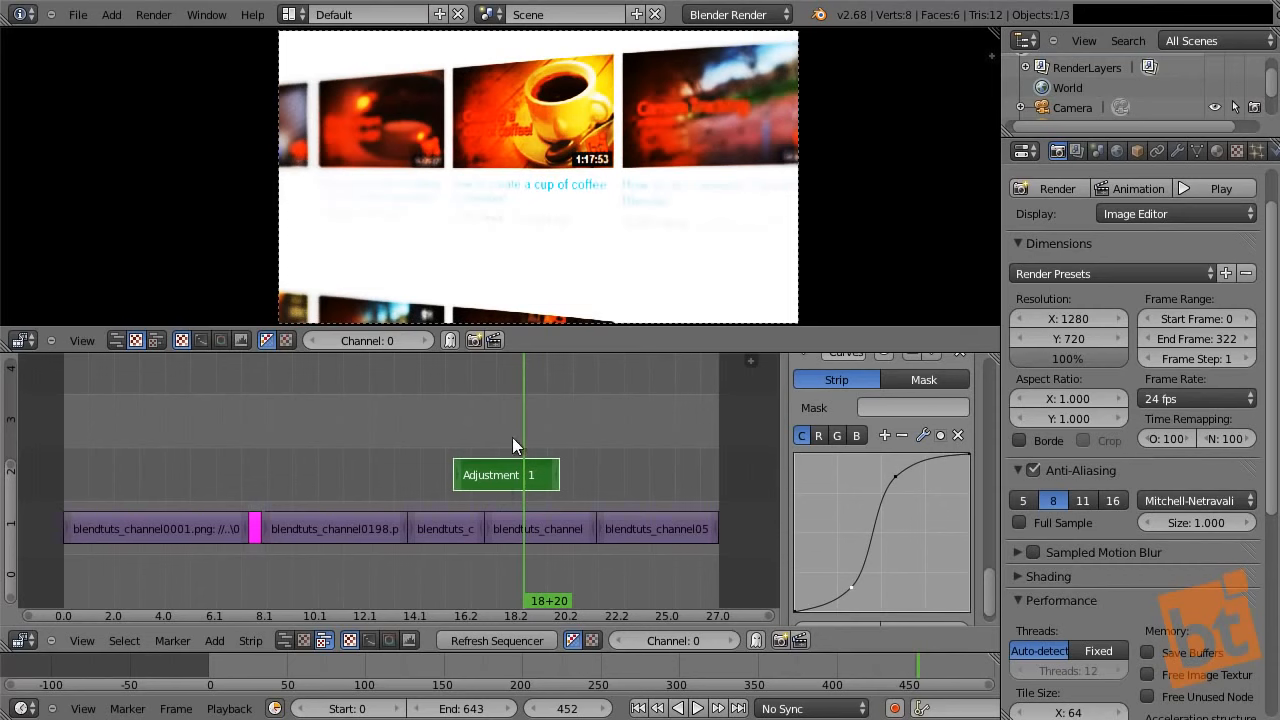
{"action": "left_click_drag", "start_coordinate": [512, 437], "coordinate": [457, 427]}
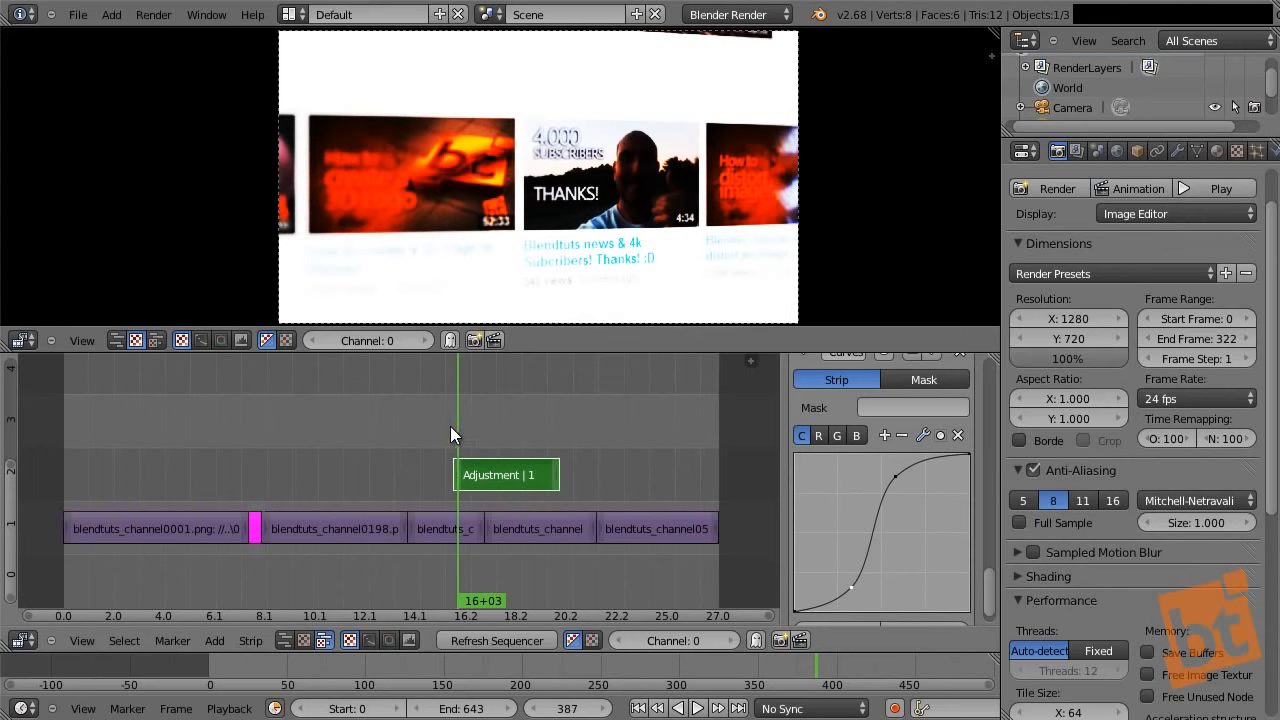
{"action": "left_click_drag", "start_coordinate": [452, 426], "coordinate": [421, 434]}
{"action": "key", "text": "alt+a"}
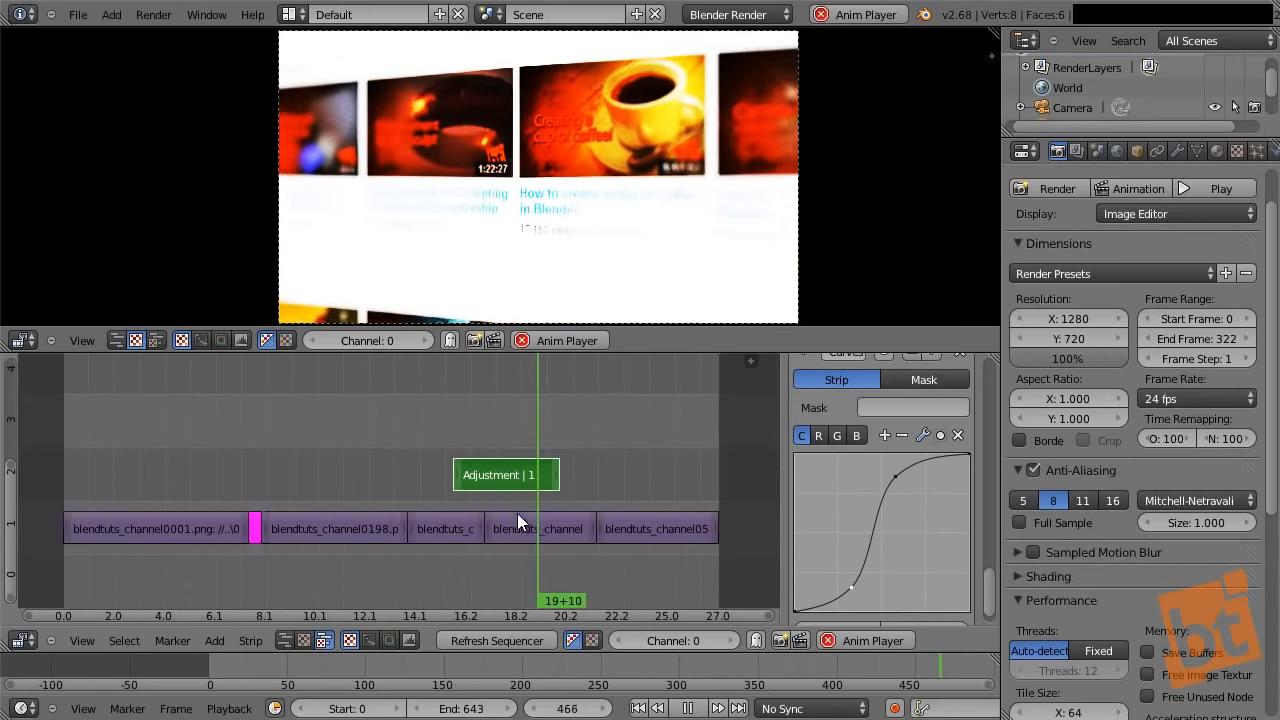
{"action": "left_click_drag", "start_coordinate": [453, 435], "coordinate": [491, 474]}
{"action": "key", "text": "alt+a"}
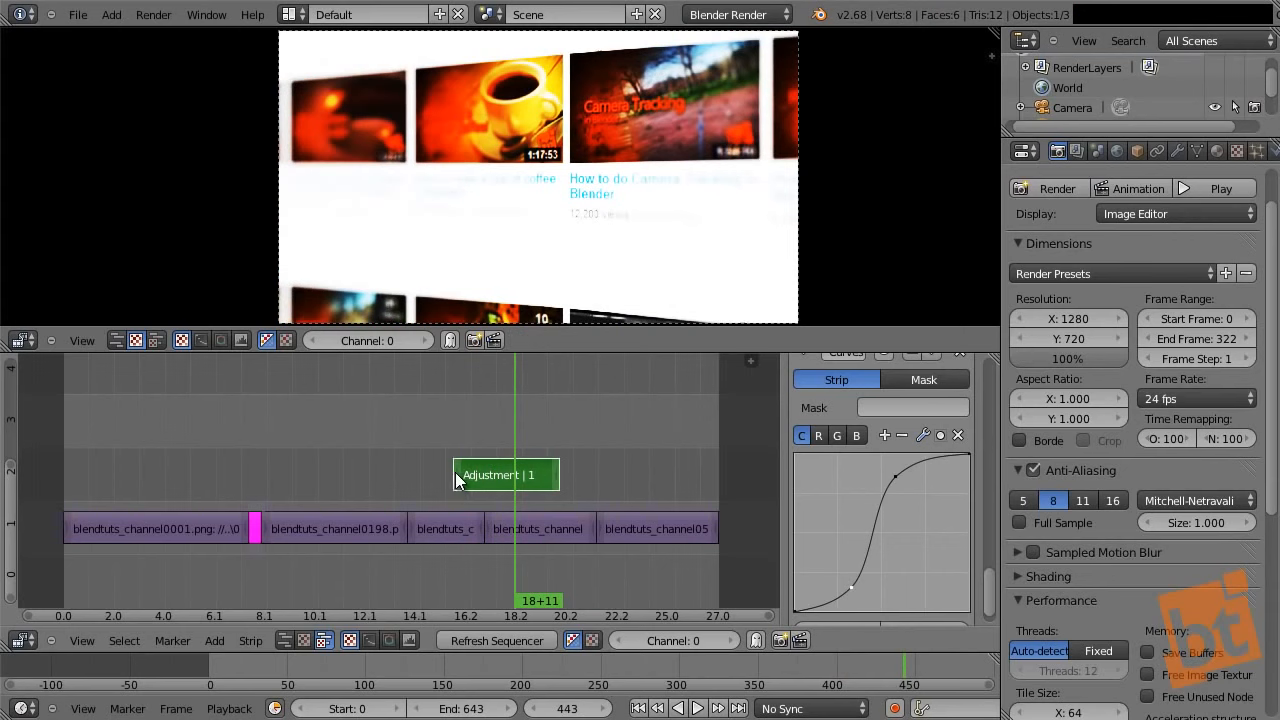
- Extend the start of the adjustment layer strip back to frame 116 and play back over the first strips and the transition
{"action": "right_click_drag", "start_coordinate": [455, 472], "coordinate": [173, 481]}
{"action": "left_click", "coordinate": [160, 437]}
{"action": "key", "text": "alt+a"}
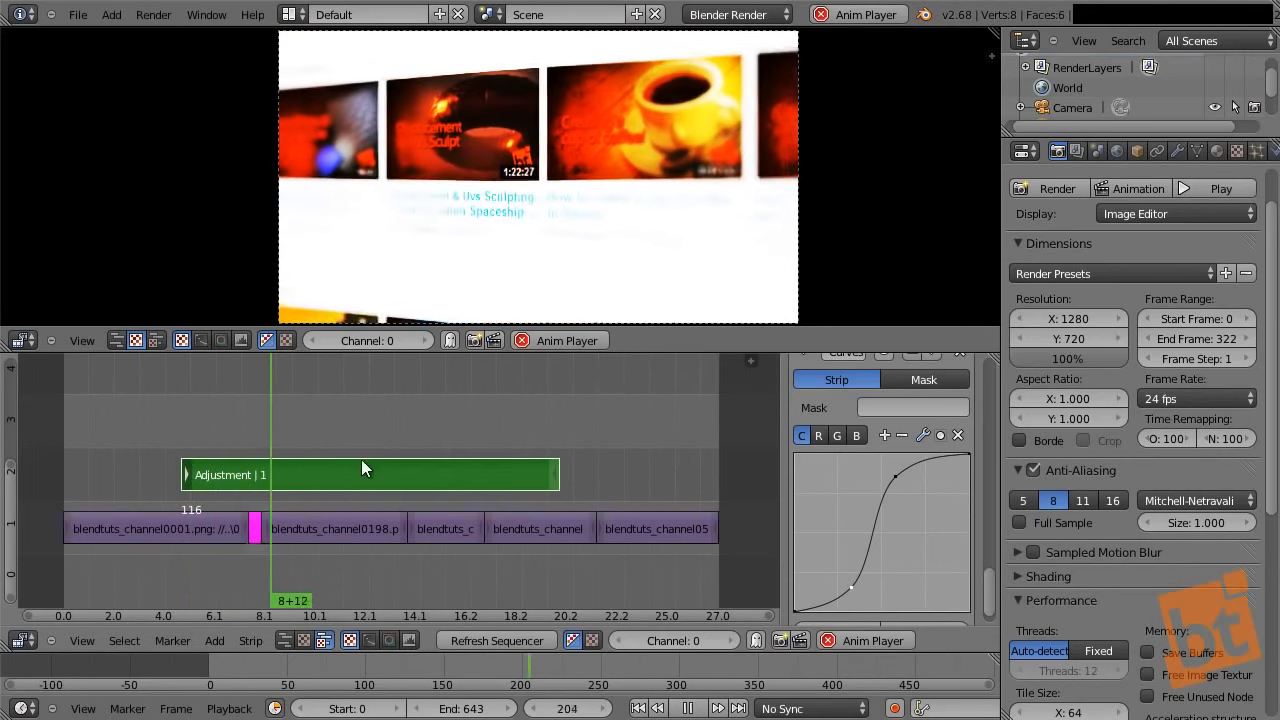
{"action": "mouse_move", "coordinate": [212, 437]}
{"action": "left_mouse_down"}
{"action": "mouse_move", "coordinate": [227, 439]}
{"action": "mouse_move", "coordinate": [210, 443]}
{"action": "mouse_move", "coordinate": [218, 452]}
{"action": "left_mouse_up"}
{"action": "left_click_drag", "start_coordinate": [218, 536], "coordinate": [218, 532]}
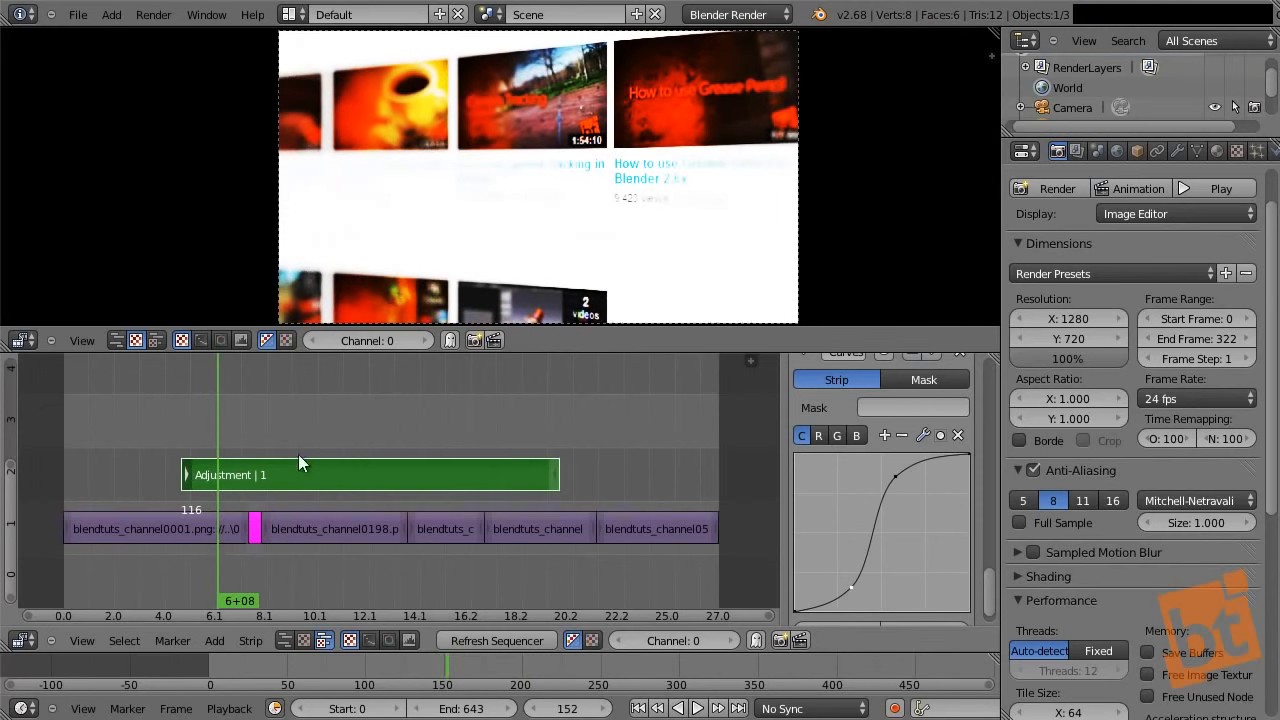
{"action": "left_click_drag", "start_coordinate": [260, 413], "coordinate": [453, 440]}
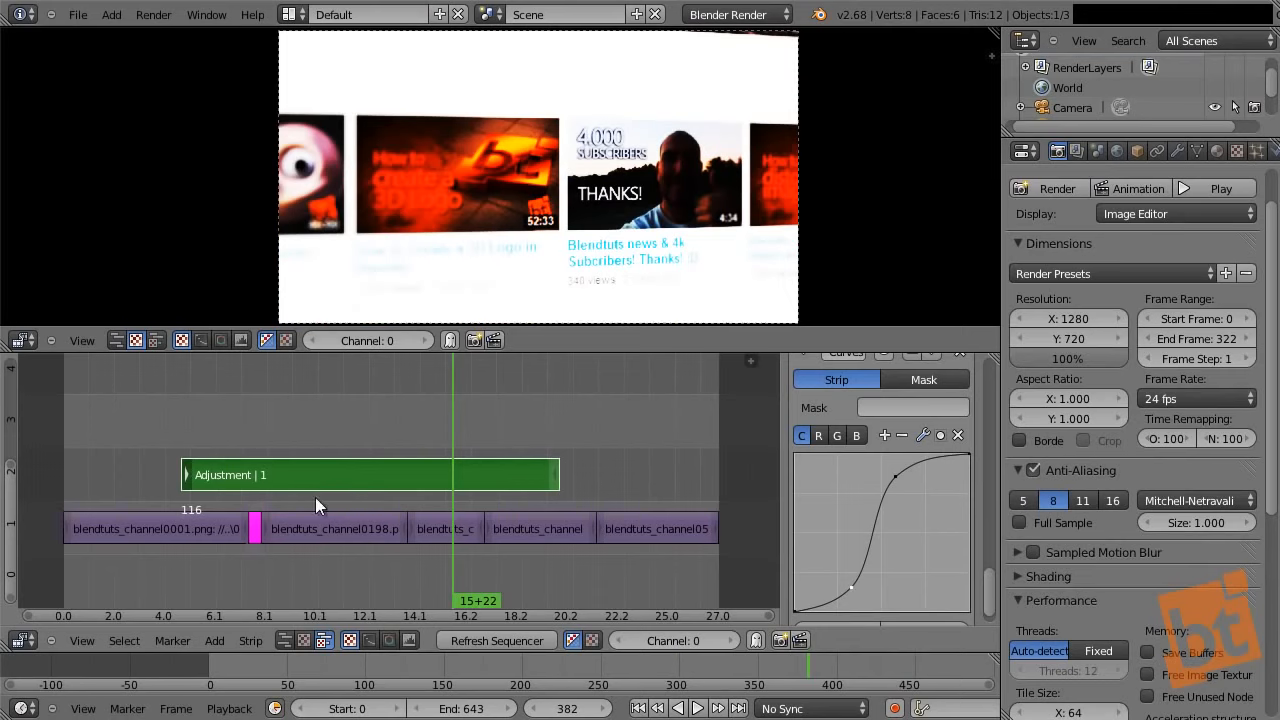
- Refresh the sequencer and replay the sequence from before the start of the lengthened adjustment layer
{"action": "left_click", "coordinate": [494, 641]}
{"action": "left_click_drag", "start_coordinate": [180, 410], "coordinate": [157, 436]}
{"action": "key", "text": "alt+a"}
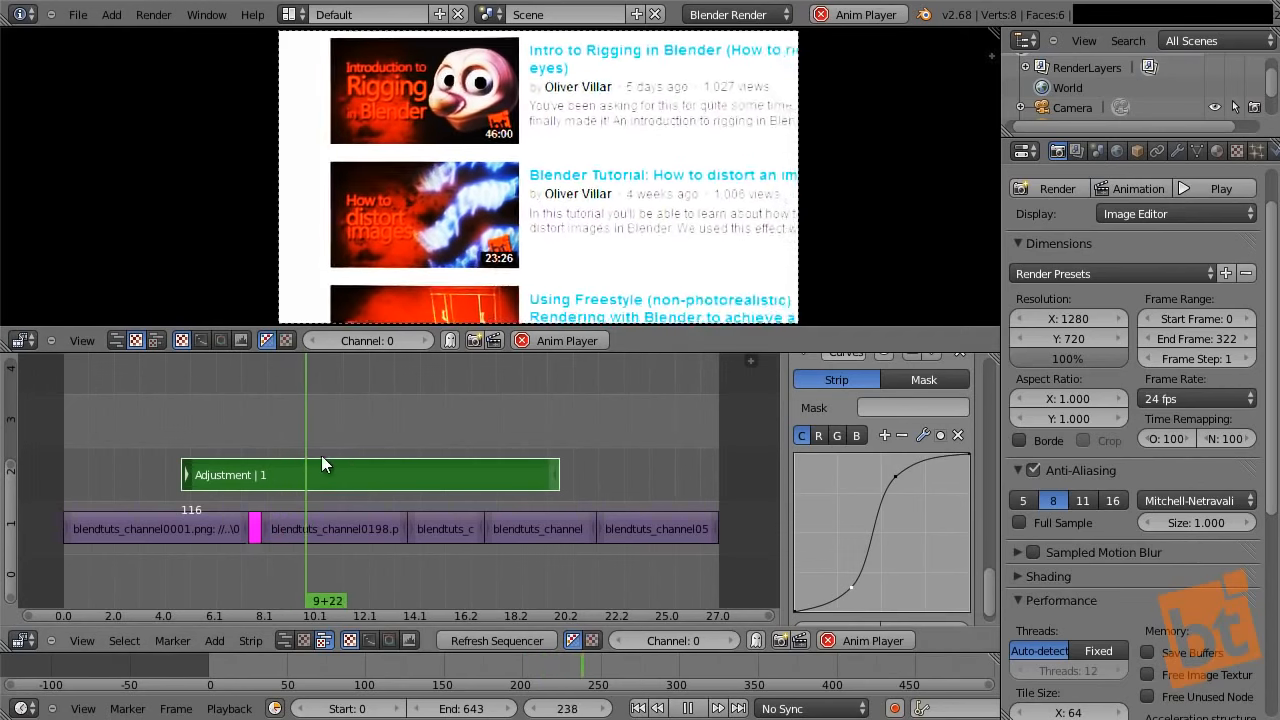
{"action": "key", "text": "alt+a"}
- Shorten the adjustment layer so it starts at frame 301 and play back over its beginning
{"action": "right_click_drag", "start_coordinate": [188, 478], "coordinate": [389, 477]}
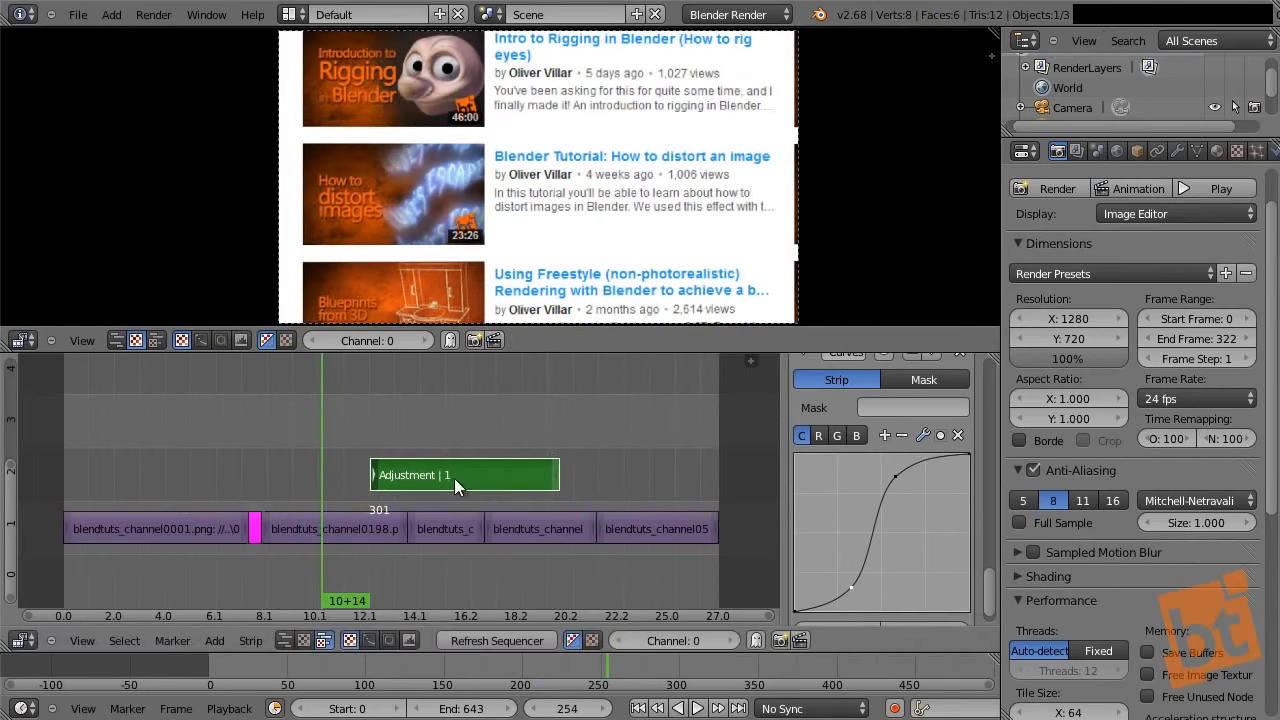
{"action": "right_click", "coordinate": [466, 475]}
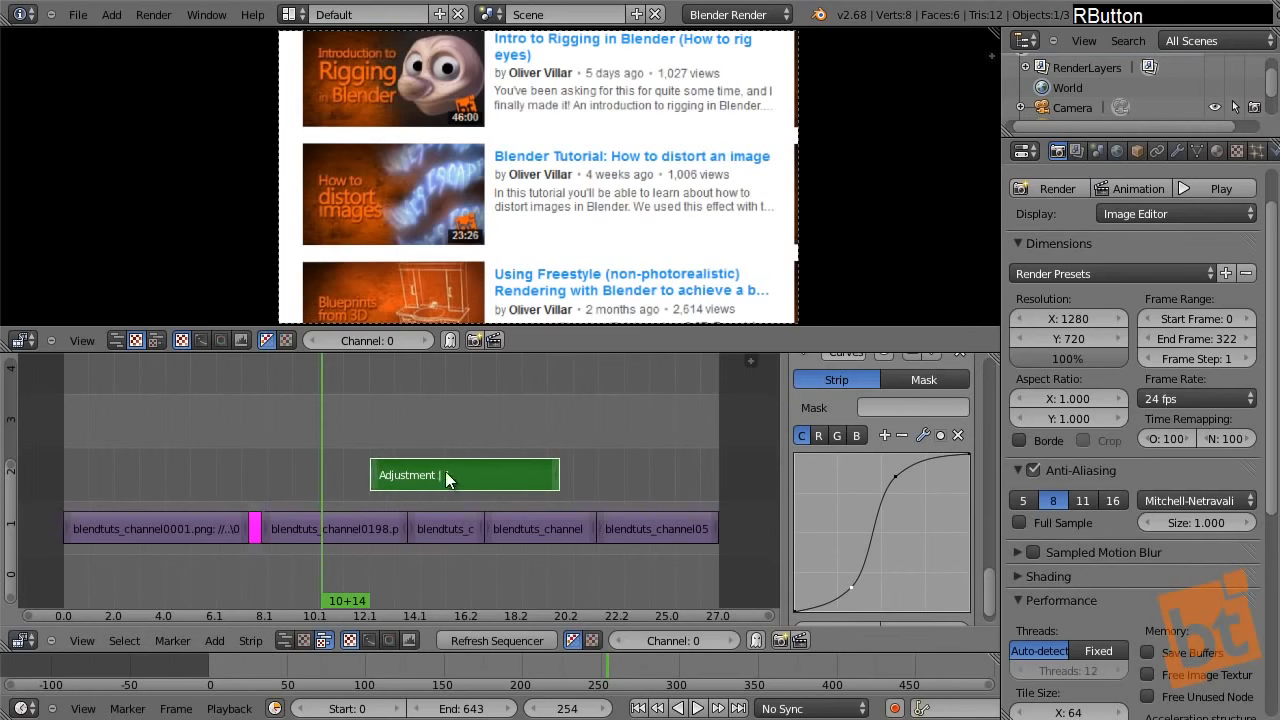
{"action": "mouse_move", "coordinate": [350, 429]}
{"action": "left_mouse_down"}
{"action": "mouse_move", "coordinate": [371, 439]}
{"action": "mouse_move", "coordinate": [340, 442]}
{"action": "left_mouse_up"}
{"action": "key", "text": "alt+a"}
{"action": "key", "text": "alt+a"}
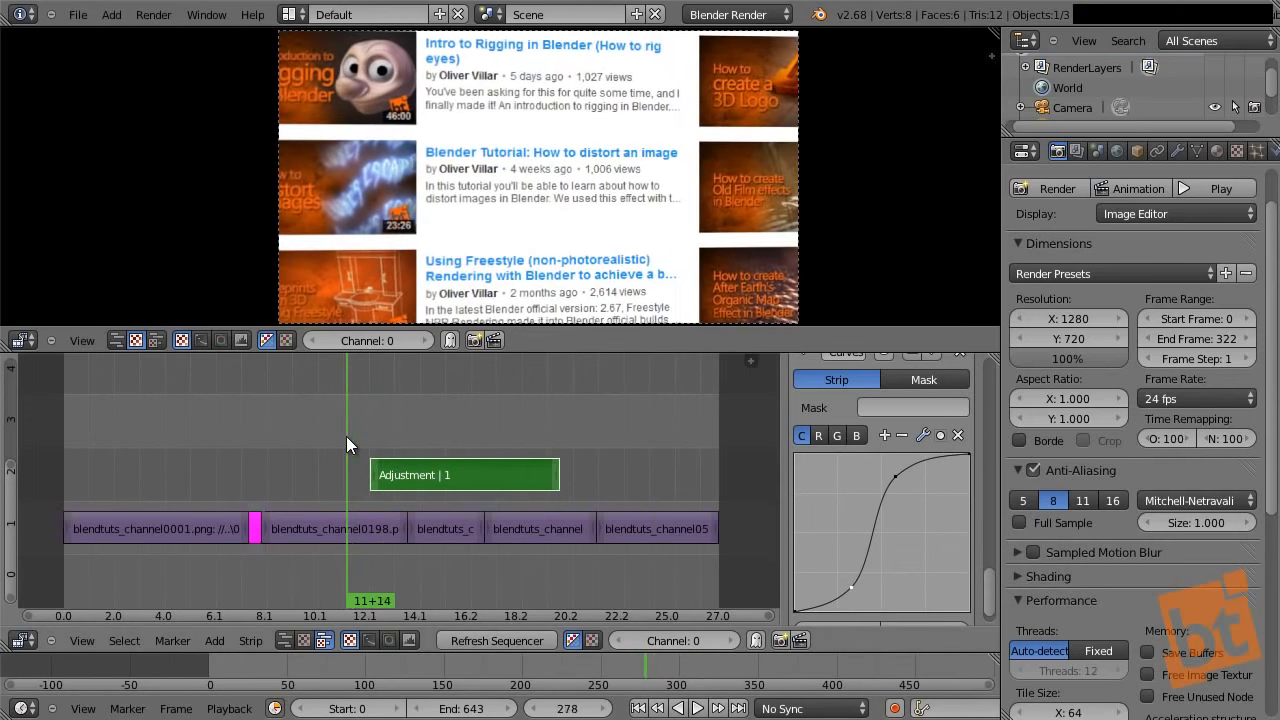
{"action": "key", "text": "alt+a"}
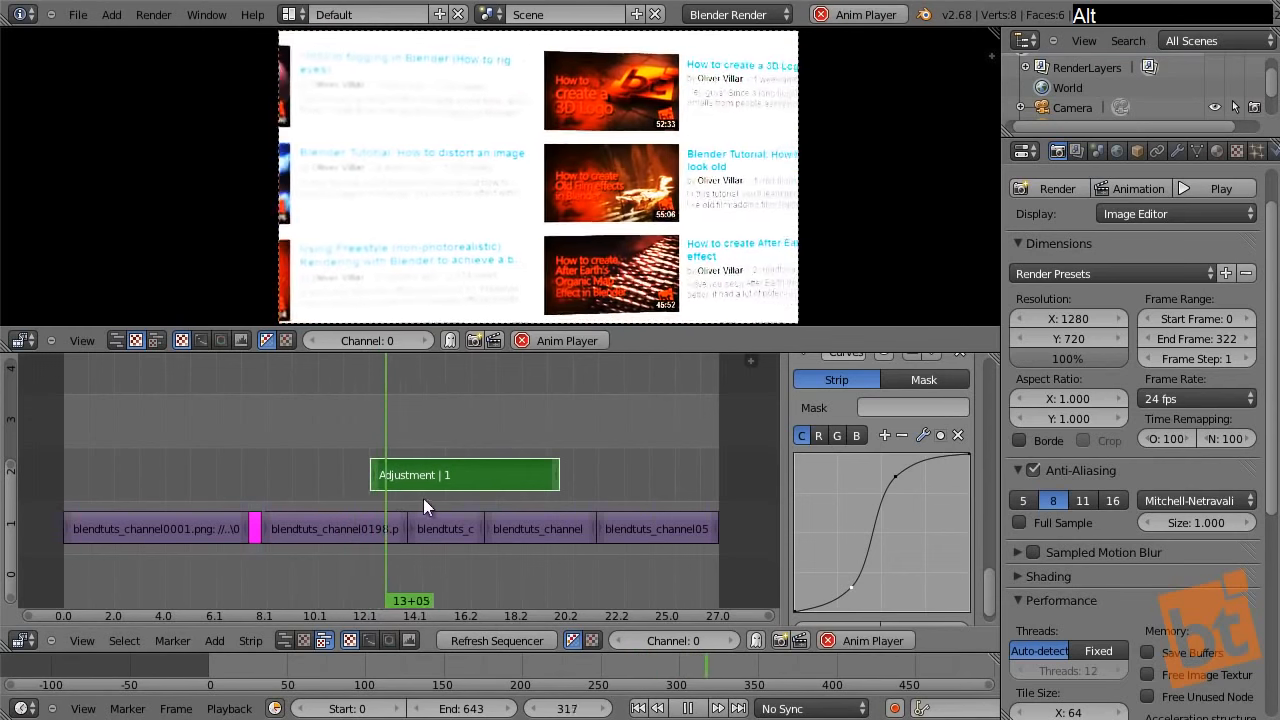
{"action": "left_click", "coordinate": [320, 450]}
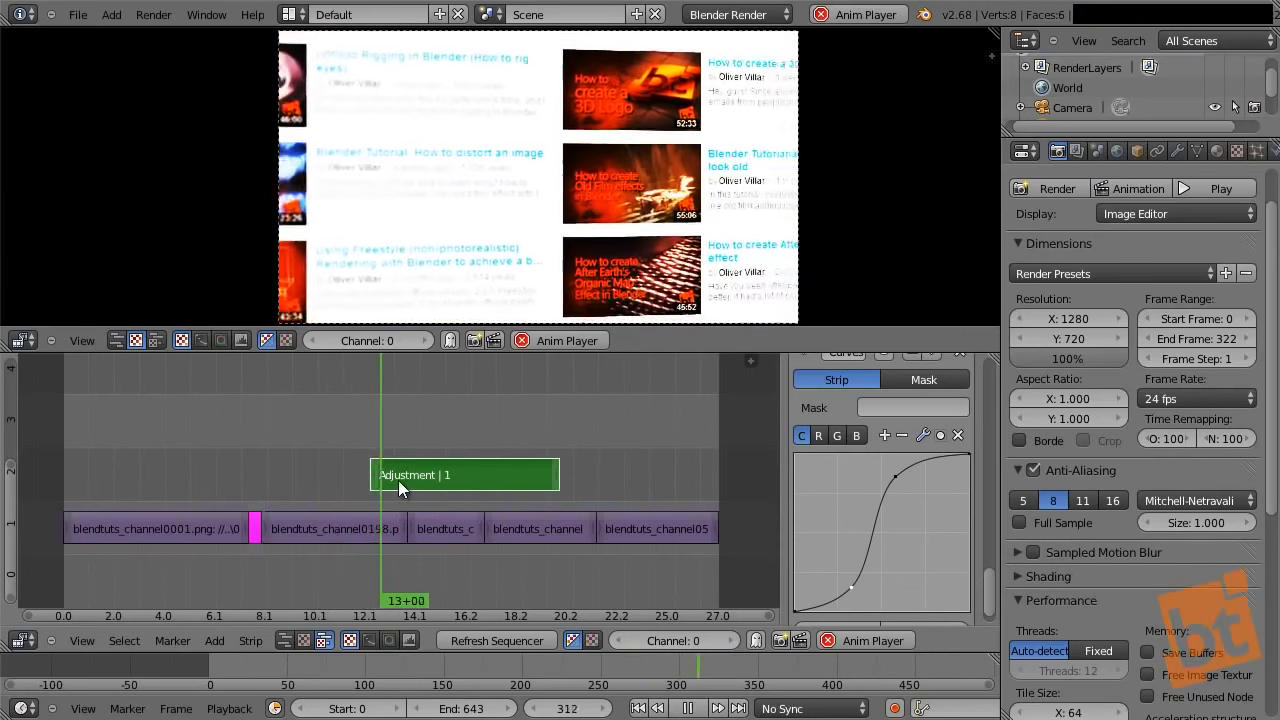
{"action": "left_click", "coordinate": [350, 473]}
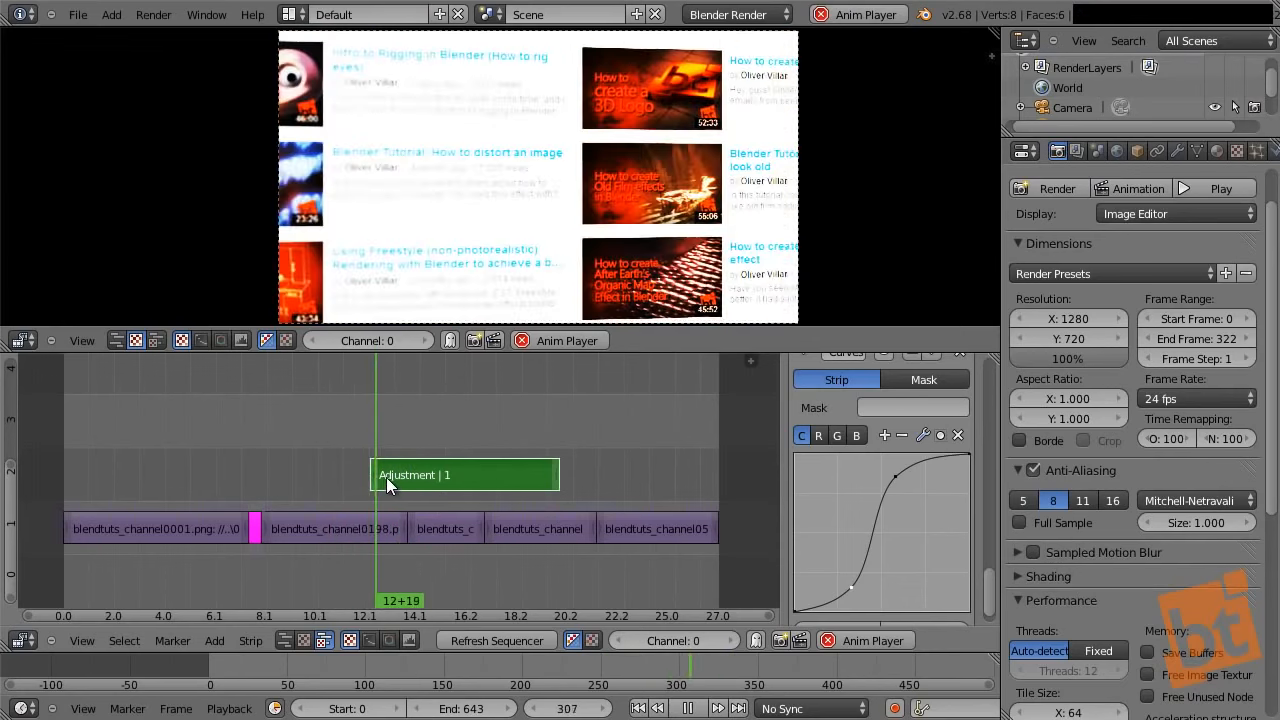
{"action": "key", "text": "alt+a"}
{"action": "left_click", "coordinate": [372, 438]}
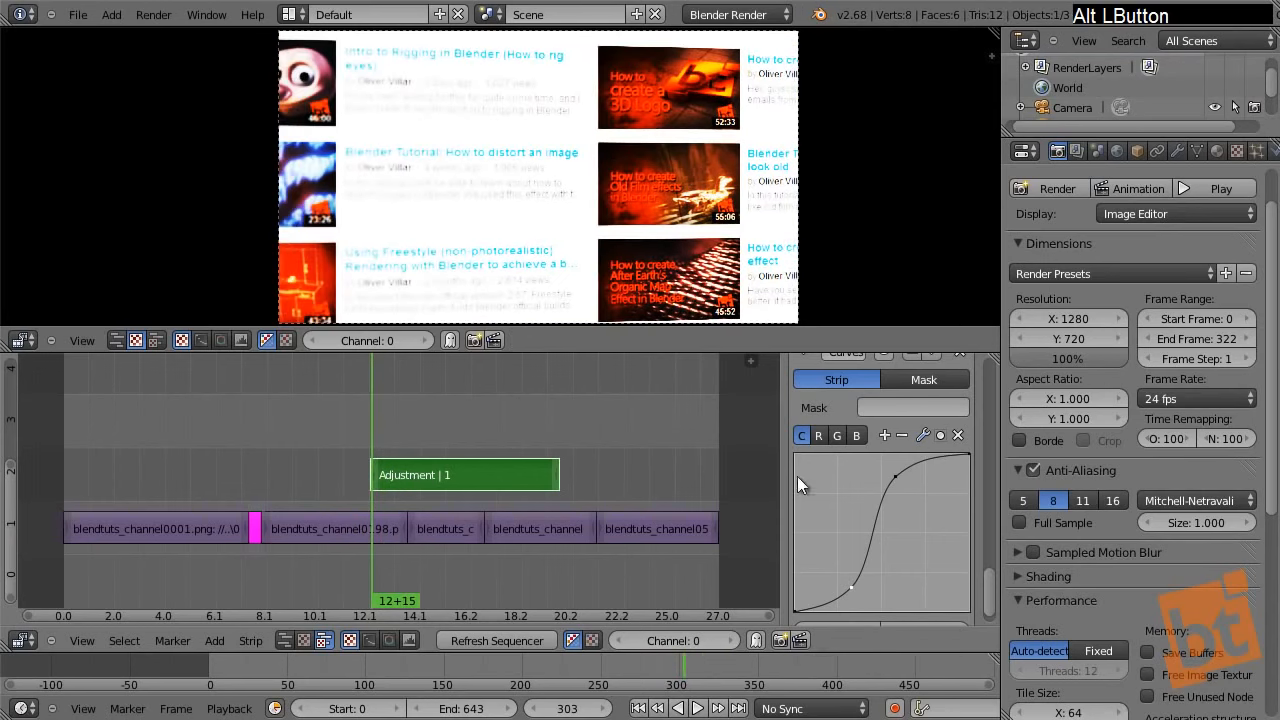
- Set the adjustment layer's opacity to 0 and keyframe it at frame 303
{"action": "mouse_move", "coordinate": [905, 497]}
{"action": "middle_mouse_down"}
{"action": "mouse_move", "coordinate": [920, 549]}
{"action": "mouse_move", "coordinate": [900, 397]}
{"action": "mouse_move", "coordinate": [880, 426]}
{"action": "mouse_move", "coordinate": [862, 390]}
{"action": "middle_mouse_up"}
{"action": "middle_click_drag", "start_coordinate": [856, 620], "coordinate": [848, 358]}
{"action": "middle_click_drag", "start_coordinate": [852, 425], "coordinate": [862, 515]}
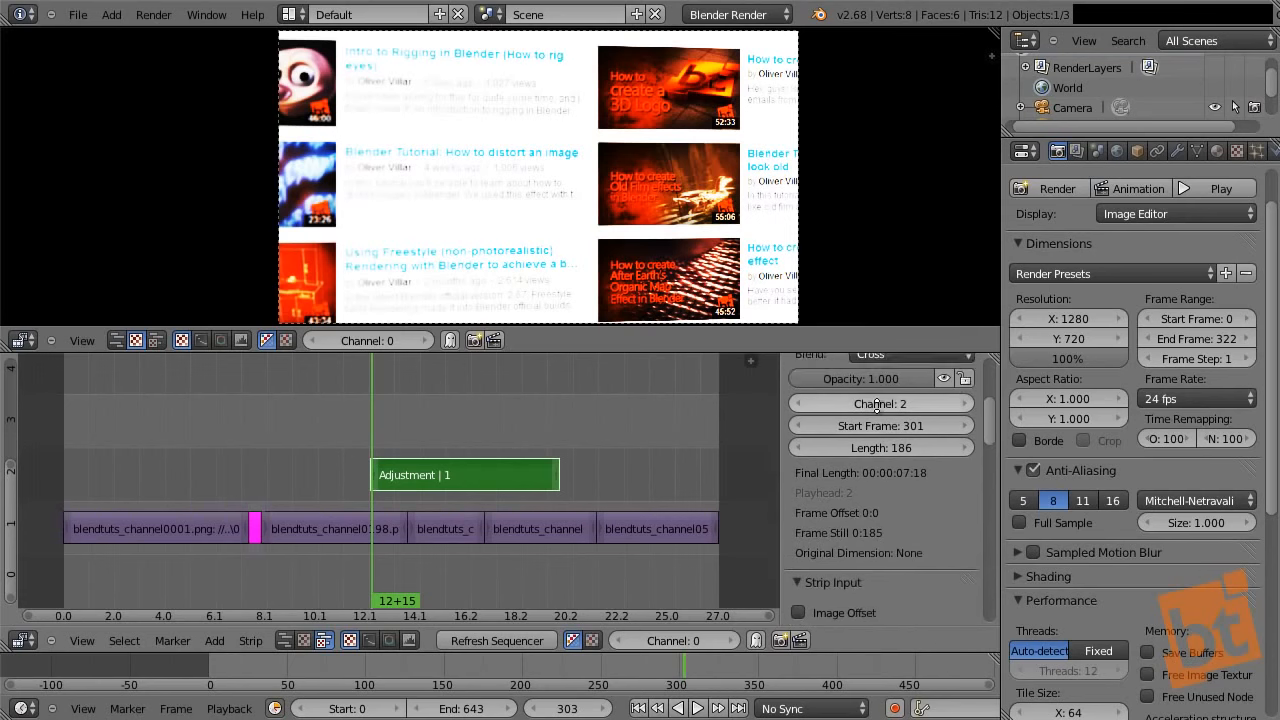
{"action": "middle_click_drag", "start_coordinate": [877, 404], "coordinate": [856, 454]}
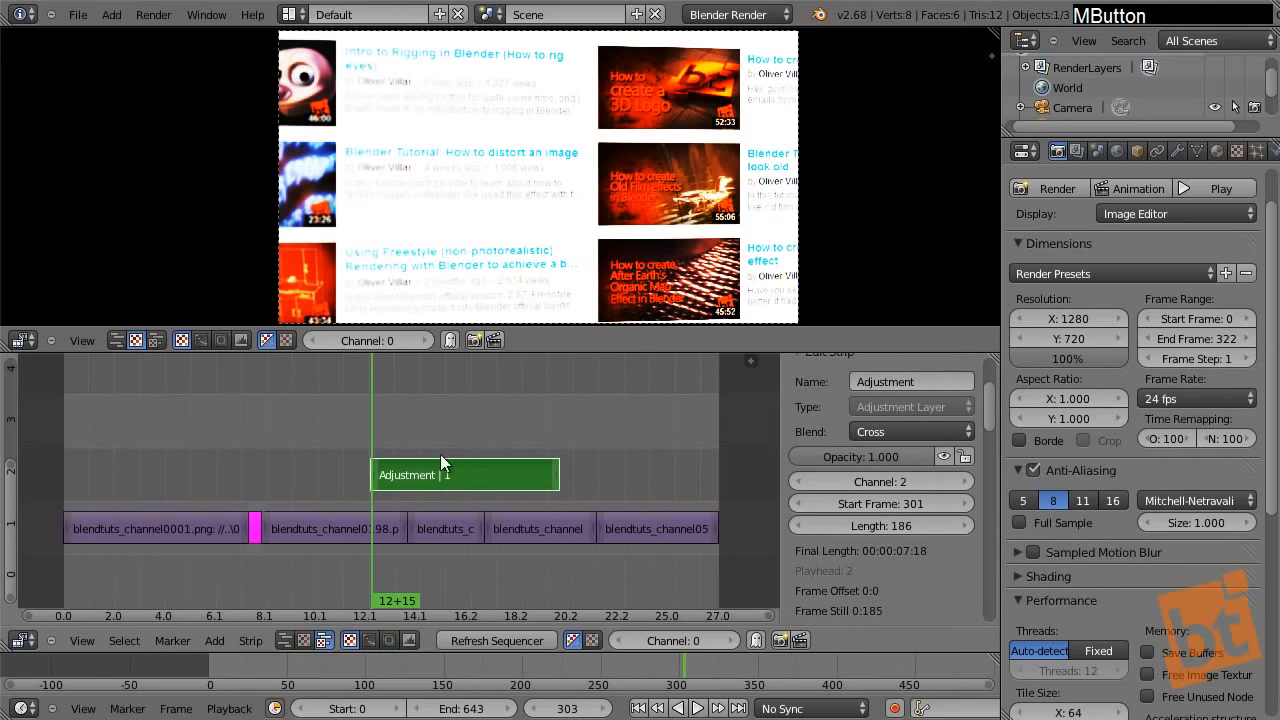
{"action": "left_click", "coordinate": [371, 432]}
{"action": "left_click_drag", "start_coordinate": [371, 431], "coordinate": [373, 434]}
{"action": "left_click_drag", "start_coordinate": [887, 457], "coordinate": [718, 456]}
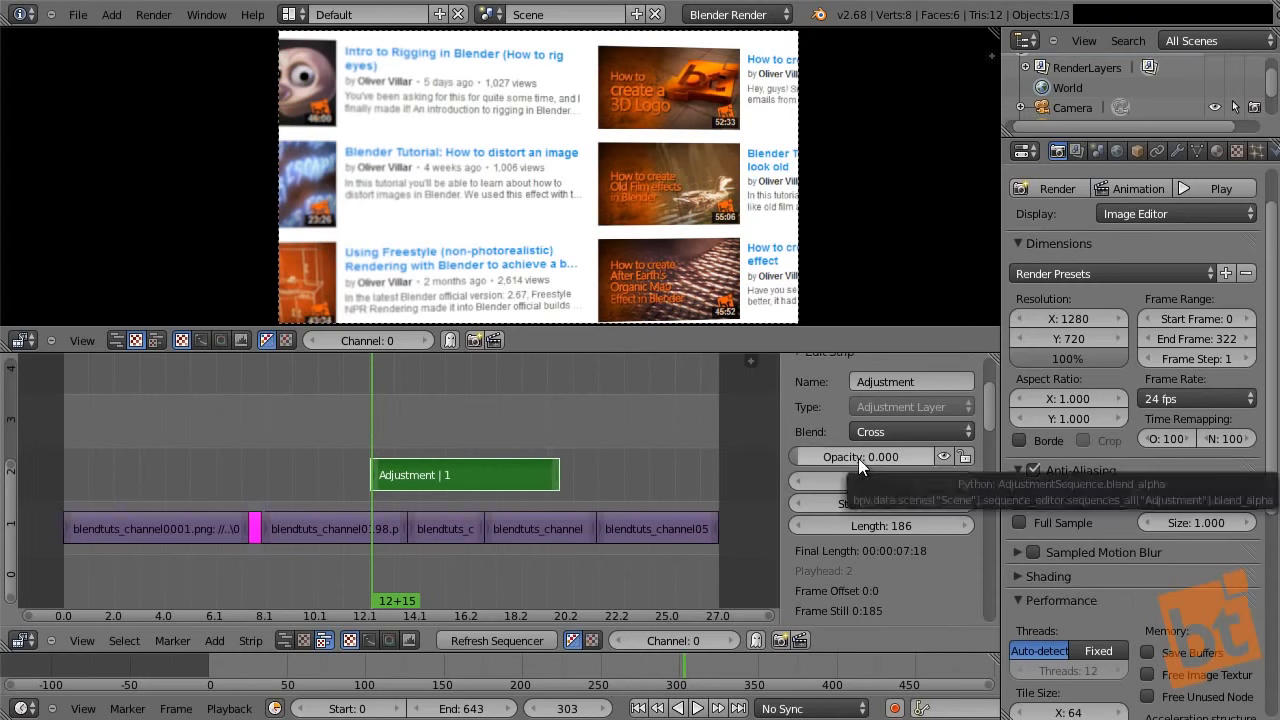
{"action": "key", "text": "i"}
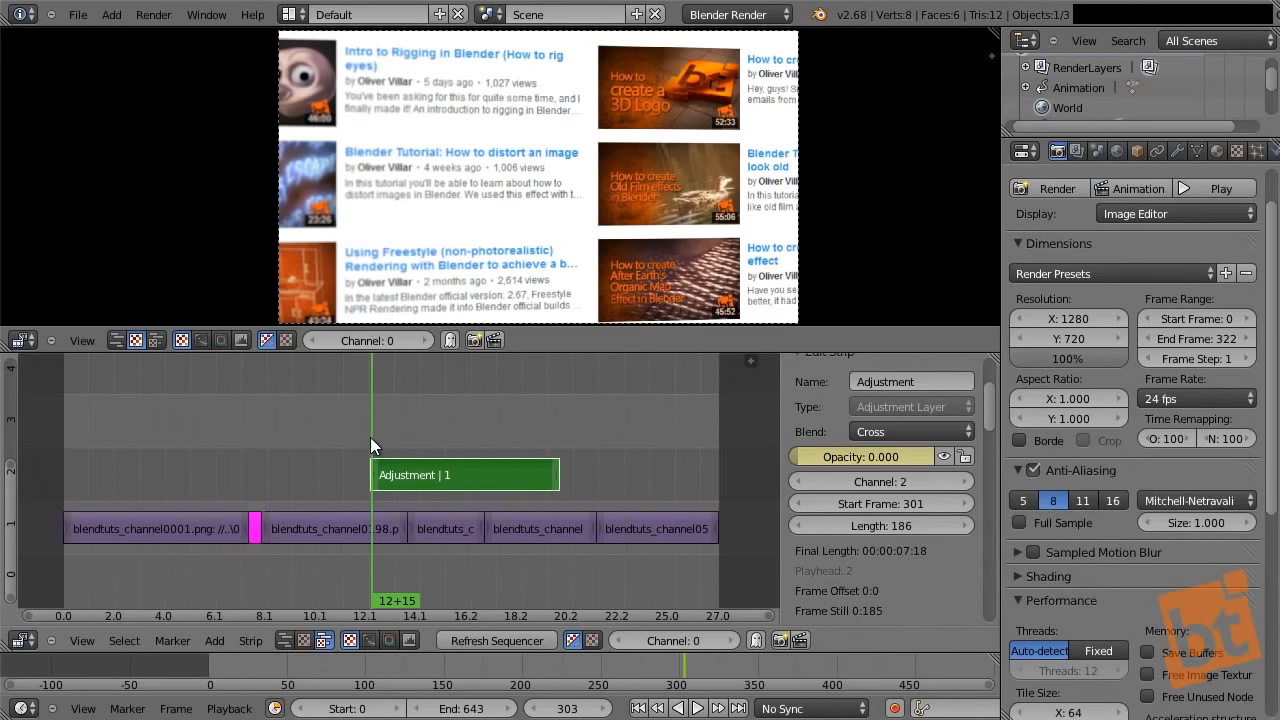
- Keyframe the adjustment layer's opacity at 1 on frame 331
{"action": "left_click_drag", "start_coordinate": [388, 445], "coordinate": [400, 448]}
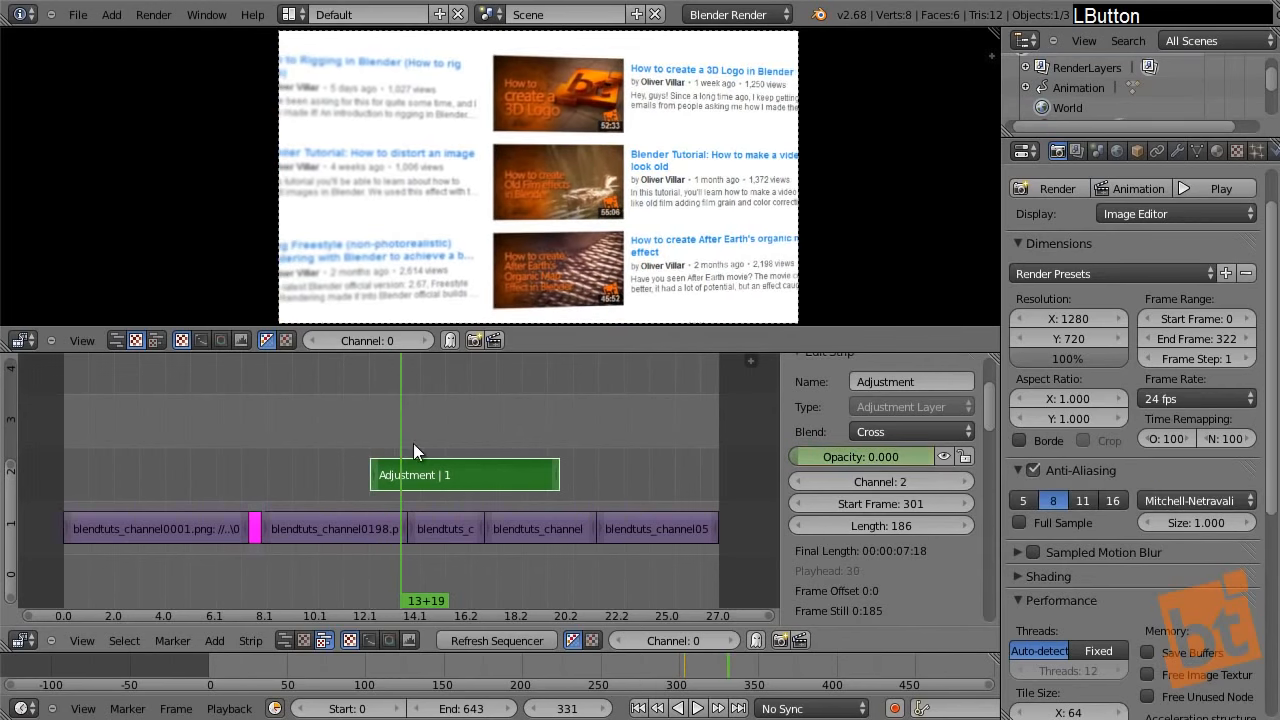
{"action": "left_click_drag", "start_coordinate": [857, 453], "coordinate": [1094, 462]}
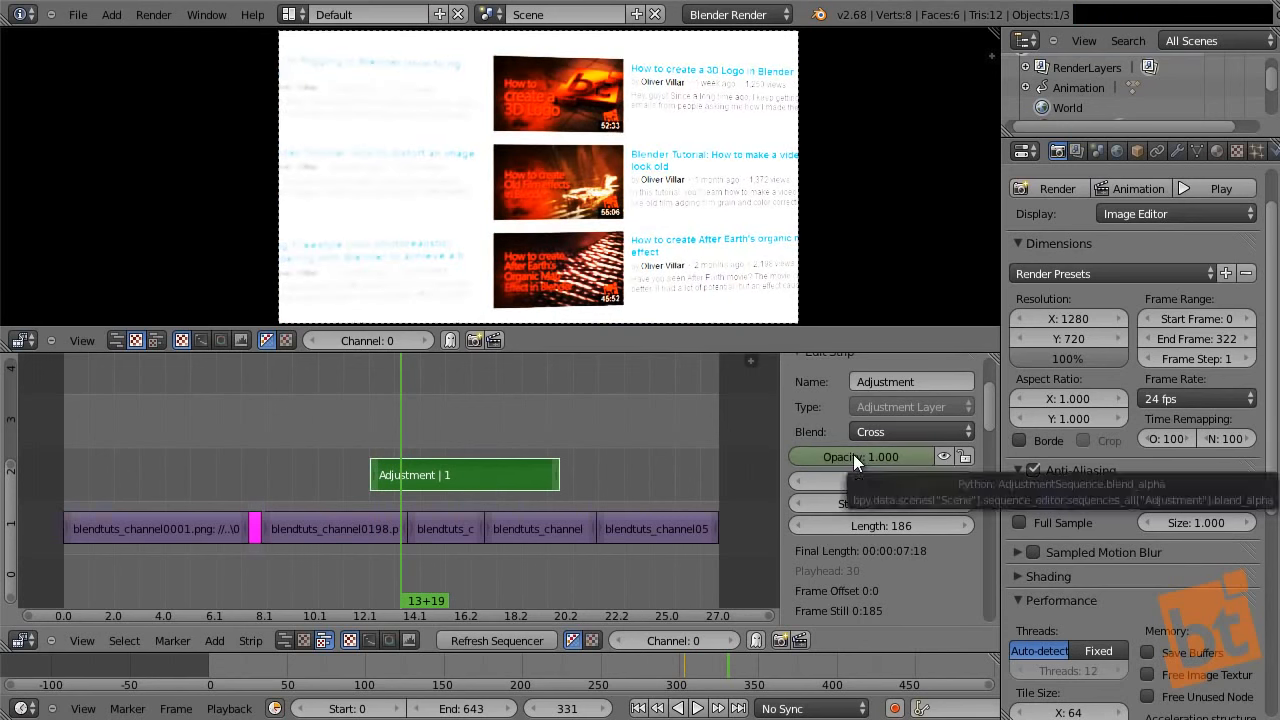
{"action": "key", "text": "i"}
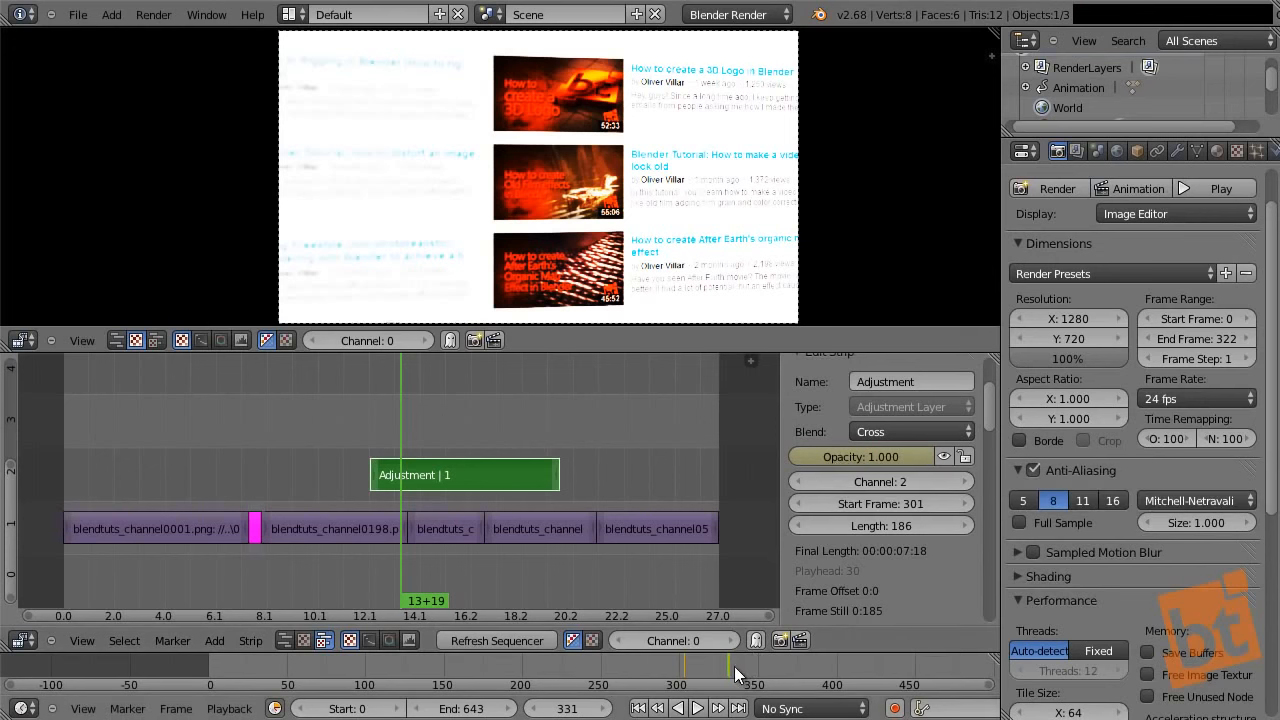
- Scrub and play back over the start of the adjustment layer to preview the opacity fade-in
{"action": "left_click_drag", "start_coordinate": [721, 668], "coordinate": [691, 672]}
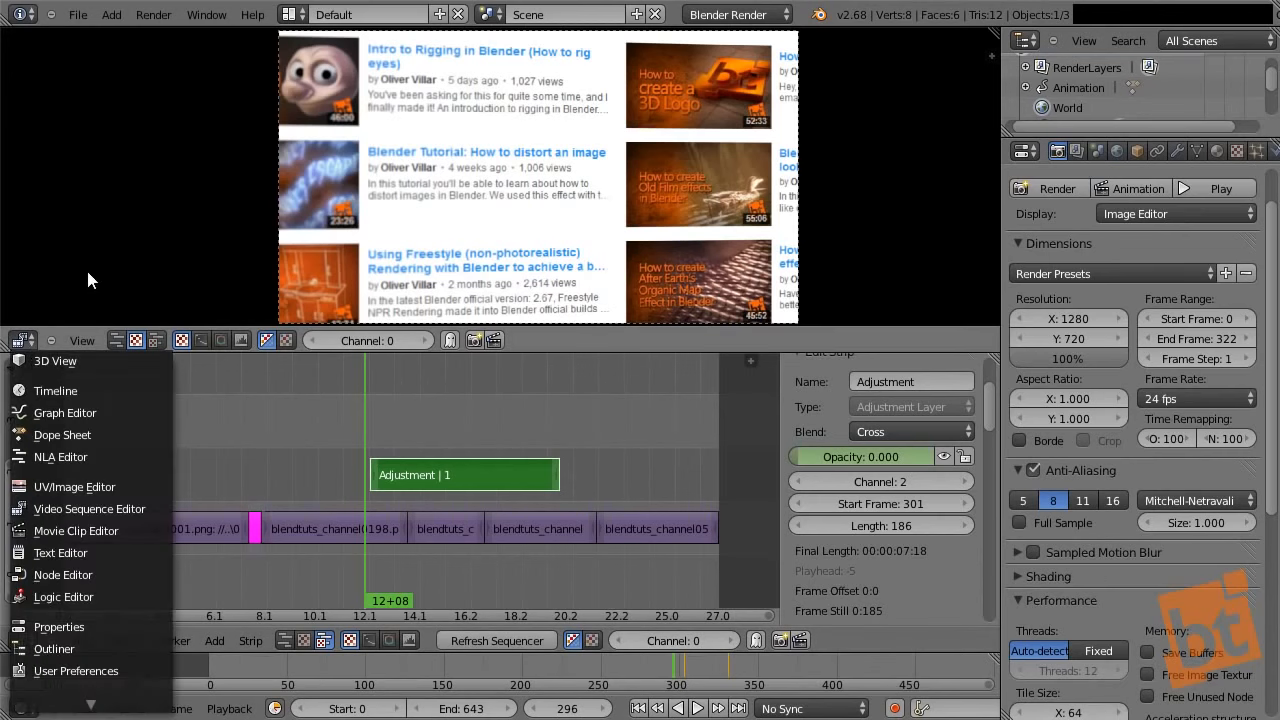
{"action": "left_click", "coordinate": [367, 413]}
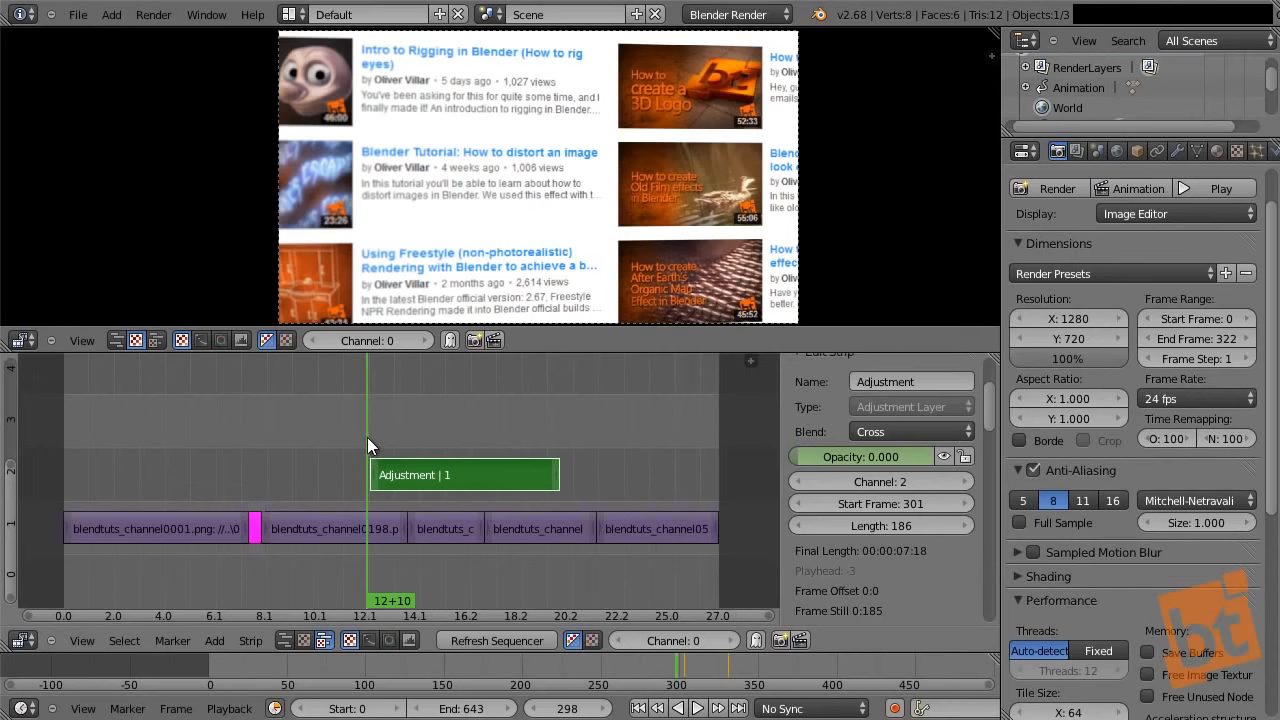
{"action": "left_click_drag", "start_coordinate": [367, 440], "coordinate": [323, 447]}
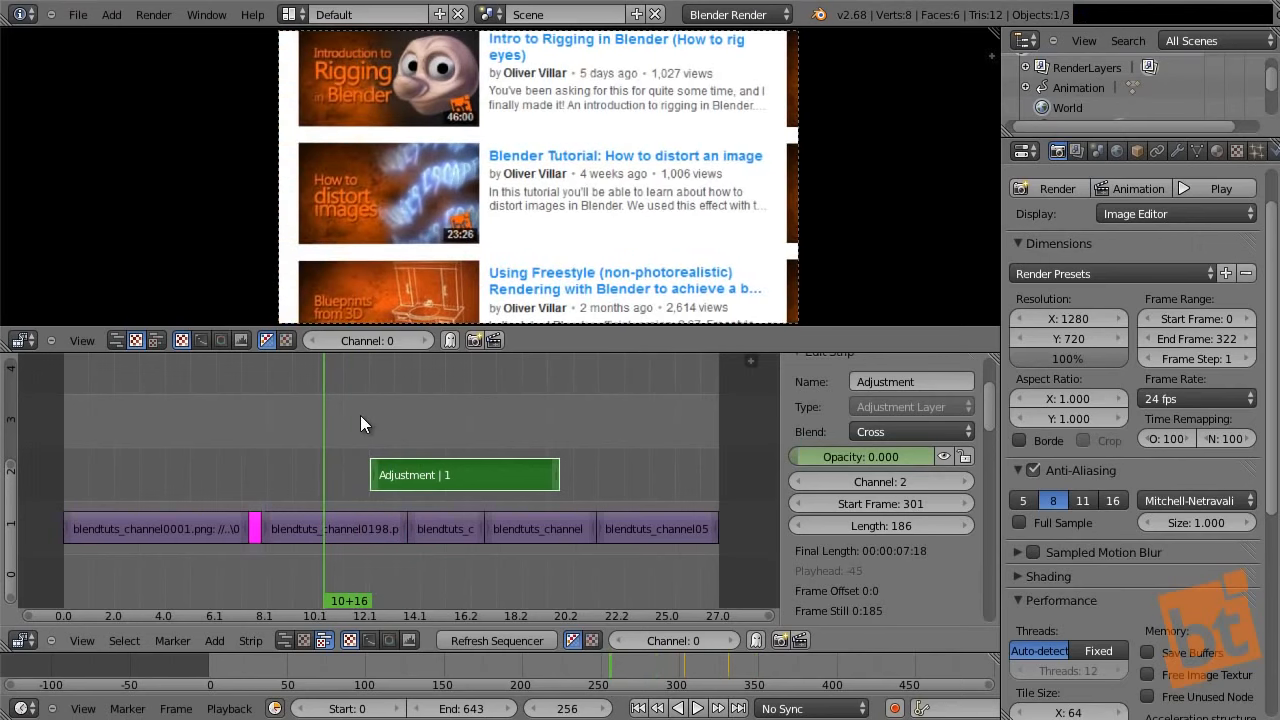
{"action": "key", "text": "alt+a"}
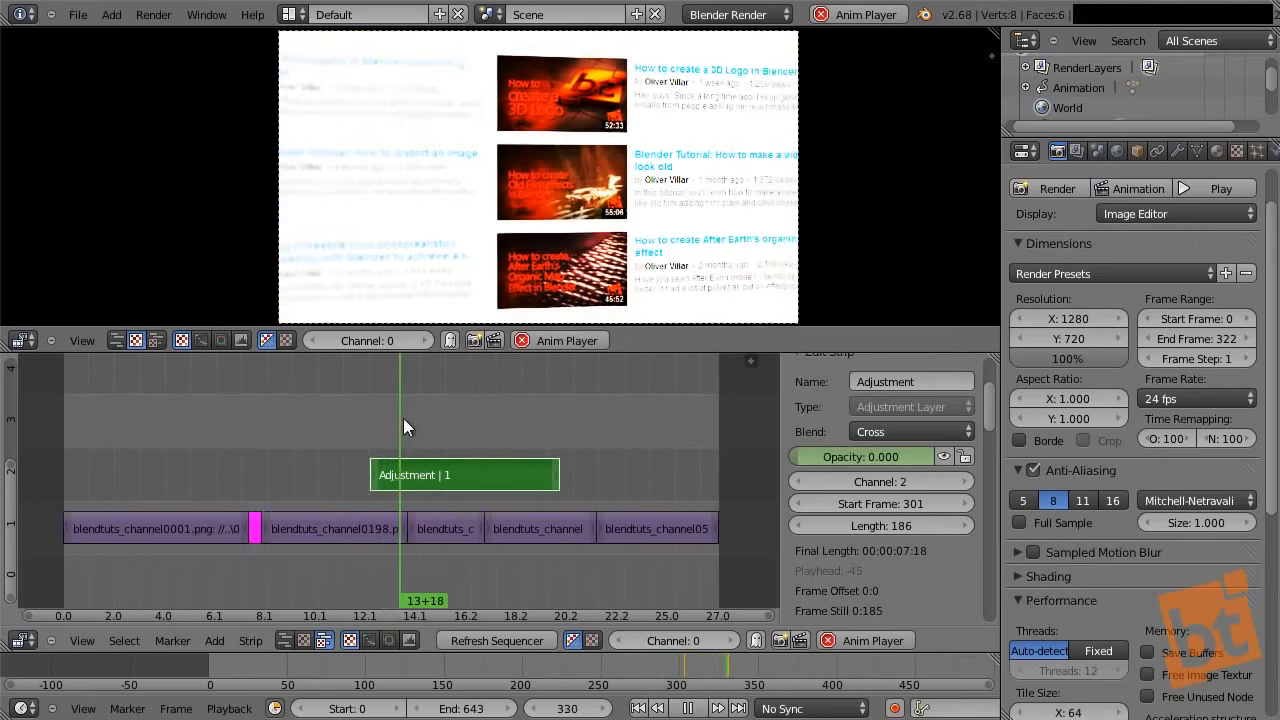
{"action": "left_click", "coordinate": [344, 430]}
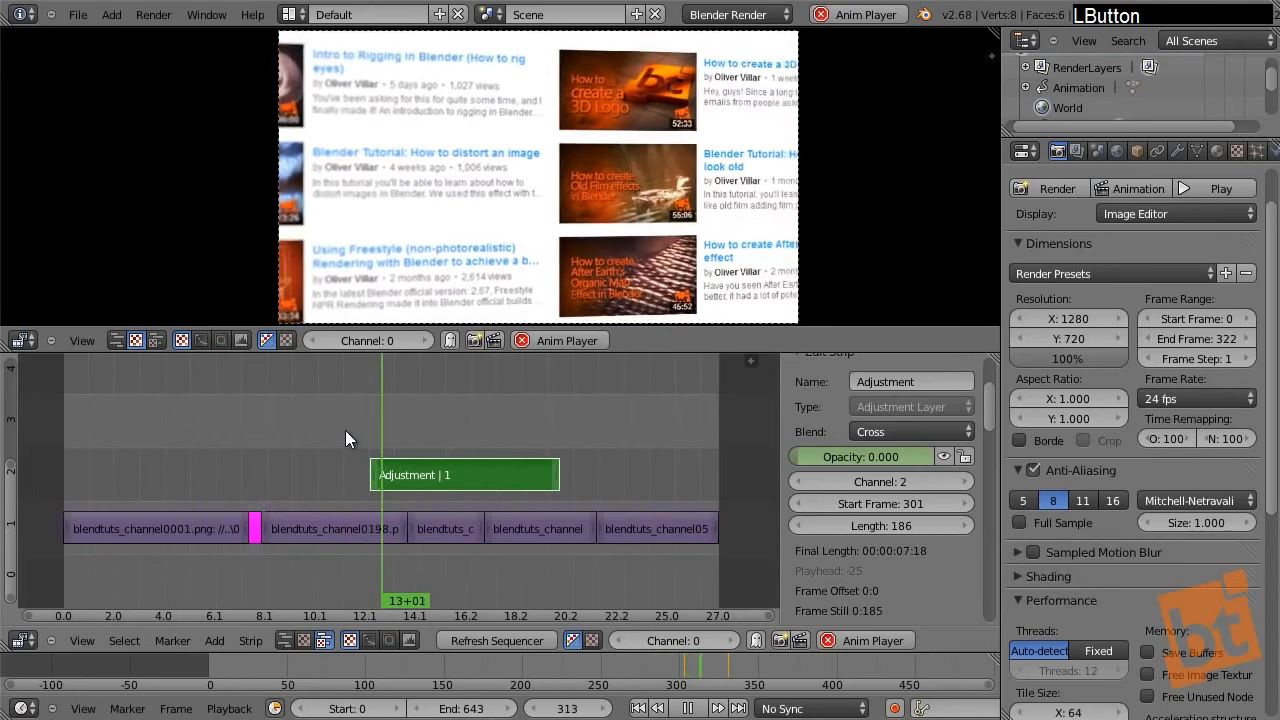
{"action": "key", "text": "alt+a"}
- Erase the adjustment layer strip and select the third image strip on channel 1
{"action": "key", "text": "x"}
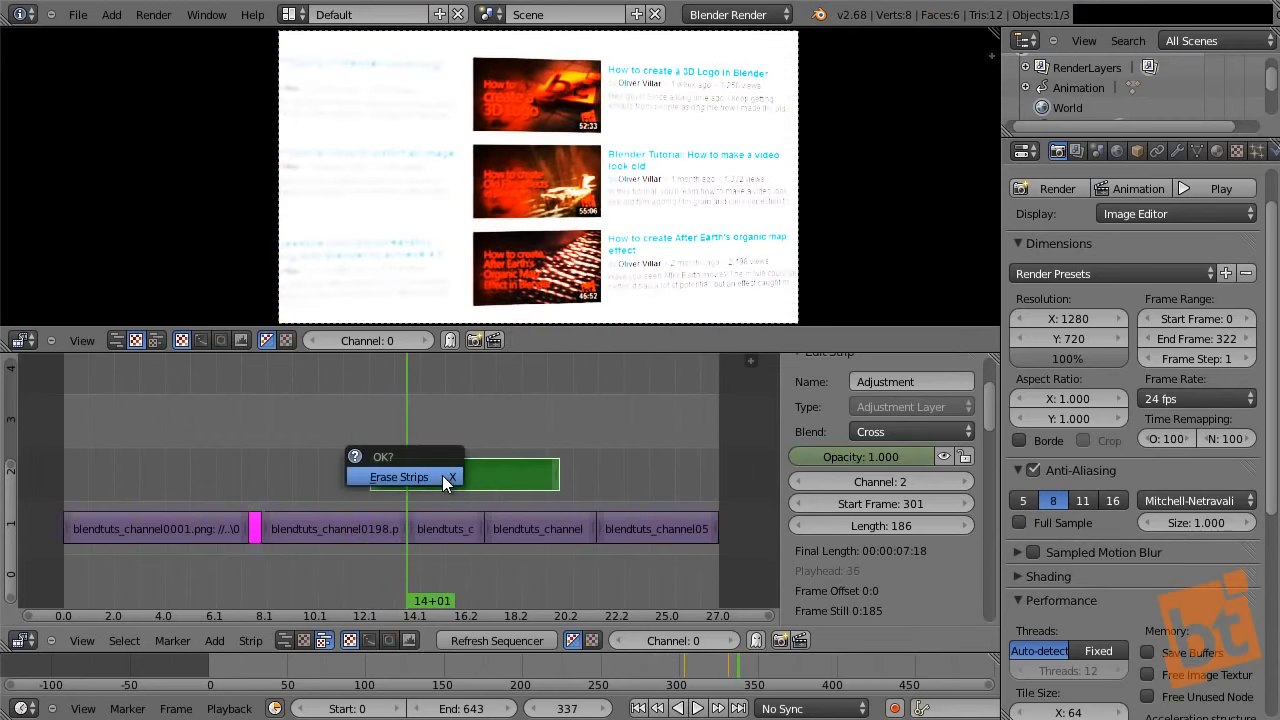
{"action": "left_click", "coordinate": [442, 475]}
{"action": "right_click", "coordinate": [445, 521]}
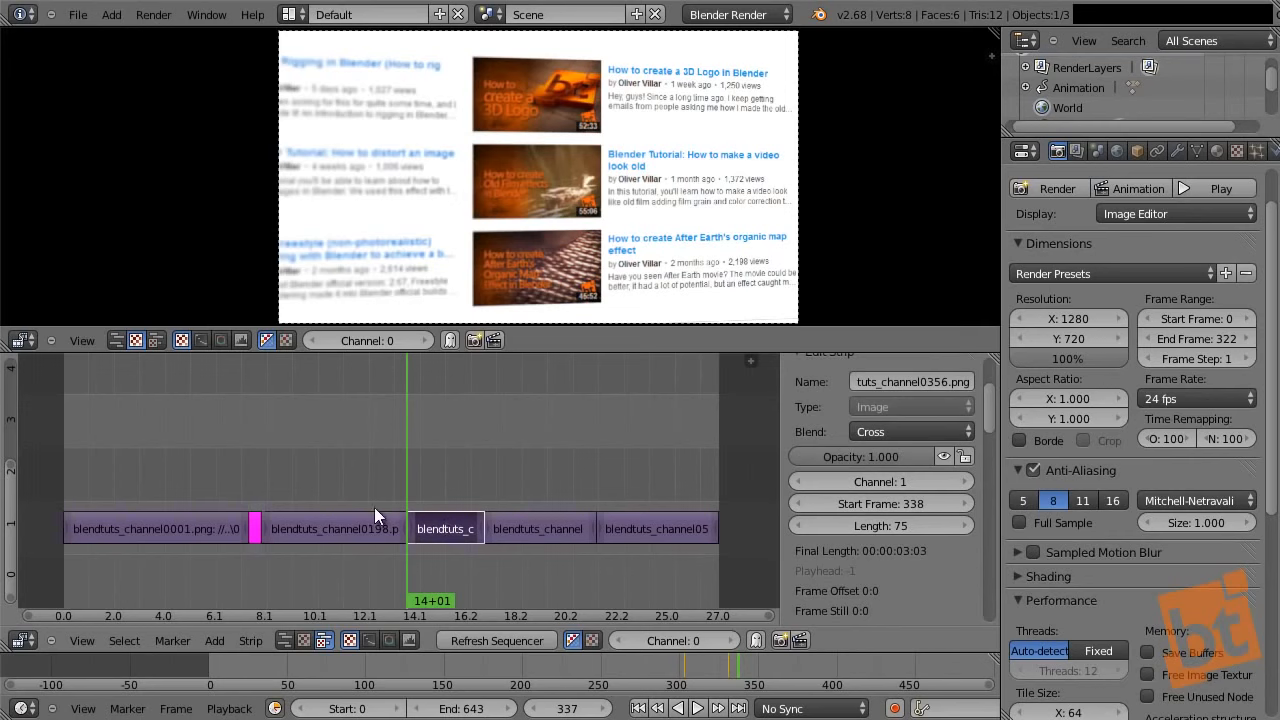
{"action": "right_click", "coordinate": [361, 530]}
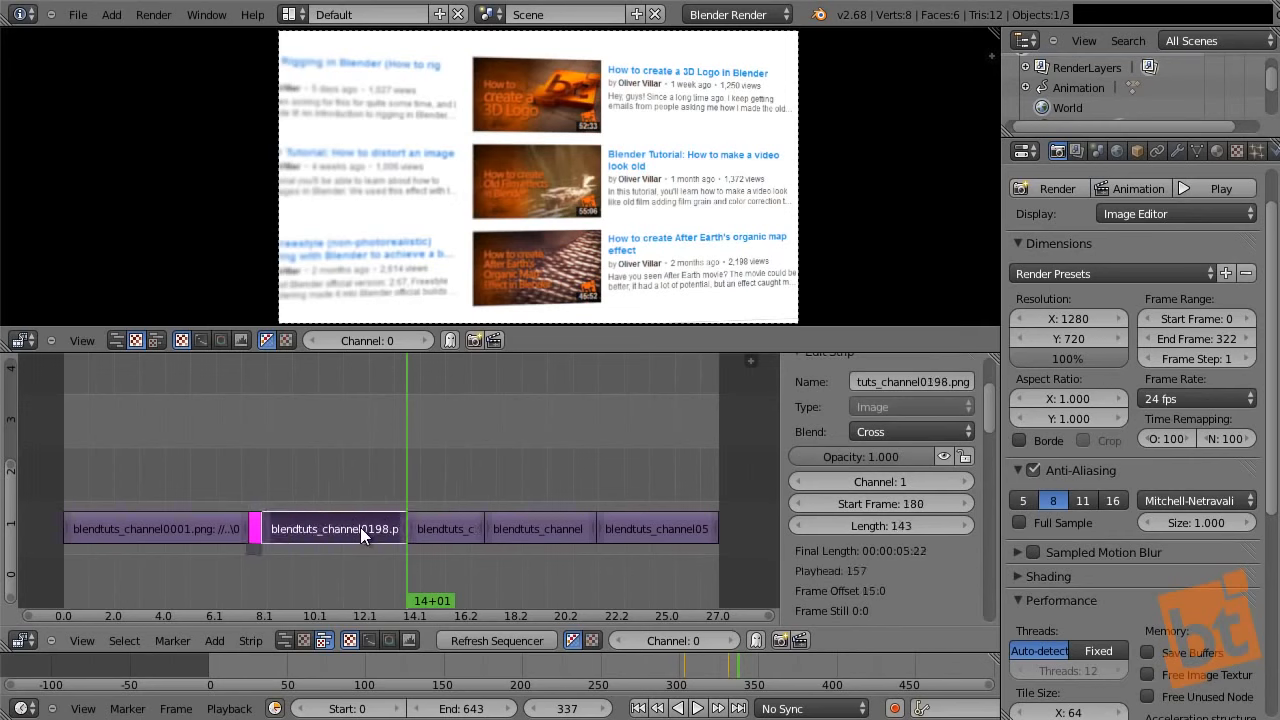
{"action": "right_click", "coordinate": [449, 527]}
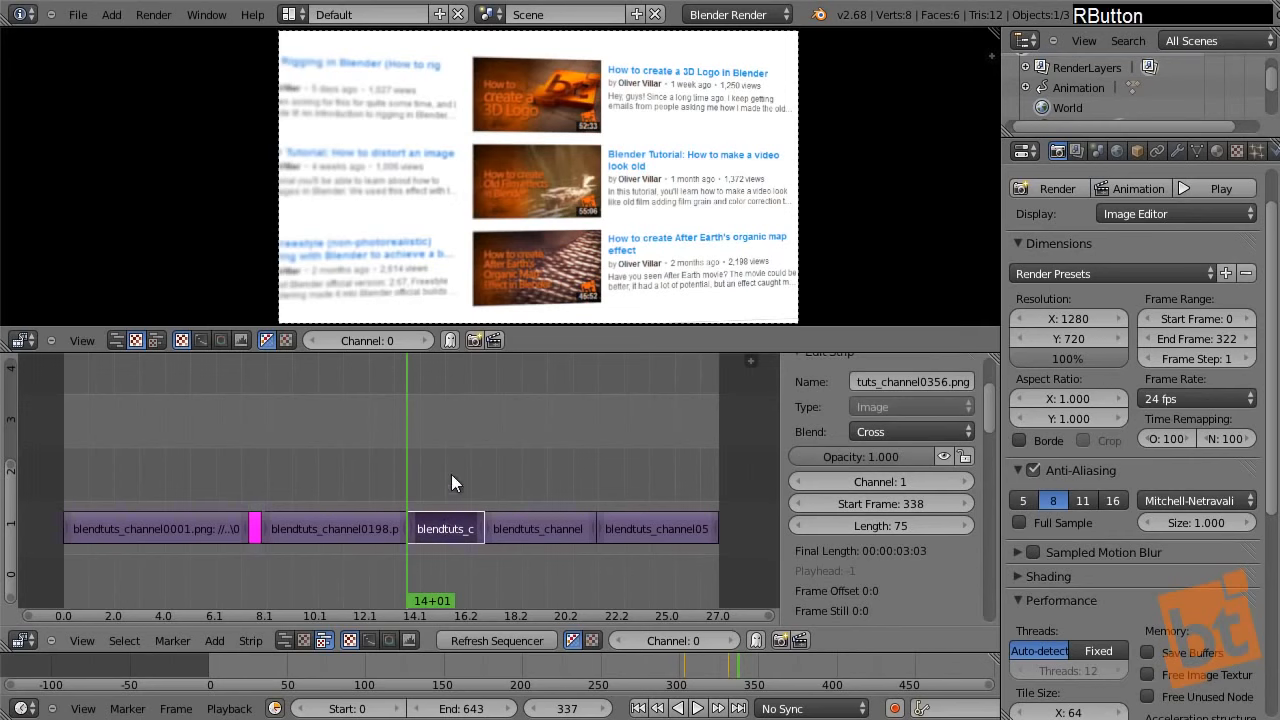
- Add a Transform effect strip over the third image strip on channel 1
{"action": "left_click_drag", "start_coordinate": [405, 462], "coordinate": [427, 495]}
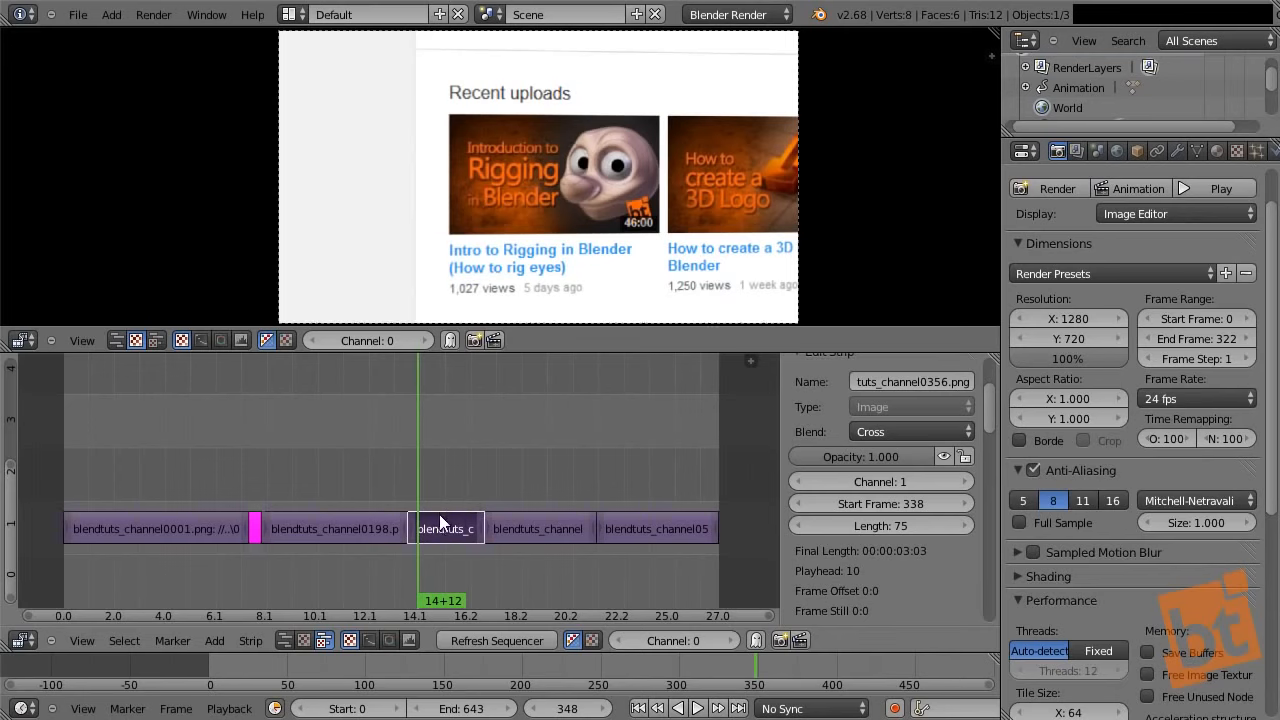
{"action": "key", "text": "shift+s"}
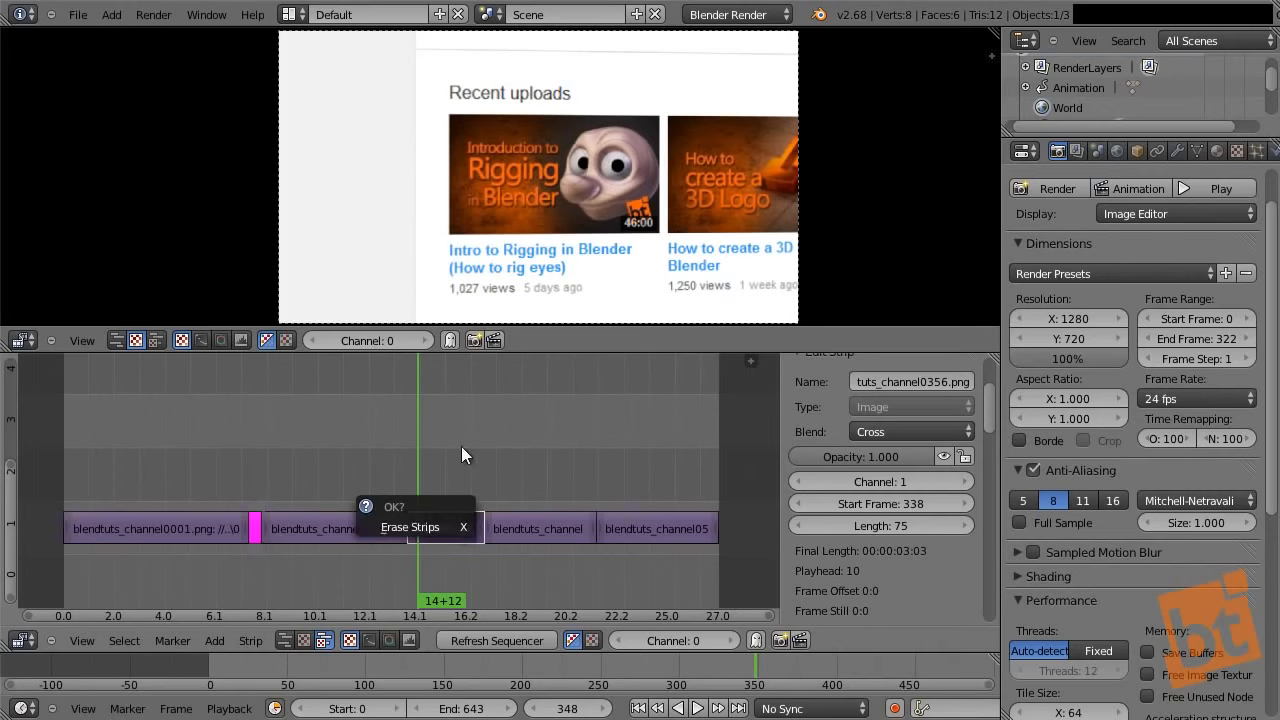
{"action": "left_click_drag", "start_coordinate": [414, 456], "coordinate": [407, 437]}
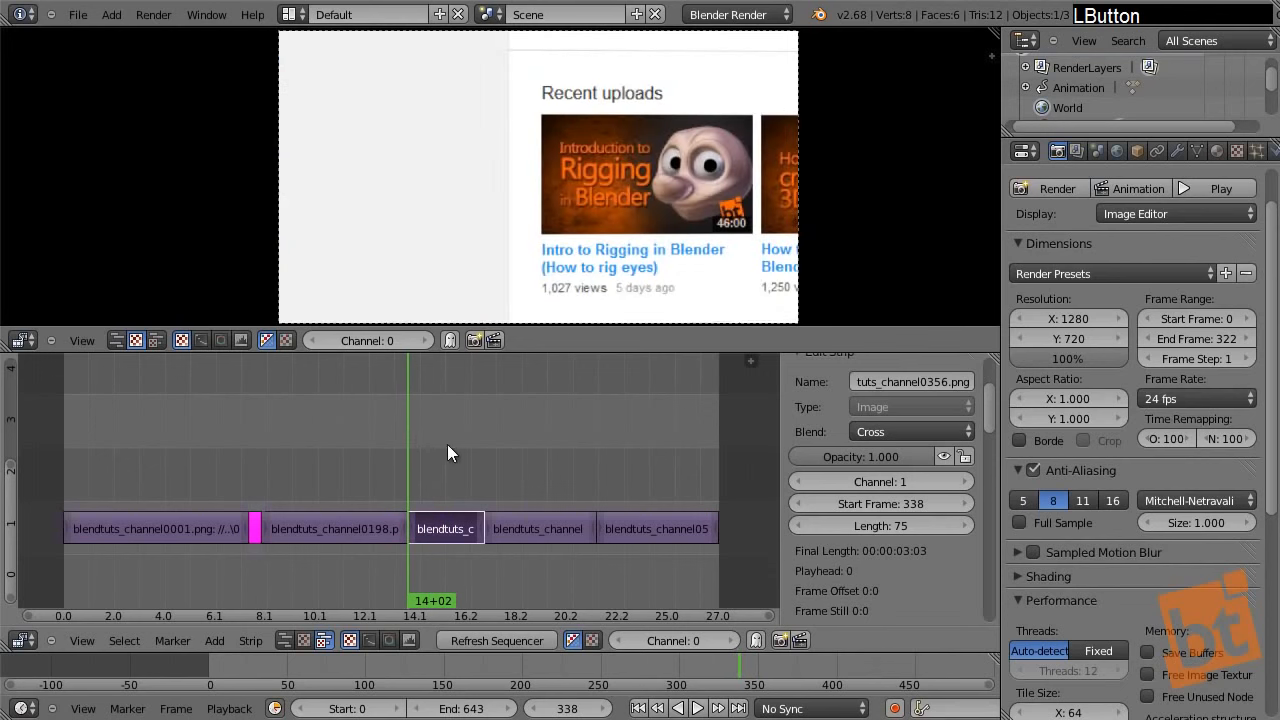
{"action": "key", "text": "shift+a"}
{"action": "mouse_move", "coordinate": [447, 446]}
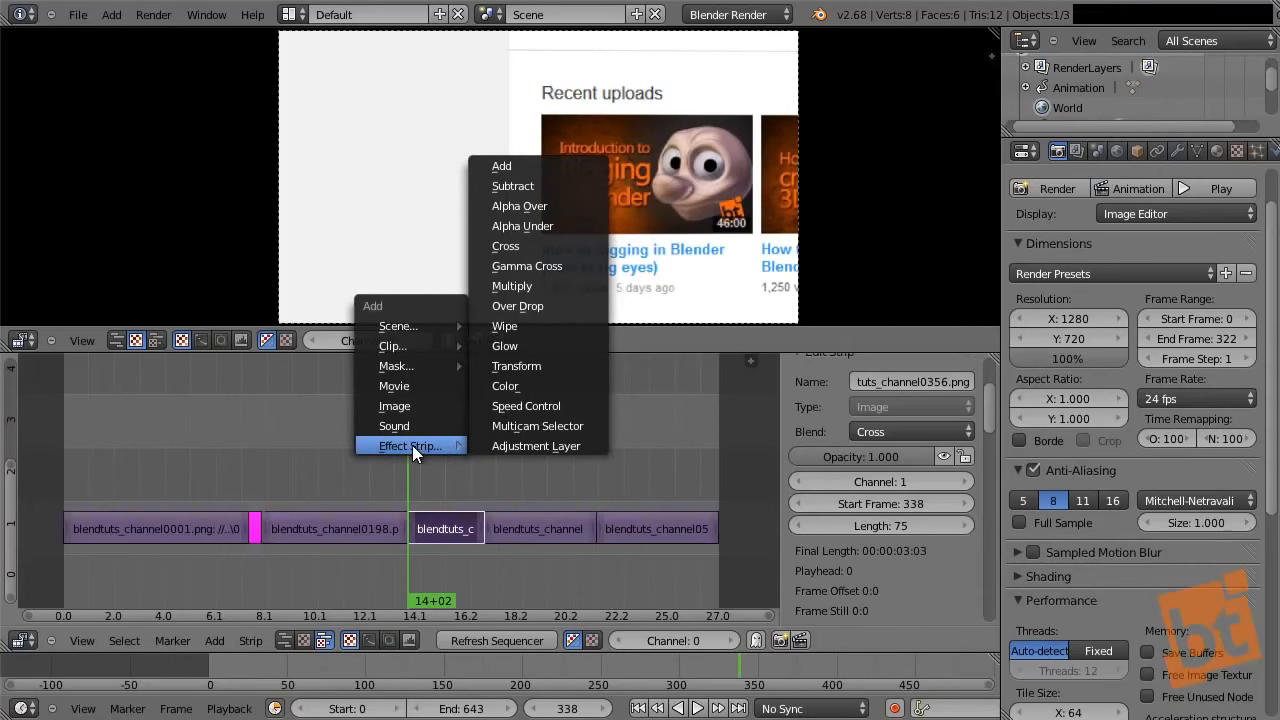
{"action": "left_click", "coordinate": [554, 363]}
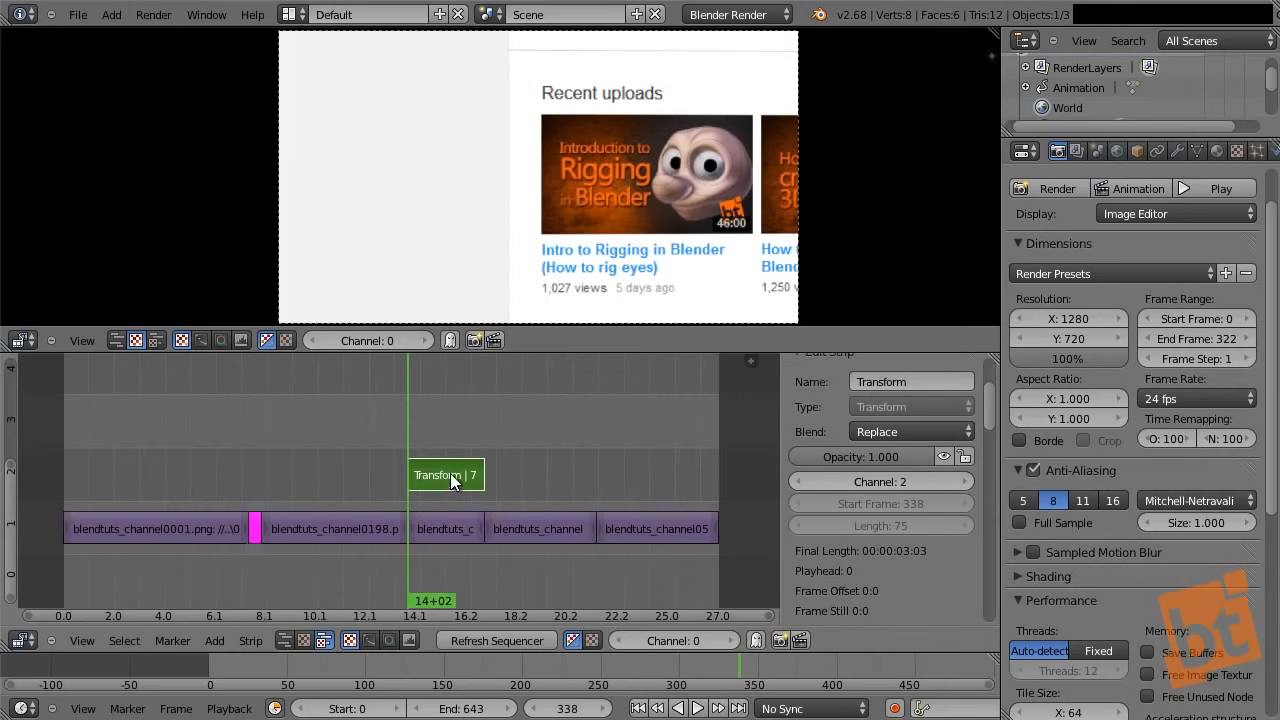
- Enable Uniform Scale on the Transform strip and keyframe its scale at 1 on frame 348
{"action": "left_click_drag", "start_coordinate": [404, 420], "coordinate": [444, 475]}
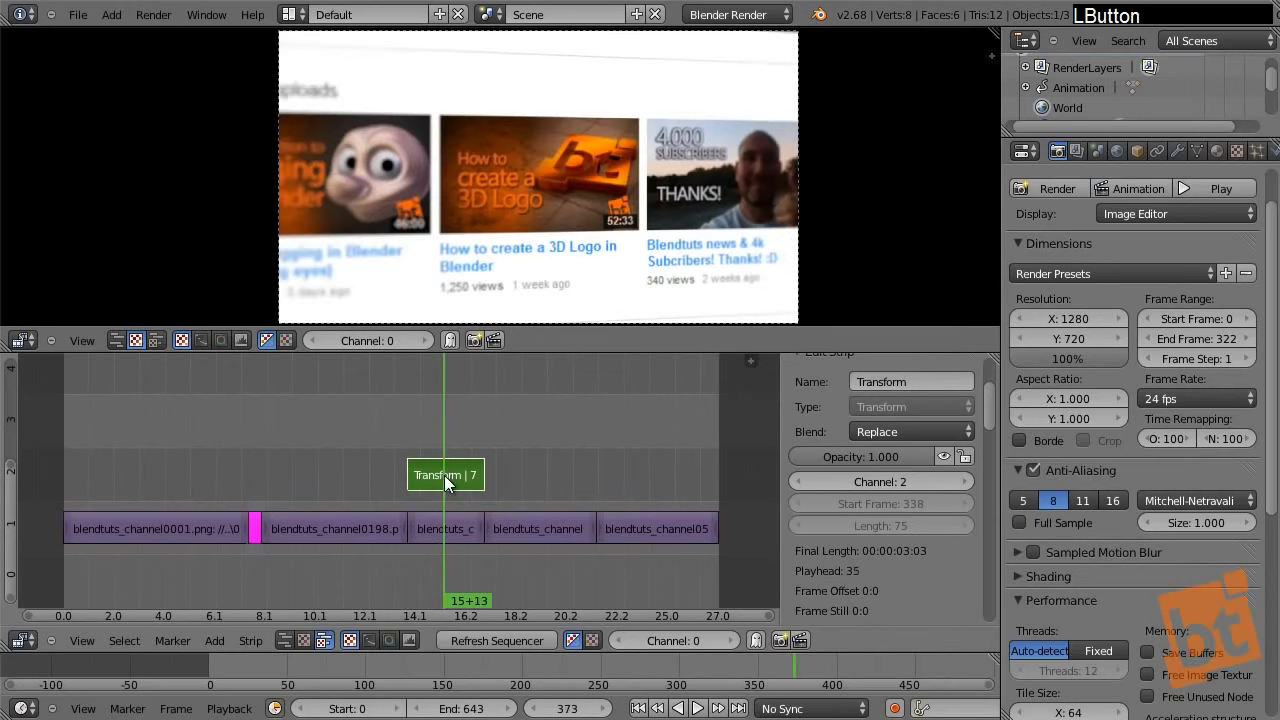
{"action": "right_click", "coordinate": [444, 475]}
{"action": "middle_click_drag", "start_coordinate": [843, 447], "coordinate": [792, 518]}
{"action": "scroll", "coordinate": [800, 480], "scroll_direction": "down", "scroll_amount": 4}
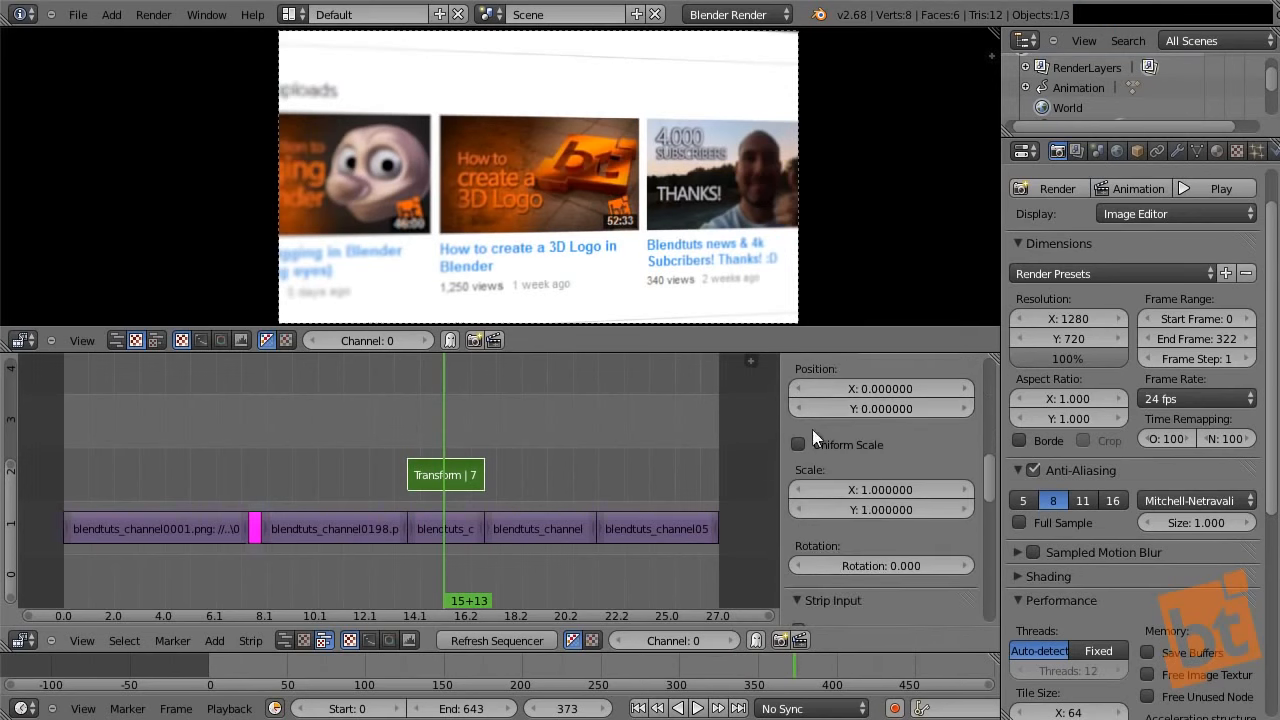
{"action": "left_click", "coordinate": [797, 444]}
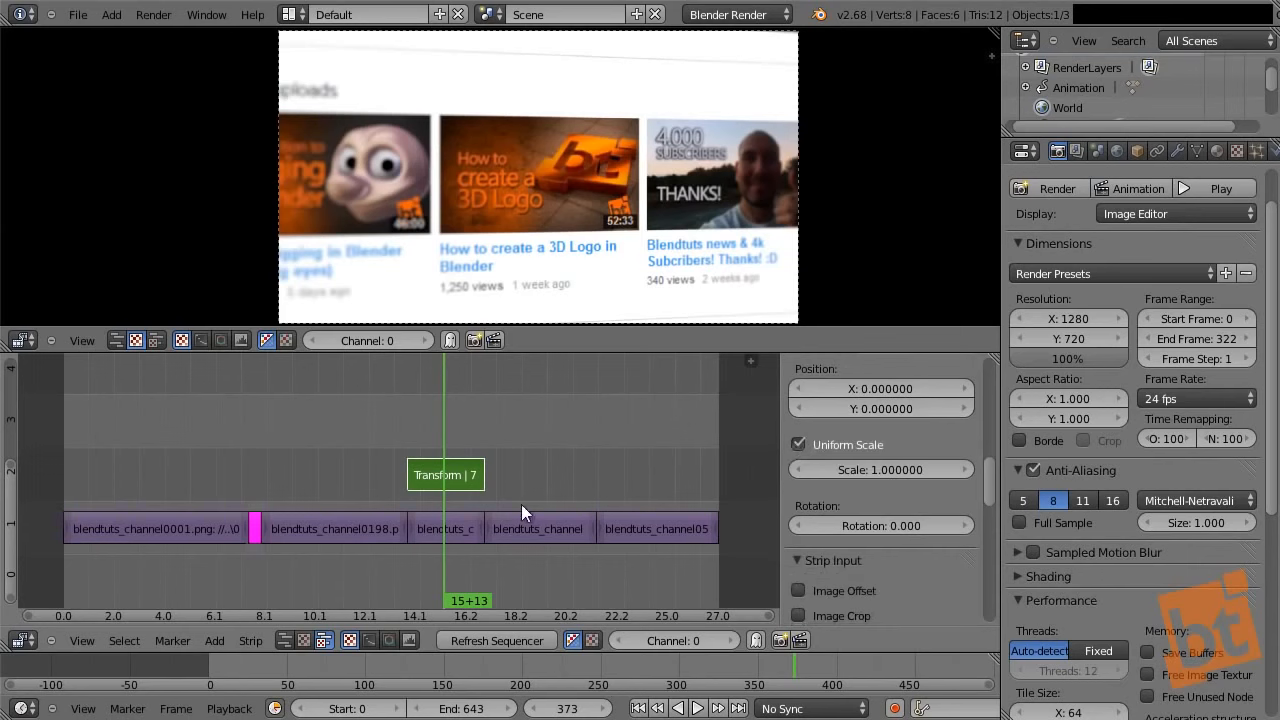
{"action": "mouse_move", "coordinate": [441, 426]}
{"action": "left_mouse_down"}
{"action": "mouse_move", "coordinate": [413, 424]}
{"action": "mouse_move", "coordinate": [458, 435]}
{"action": "mouse_move", "coordinate": [418, 436]}
{"action": "left_mouse_up"}
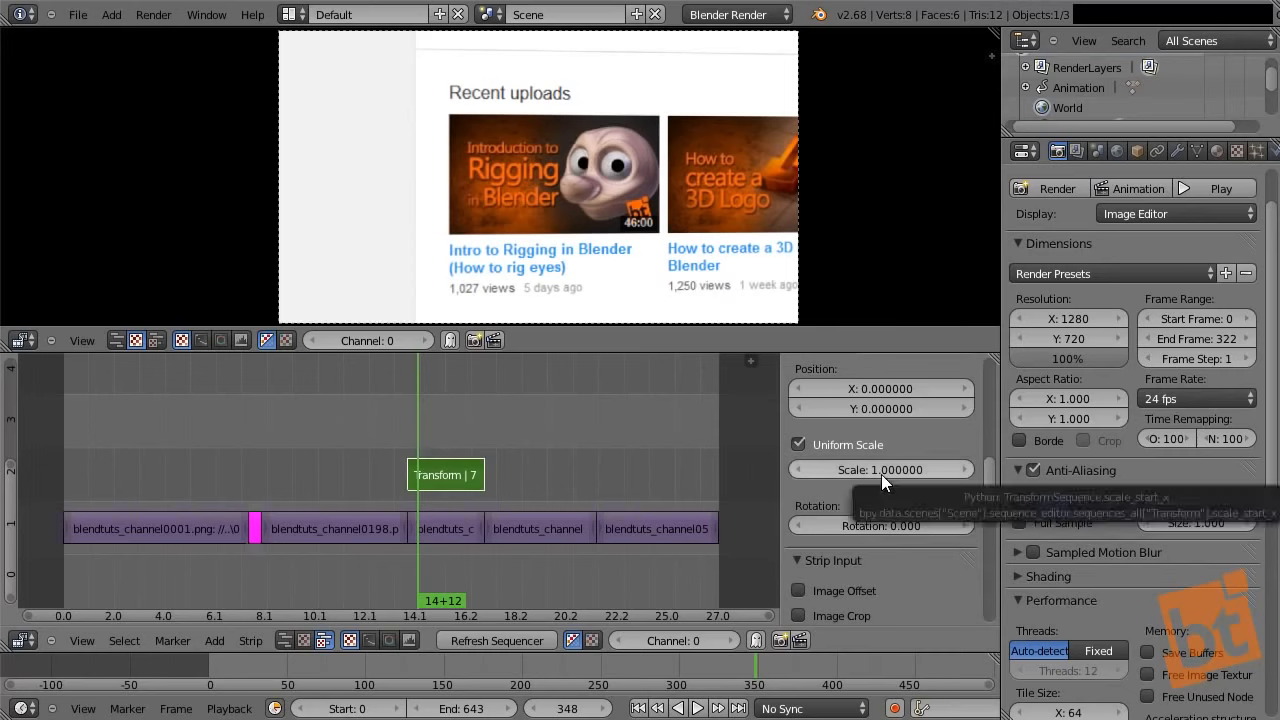
{"action": "key", "text": "i"}
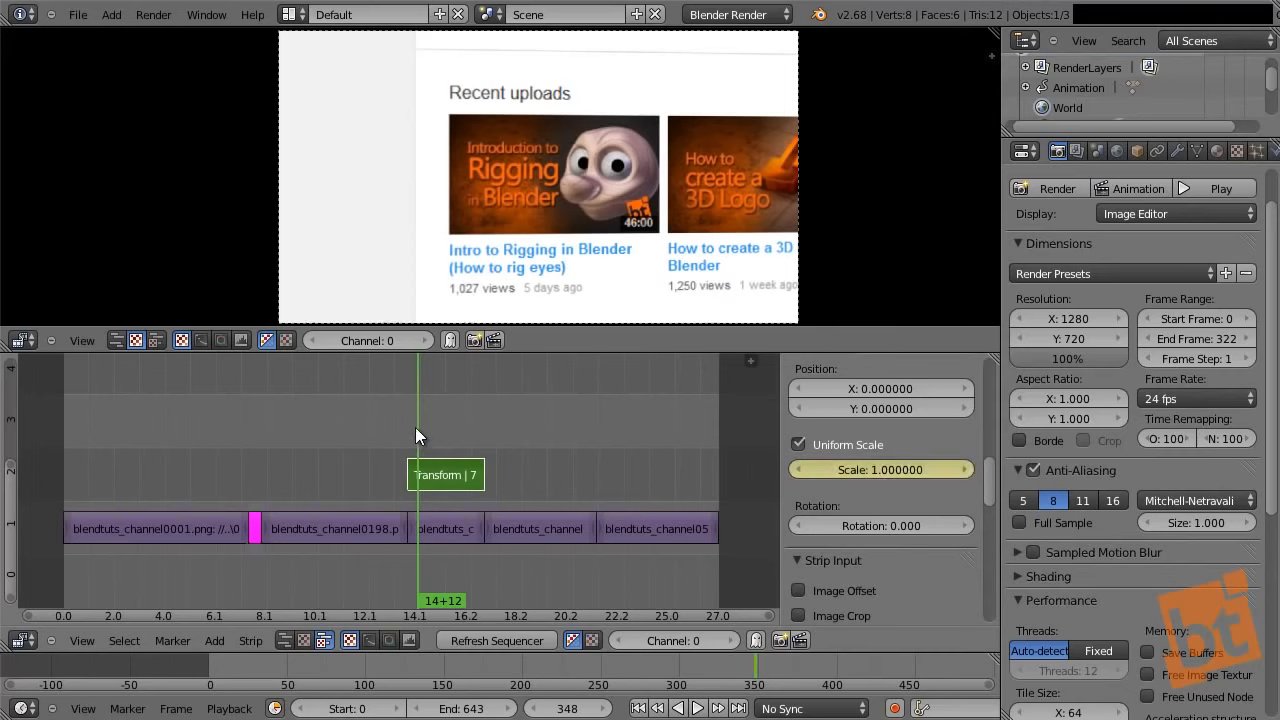
- Set the Transform strip's scale to 3.01 and keyframe it at frame 391
{"action": "left_click_drag", "start_coordinate": [450, 430], "coordinate": [462, 434]}
{"action": "left_click_drag", "start_coordinate": [874, 467], "coordinate": [936, 485]}
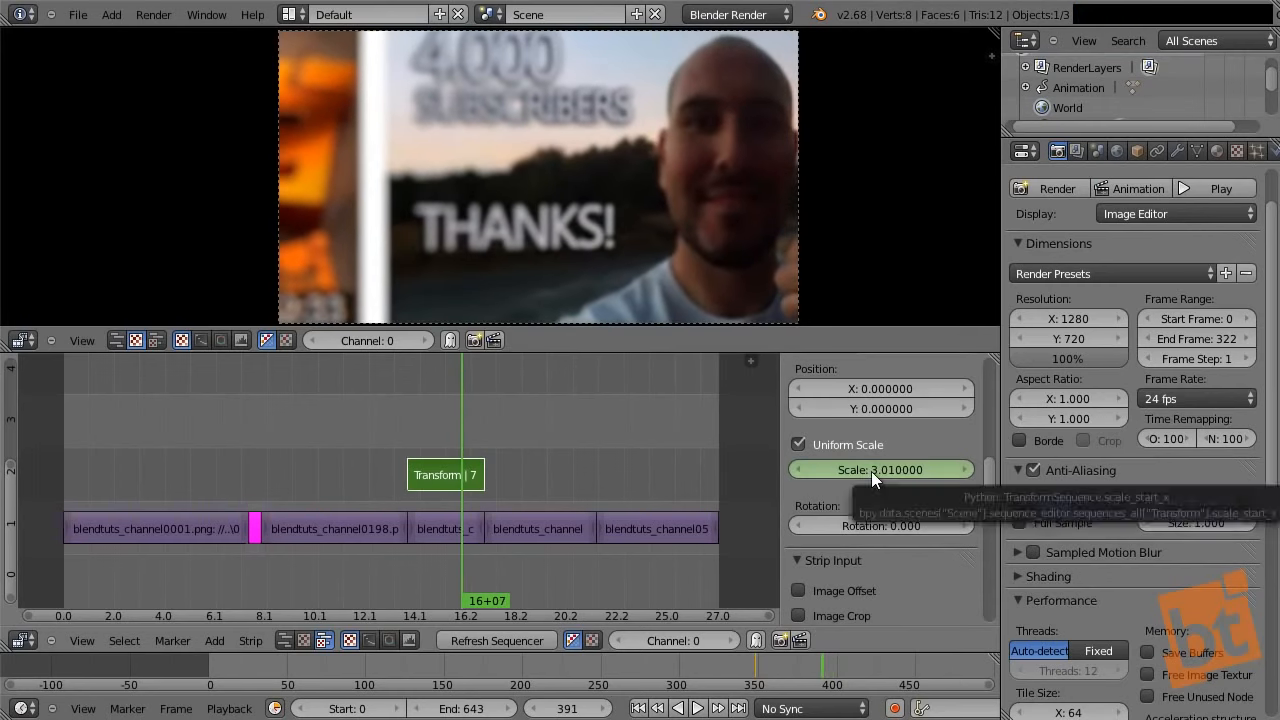
{"action": "key", "text": "i"}
- Keyframe the Transform strip's X and Y position at 0 on frame 351
{"action": "scroll", "coordinate": [860, 461], "scroll_direction": "up", "scroll_amount": 1}
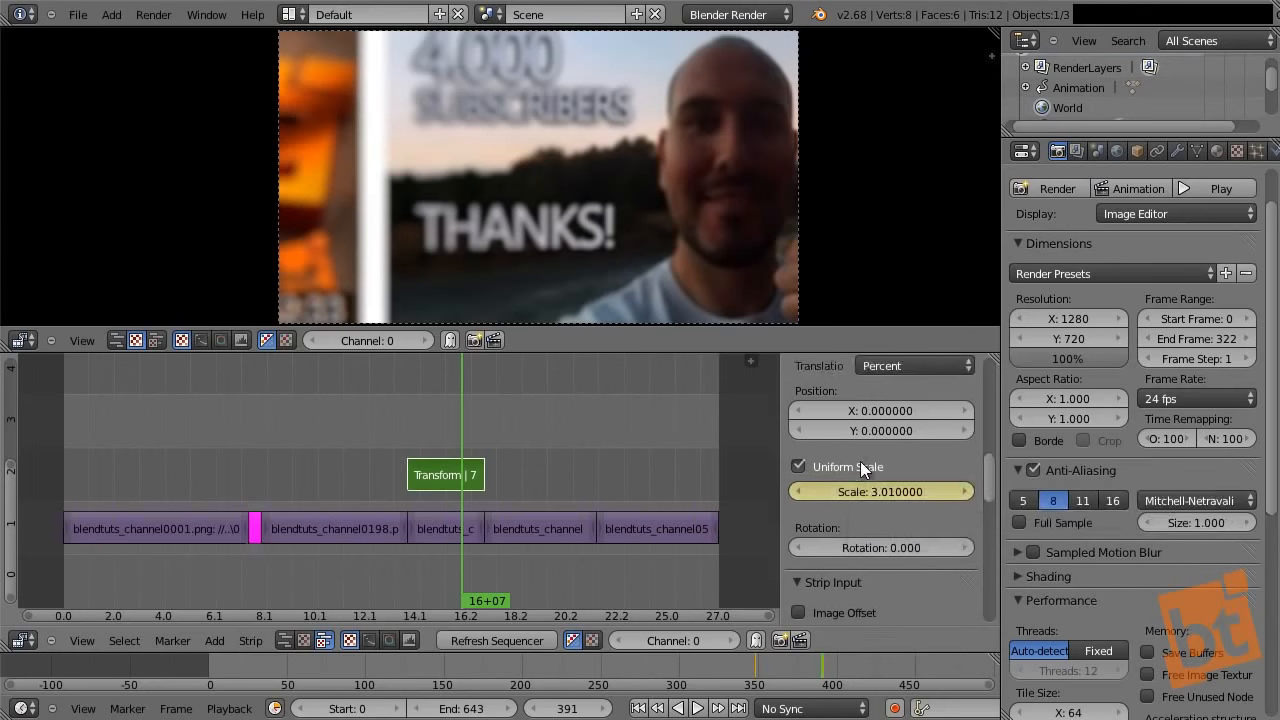
{"action": "left_click_drag", "start_coordinate": [451, 438], "coordinate": [426, 431]}
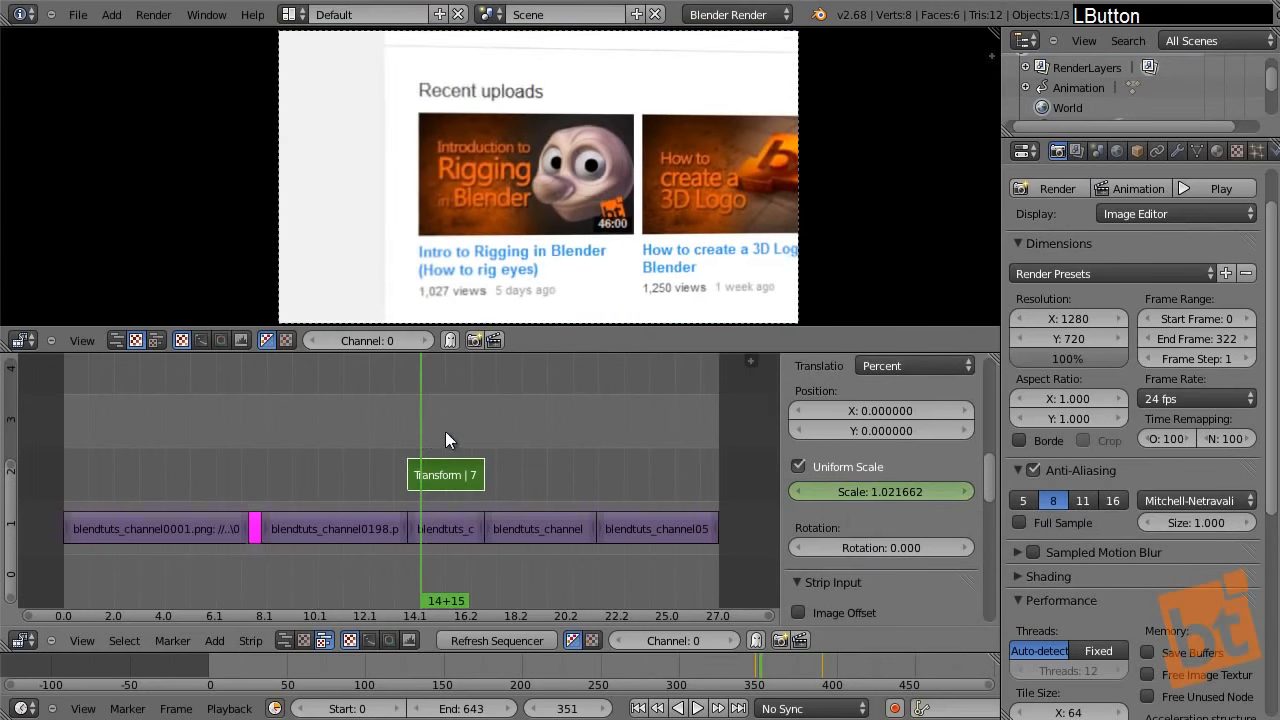
{"action": "key", "text": "i"}
{"action": "key", "text": "i"}
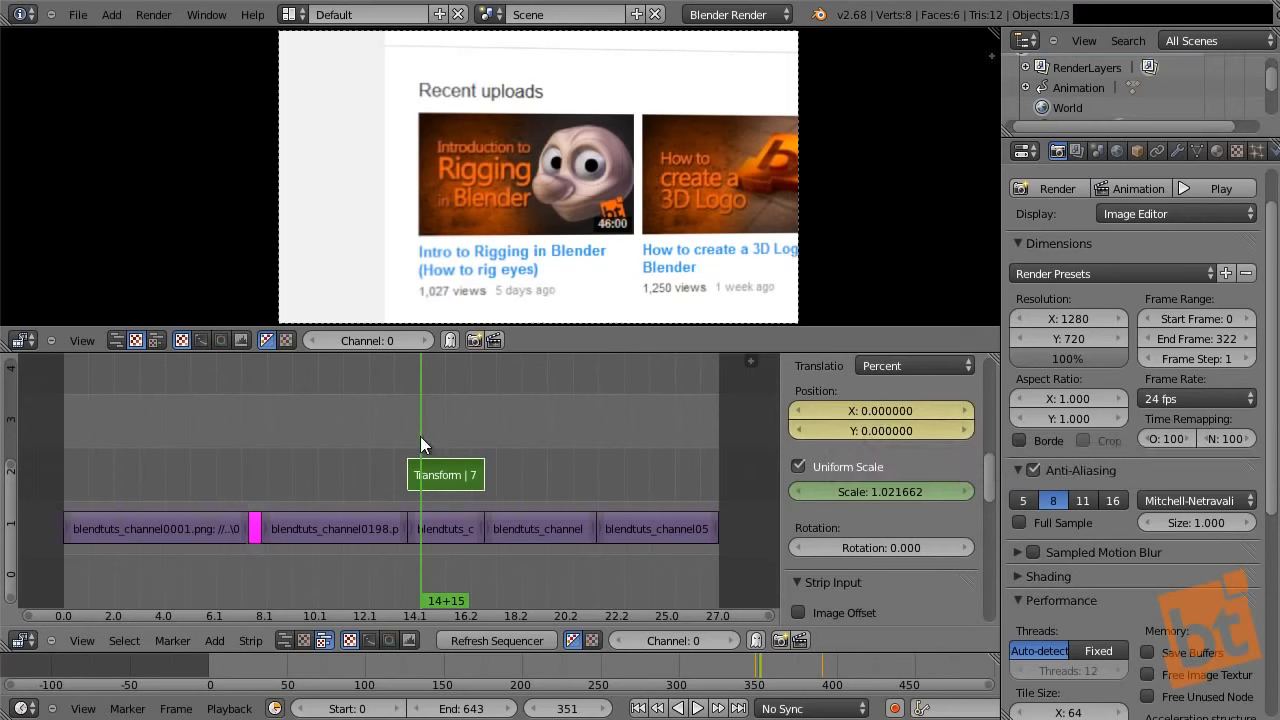
- Set the Transform strip's position to X -54.57 and Y 0.39 and keyframe it at frame 384
{"action": "left_click_drag", "start_coordinate": [420, 436], "coordinate": [455, 425]}
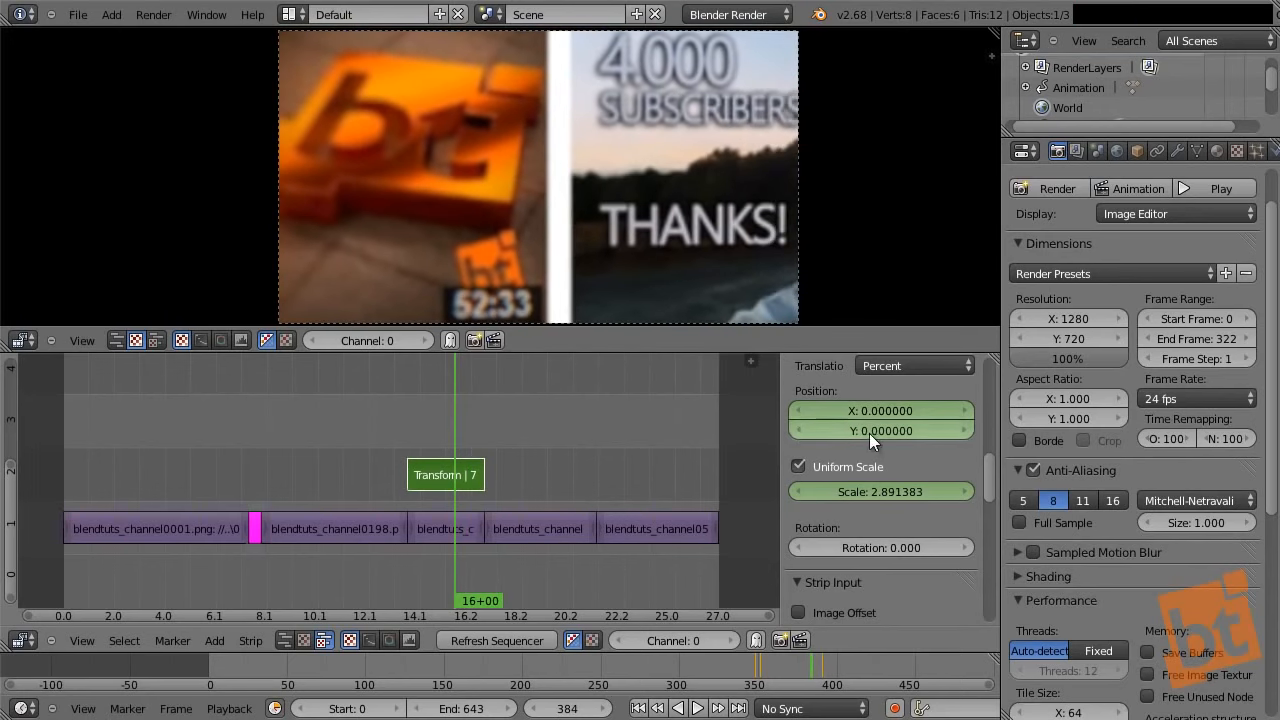
{"action": "left_click_drag", "start_coordinate": [875, 411], "coordinate": [739, 128]}
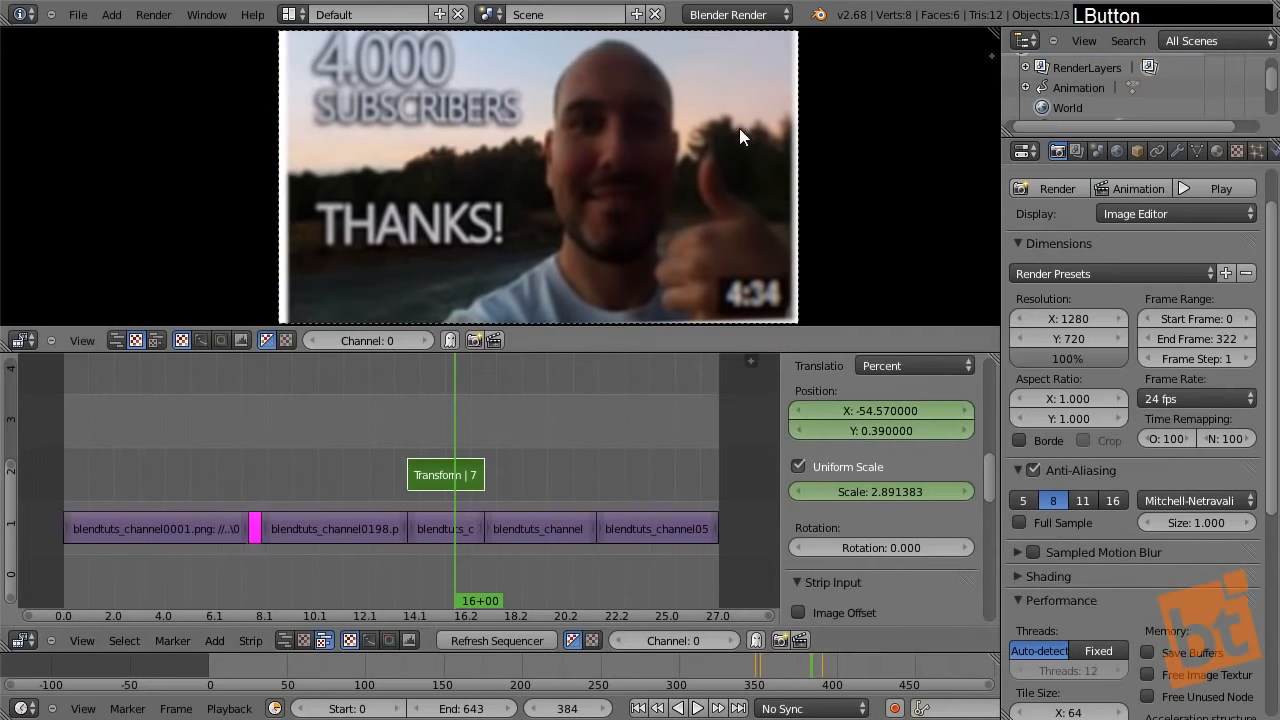
{"action": "key", "text": "i"}
{"action": "key", "text": "i"}
- Play back the Transform strip's section several times to preview the animated zoom and position
{"action": "left_click", "coordinate": [393, 443]}
{"action": "key", "text": "alt+a"}
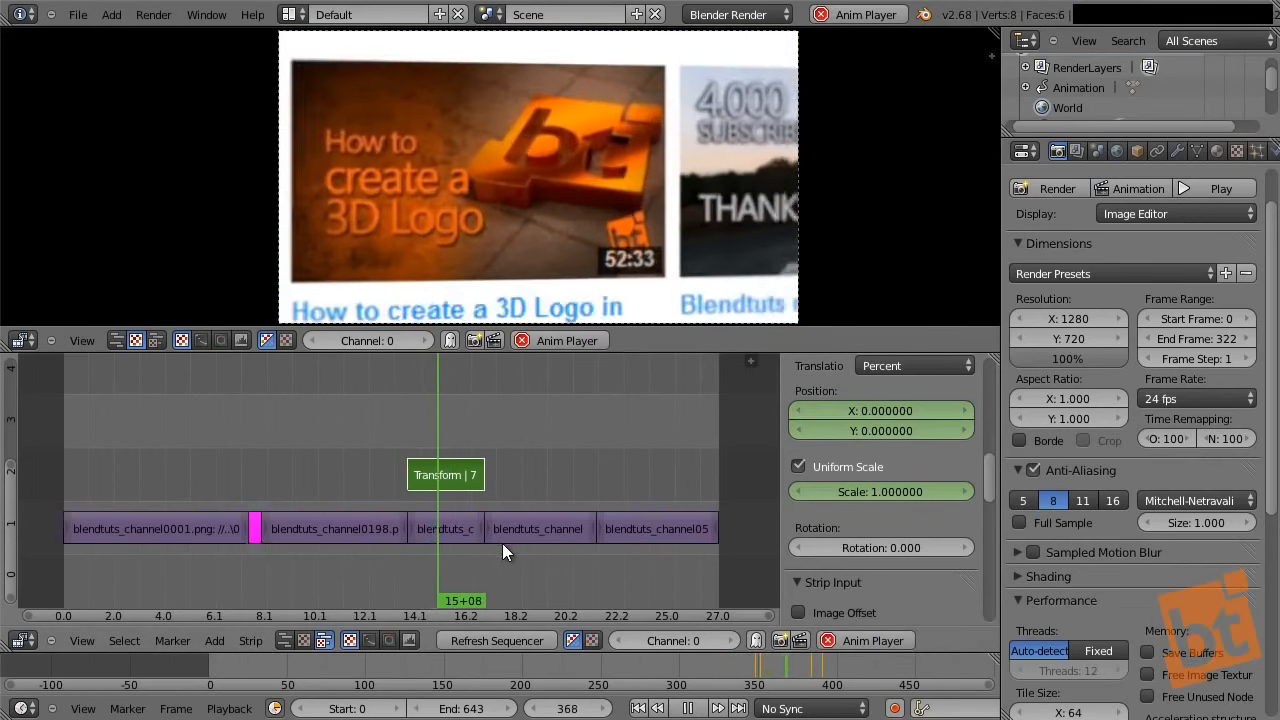
{"action": "left_click", "coordinate": [425, 455]}
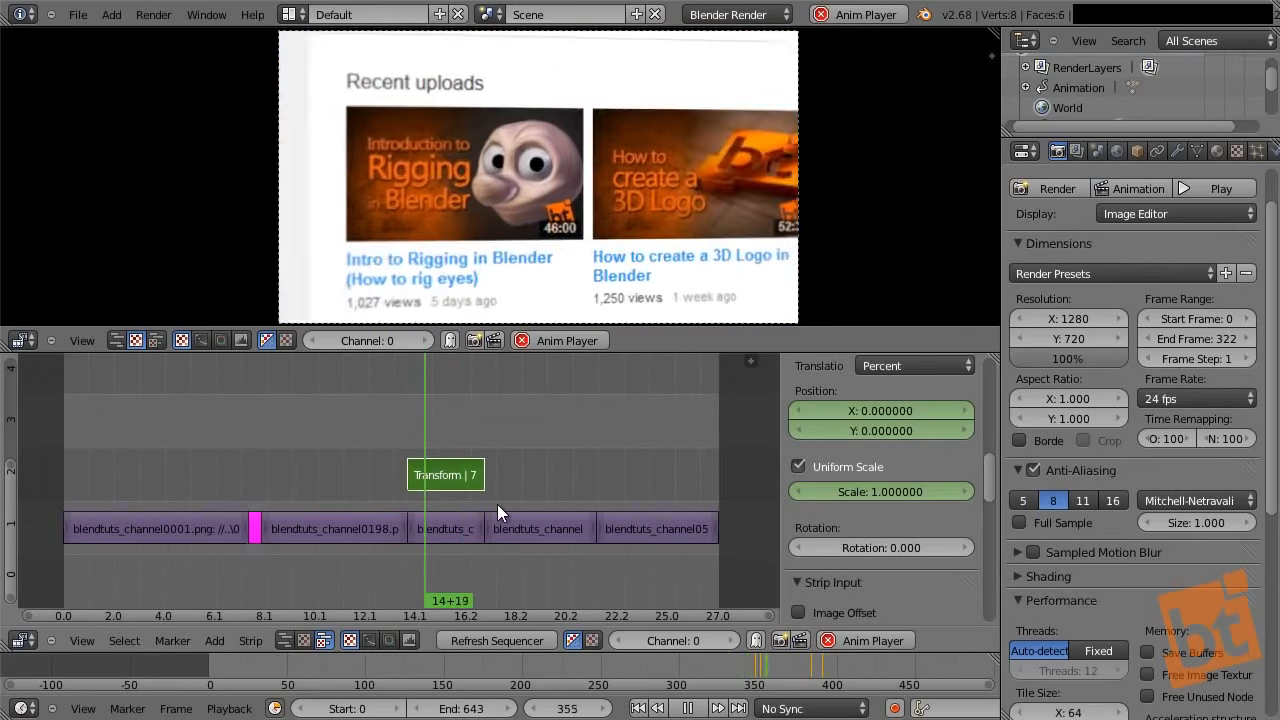
{"action": "left_click", "coordinate": [412, 445]}
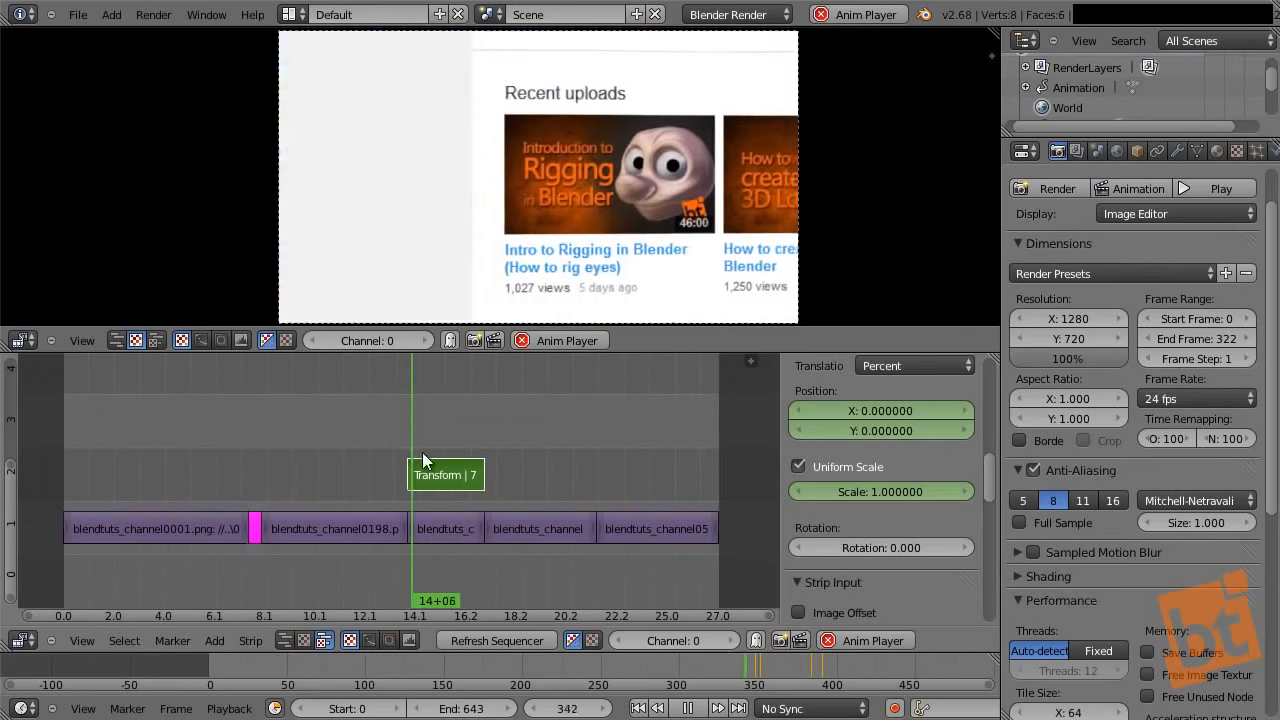
{"action": "left_click", "coordinate": [410, 445]}
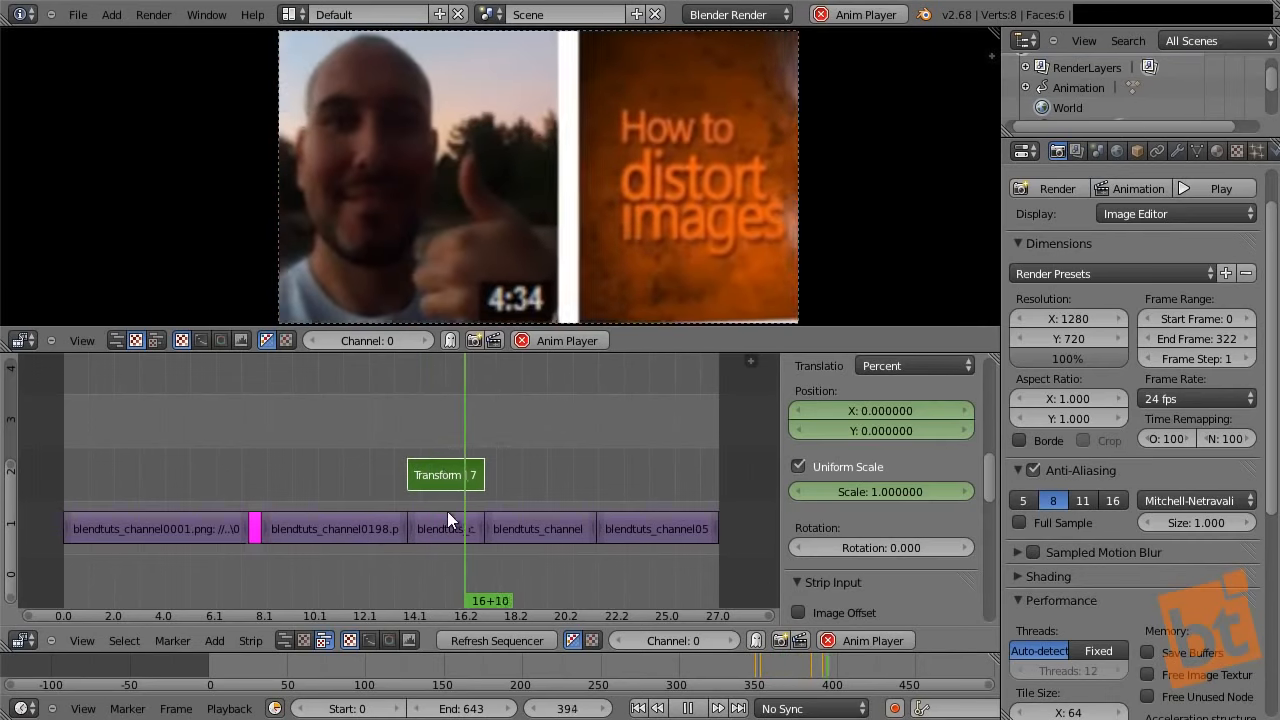
{"action": "left_click", "coordinate": [395, 419]}
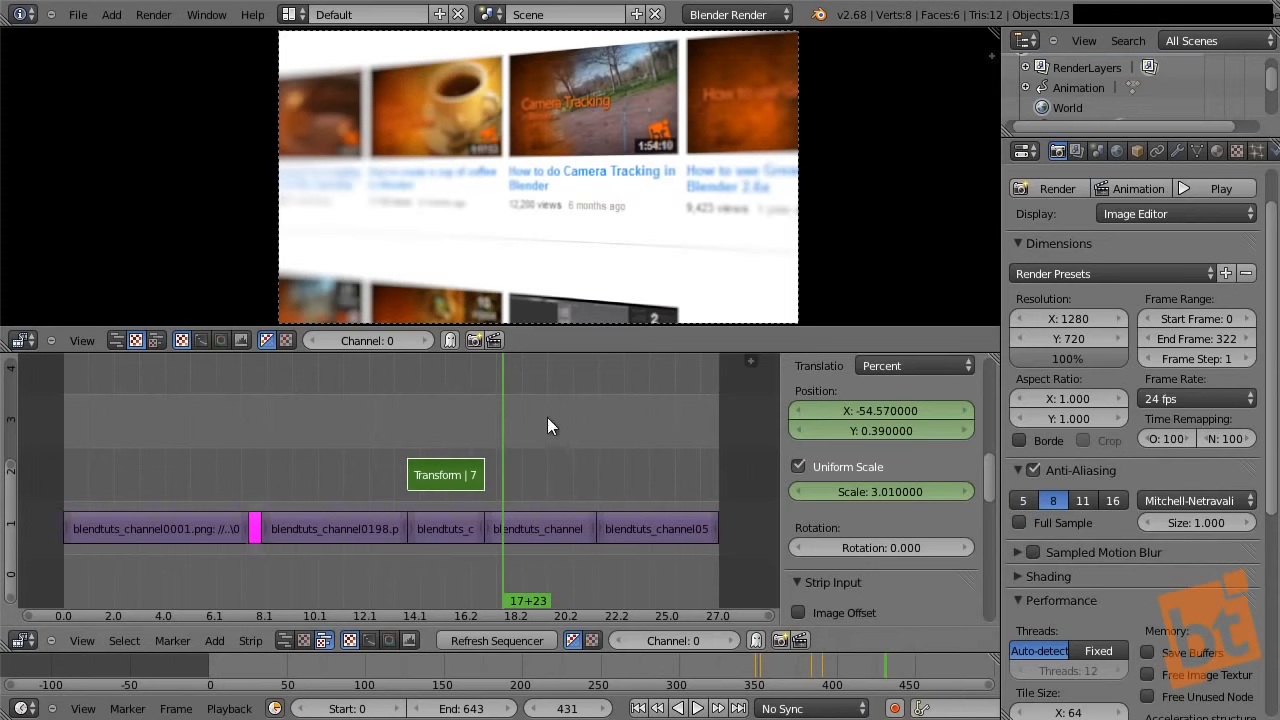
- Add logoShadeless_small.png as an image strip and stretch it on channel 3 over the whole edit, ending at frame 645
{"action": "middle_click_drag", "start_coordinate": [523, 430], "coordinate": [505, 476]}
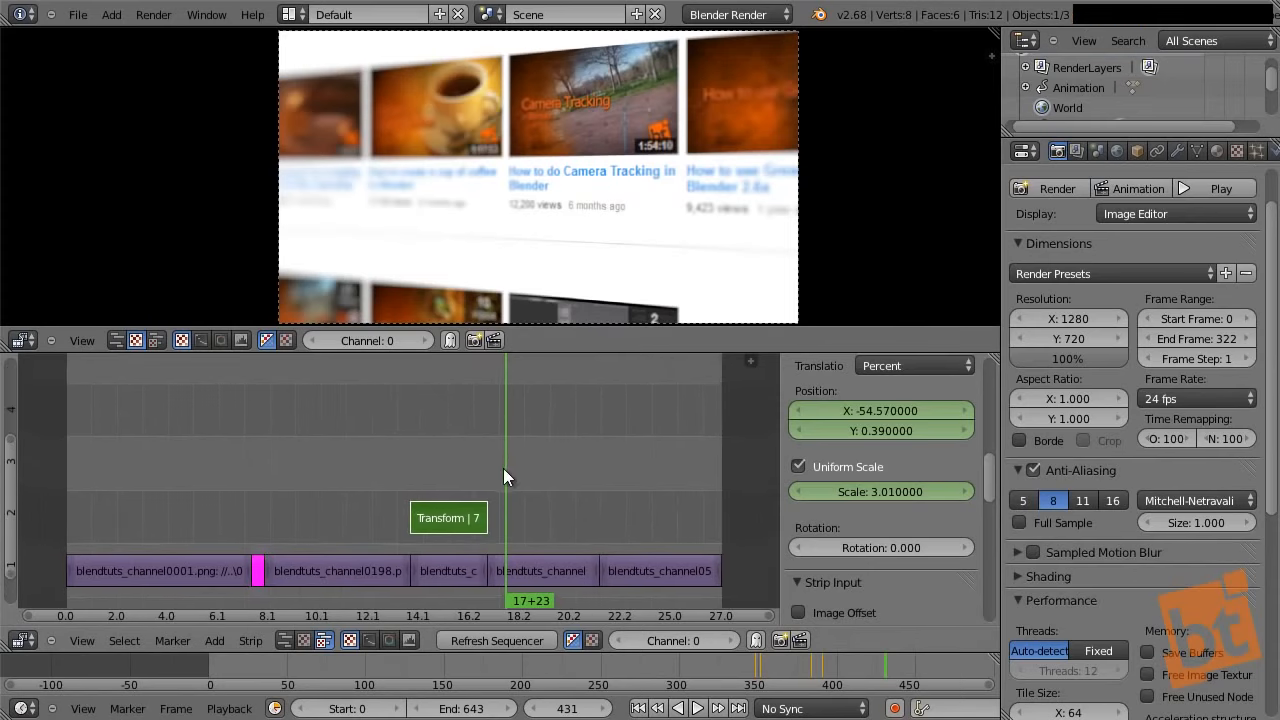
{"action": "left_click_drag", "start_coordinate": [502, 474], "coordinate": [364, 451]}
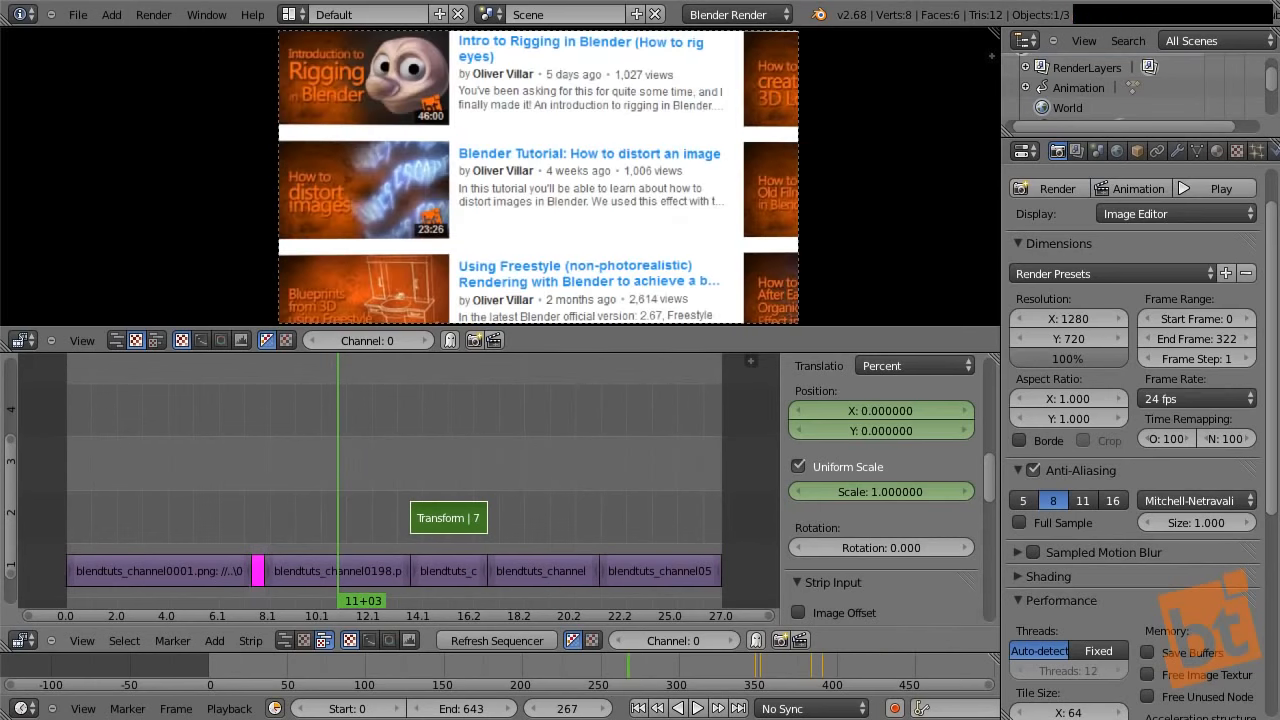
{"action": "left_click", "coordinate": [628, 666]}
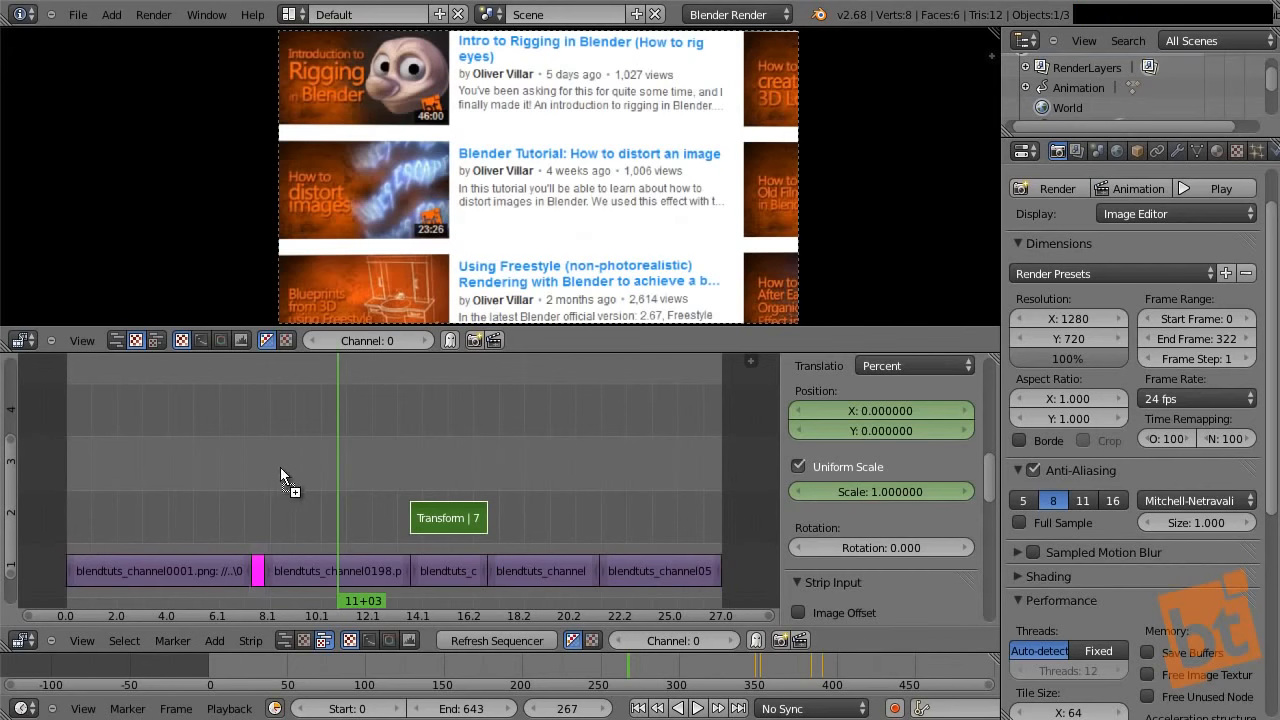
{"action": "left_click_drag", "start_coordinate": [292, 465], "coordinate": [292, 465]}
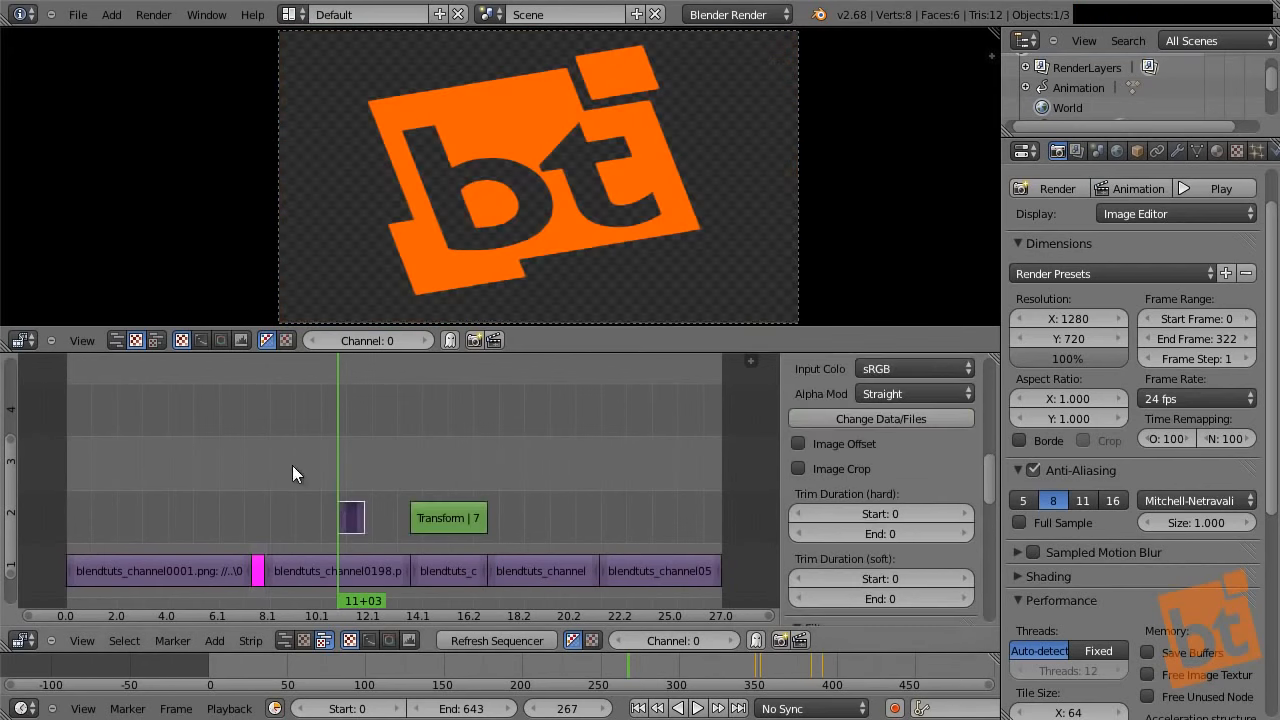
{"action": "right_click_drag", "start_coordinate": [345, 506], "coordinate": [727, 483]}
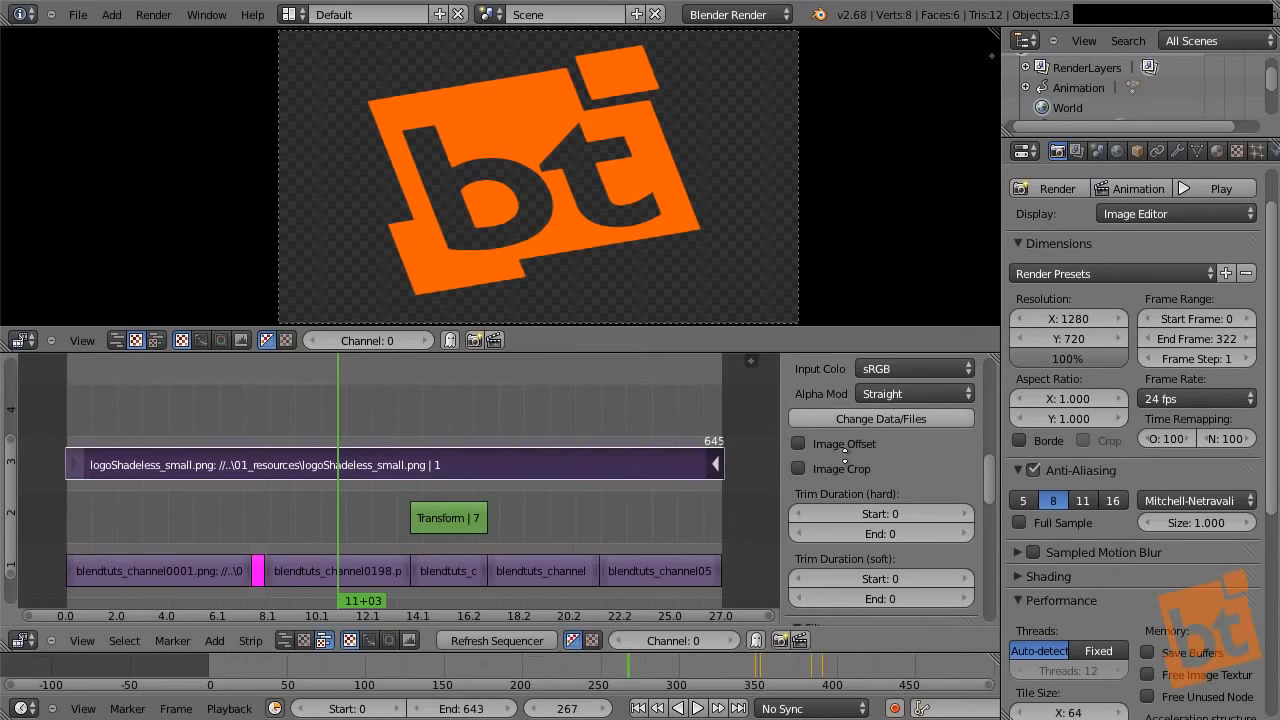
- Shrink the preview area to enlarge the sequencer and enable Image Offset on the logo strip
{"action": "middle_click_drag", "start_coordinate": [826, 376], "coordinate": [813, 420]}
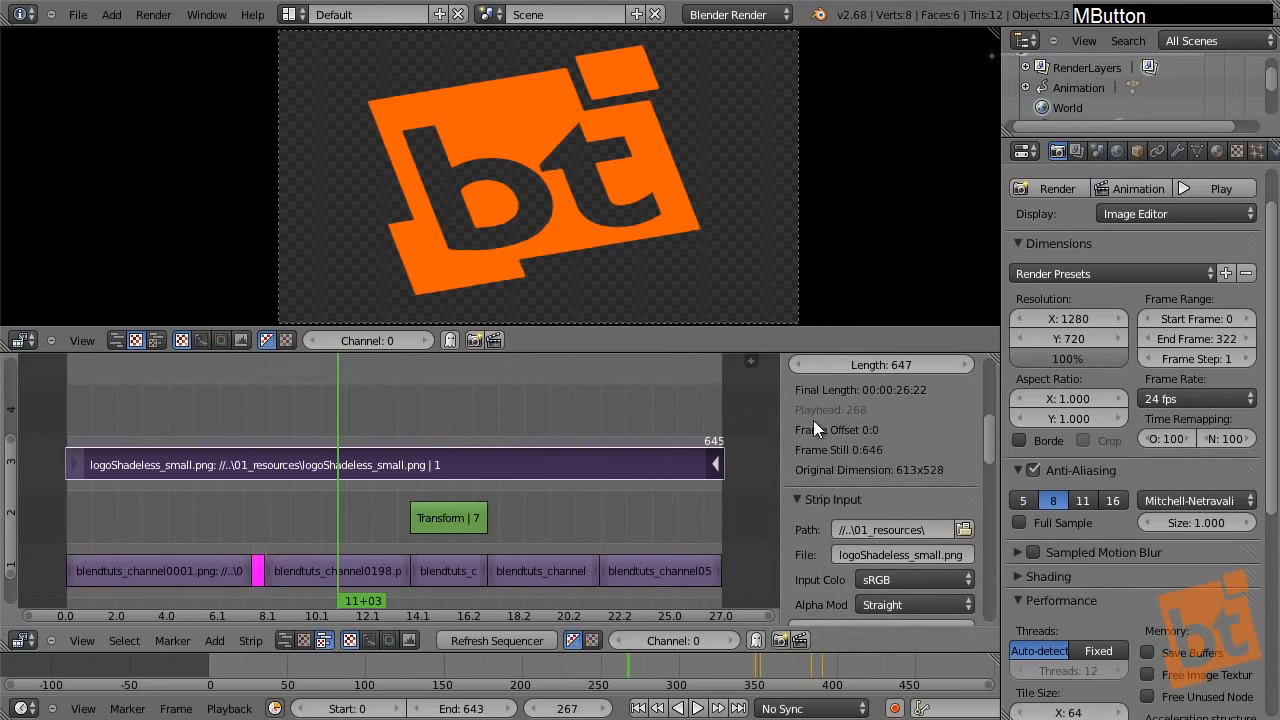
{"action": "left_click_drag", "start_coordinate": [786, 322], "coordinate": [786, 200]}
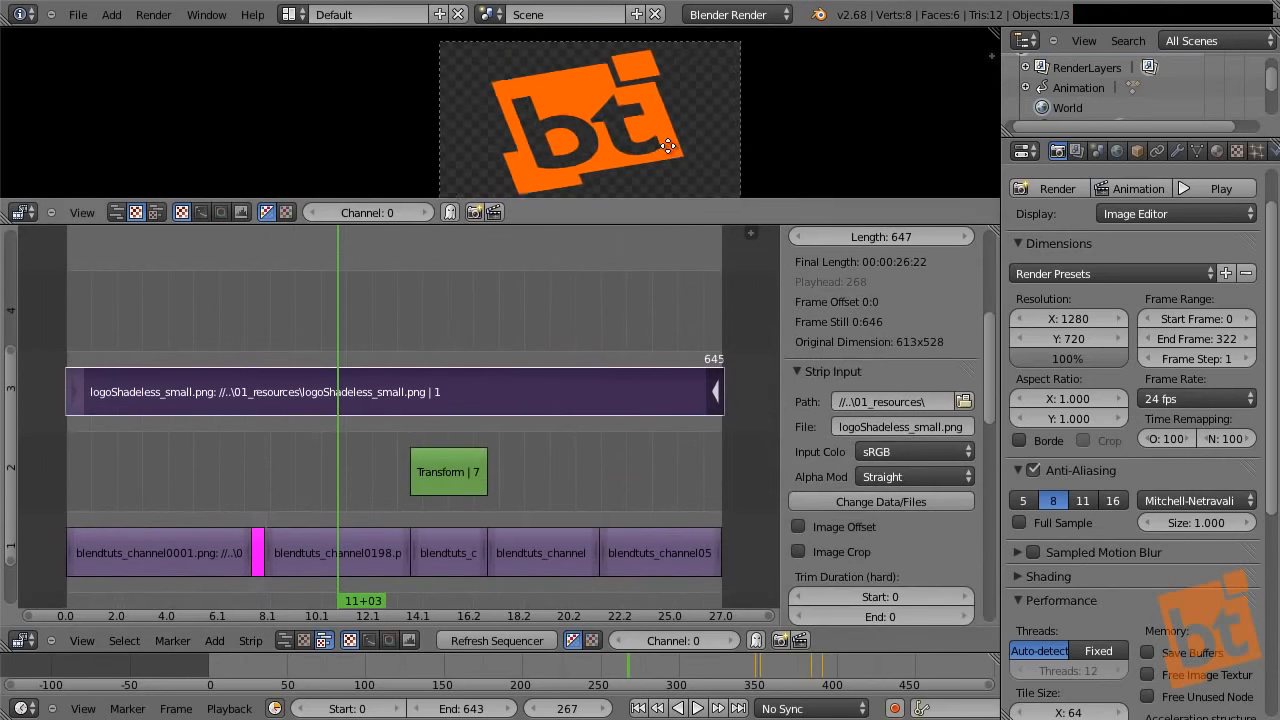
{"action": "middle_click_drag", "start_coordinate": [662, 144], "coordinate": [613, 130]}
{"action": "middle_click_drag", "start_coordinate": [867, 376], "coordinate": [870, 311]}
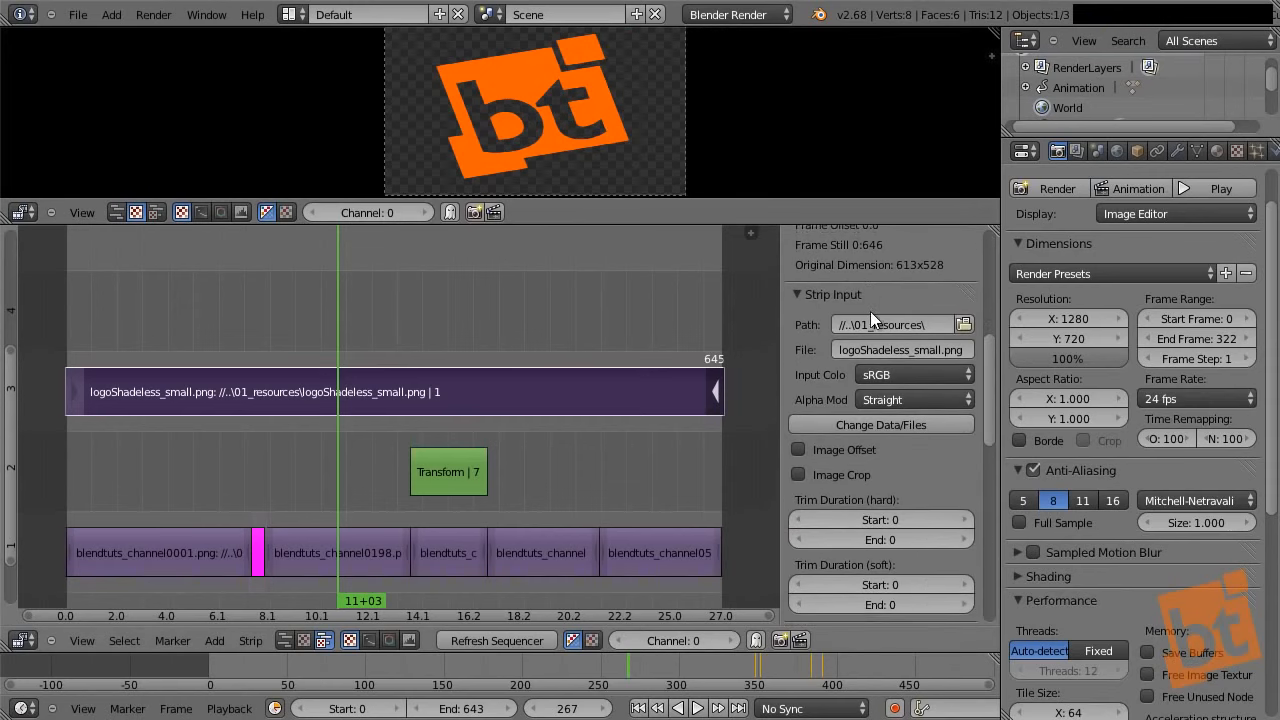
{"action": "left_click", "coordinate": [798, 450]}
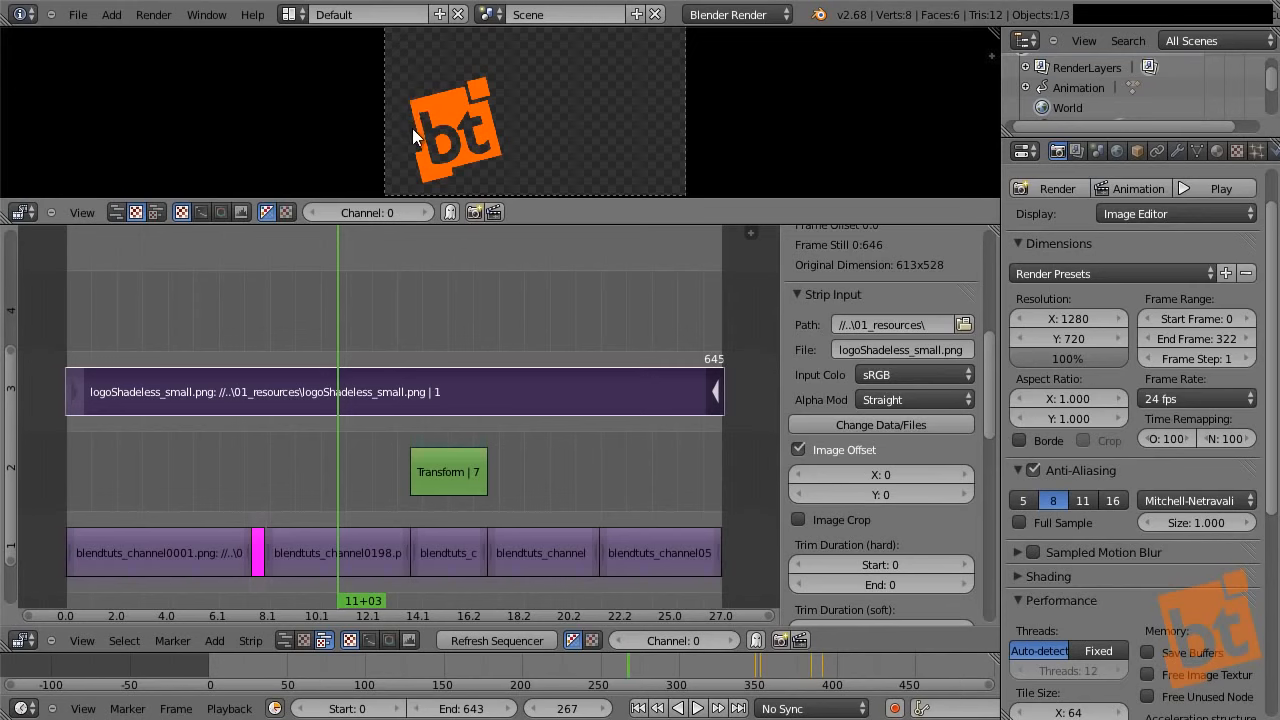
{"action": "left_click", "coordinate": [798, 450]}
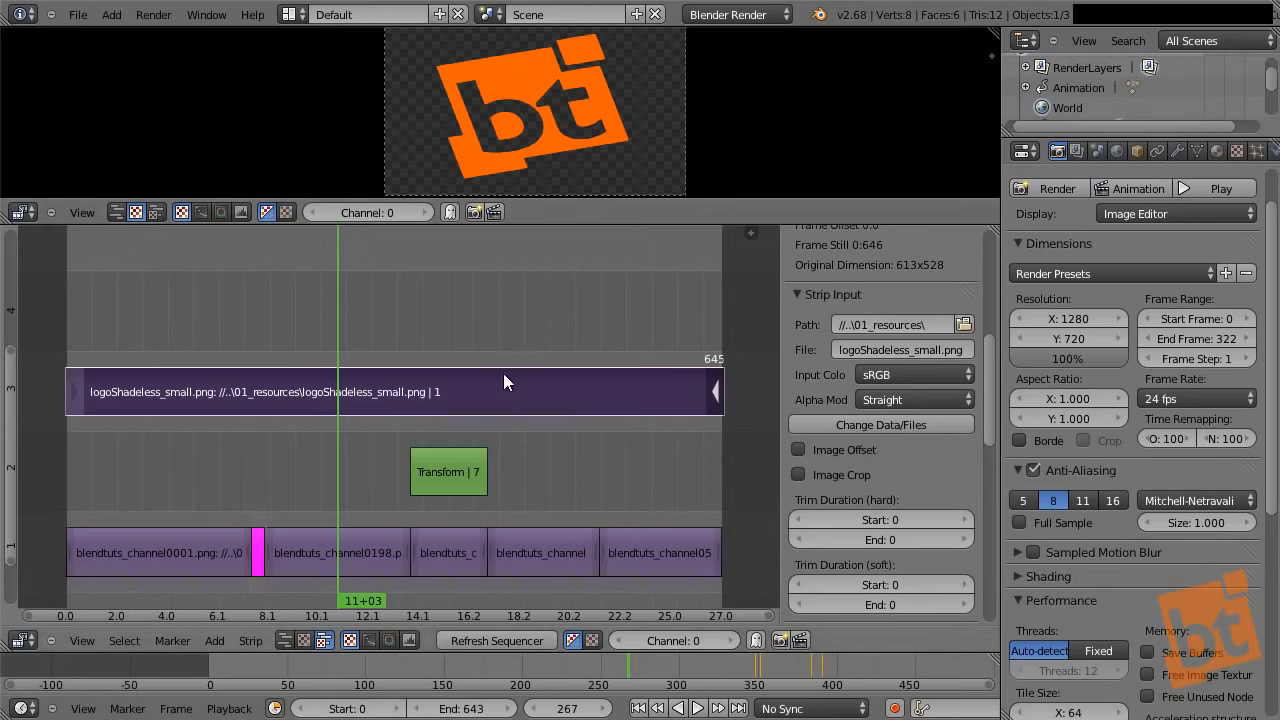
{"action": "left_click", "coordinate": [799, 450]}
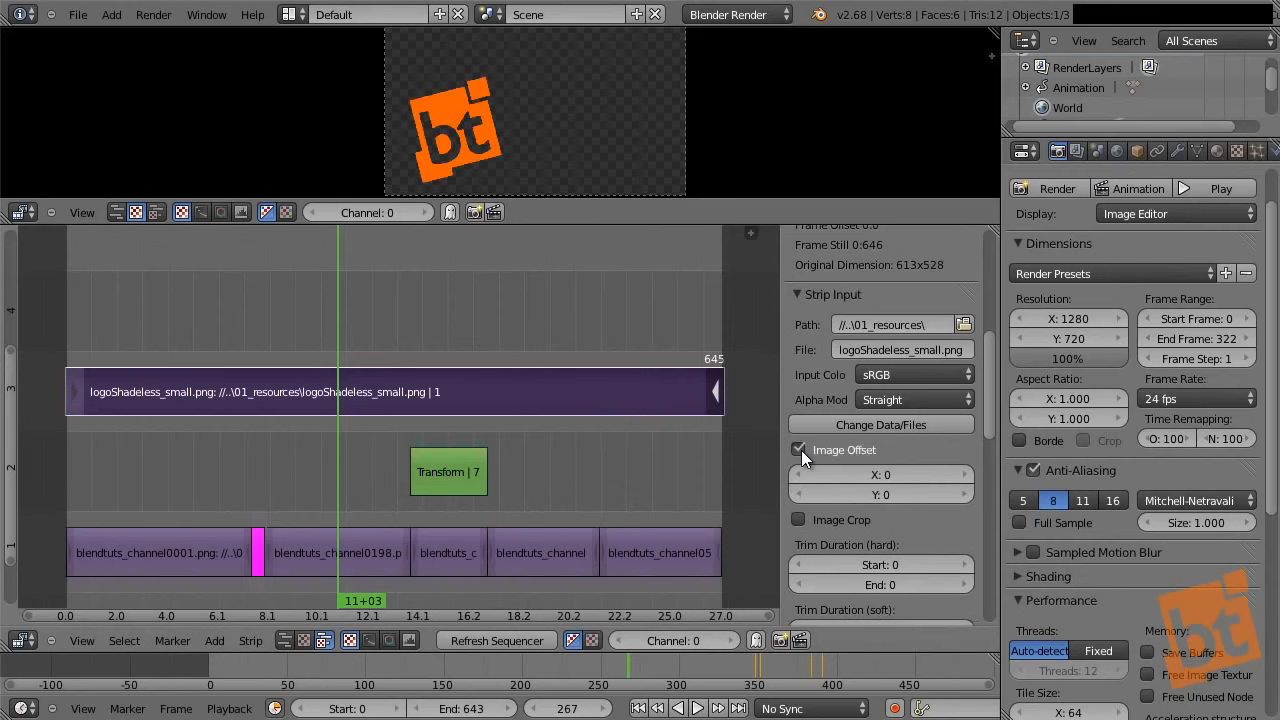
- Set the logo strip's alpha mode to Premultiplied
{"action": "middle_click_drag", "start_coordinate": [524, 137], "coordinate": [527, 140]}
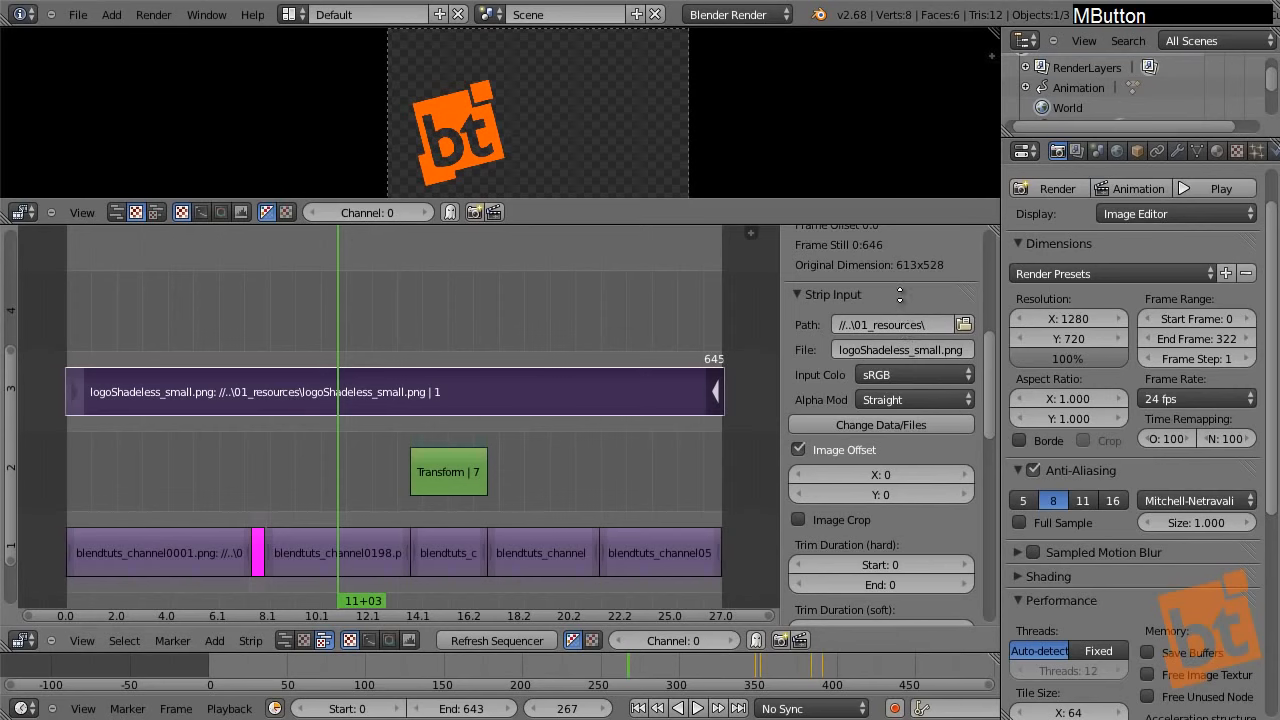
{"action": "middle_click_drag", "start_coordinate": [900, 295], "coordinate": [899, 336]}
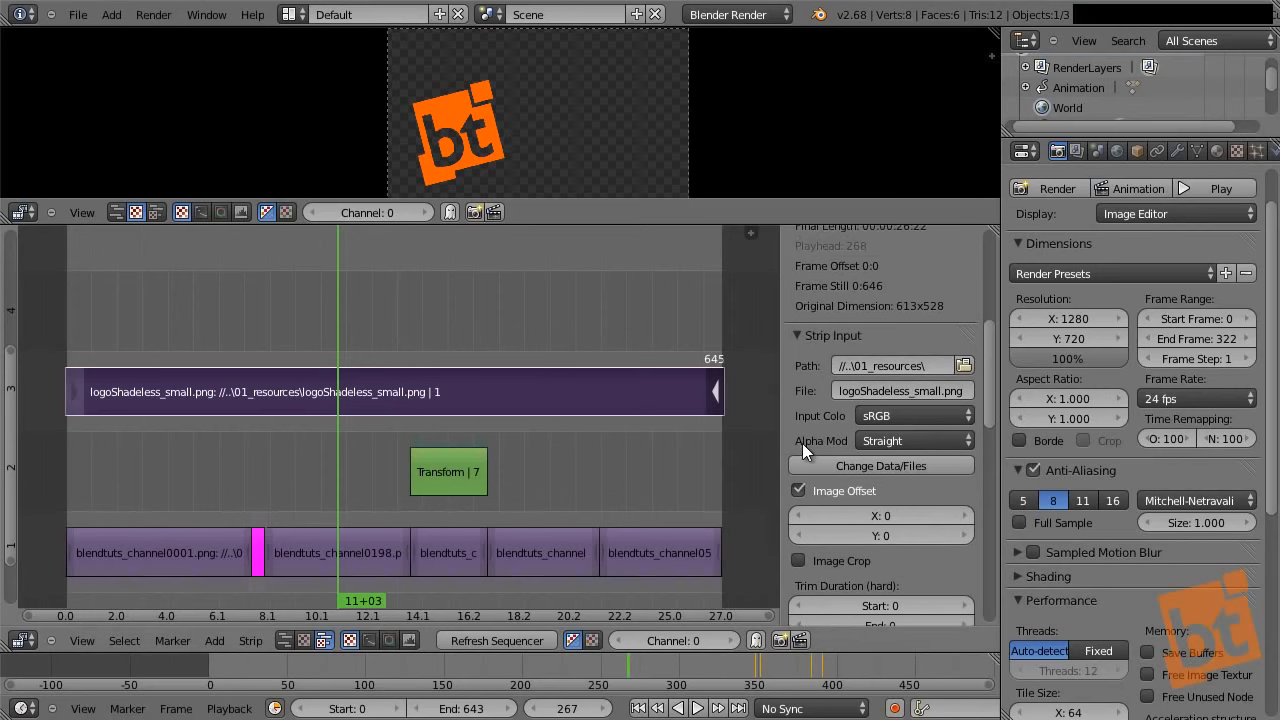
{"action": "left_click", "coordinate": [926, 441]}
{"action": "left_click", "coordinate": [916, 403]}
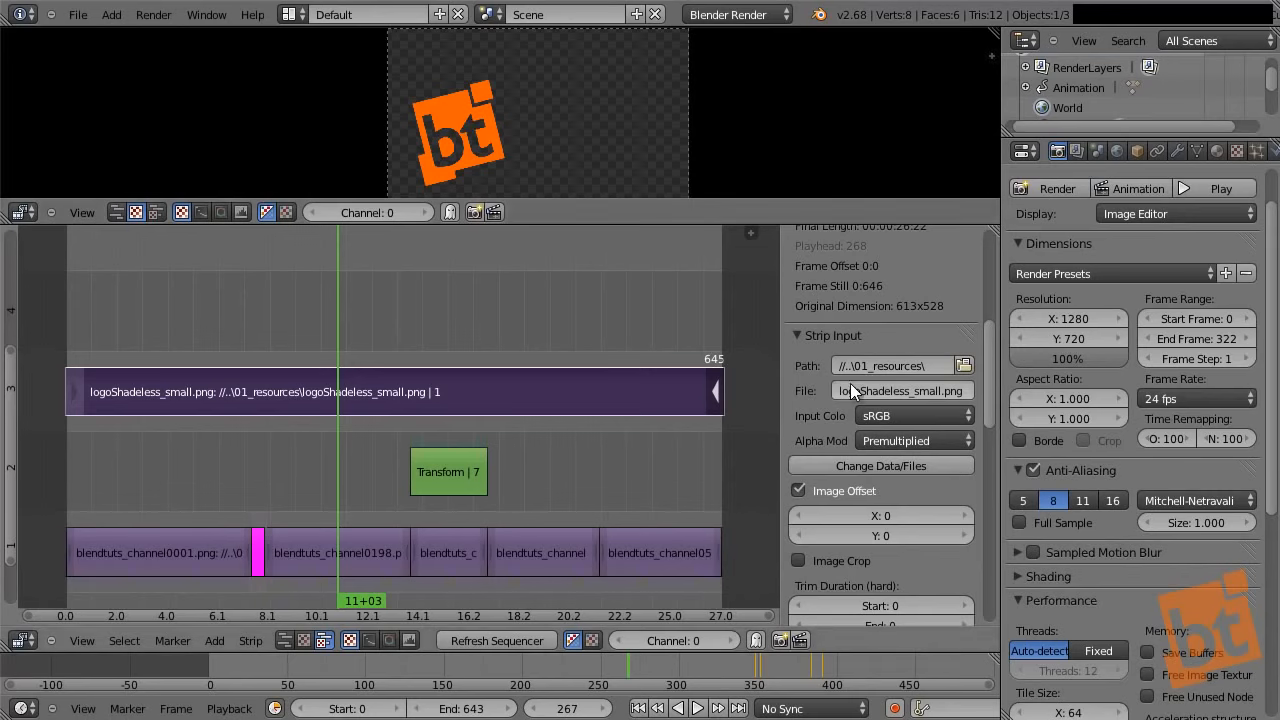
- Set the logo strip's blend mode to Alpha Over
{"action": "middle_click_drag", "start_coordinate": [894, 312], "coordinate": [838, 541]}
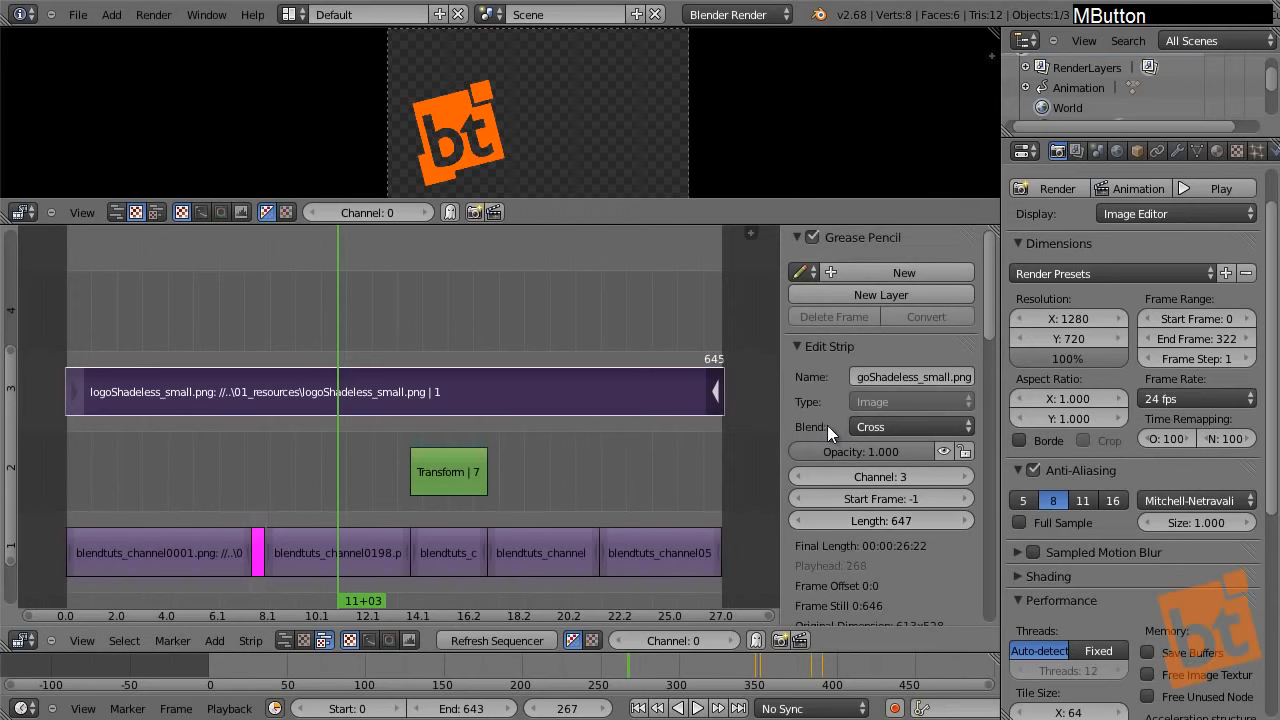
{"action": "left_click", "coordinate": [888, 426]}
{"action": "left_click", "coordinate": [897, 427]}
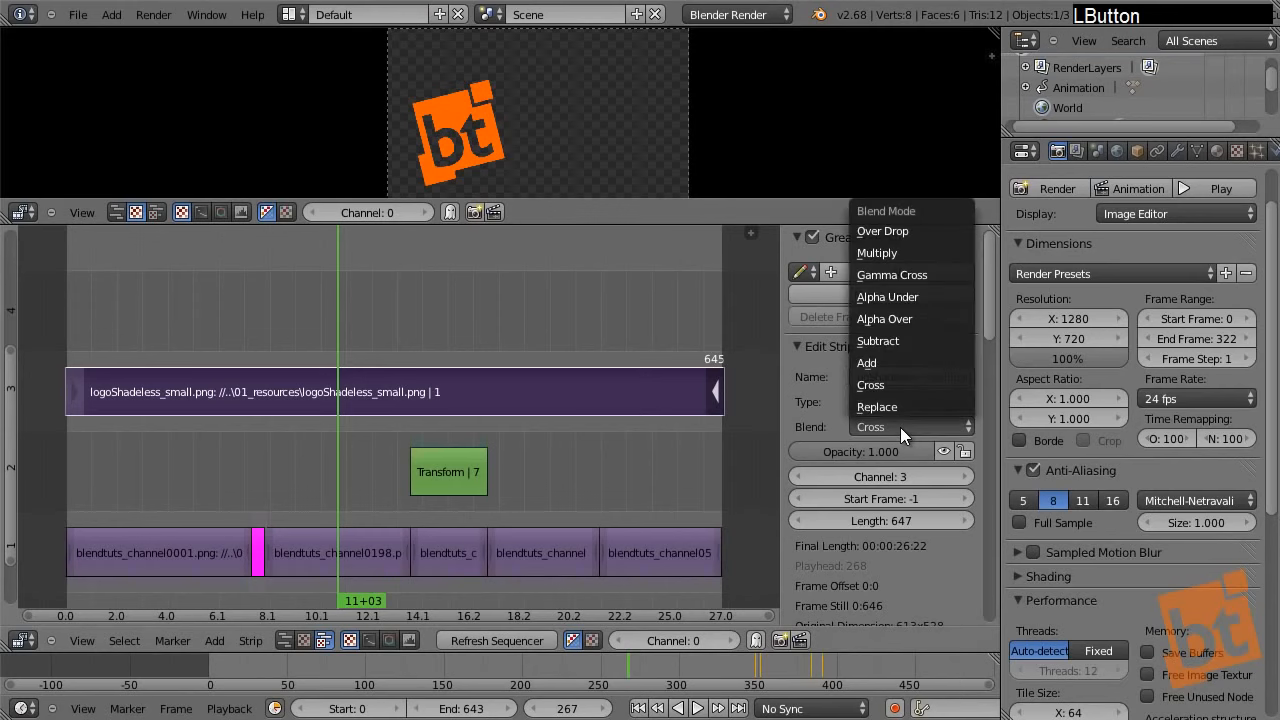
{"action": "left_click", "coordinate": [908, 318]}
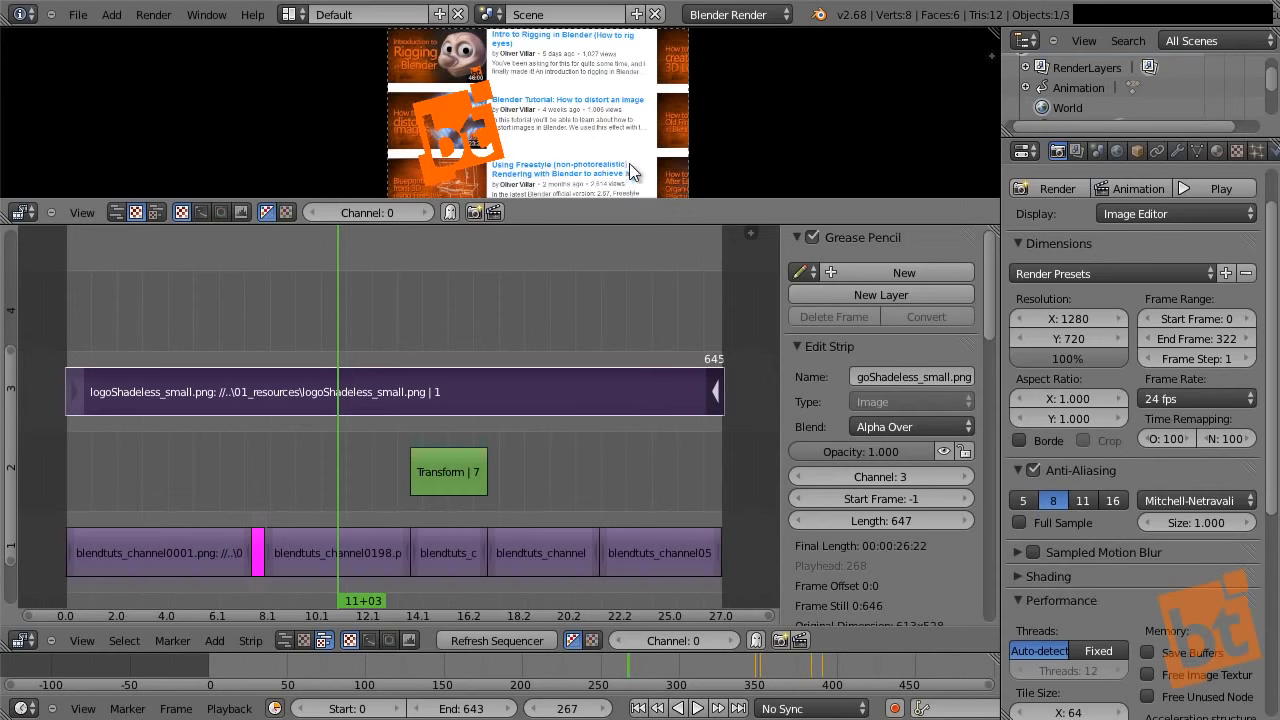
- Set the logo strip's image offset to X 339 and Y 78
{"action": "scroll", "coordinate": [835, 466], "scroll_direction": "down", "scroll_amount": 8}
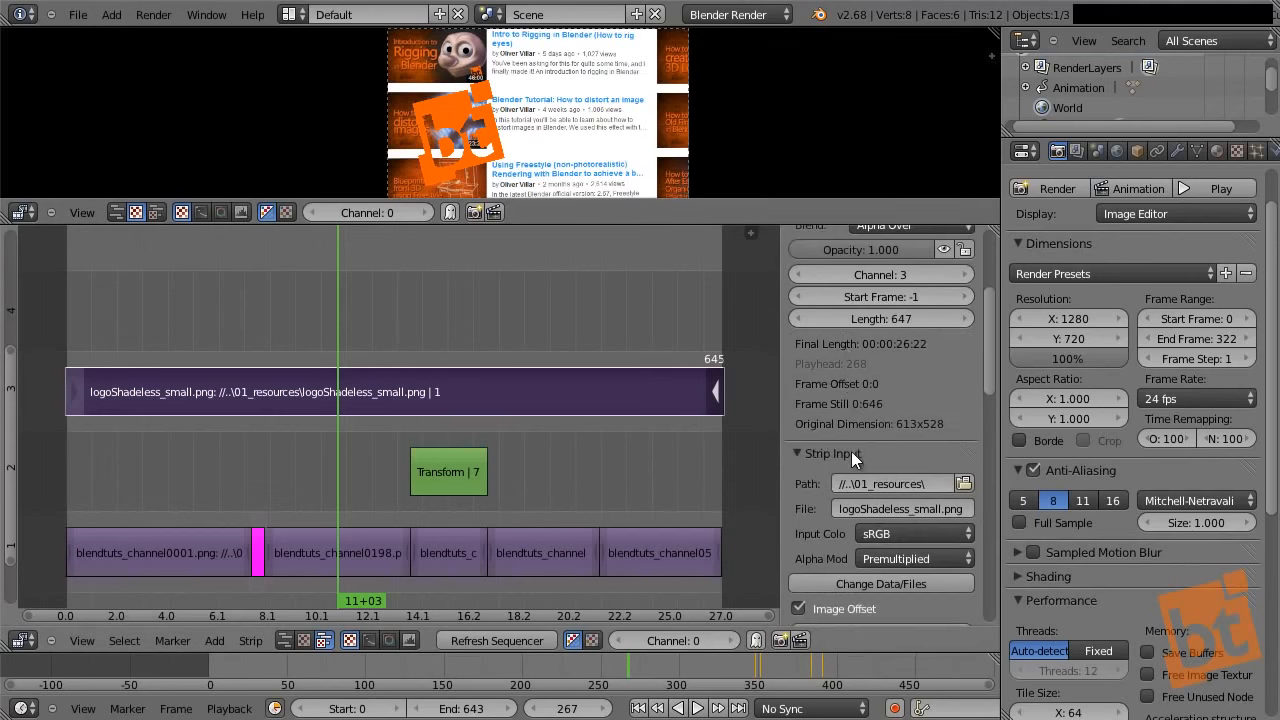
{"action": "middle_click_drag", "start_coordinate": [833, 464], "coordinate": [853, 429]}
{"action": "left_click_drag", "start_coordinate": [872, 421], "coordinate": [1213, 421]}
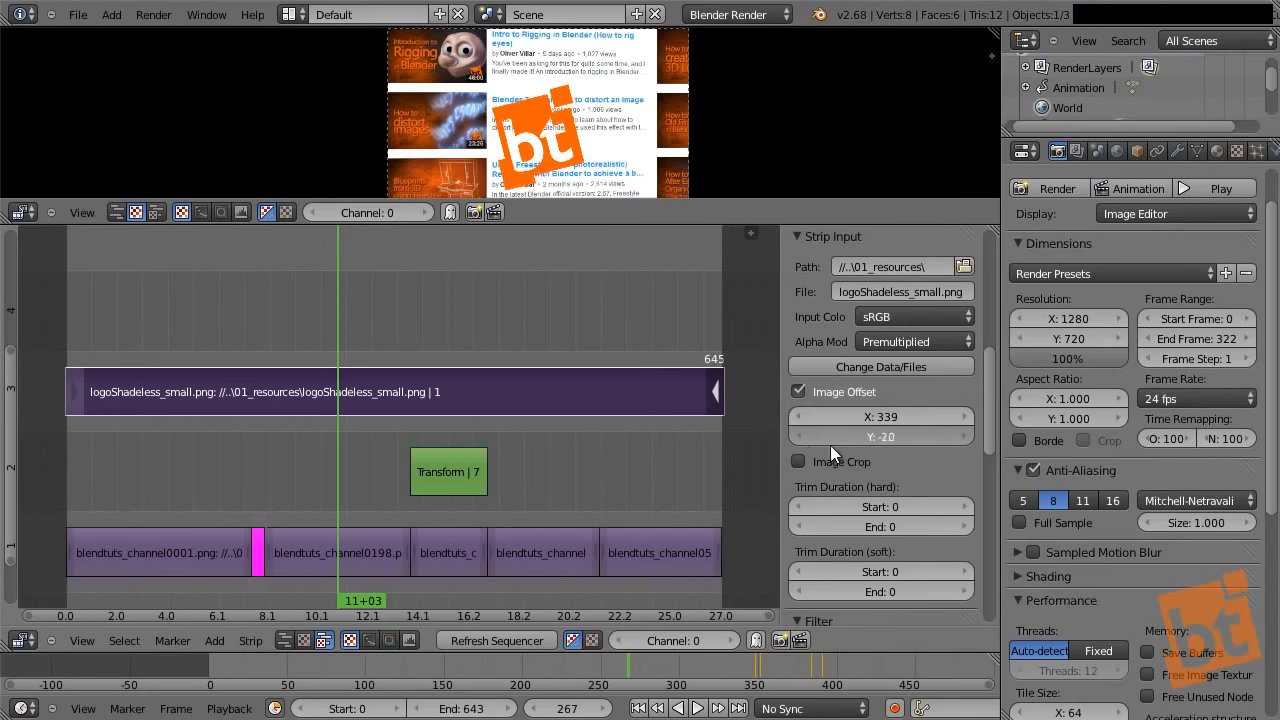
{"action": "left_click_drag", "start_coordinate": [828, 444], "coordinate": [930, 463]}
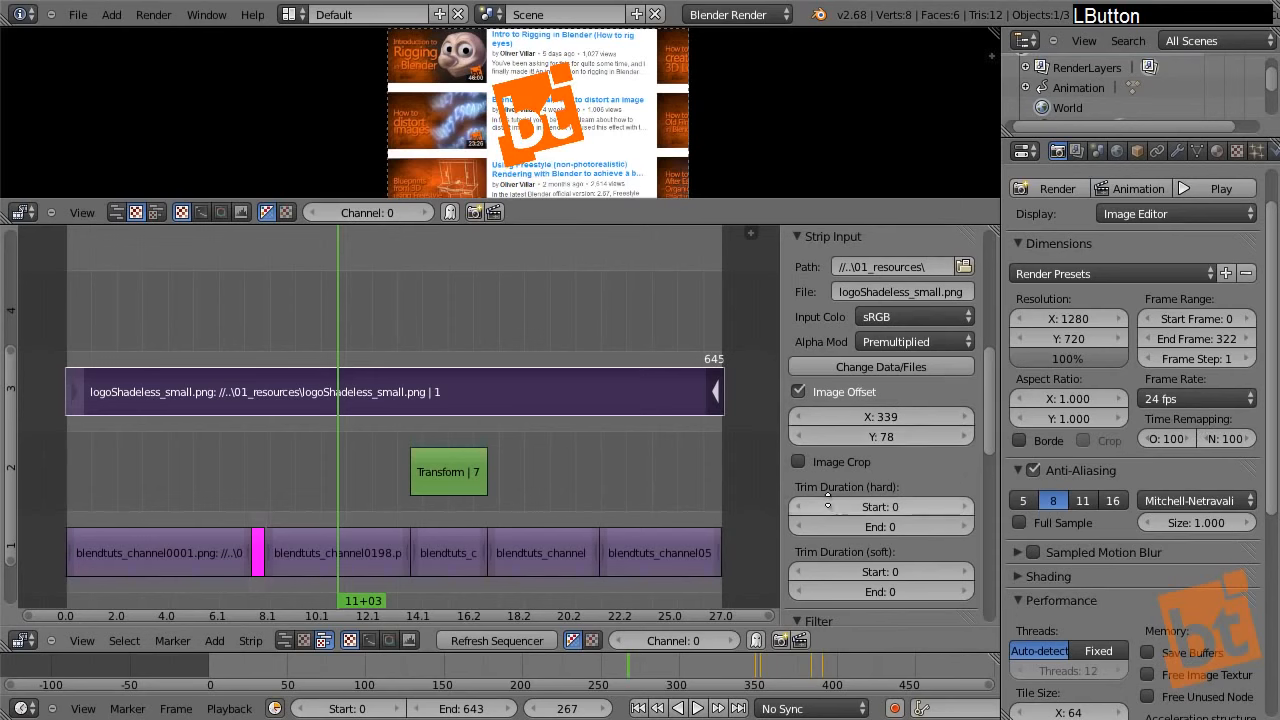
{"action": "mouse_move", "coordinate": [836, 557]}
{"action": "middle_mouse_down"}
{"action": "mouse_move", "coordinate": [832, 447]}
{"action": "mouse_move", "coordinate": [834, 546]}
{"action": "middle_mouse_up"}
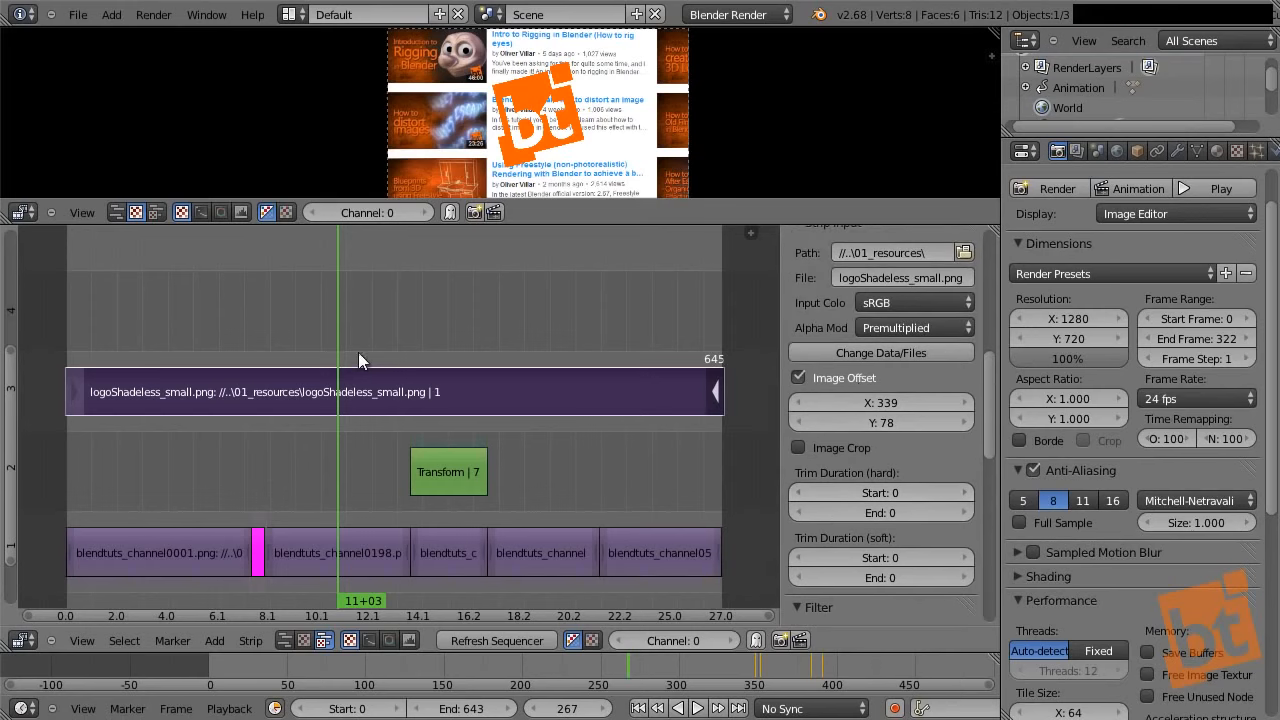
- Add a Transform effect strip to the logo strip on channel 4
{"action": "key", "text": "shift+a"}
{"action": "mouse_move", "coordinate": [364, 317]}
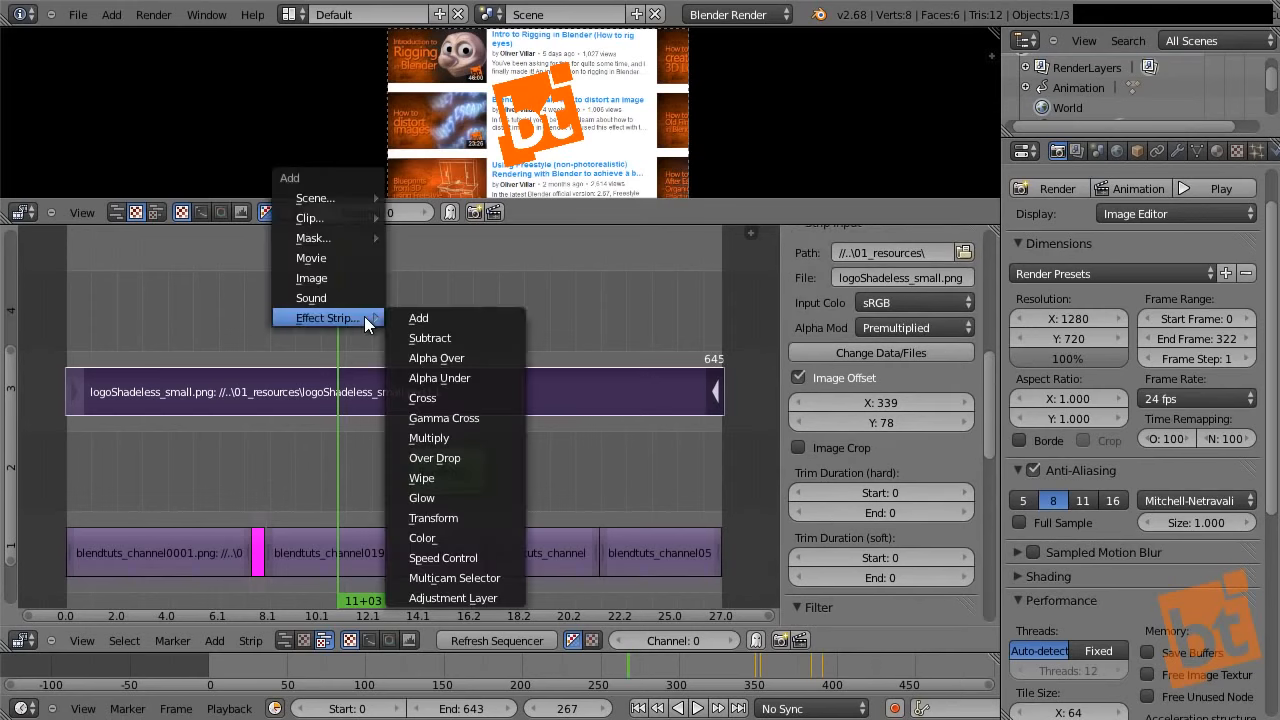
{"action": "left_click", "coordinate": [461, 517]}
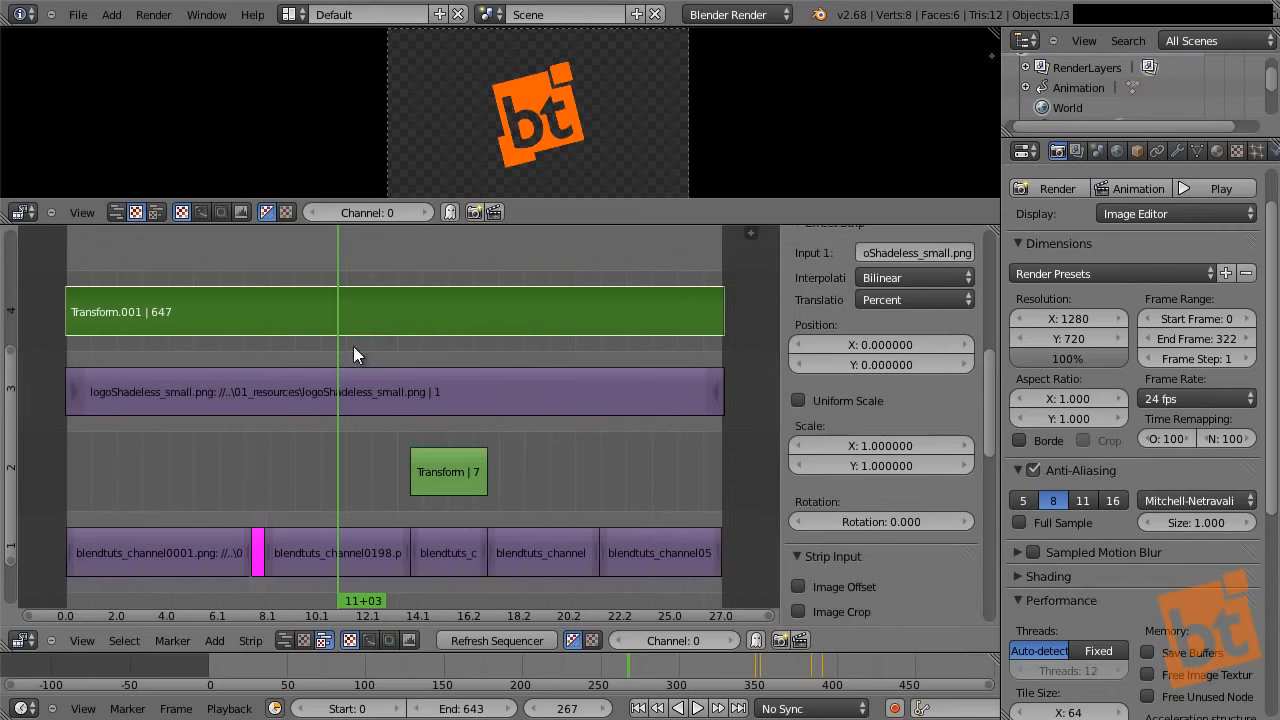
- Set the blend mode of the logo's Transform strip to Alpha Over
{"action": "right_click", "coordinate": [349, 398]}
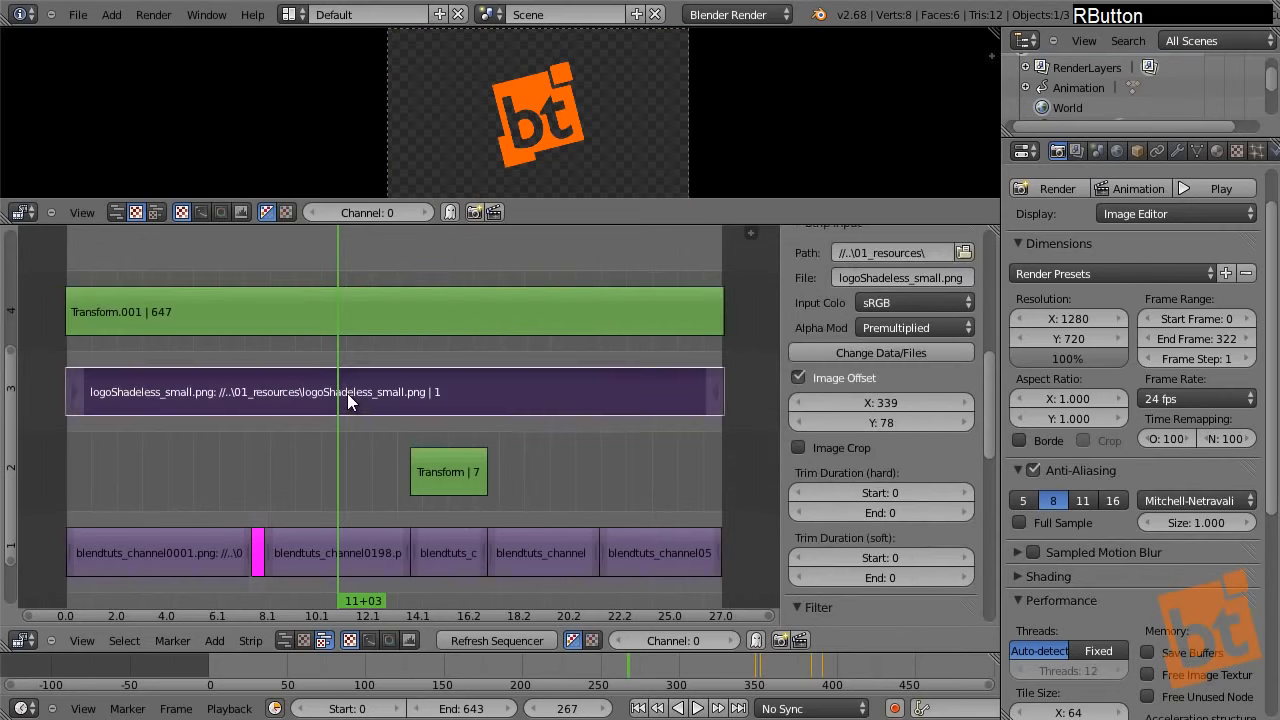
{"action": "right_click", "coordinate": [445, 550]}
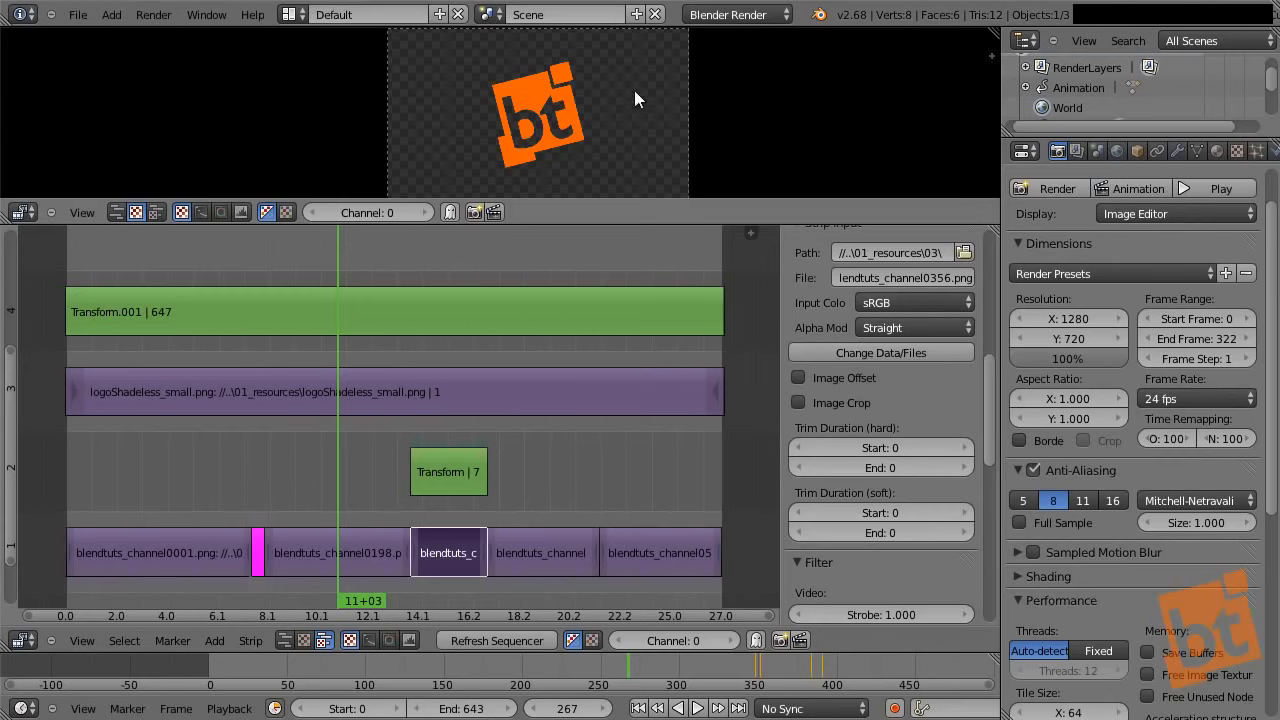
{"action": "right_click", "coordinate": [336, 314]}
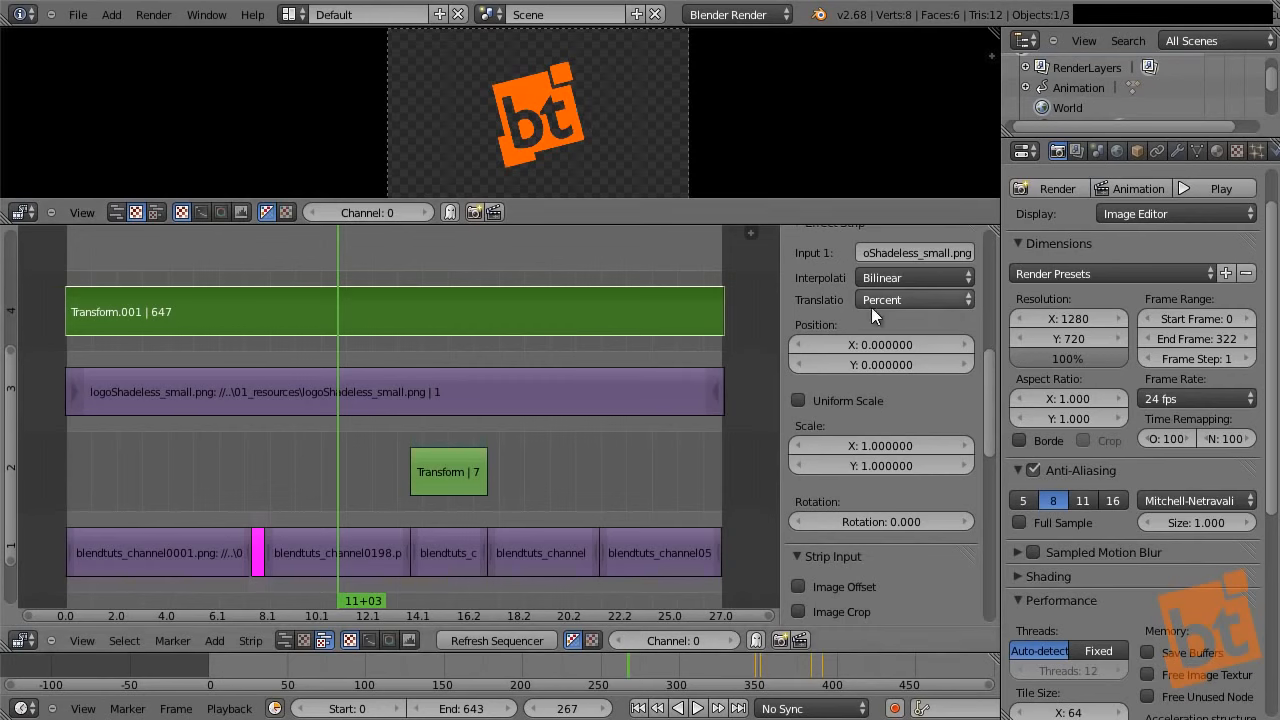
{"action": "middle_click_drag", "start_coordinate": [868, 289], "coordinate": [860, 502]}
{"action": "mouse_move", "coordinate": [860, 394]}
{"action": "middle_mouse_down"}
{"action": "mouse_move", "coordinate": [853, 556]}
{"action": "mouse_move", "coordinate": [868, 452]}
{"action": "middle_mouse_up"}
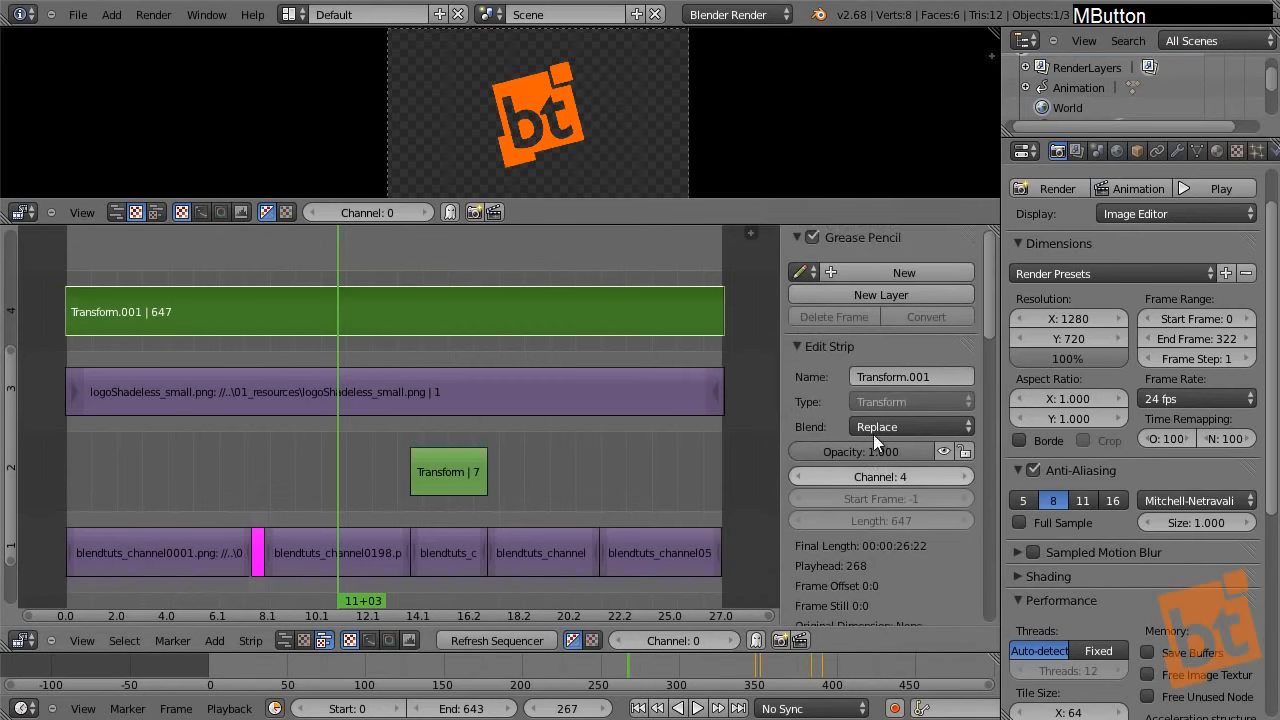
{"action": "left_click", "coordinate": [921, 427]}
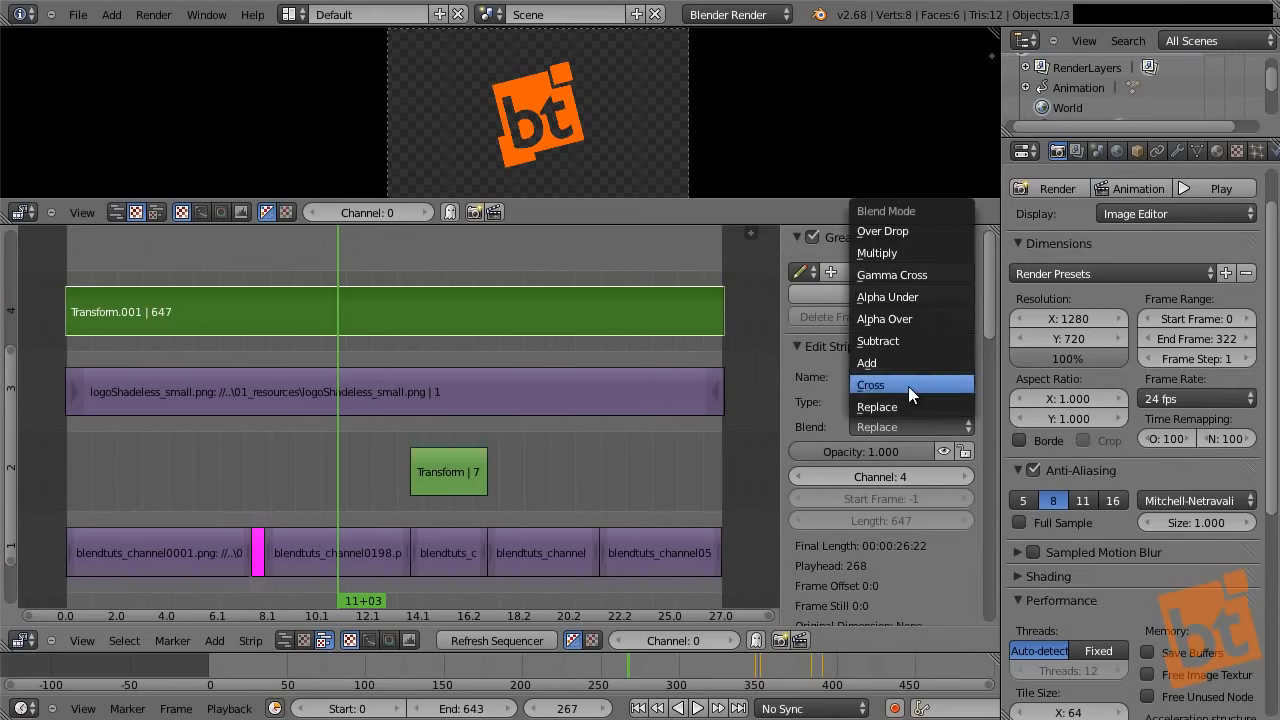
{"action": "left_click", "coordinate": [918, 316]}
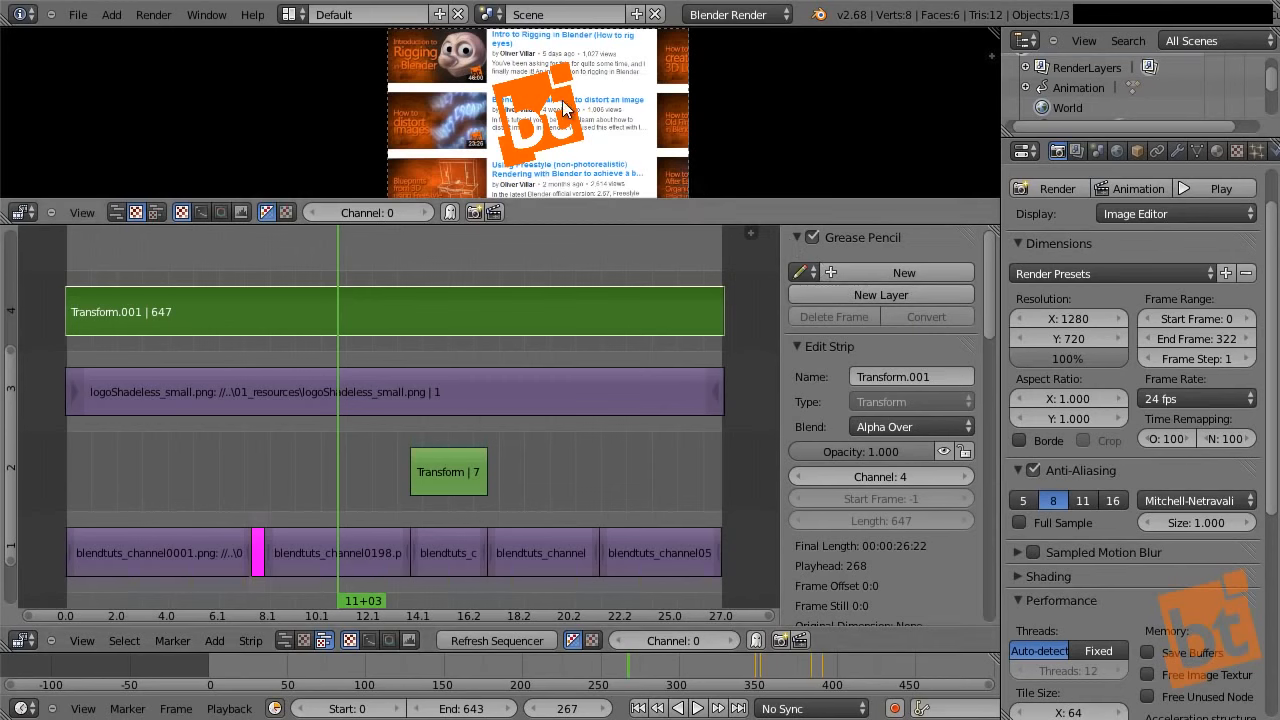
- Enable Uniform Scale on the logo's Transform strip, scale it to 0.46 and position it at about X 38.55, Y -30.24
{"action": "middle_click_drag", "start_coordinate": [829, 586], "coordinate": [840, 306]}
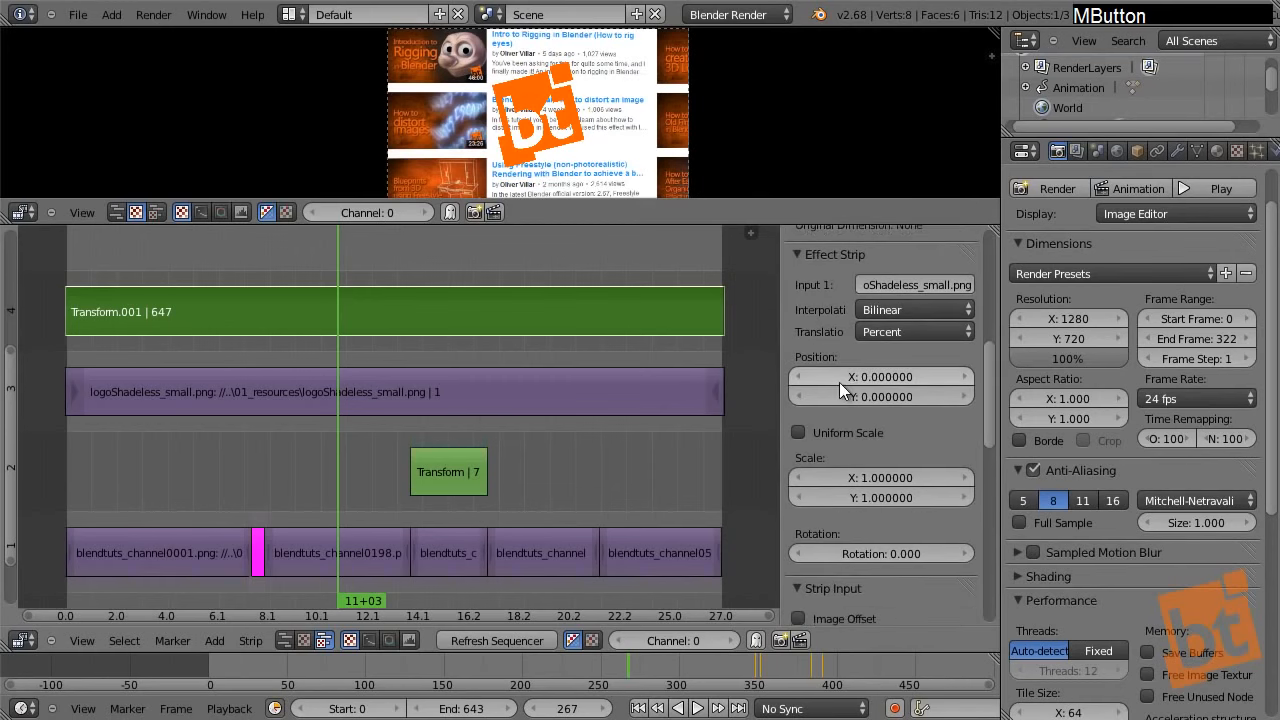
{"action": "left_click", "coordinate": [797, 435]}
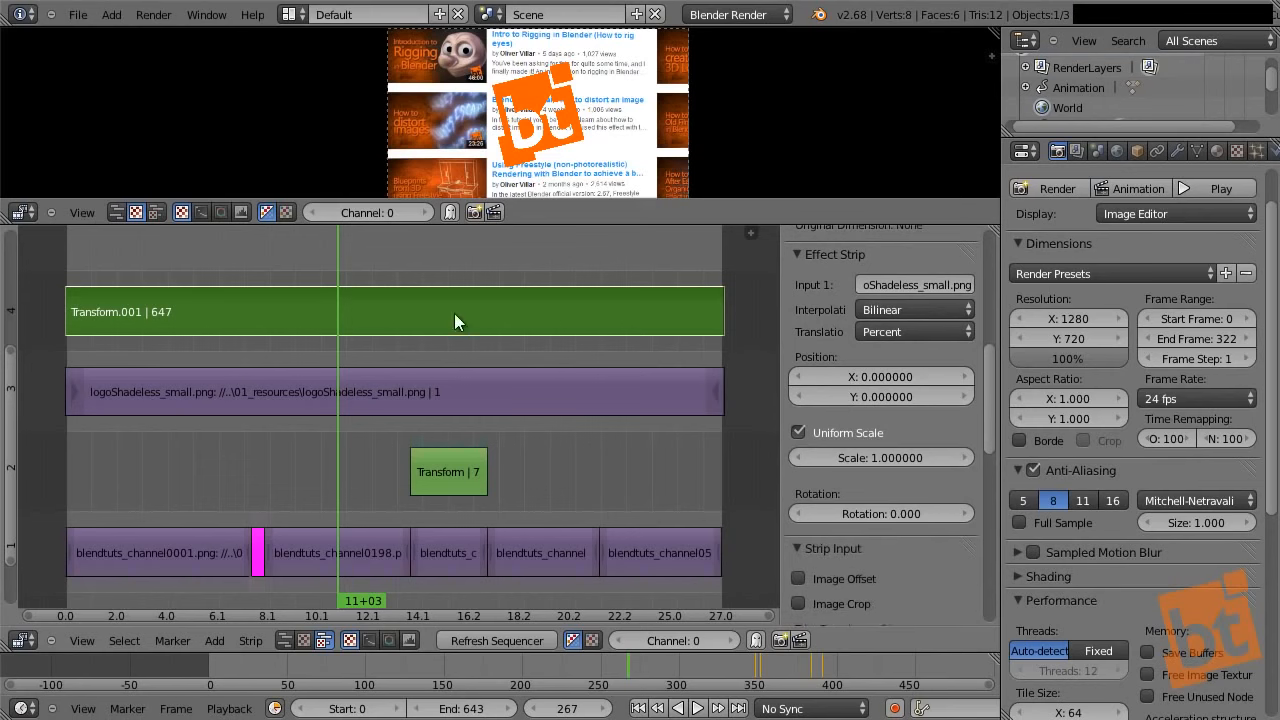
{"action": "left_click_drag", "start_coordinate": [863, 382], "coordinate": [899, 400]}
{"action": "left_click_drag", "start_coordinate": [897, 460], "coordinate": [875, 461]}
{"action": "left_click_drag", "start_coordinate": [876, 373], "coordinate": [1276, 386]}
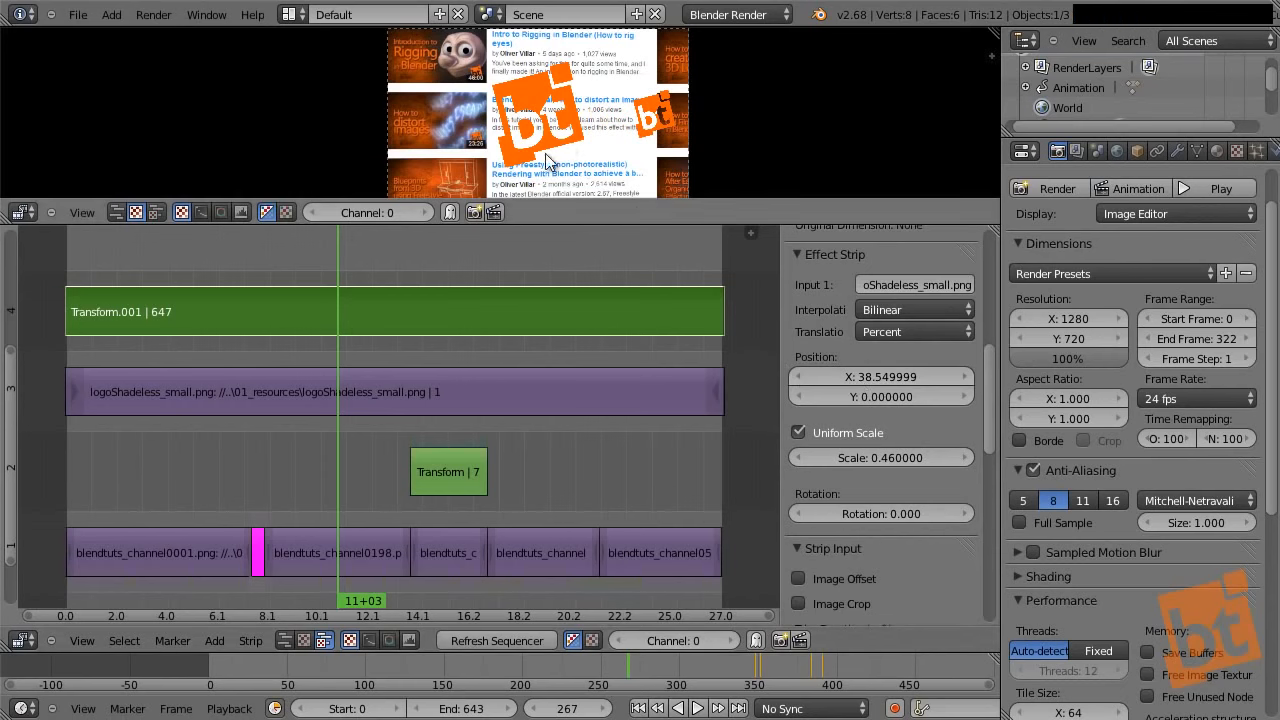
{"action": "left_click_drag", "start_coordinate": [909, 397], "coordinate": [1149, 478]}
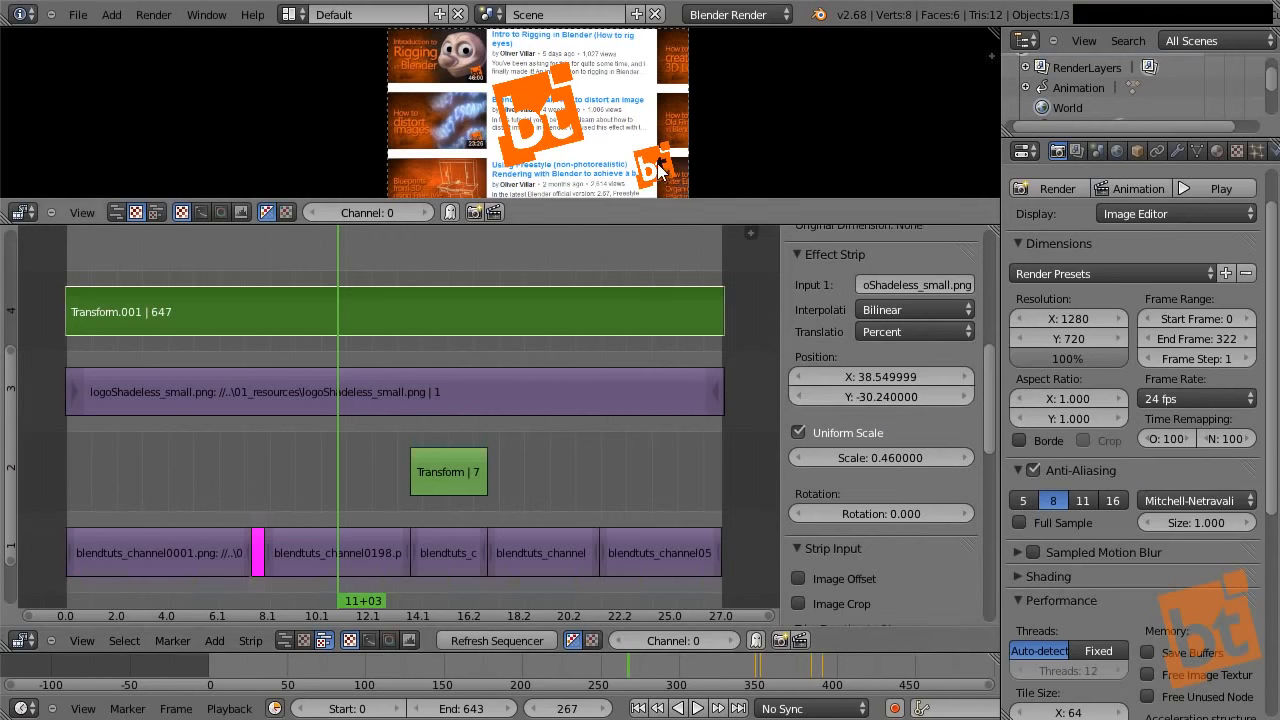
- Mute the original logo image strip on channel 3
{"action": "right_click", "coordinate": [526, 386]}
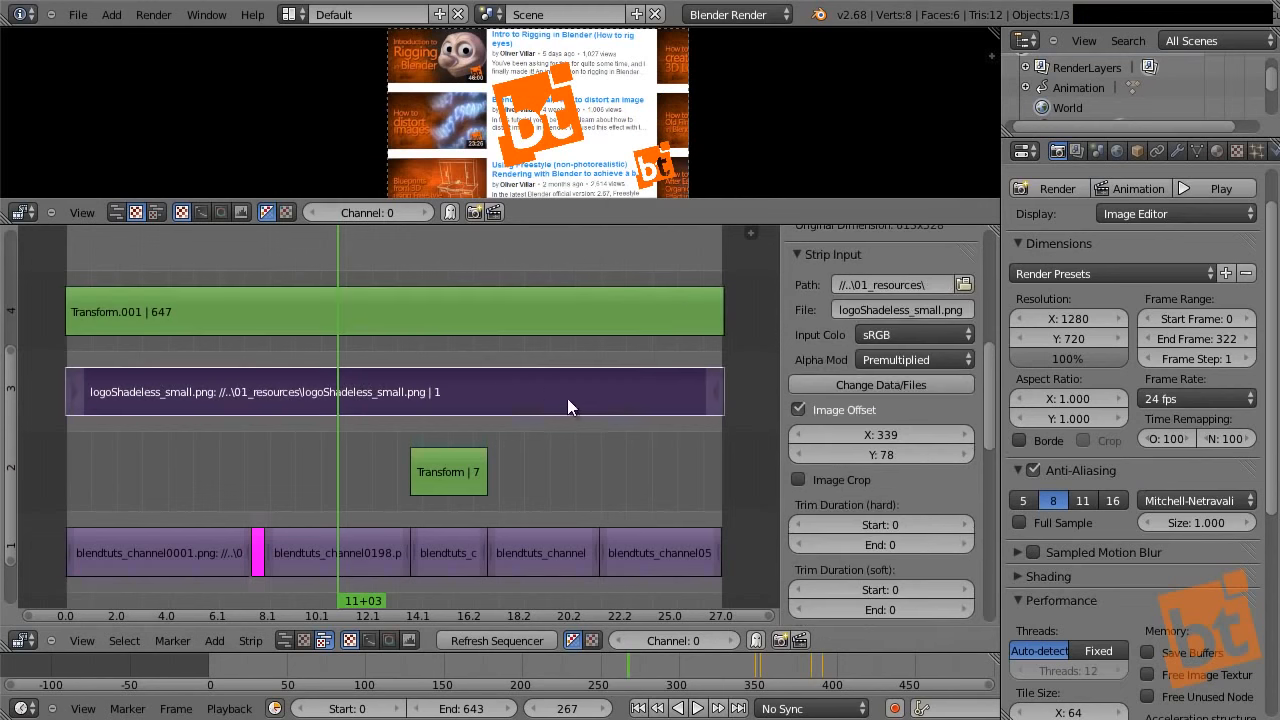
{"action": "scroll", "coordinate": [912, 371], "scroll_direction": "up", "scroll_amount": 10}
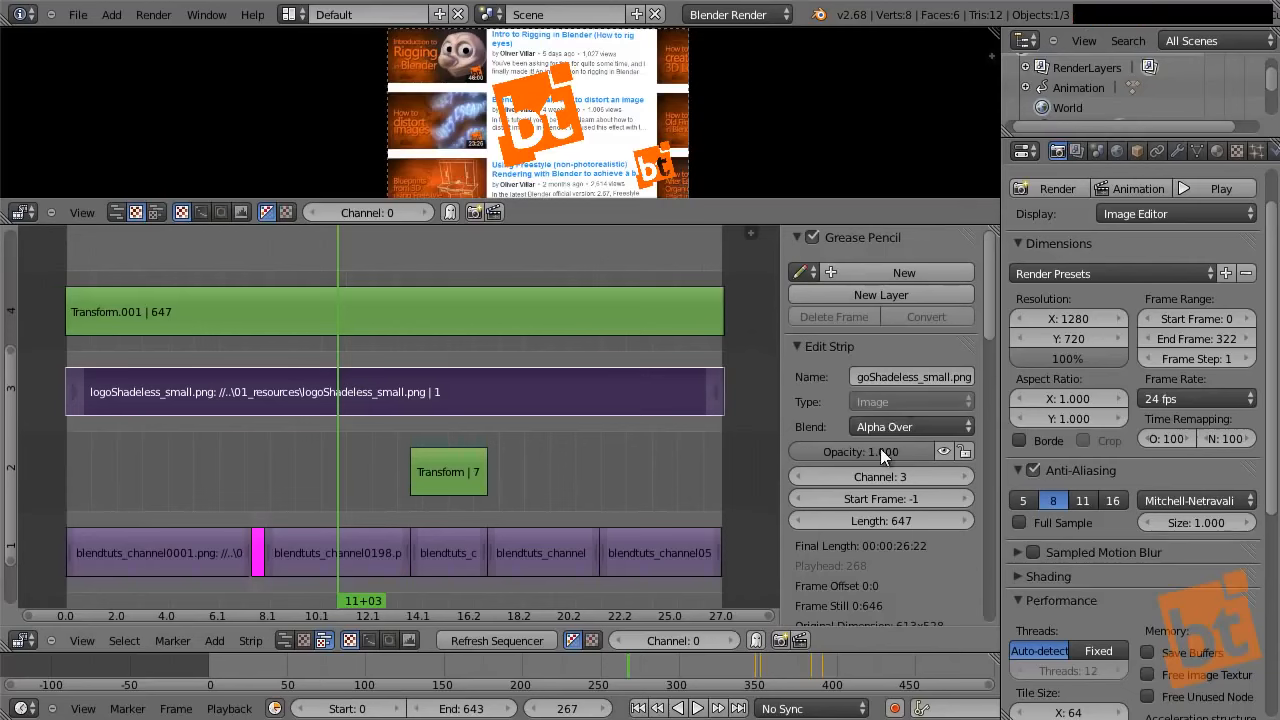
{"action": "left_click", "coordinate": [946, 450]}
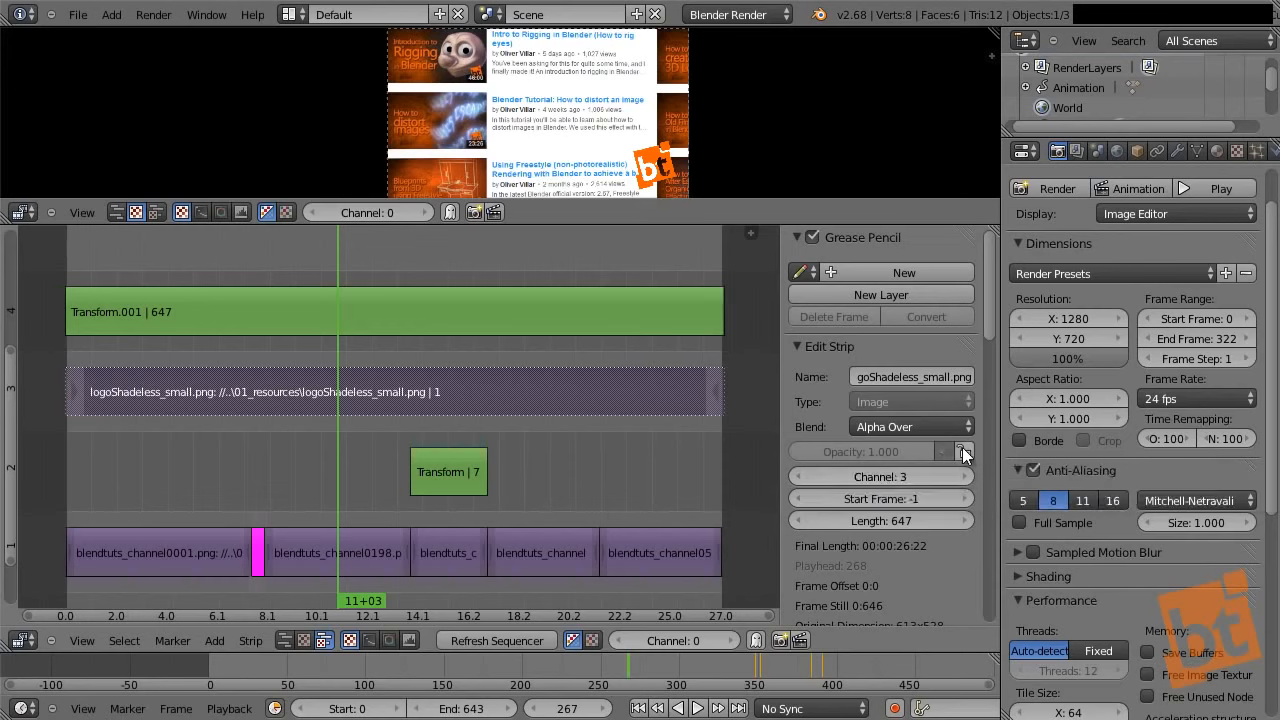
- Try out the lock on the logo image strip and unlock it again
{"action": "left_click", "coordinate": [965, 451]}
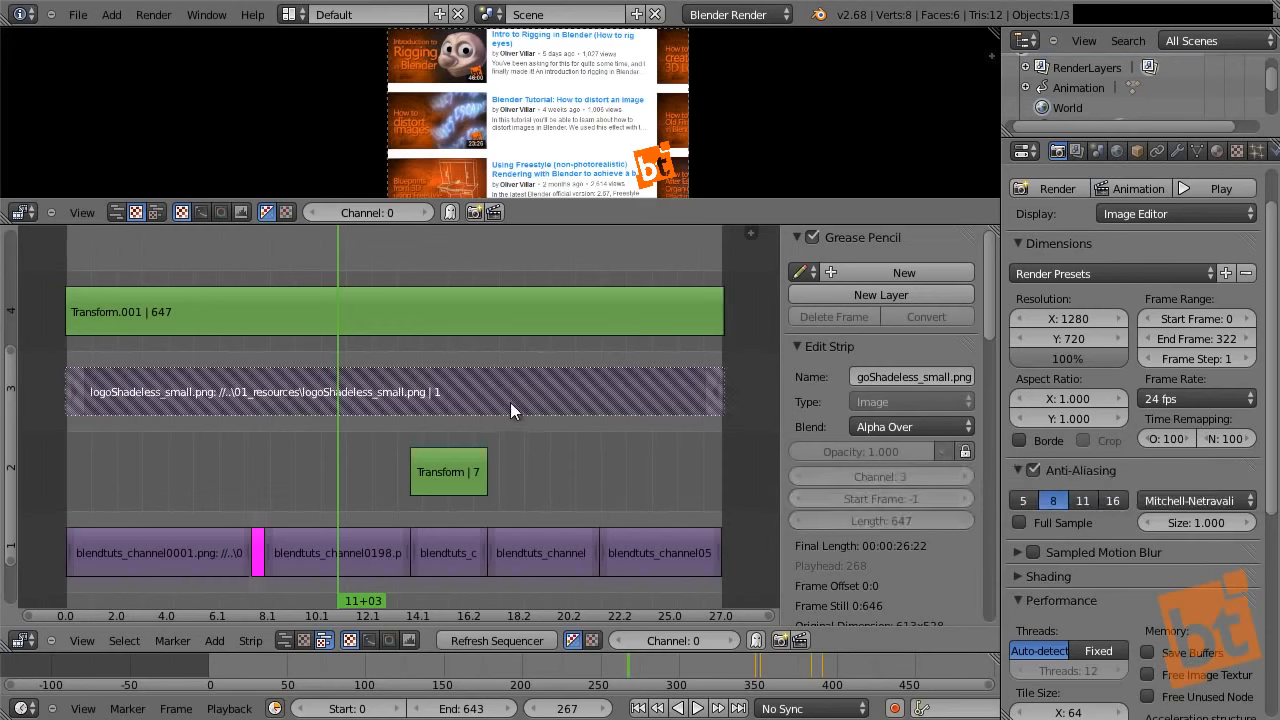
{"action": "right_click", "coordinate": [432, 385]}
{"action": "left_click", "coordinate": [966, 451]}
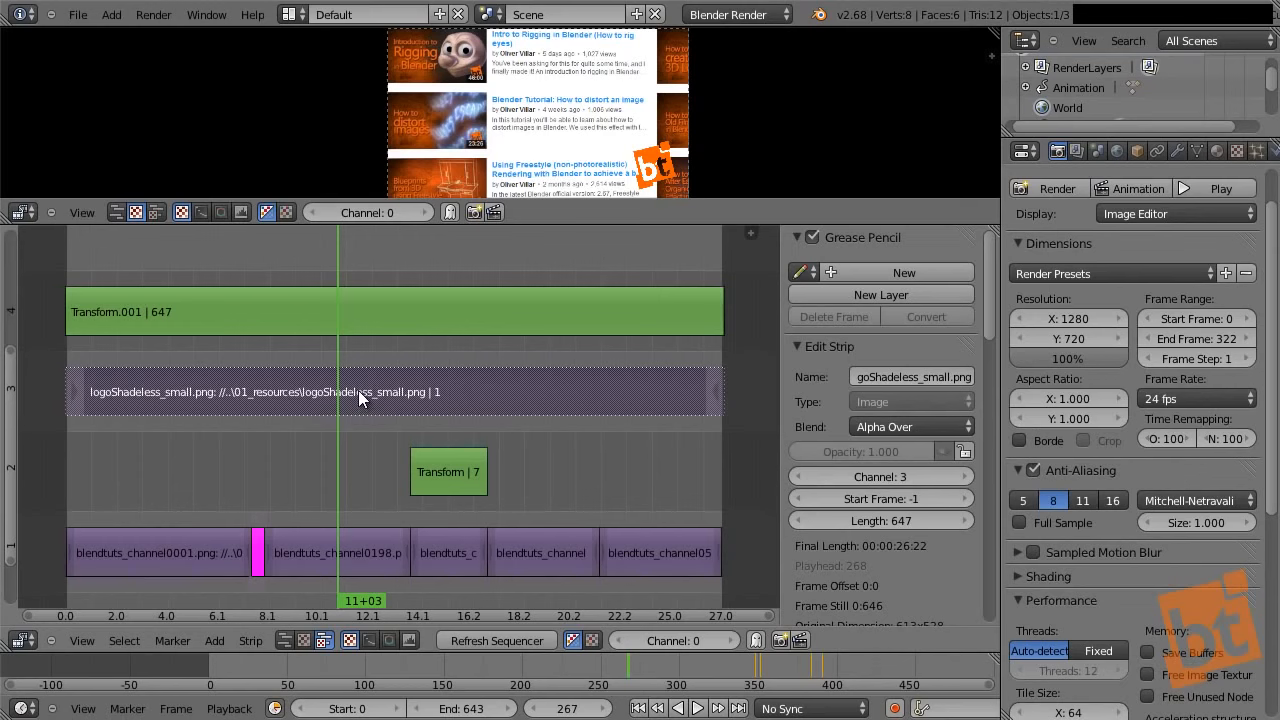
- Select the logo's Transform strip, enlarge the preview area and fit the picture larger inside it
{"action": "right_click", "coordinate": [348, 309]}
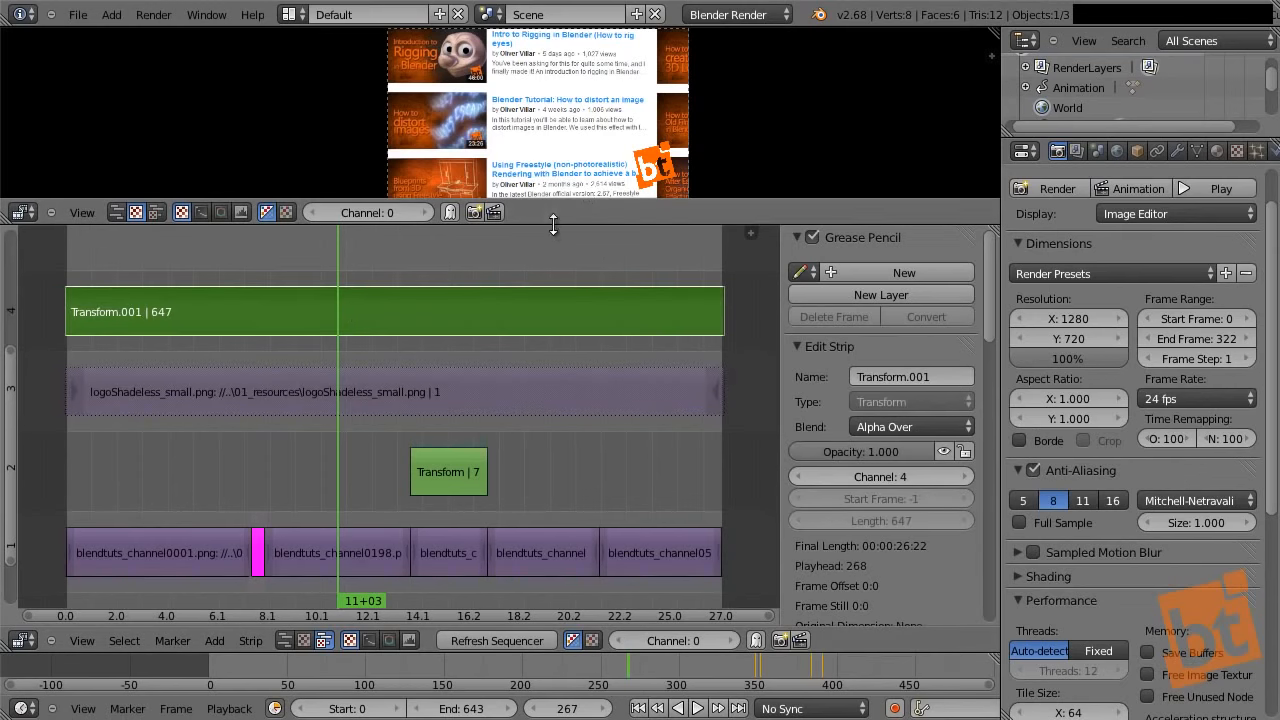
{"action": "left_click_drag", "start_coordinate": [548, 224], "coordinate": [562, 395]}
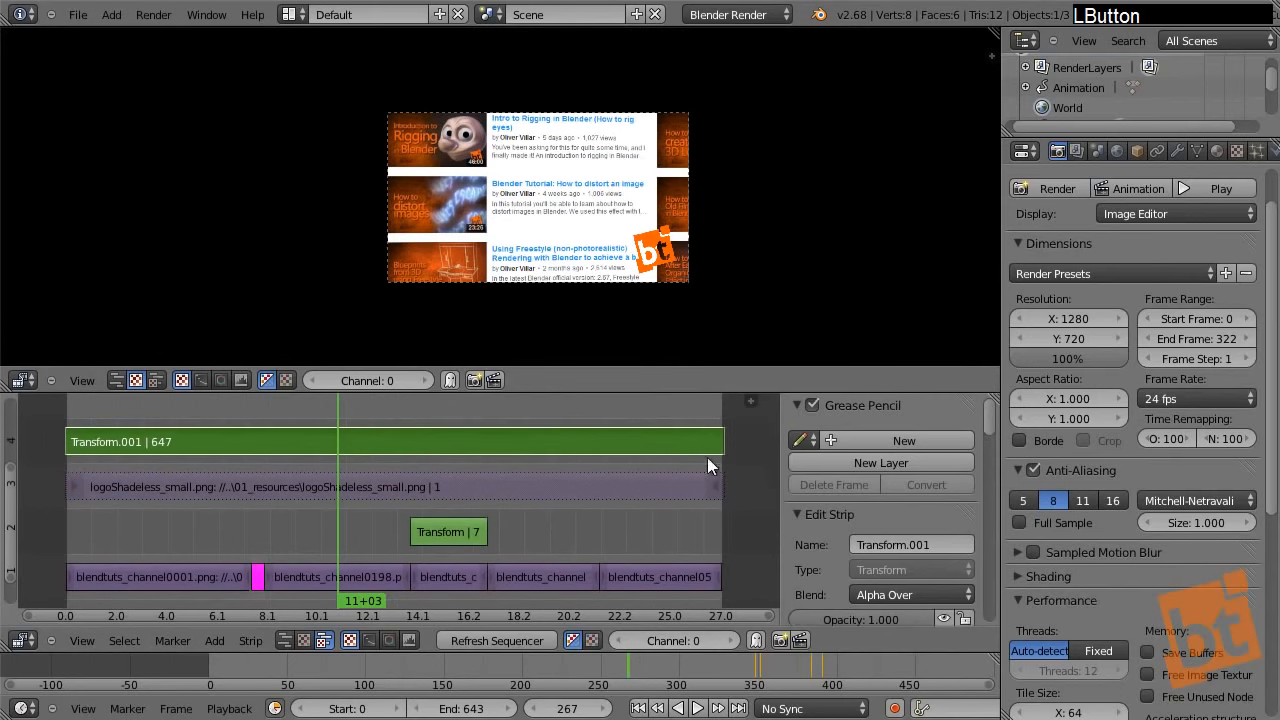
{"action": "middle_click_drag", "start_coordinate": [863, 560], "coordinate": [857, 451]}
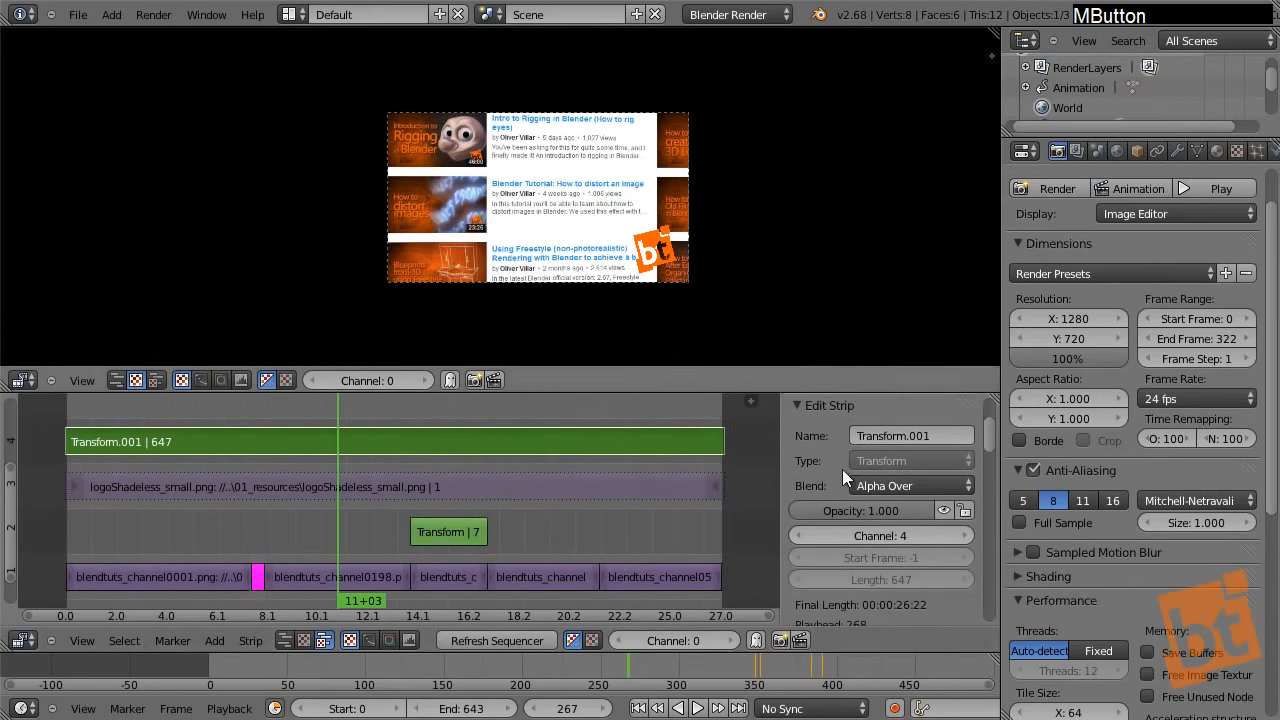
{"action": "scroll", "coordinate": [586, 204], "scroll_direction": "up", "scroll_amount": 1}
{"action": "scroll", "coordinate": [586, 204], "scroll_direction": "up", "scroll_amount": 3}
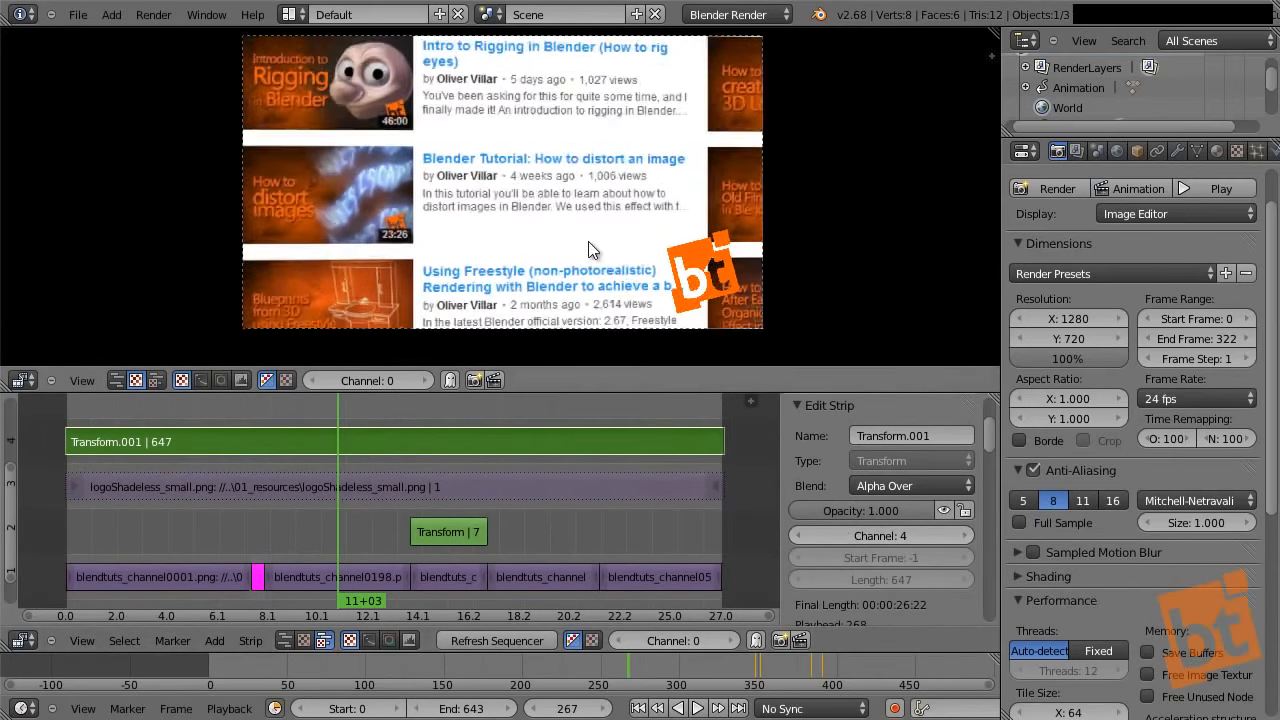
{"action": "middle_click_drag", "start_coordinate": [588, 241], "coordinate": [623, 267]}
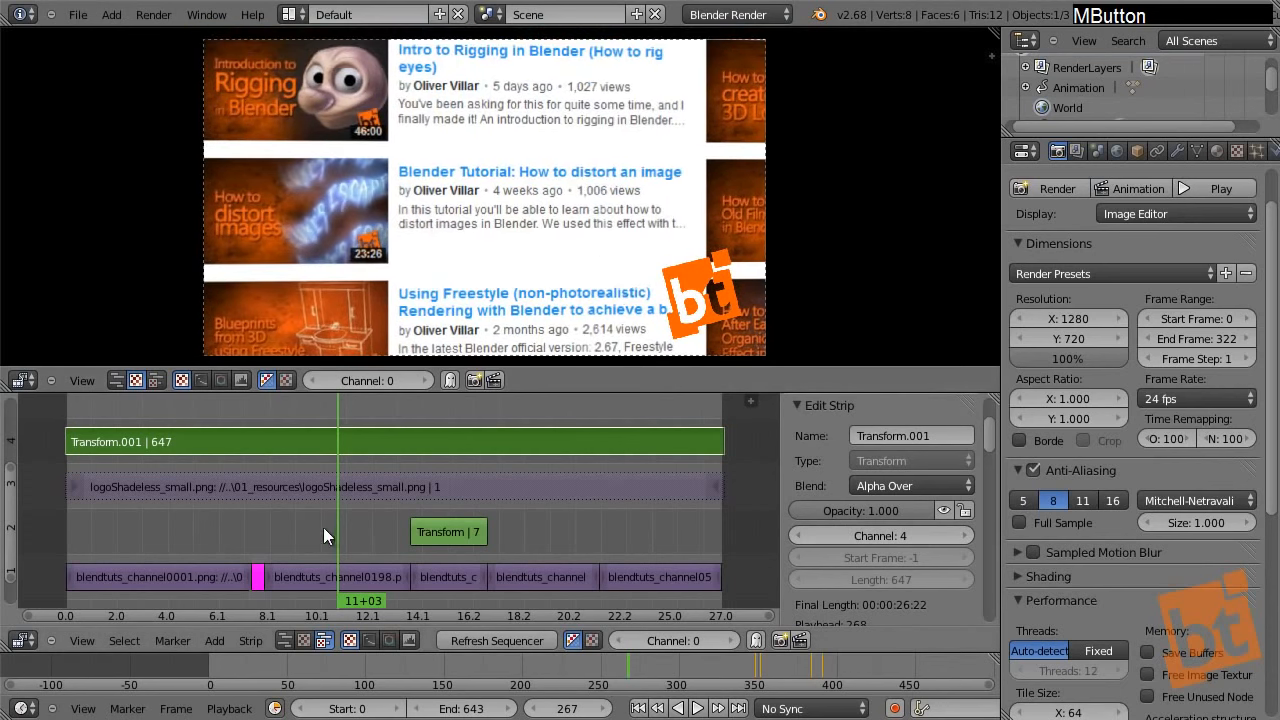
- Keyframe the logo Transform strip's opacity at 0 on frame 0
{"action": "left_click_drag", "start_coordinate": [323, 527], "coordinate": [55, 506]}
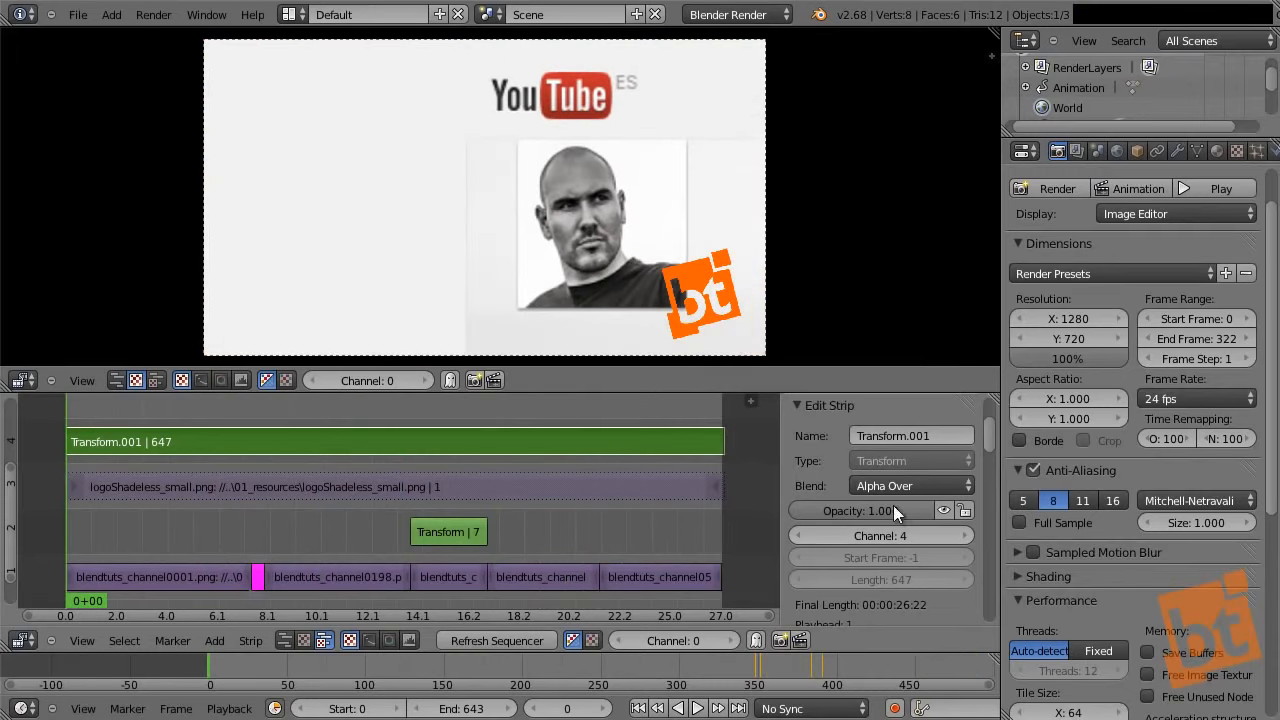
{"action": "left_click_drag", "start_coordinate": [893, 510], "coordinate": [449, 520]}
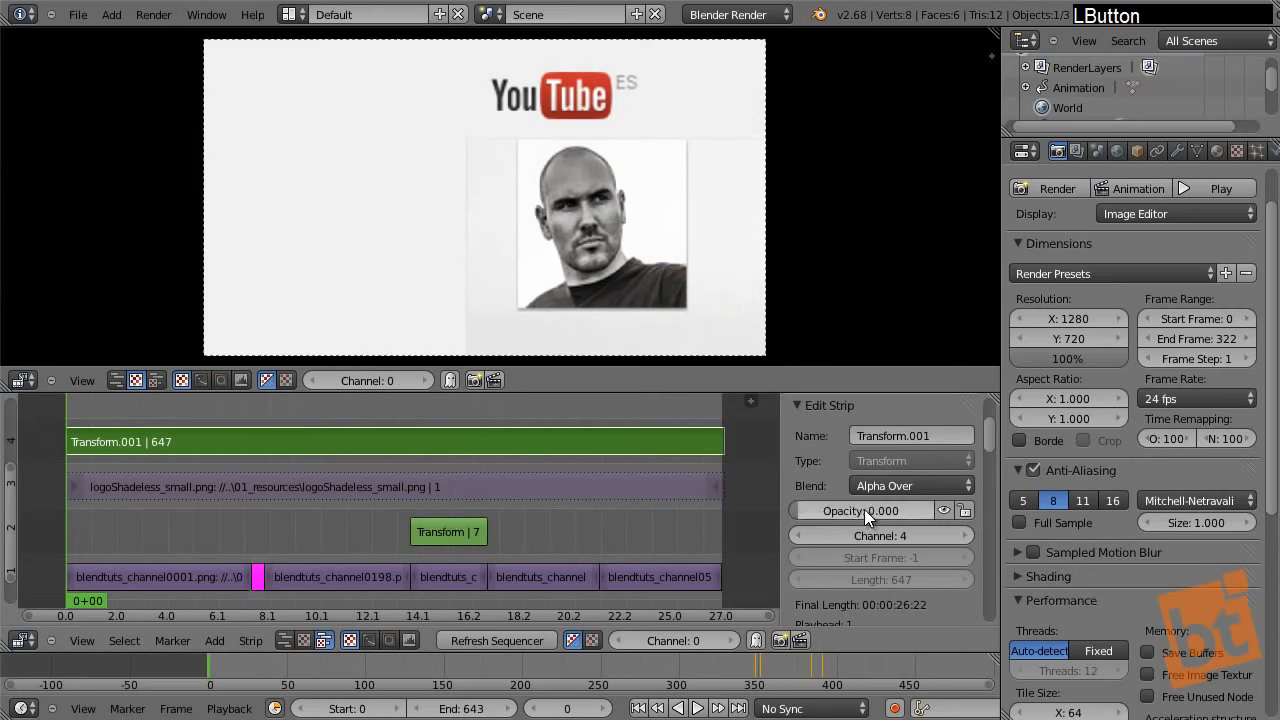
{"action": "key", "text": "i"}
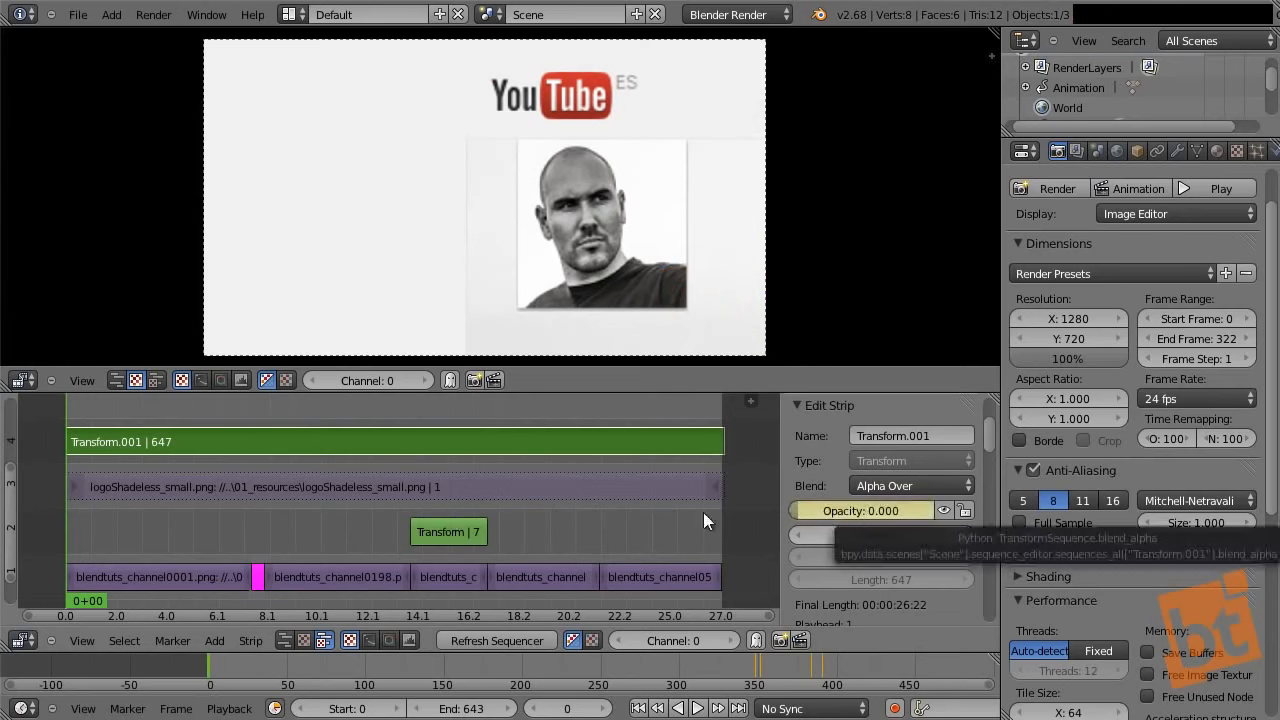
- Keyframe the logo Transform strip's opacity at 0.5 on frame 74
{"action": "left_click_drag", "start_coordinate": [103, 518], "coordinate": [141, 535]}
{"action": "left_click_drag", "start_coordinate": [805, 509], "coordinate": [881, 516]}
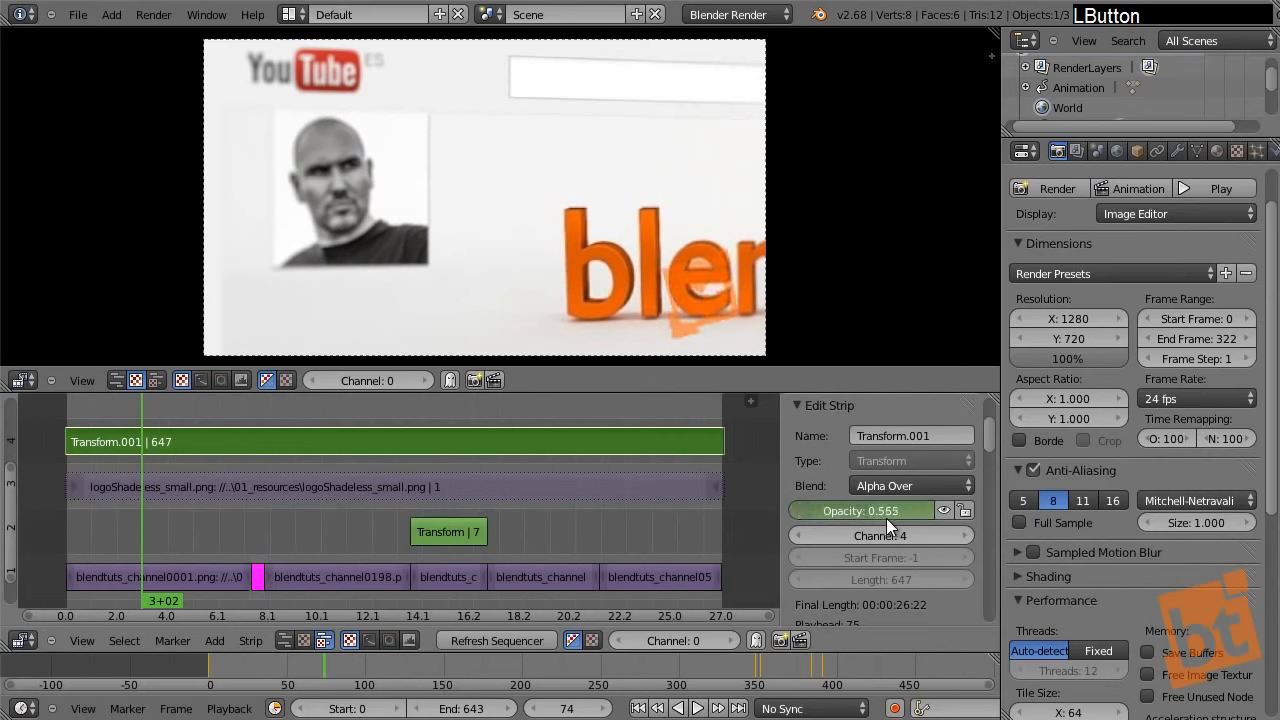
{"action": "left_click", "coordinate": [886, 518]}
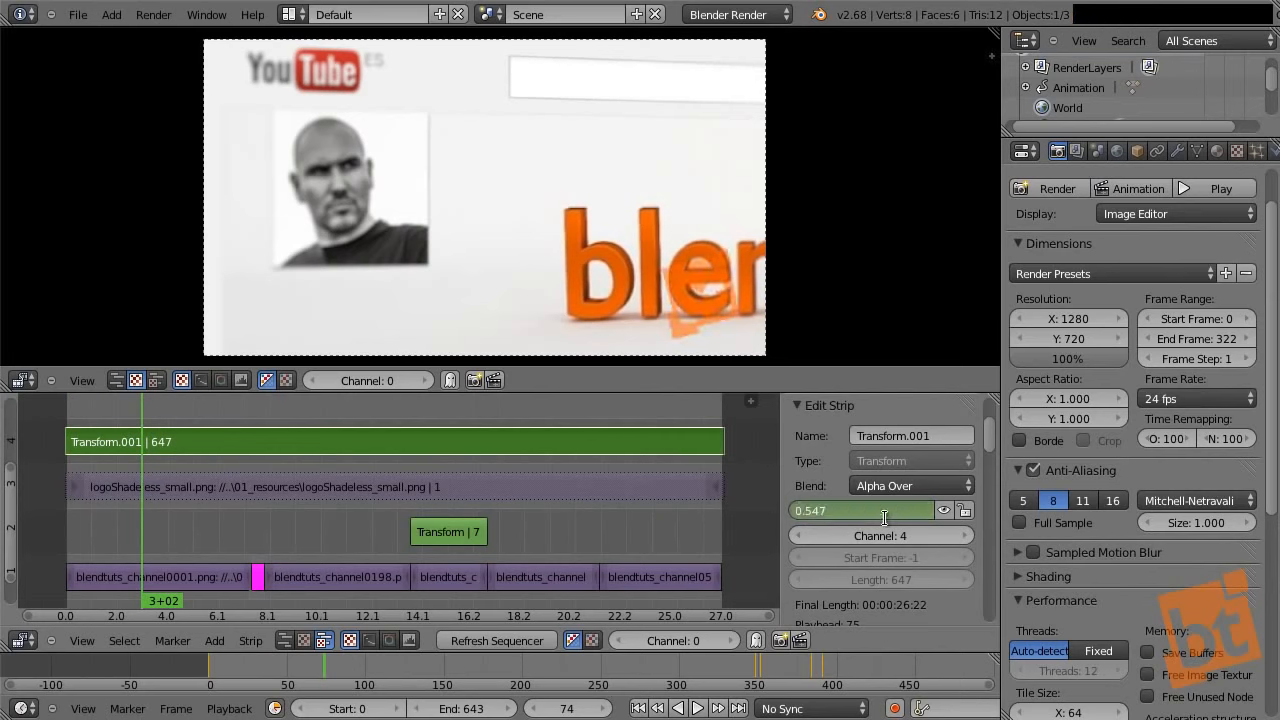
{"action": "type", "text": "0.5"}
{"action": "key", "text": "Return"}
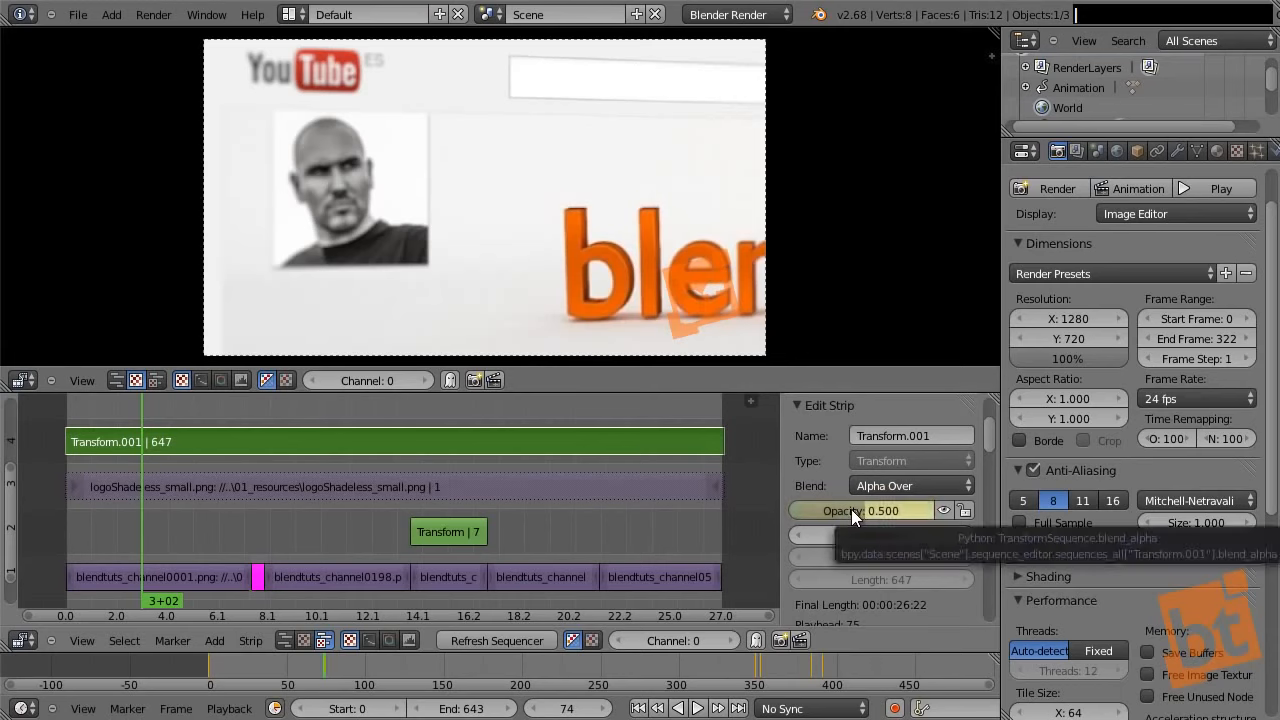
- Play the sequence back from the start to check the logo's fade-in over the image strips
{"action": "left_click_drag", "start_coordinate": [143, 517], "coordinate": [54, 516]}
{"action": "key", "text": "alt+a"}
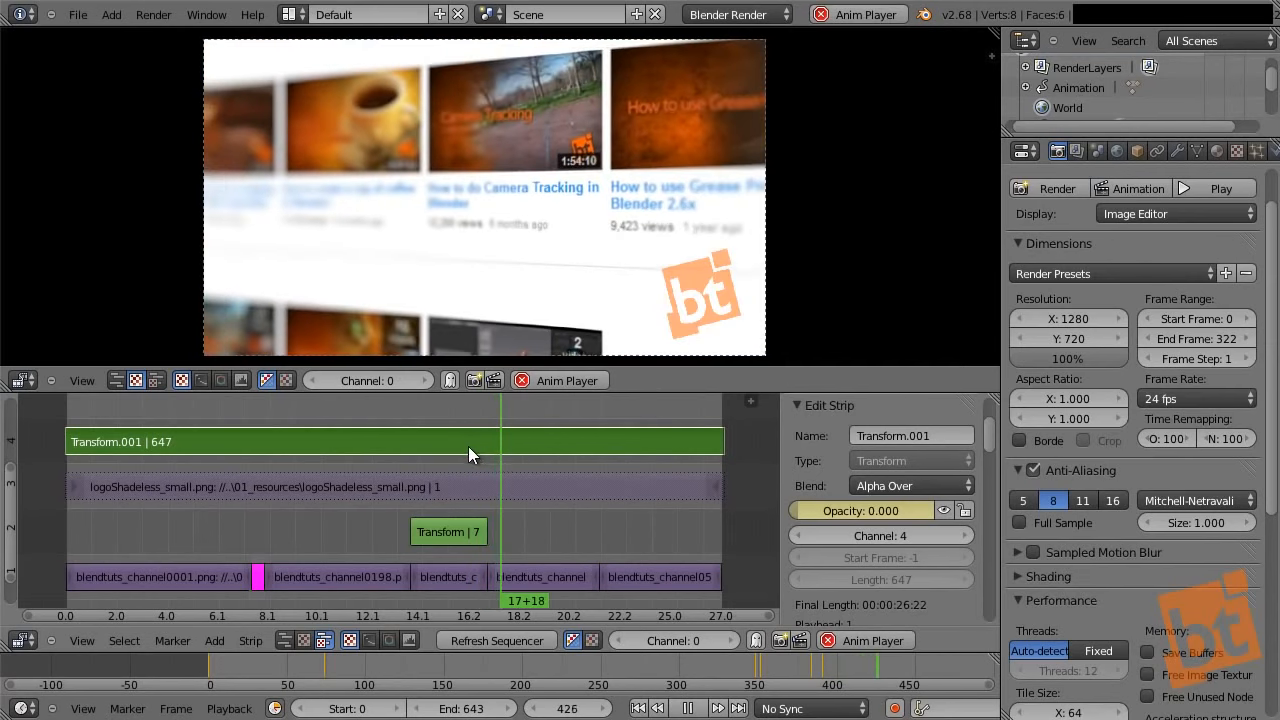
{"action": "middle_click_drag", "start_coordinate": [540, 409], "coordinate": [511, 598]}
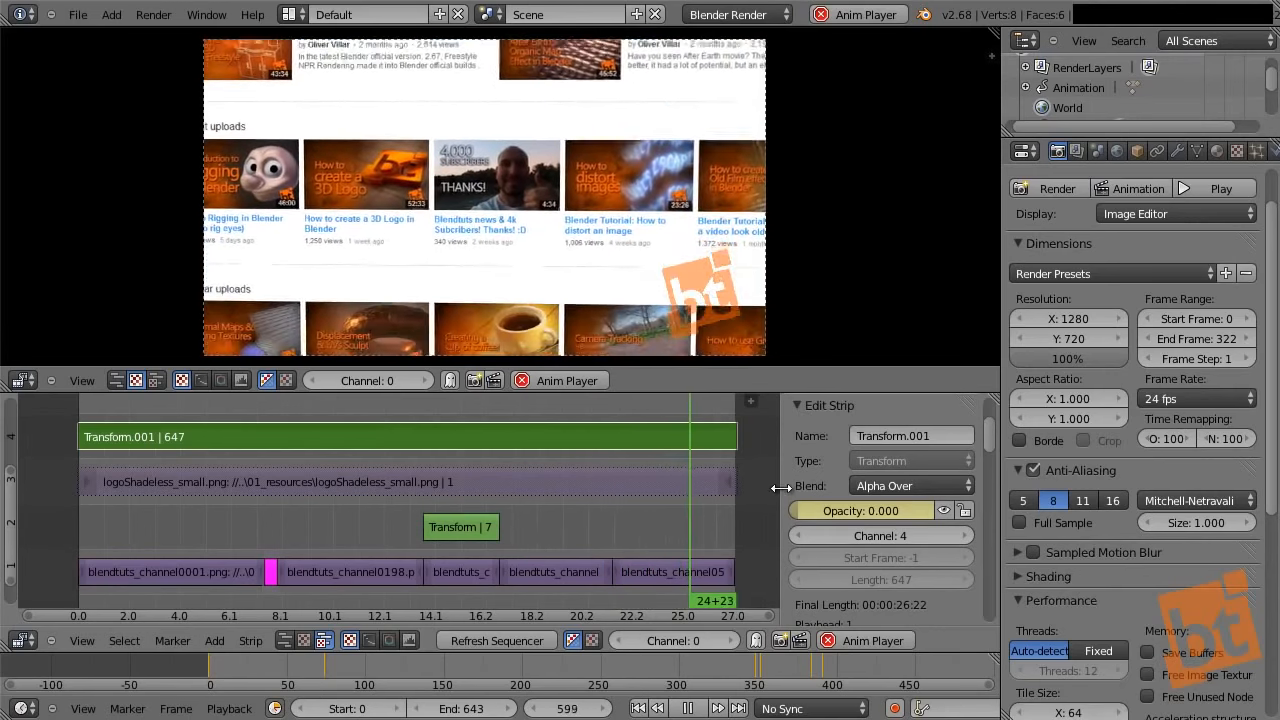
{"action": "key", "text": "Escape"}
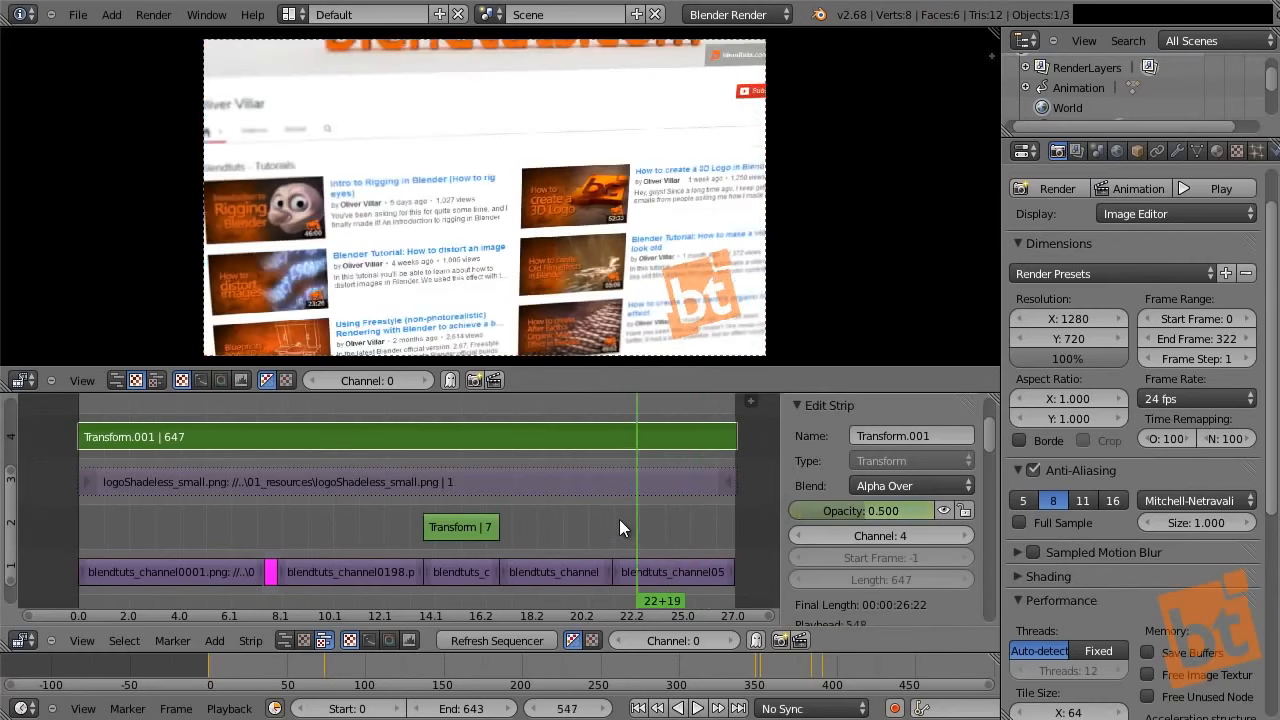
- Select the last image strip in channel 1, enable its Proxy / Timecode option and widen the properties area
{"action": "left_click", "coordinate": [638, 565]}
{"action": "mouse_move", "coordinate": [865, 588]}
{"action": "middle_mouse_down"}
{"action": "mouse_move", "coordinate": [864, 395]}
{"action": "mouse_move", "coordinate": [887, 575]}
{"action": "middle_mouse_up"}
{"action": "scroll", "coordinate": [887, 578], "scroll_direction": "down", "scroll_amount": 8}
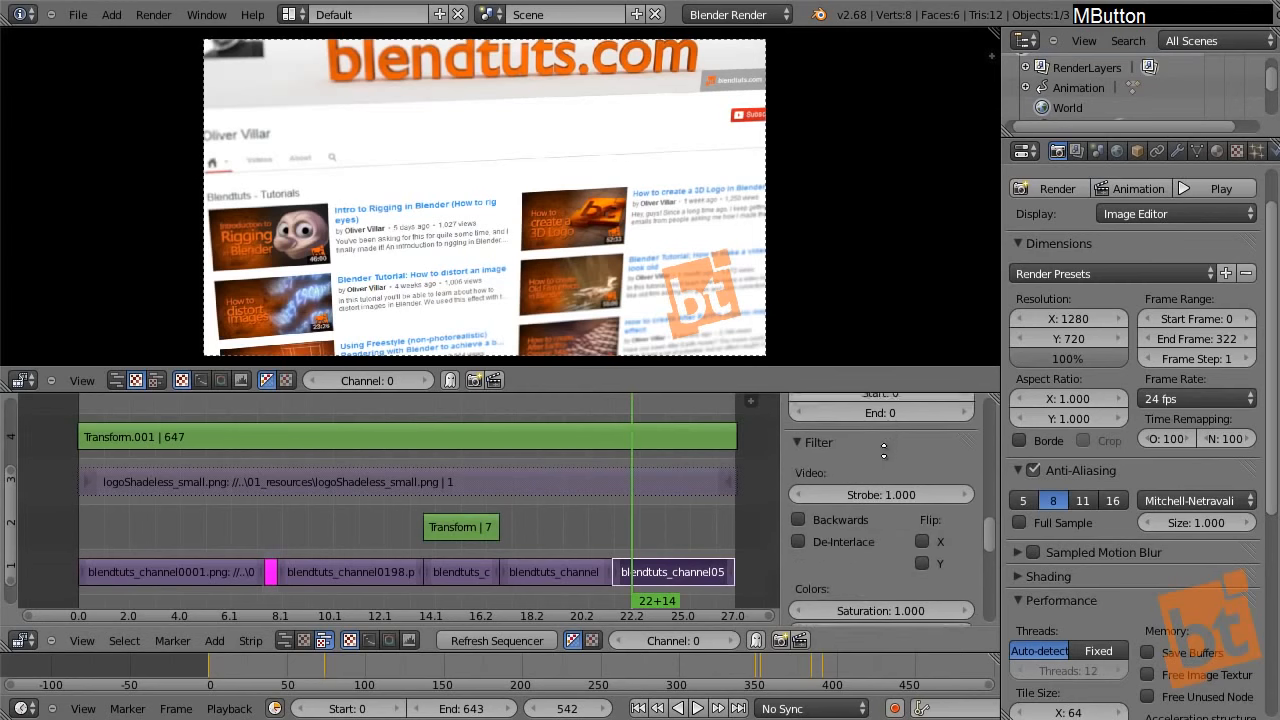
{"action": "middle_click_drag", "start_coordinate": [861, 498], "coordinate": [861, 492]}
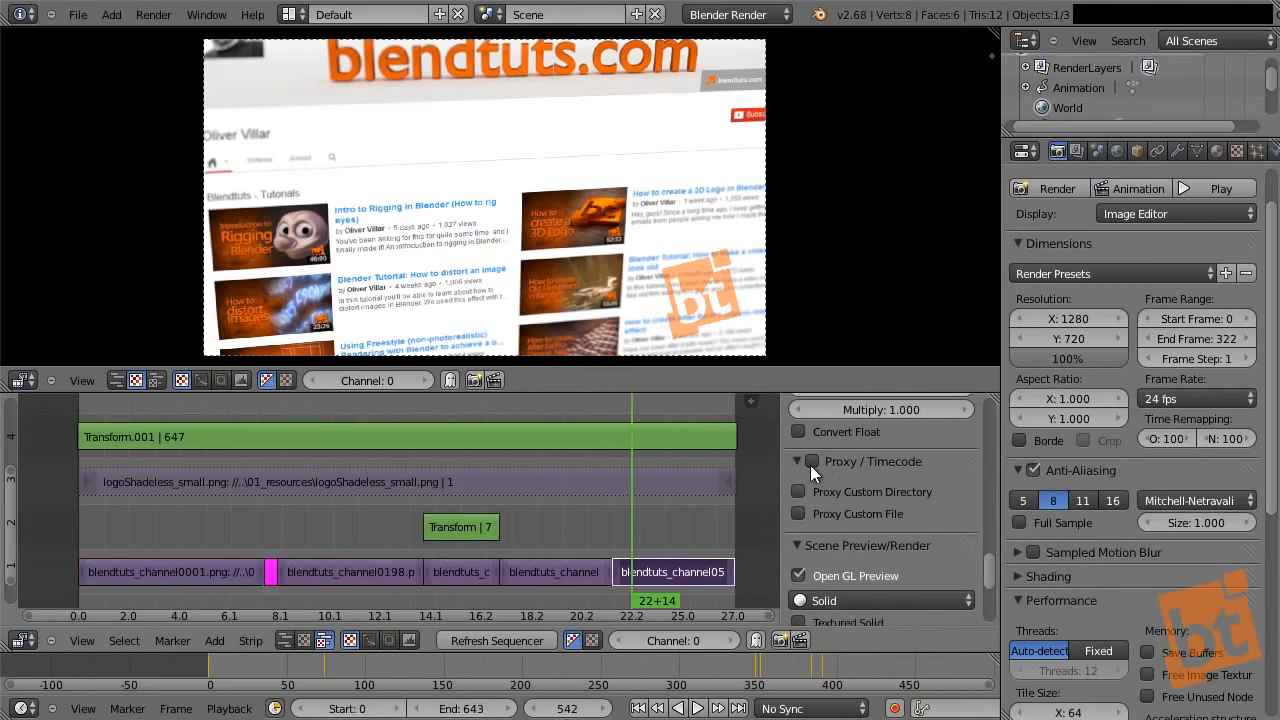
{"action": "left_click", "coordinate": [811, 460]}
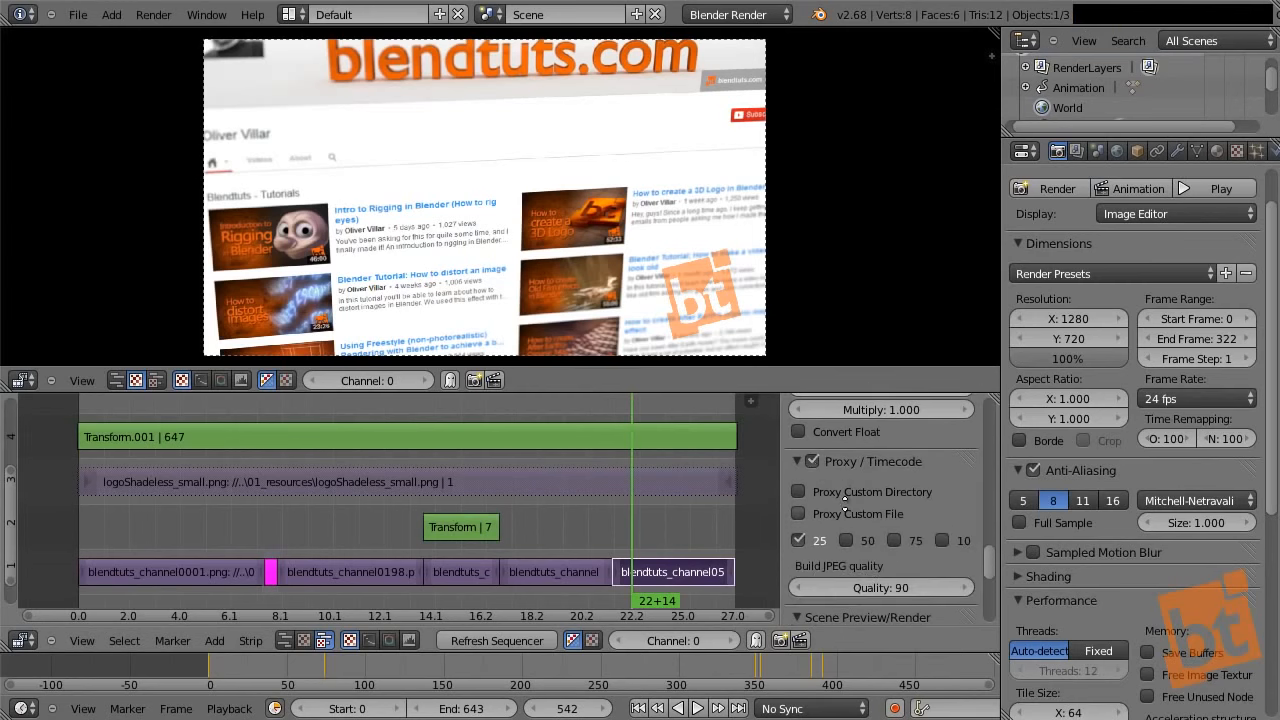
{"action": "scroll", "coordinate": [810, 475], "scroll_direction": "down", "scroll_amount": 1}
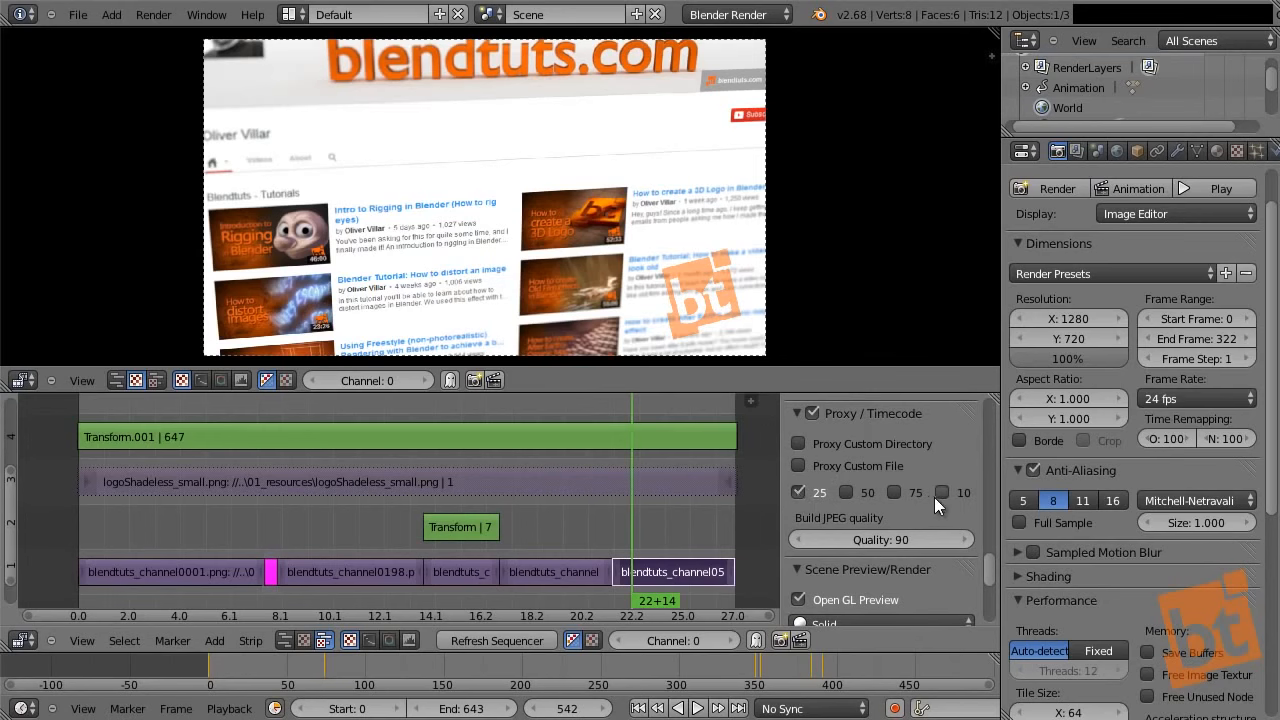
{"action": "left_click_drag", "start_coordinate": [781, 500], "coordinate": [762, 533]}
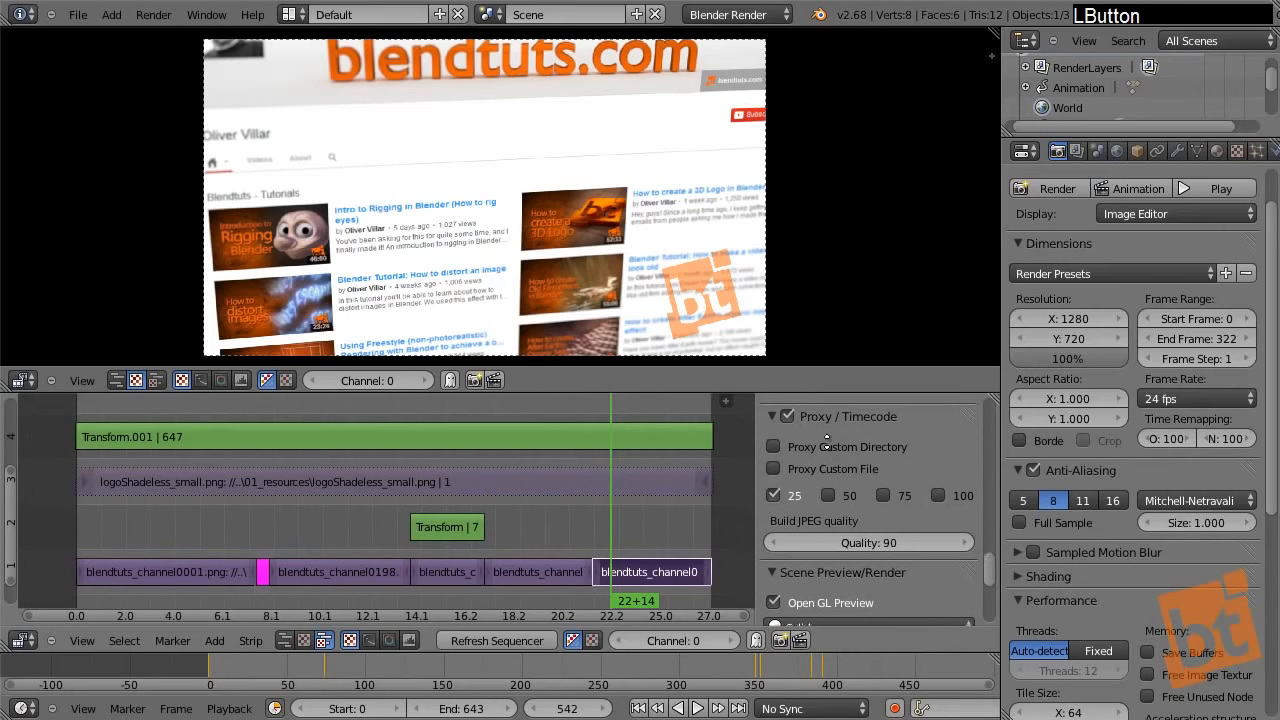
{"action": "middle_click_drag", "start_coordinate": [802, 410], "coordinate": [838, 466]}
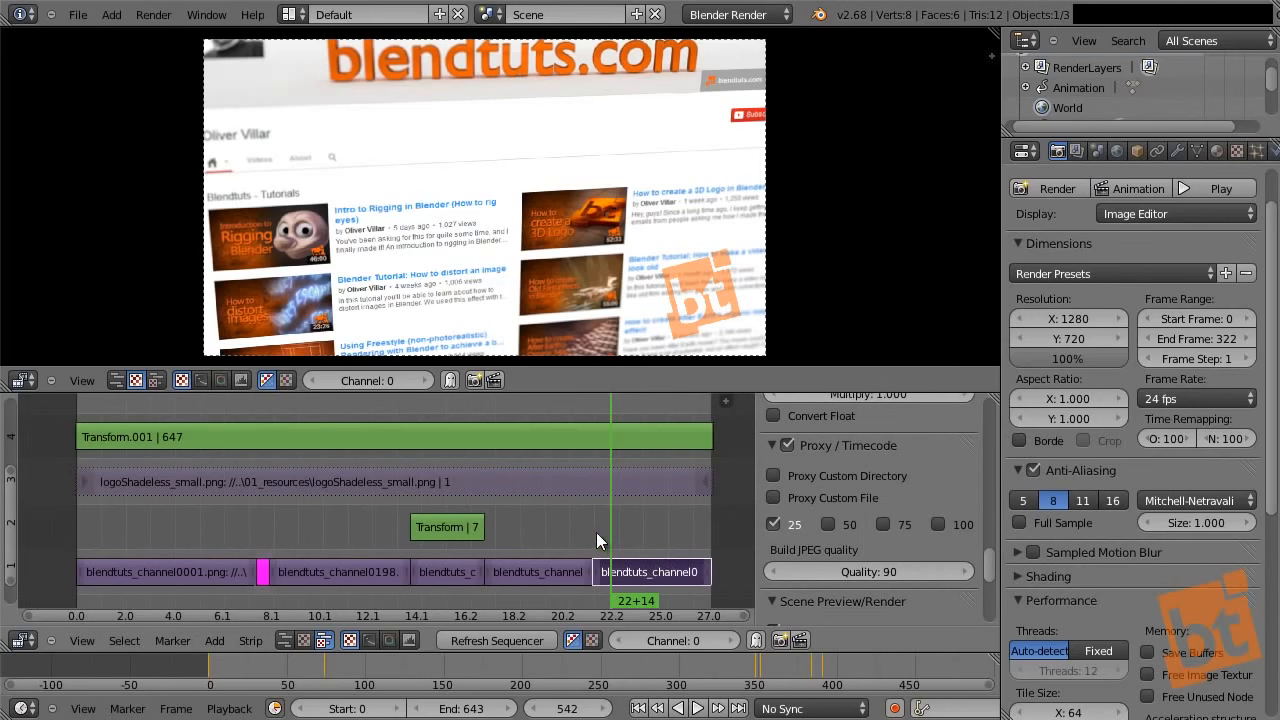
- Play the sequence from an earlier point near the short Transform strip and enable the 50 proxy size for the selected image strip
{"action": "left_click_drag", "start_coordinate": [596, 532], "coordinate": [402, 541]}
{"action": "key", "text": "alt+a"}
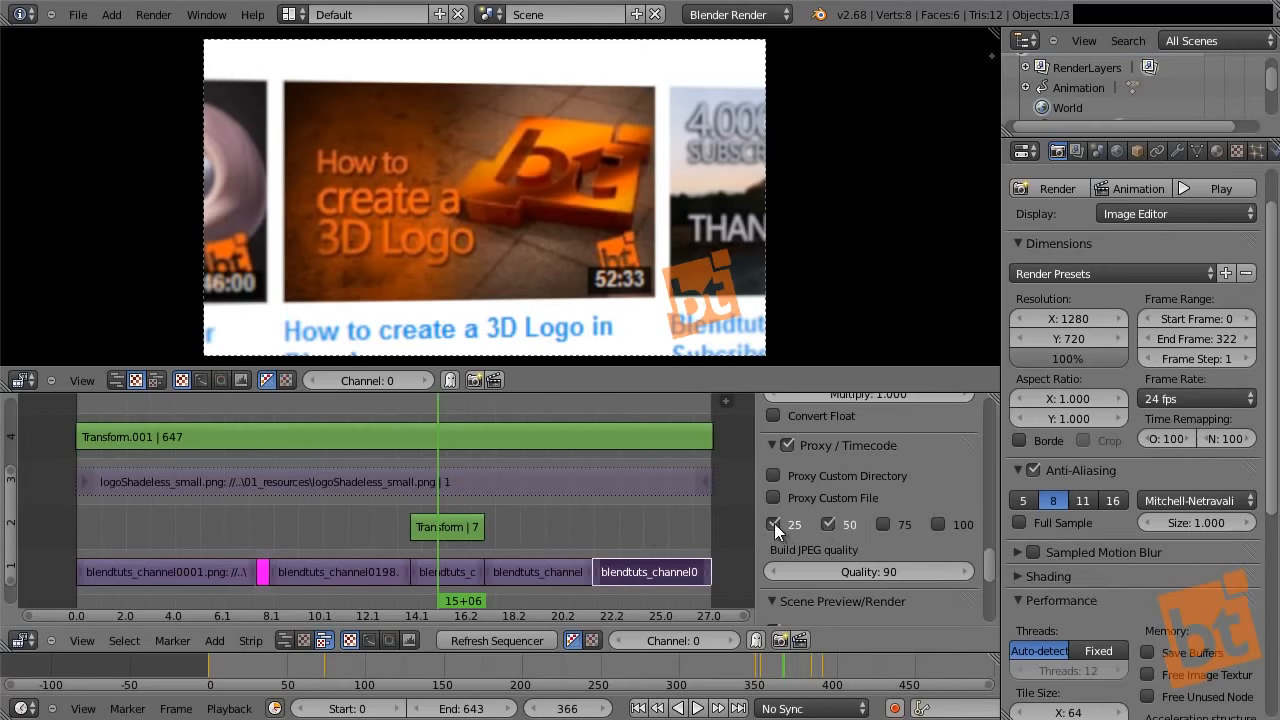
{"action": "left_click", "coordinate": [884, 524]}
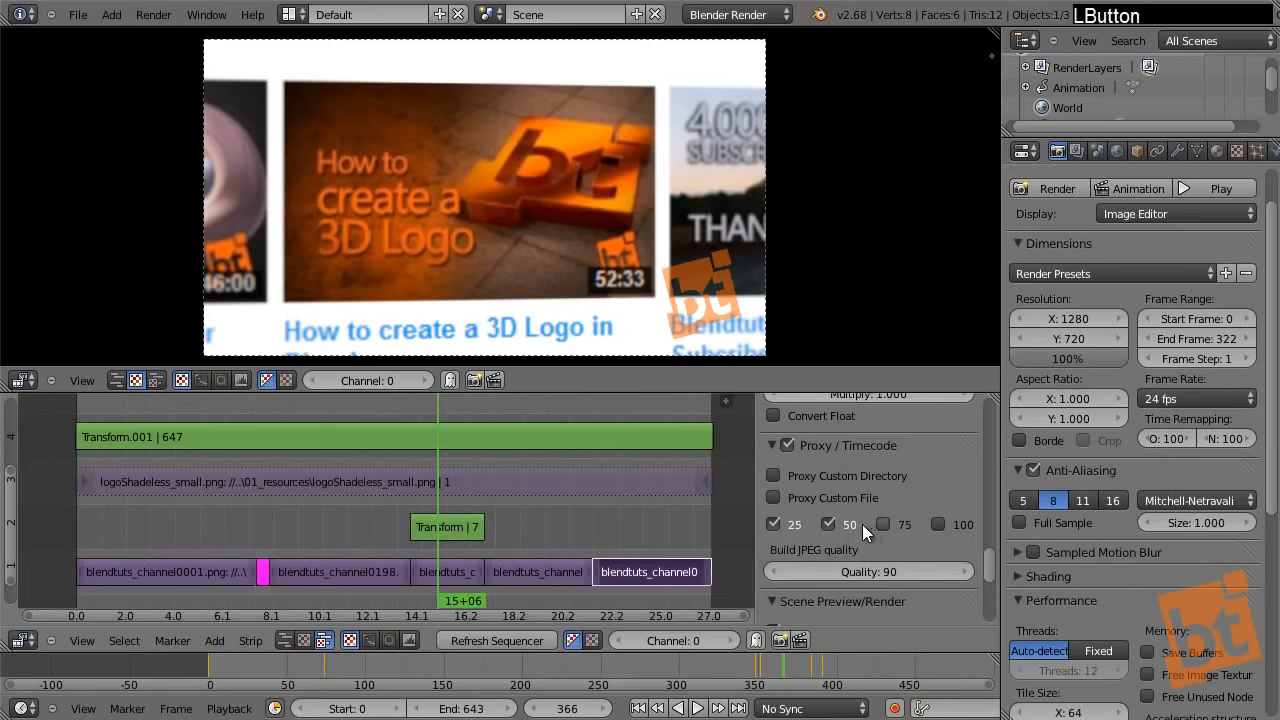
- Try out the Proxy Custom Directory and Proxy Custom File options and switch both off again
{"action": "left_click", "coordinate": [778, 472]}
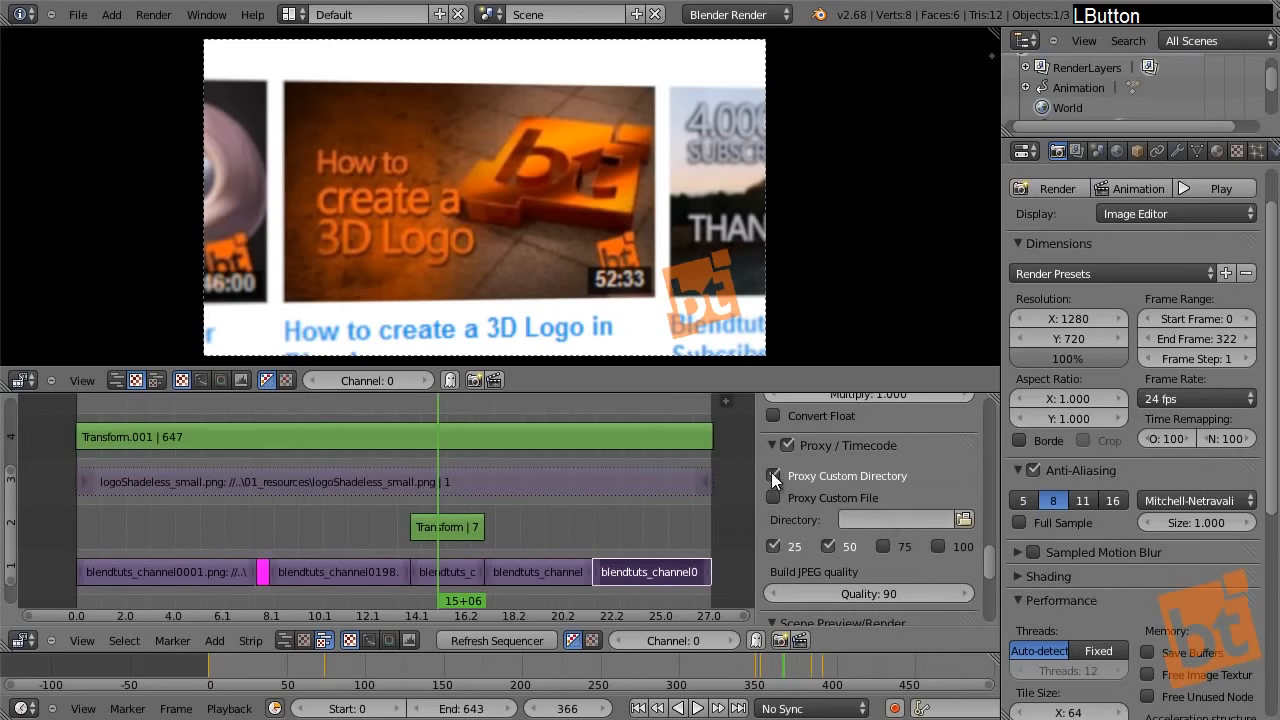
{"action": "left_click", "coordinate": [772, 474]}
{"action": "left_click", "coordinate": [773, 498]}
{"action": "left_click", "coordinate": [773, 497]}
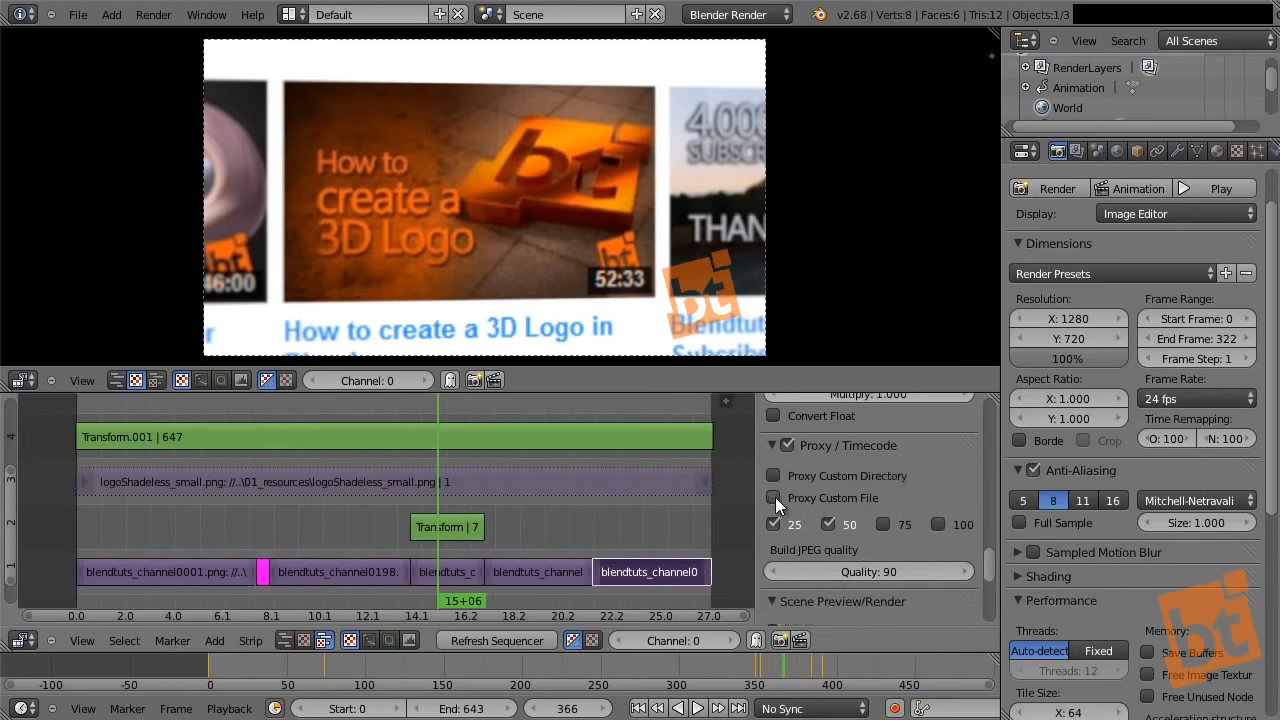
- Examine the proxy render size choices in the sequencer's view settings, keeping Scene render size
{"action": "middle_click_drag", "start_coordinate": [867, 581], "coordinate": [869, 524]}
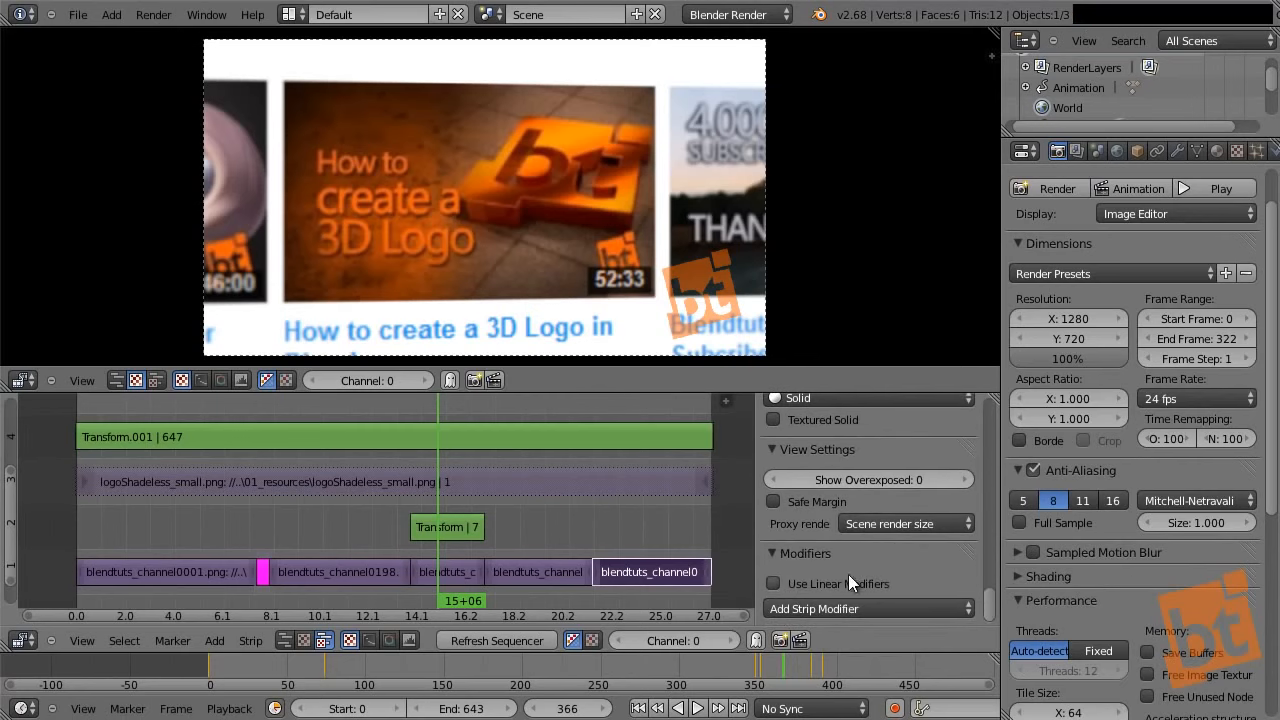
{"action": "middle_click_drag", "start_coordinate": [799, 578], "coordinate": [795, 512]}
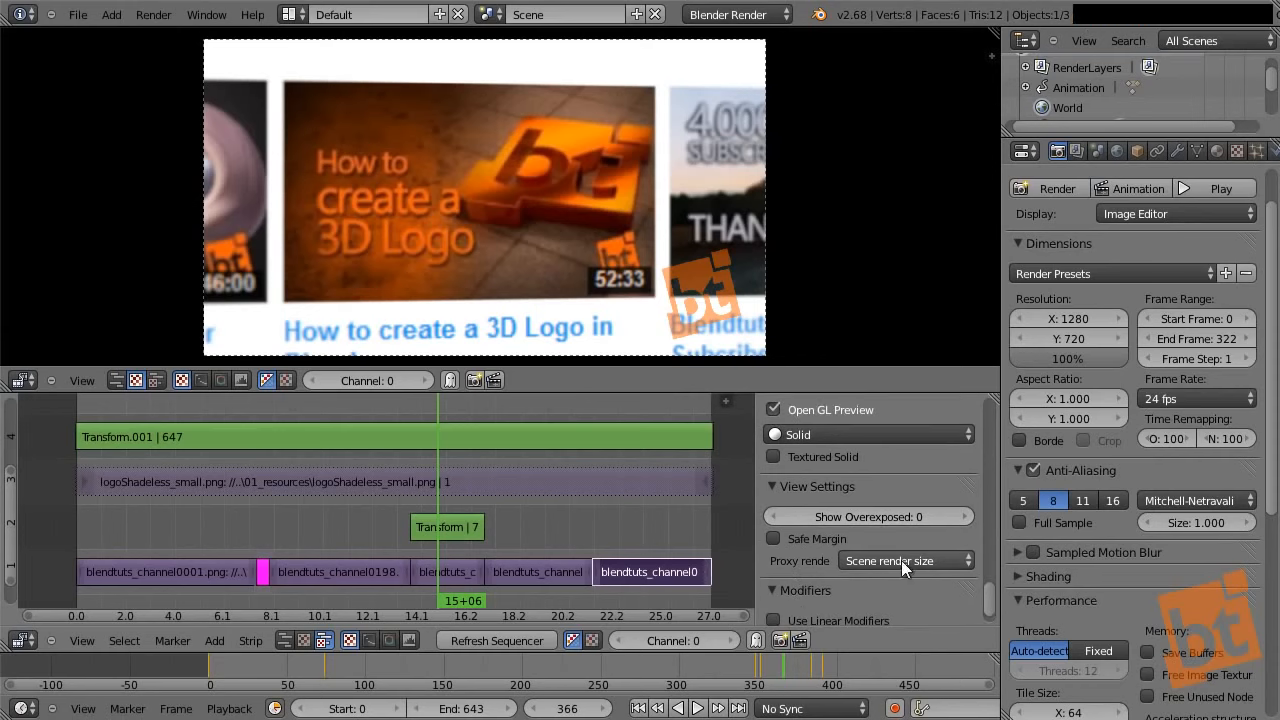
{"action": "left_click_drag", "start_coordinate": [767, 562], "coordinate": [662, 565]}
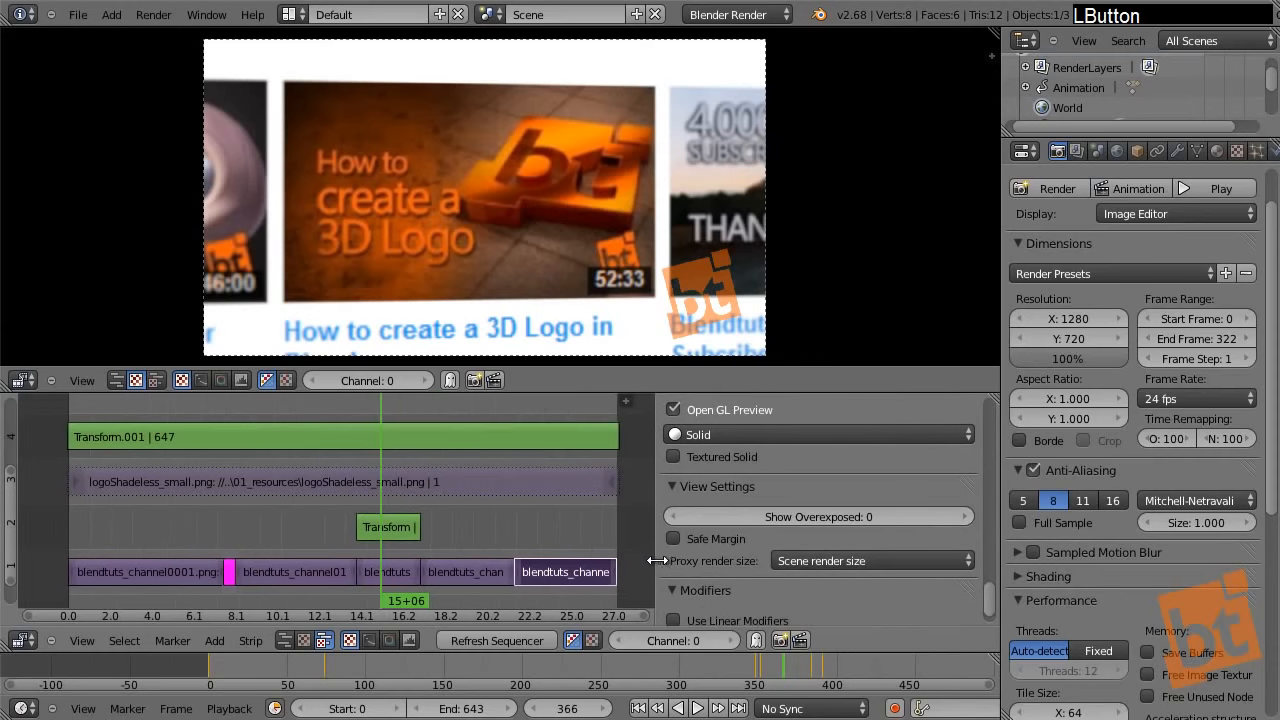
{"action": "left_click", "coordinate": [852, 562]}
{"action": "left_click", "coordinate": [838, 557]}
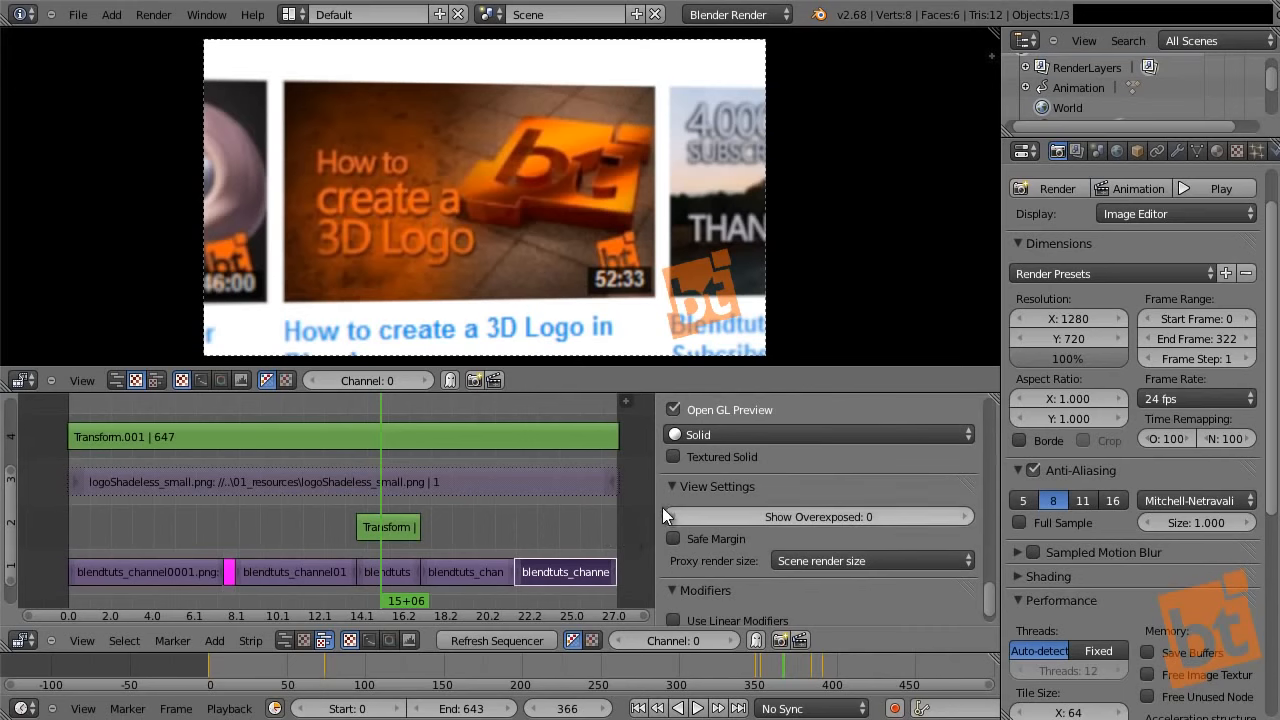
{"action": "left_click_drag", "start_coordinate": [658, 507], "coordinate": [838, 530]}
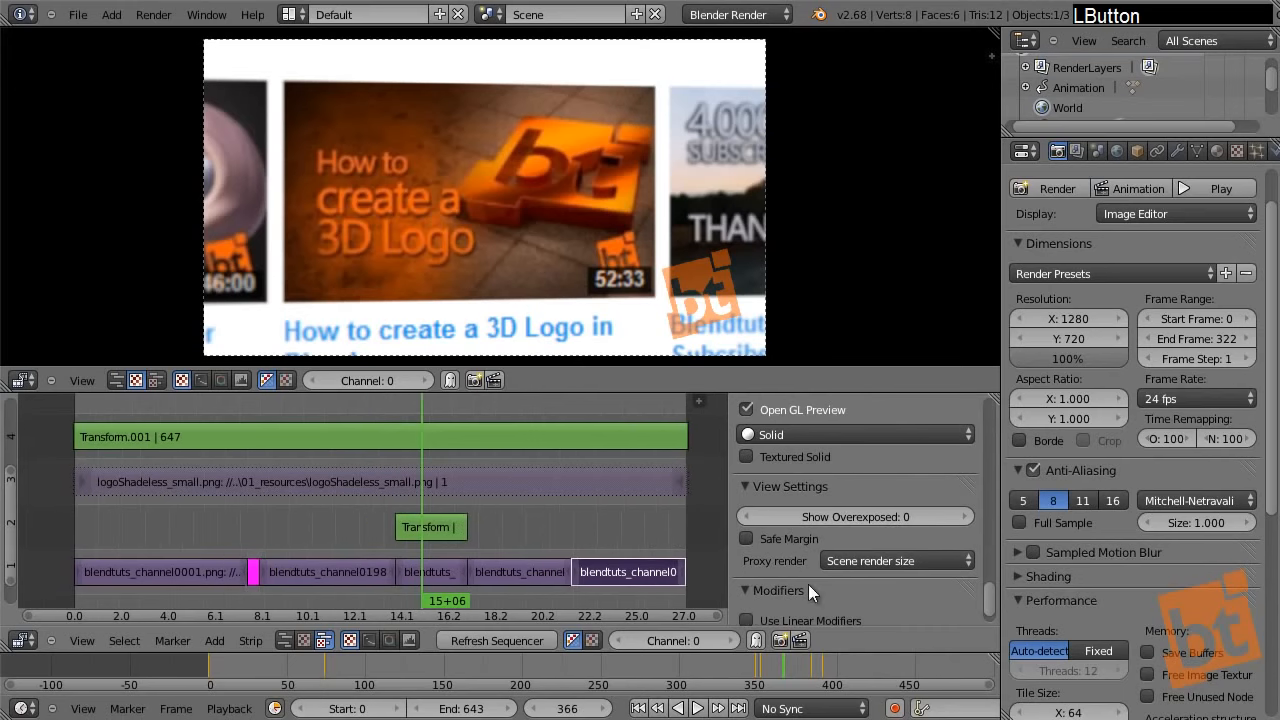
- Return to the strip's main settings and move the playhead to frame 338, at the start of the short Transform strip
{"action": "mouse_move", "coordinate": [844, 491]}
{"action": "middle_mouse_down"}
{"action": "mouse_move", "coordinate": [862, 492]}
{"action": "mouse_move", "coordinate": [872, 449]}
{"action": "middle_mouse_up"}
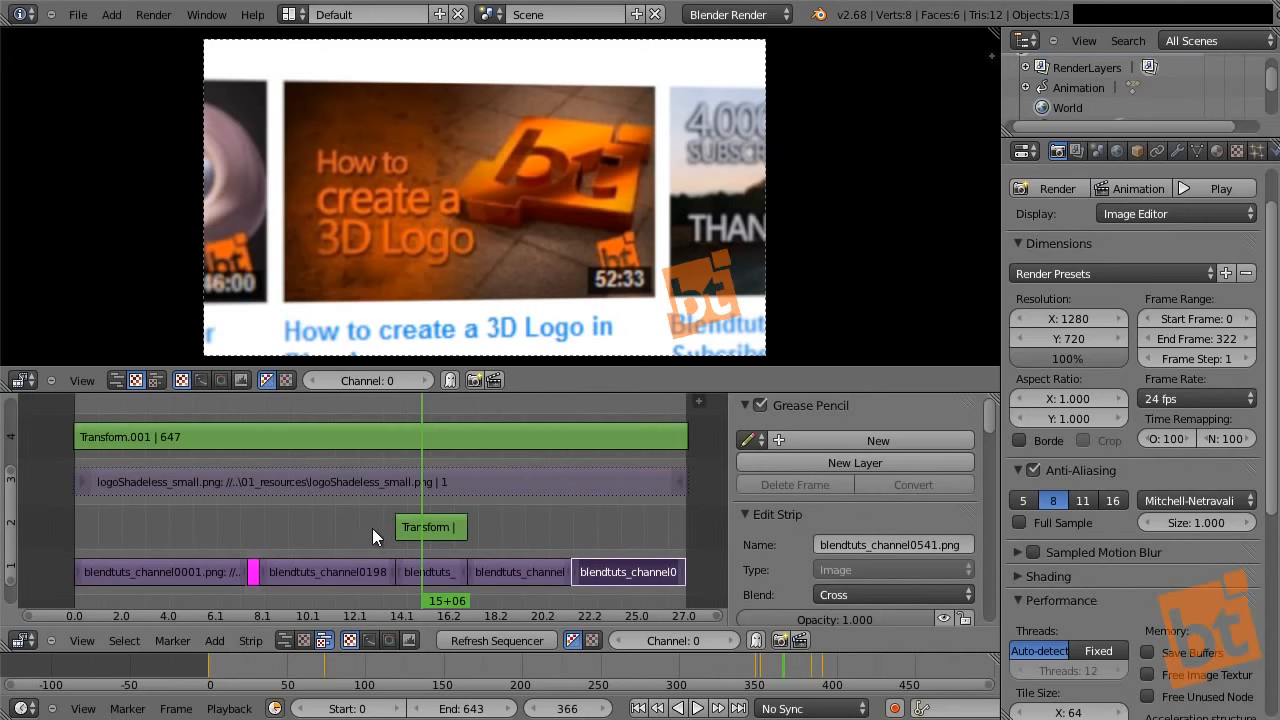
{"action": "left_click_drag", "start_coordinate": [404, 526], "coordinate": [395, 507]}
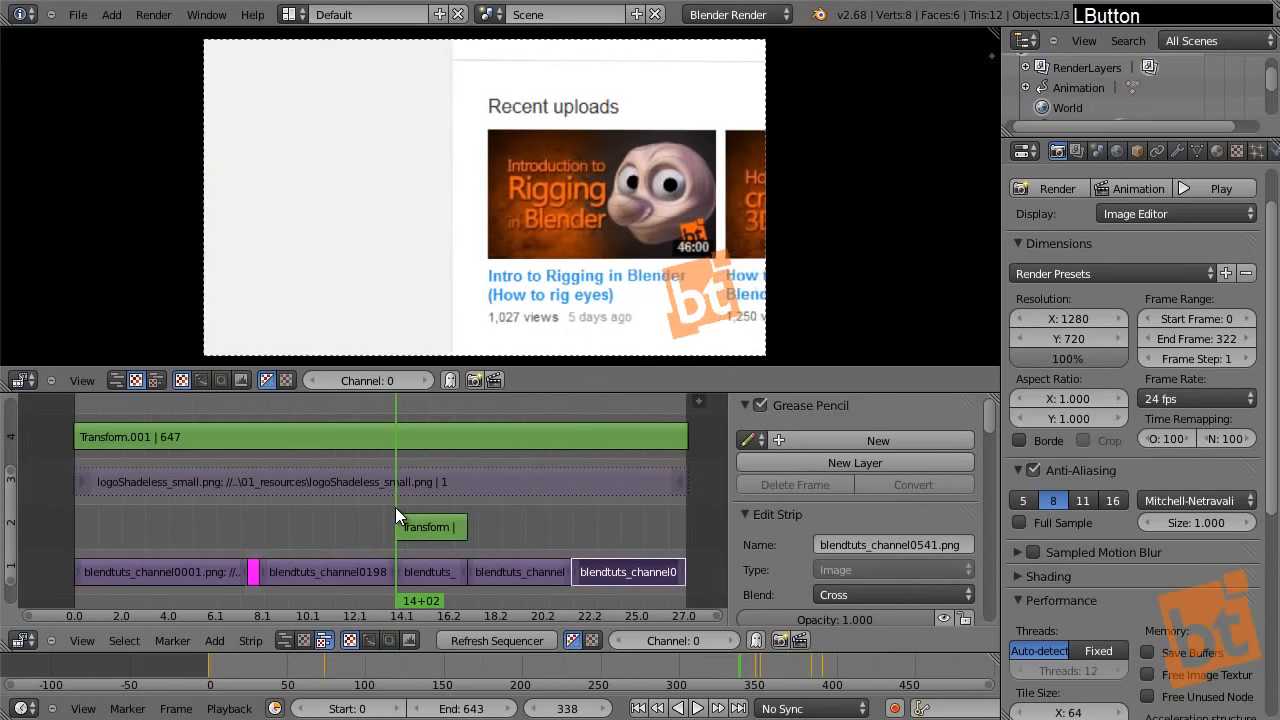